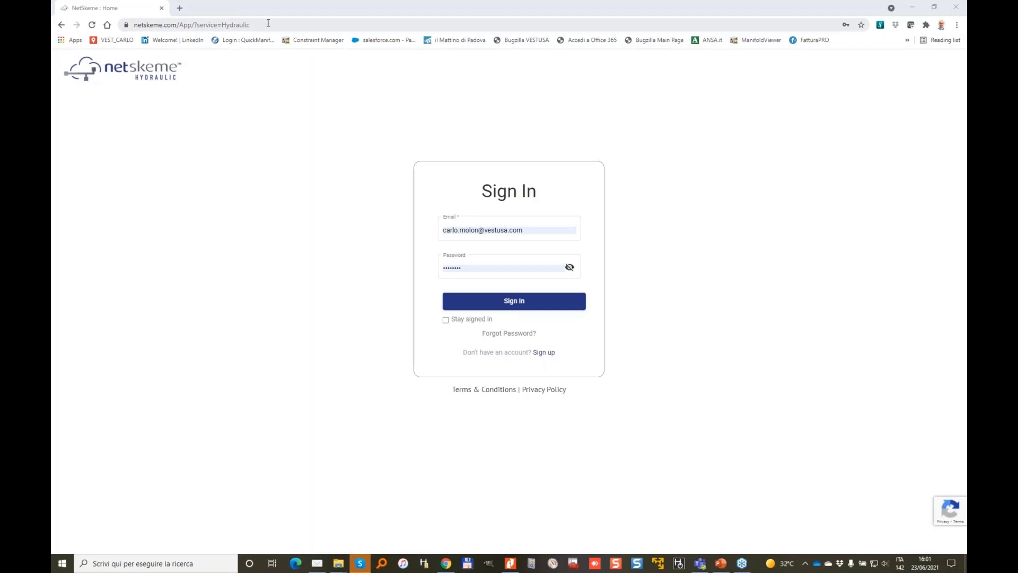
# - Load netskeme.com in the browser and sign in with the already filled-in account credentials
pyautogui.click(268, 23)
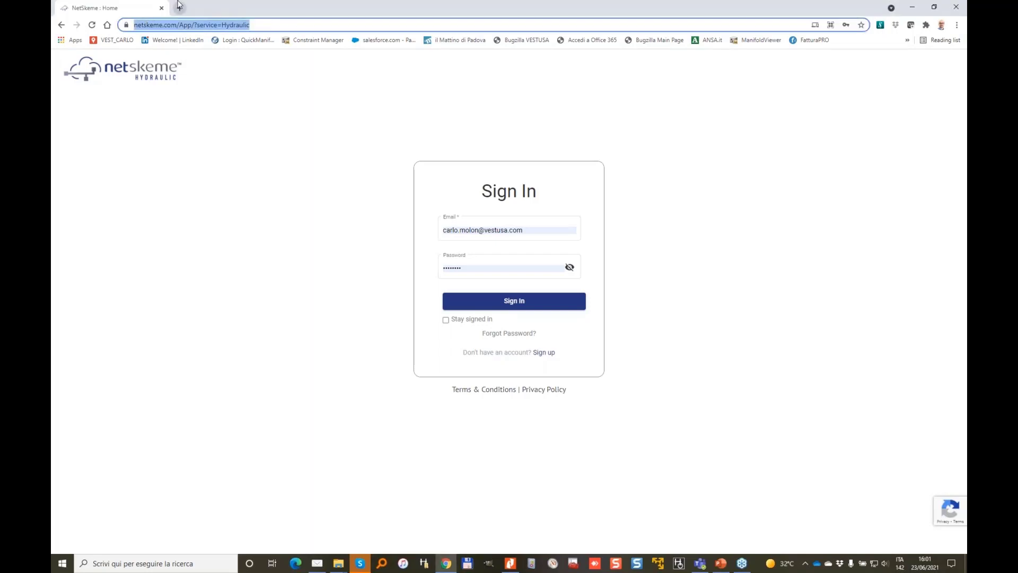
pyautogui.write('netskeme.com')
pyautogui.press('Return')
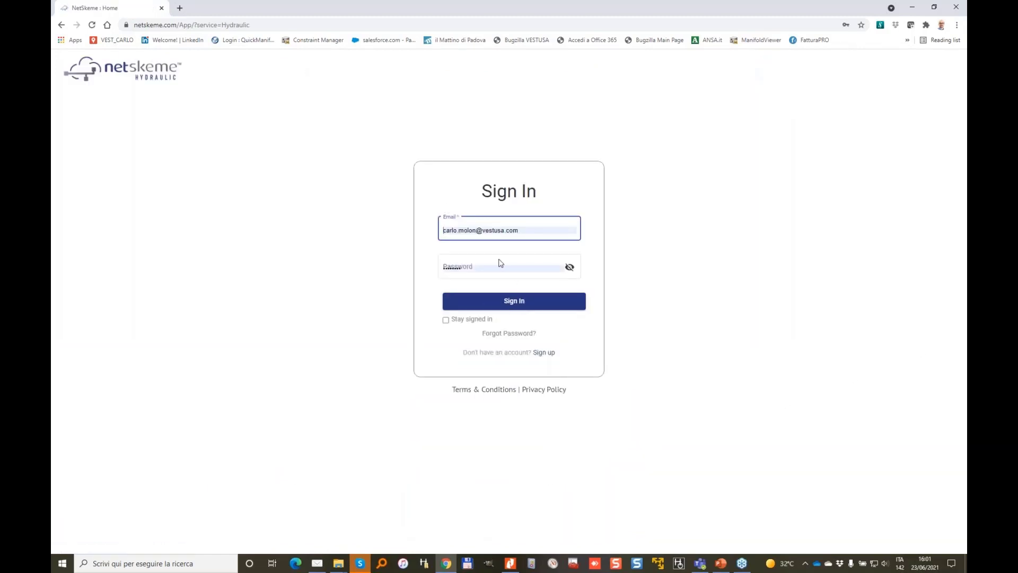
pyautogui.click(510, 301)
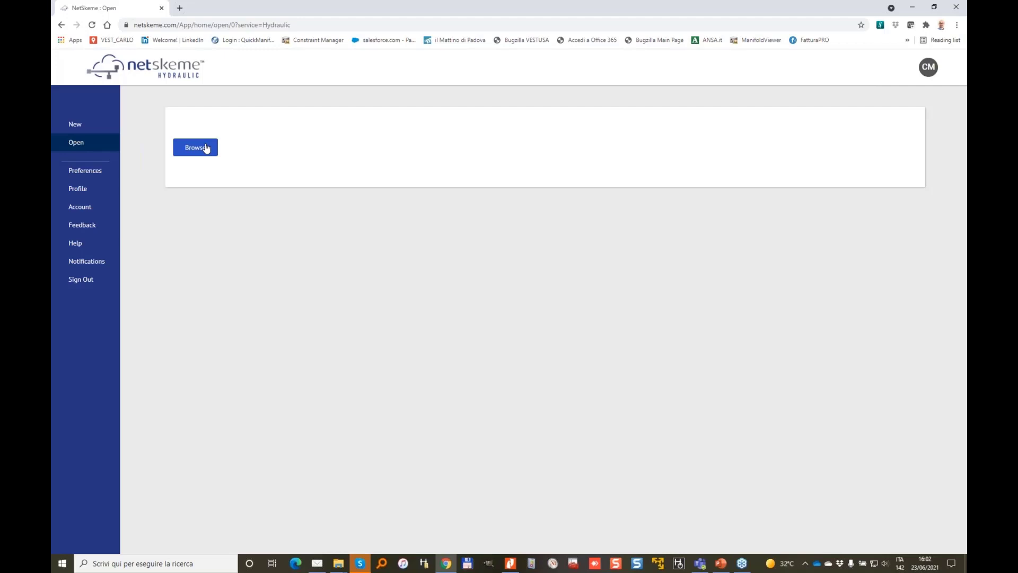
# - Check the drawing units preference and create a new drawing on the A3 sheet (297 mm x 420 mm)
pyautogui.click(83, 127)
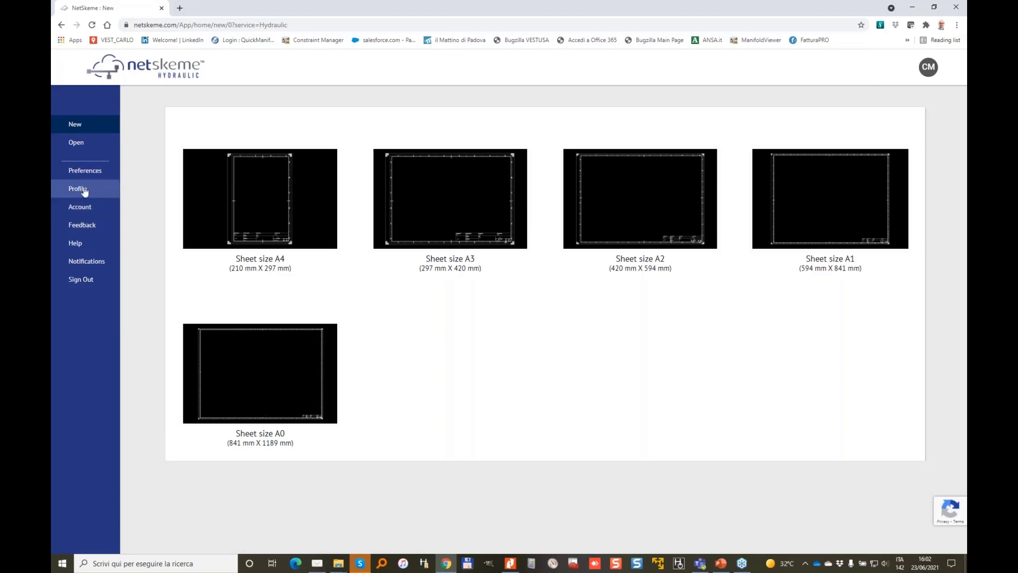
pyautogui.click(85, 170)
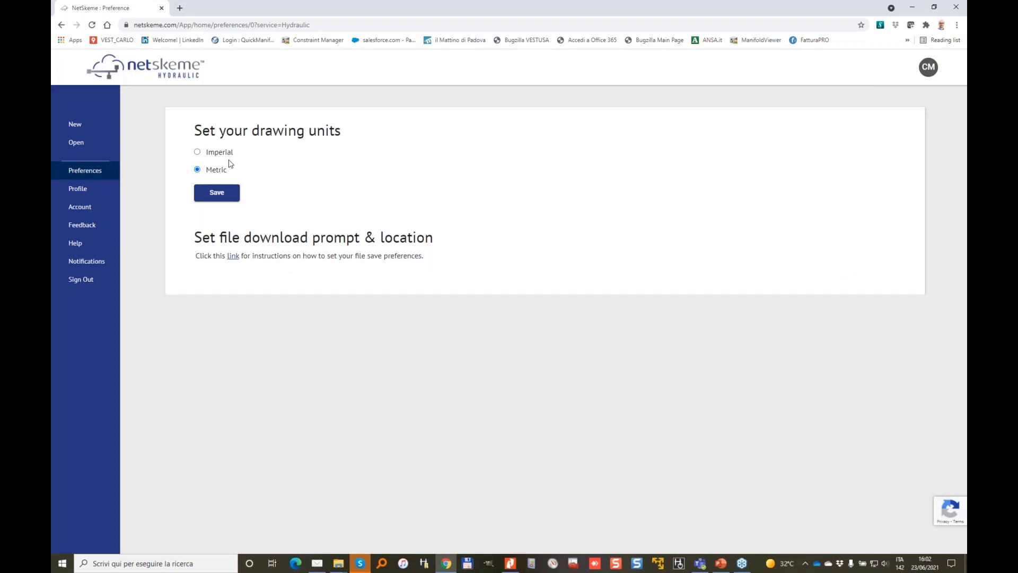
pyautogui.click(79, 126)
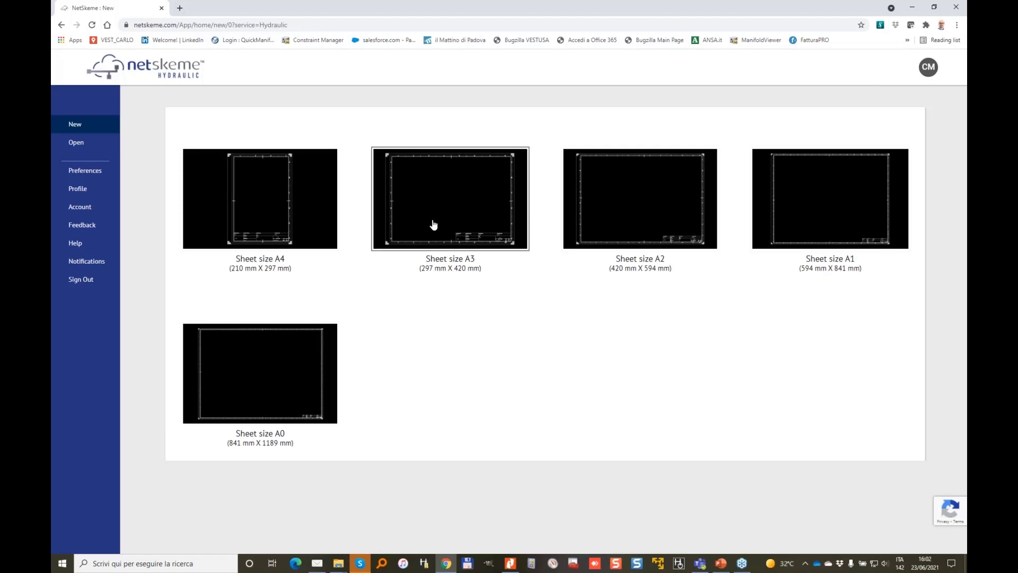
pyautogui.click(459, 212)
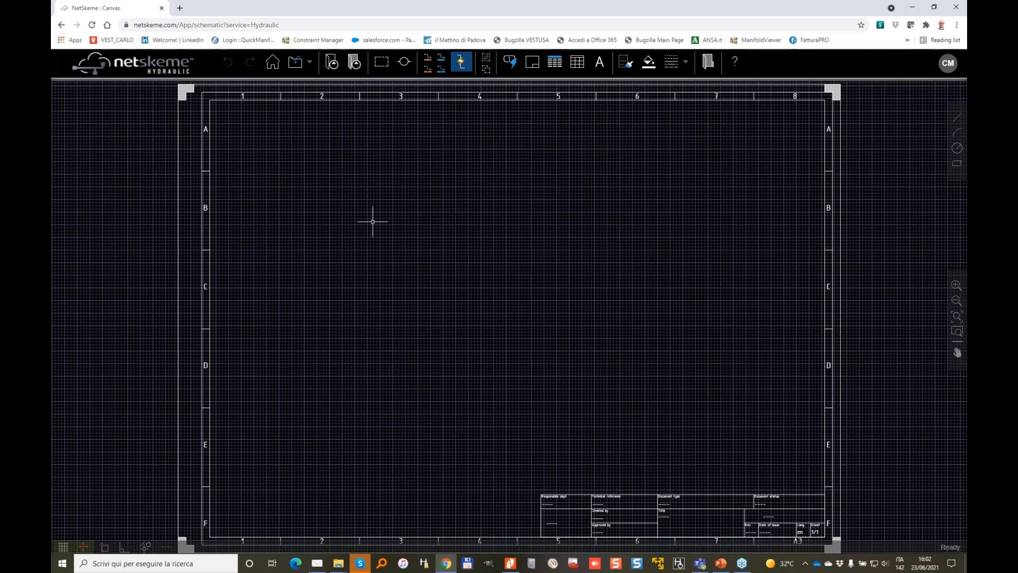
# - Turn off the background grid of the drawing
pyautogui.press('F7')
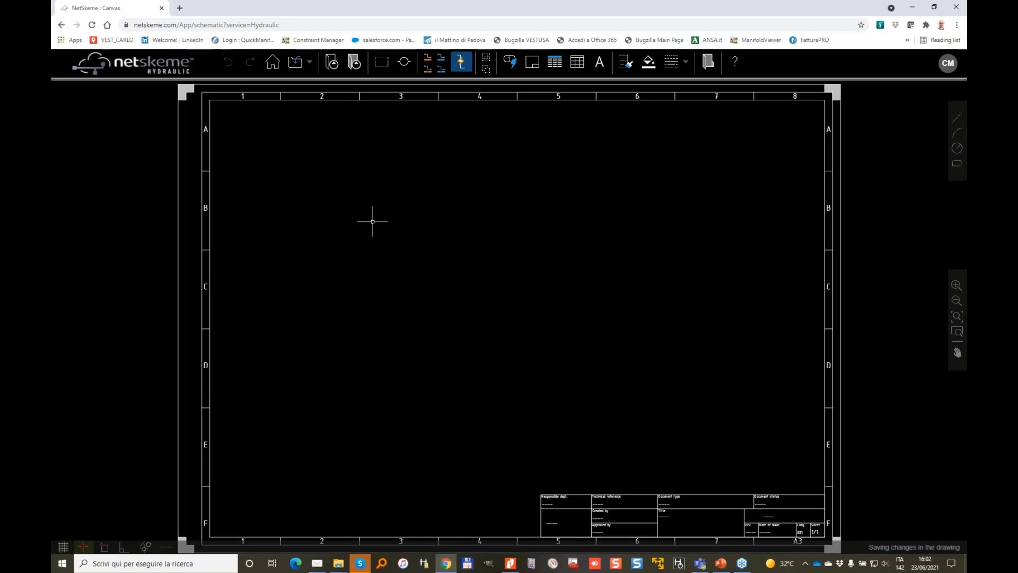
pyautogui.press('F7')
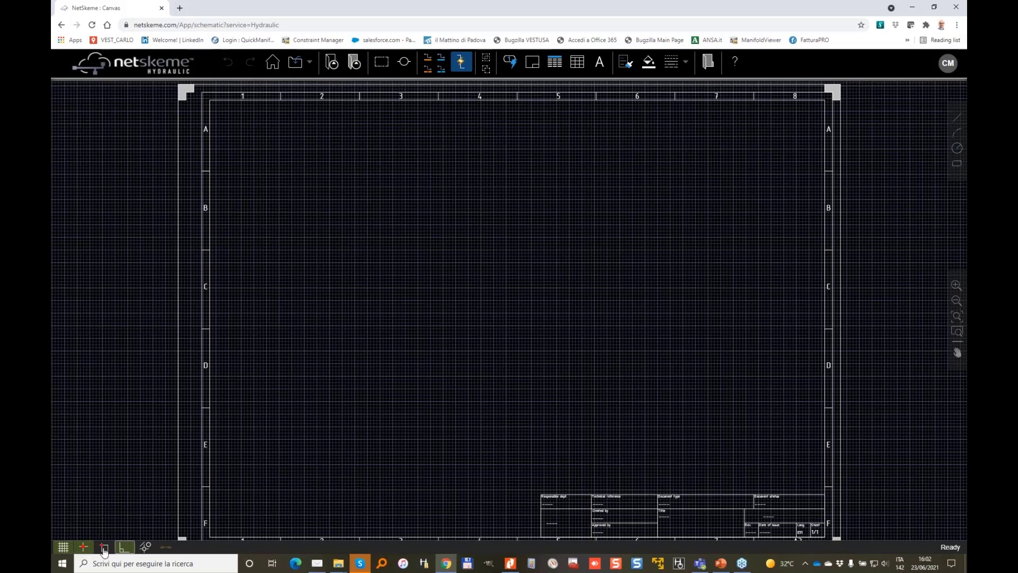
pyautogui.click(66, 552)
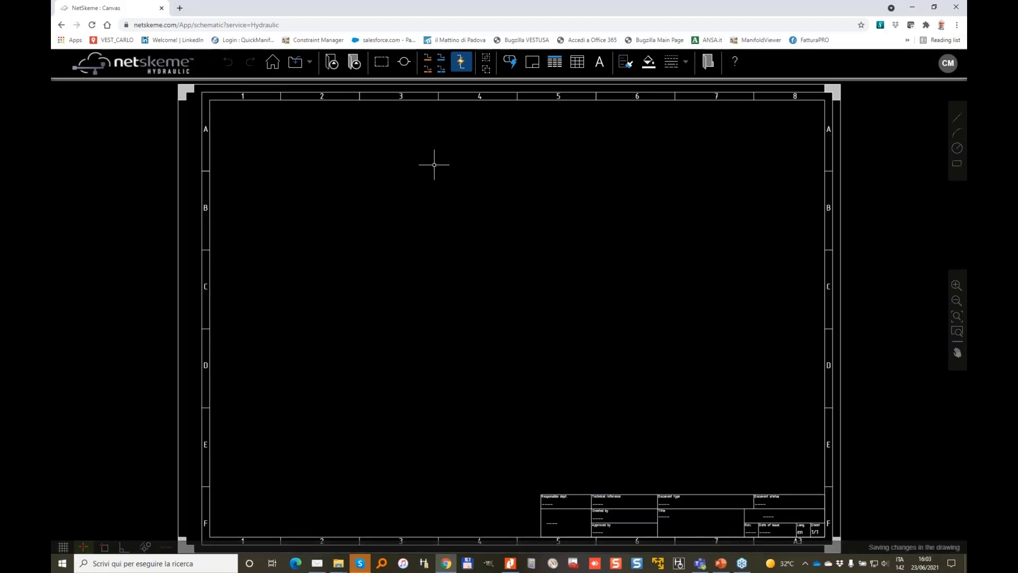
# - Open the hydraulic symbol library and pin it so it stays open beside the drawing
pyautogui.click(332, 62)
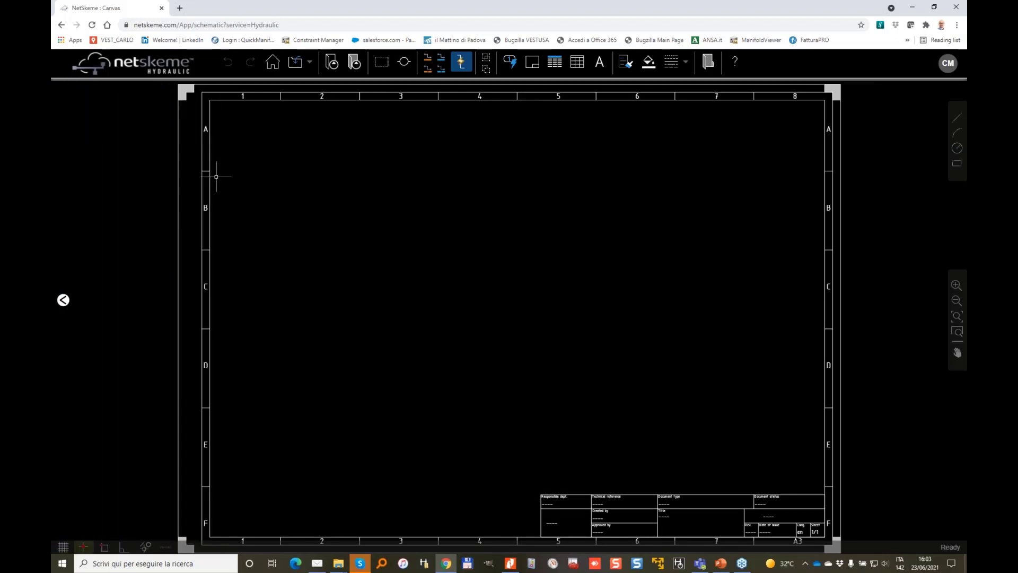
pyautogui.click(63, 300)
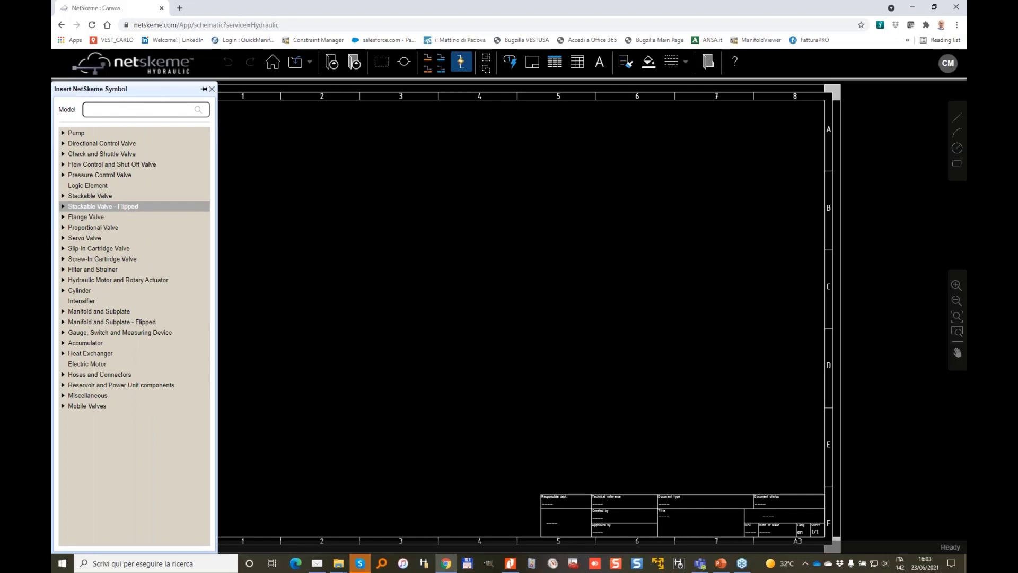
pyautogui.click(204, 90)
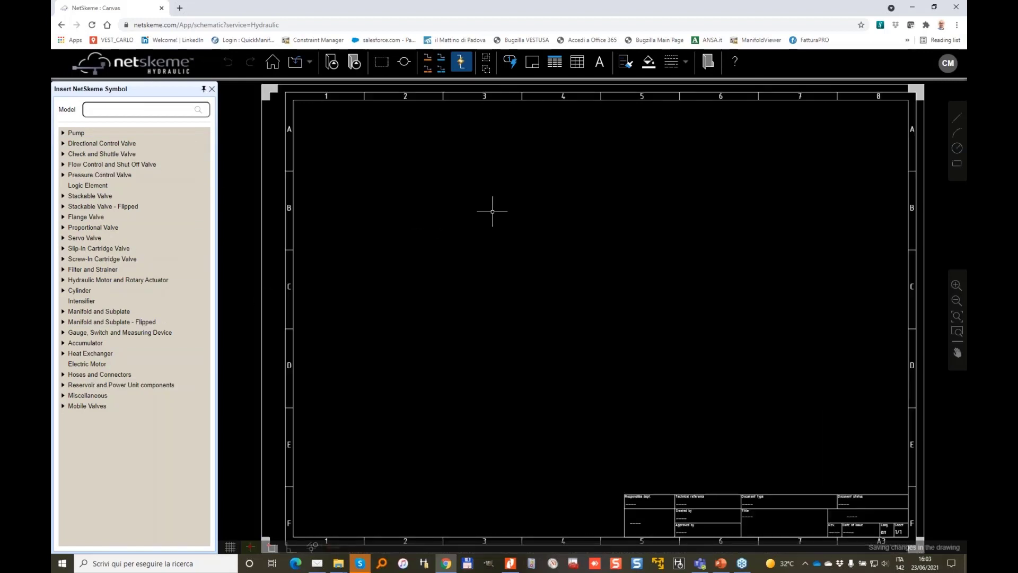
# - Browse the symbol library to the lever-controlled symbols of the variable pumps
pyautogui.scroll(-1, 525, 344)
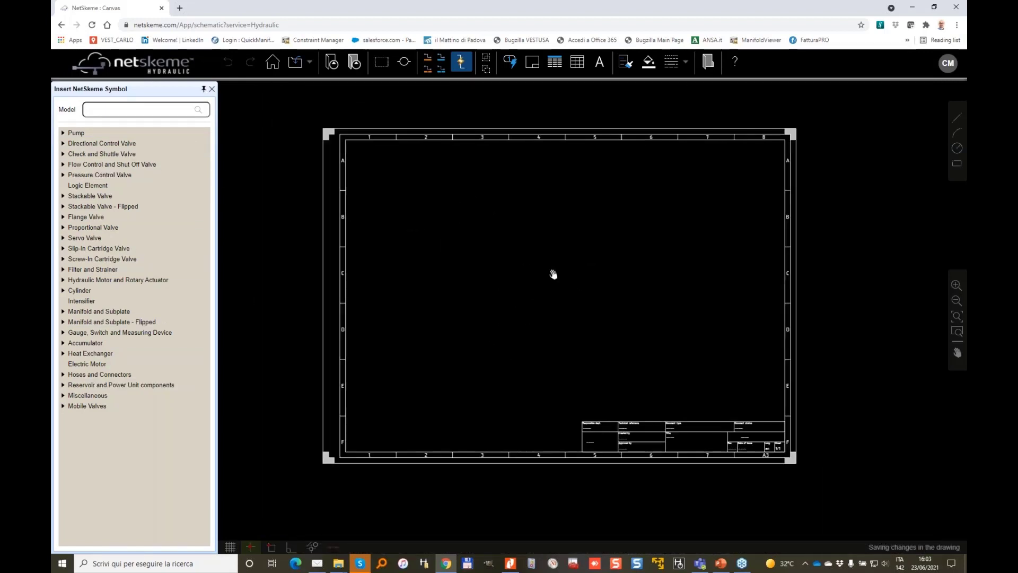
pyautogui.moveTo(553, 274)
pyautogui.mouseDown(button='middle')
pyautogui.moveTo(657, 259)
pyautogui.moveTo(587, 274)
pyautogui.mouseUp(button='middle')
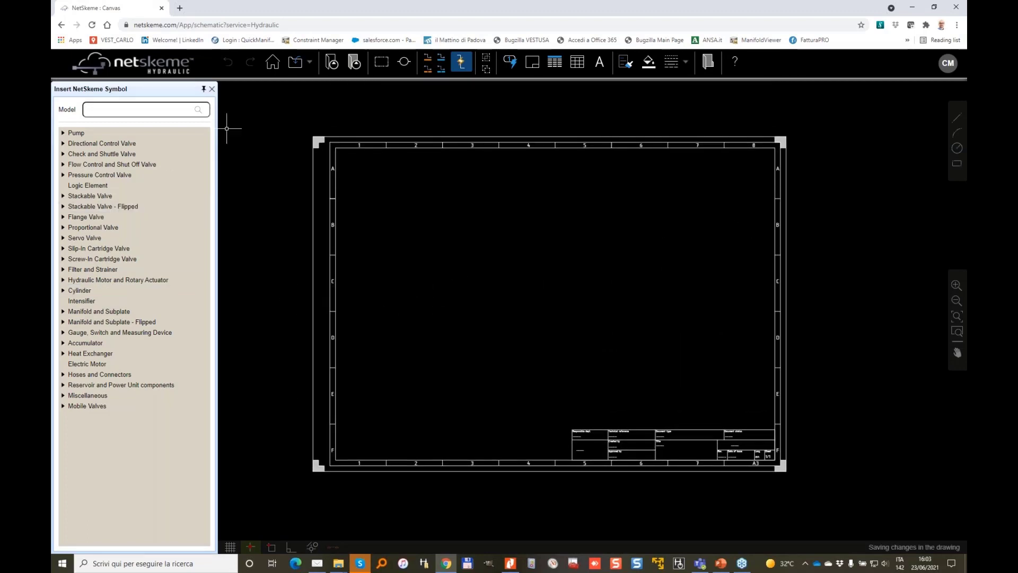
pyautogui.click(63, 133)
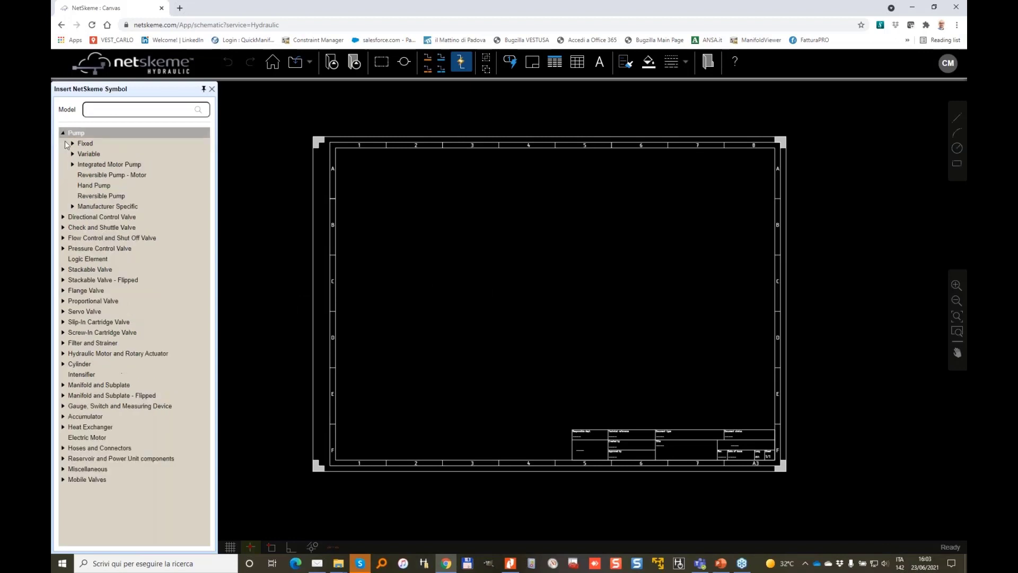
pyautogui.click(73, 154)
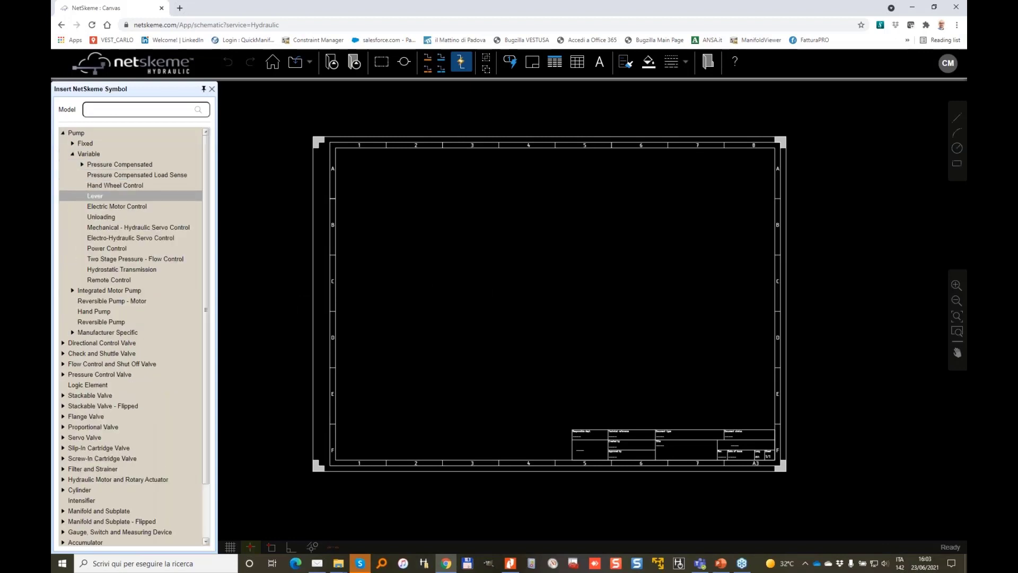
pyautogui.click(98, 197)
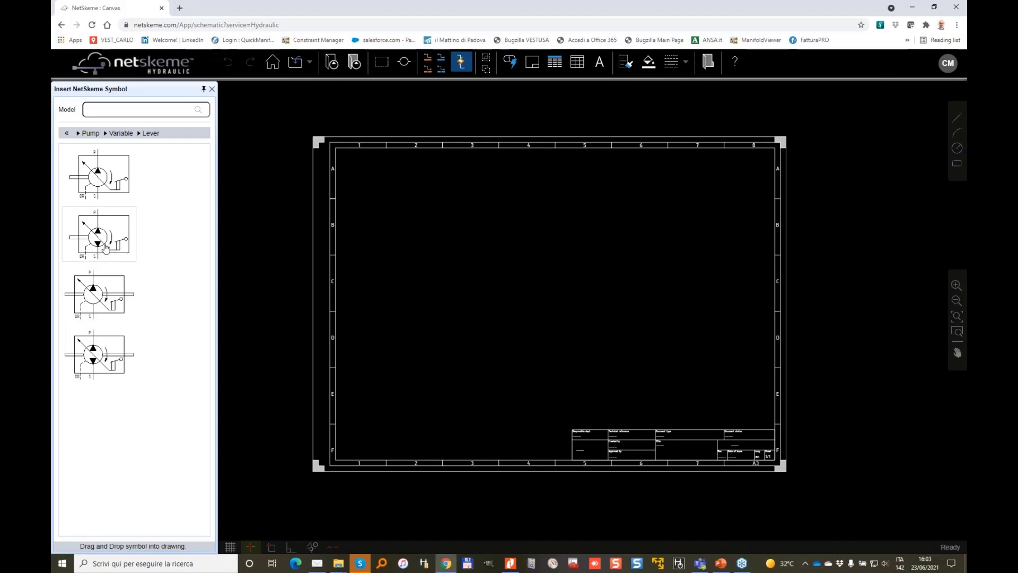
# - Place the one-directional, double-shaft lever-controlled variable pump symbol in the drawing and delete it again
pyautogui.moveTo(106, 248)
pyautogui.mouseDown()
pyautogui.moveTo(331, 289)
pyautogui.moveTo(403, 321)
pyautogui.mouseUp()
pyautogui.scroll(3, 403, 323)
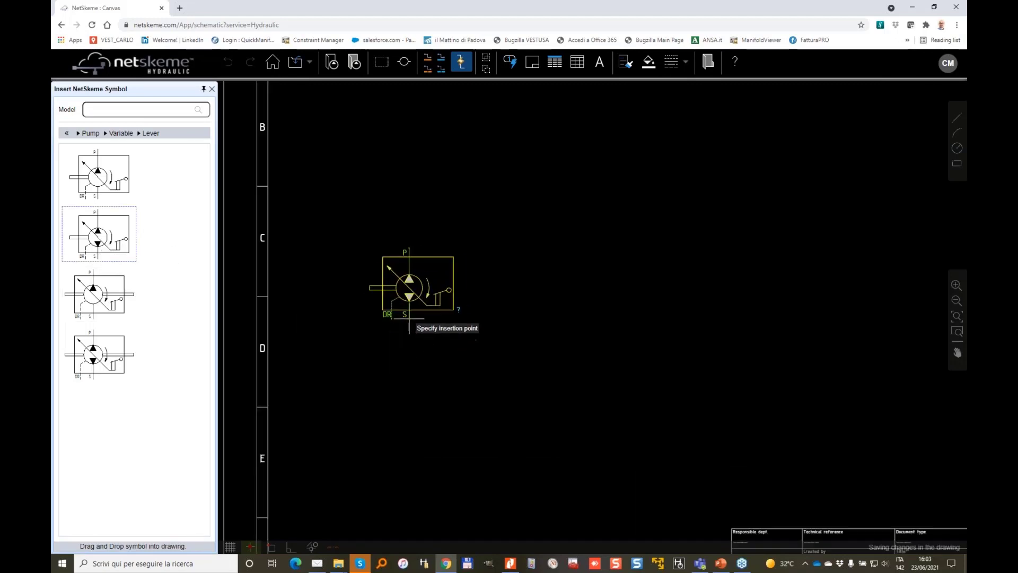
pyautogui.moveTo(99, 294); pyautogui.dragTo(416, 321)
pyautogui.click(418, 336)
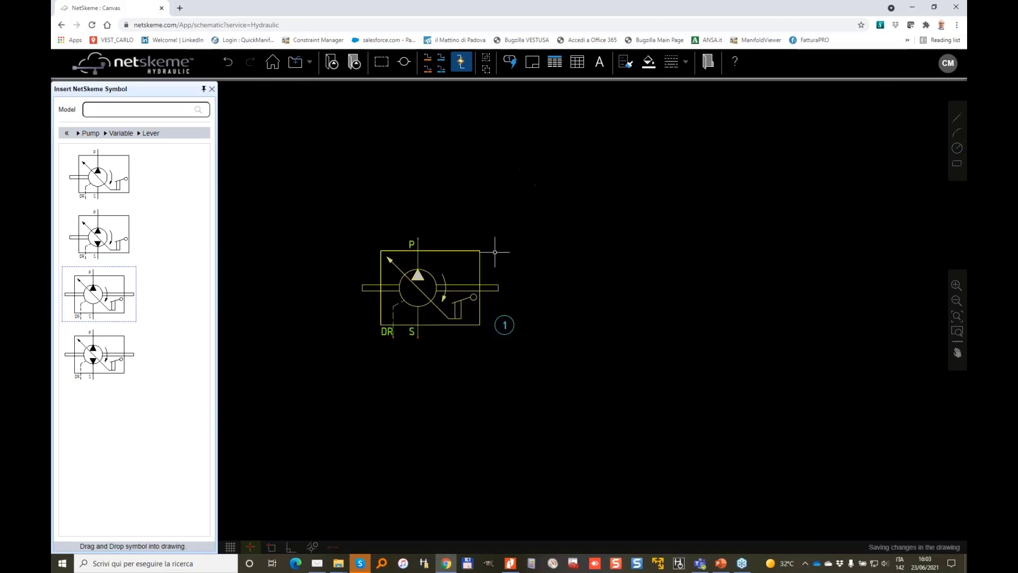
pyautogui.click(484, 301)
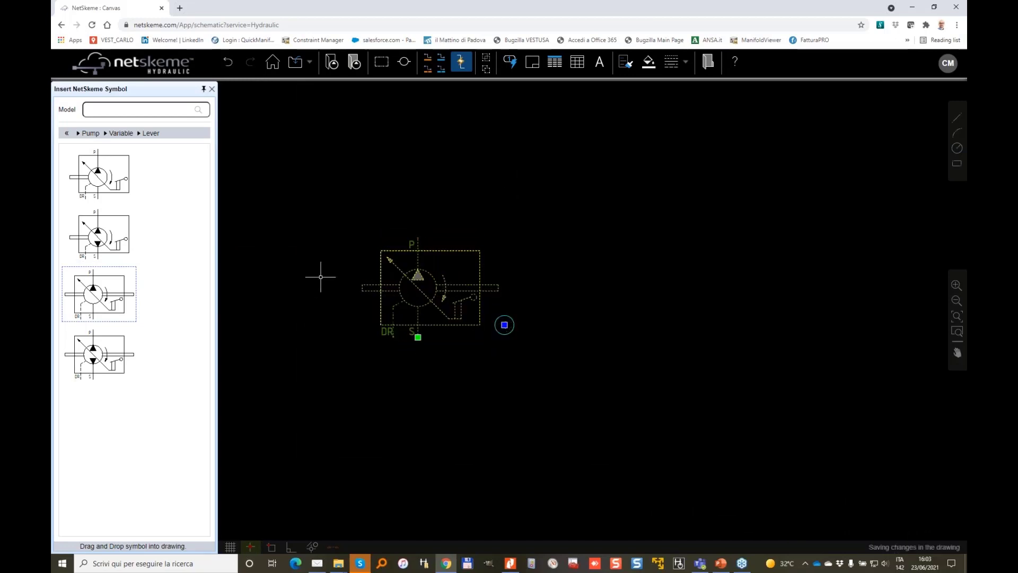
pyautogui.press('Delete')
# - Insert the bidirectional, double-shaft lever-controlled variable pump symbol in the left part of the sheet
pyautogui.moveTo(98, 354); pyautogui.dragTo(405, 285)
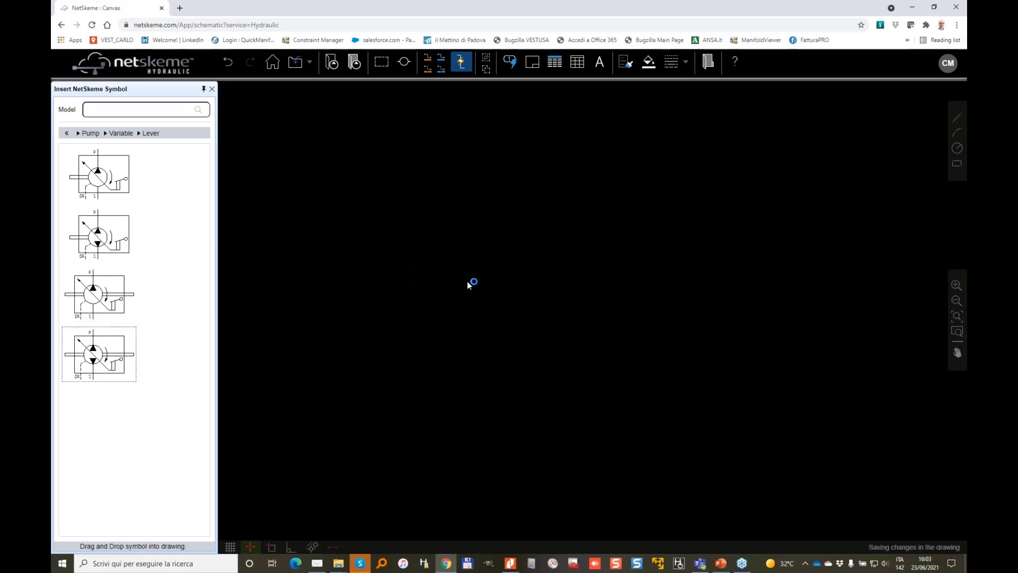
pyautogui.click(416, 344)
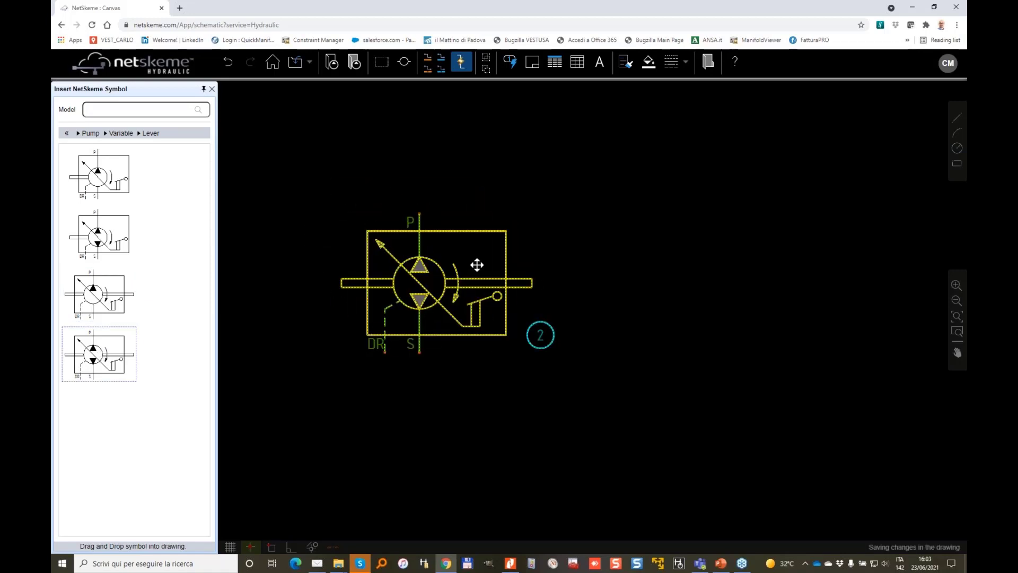
pyautogui.scroll(-3, 547, 265)
pyautogui.moveTo(686, 256); pyautogui.dragTo(547, 260, button='middle')
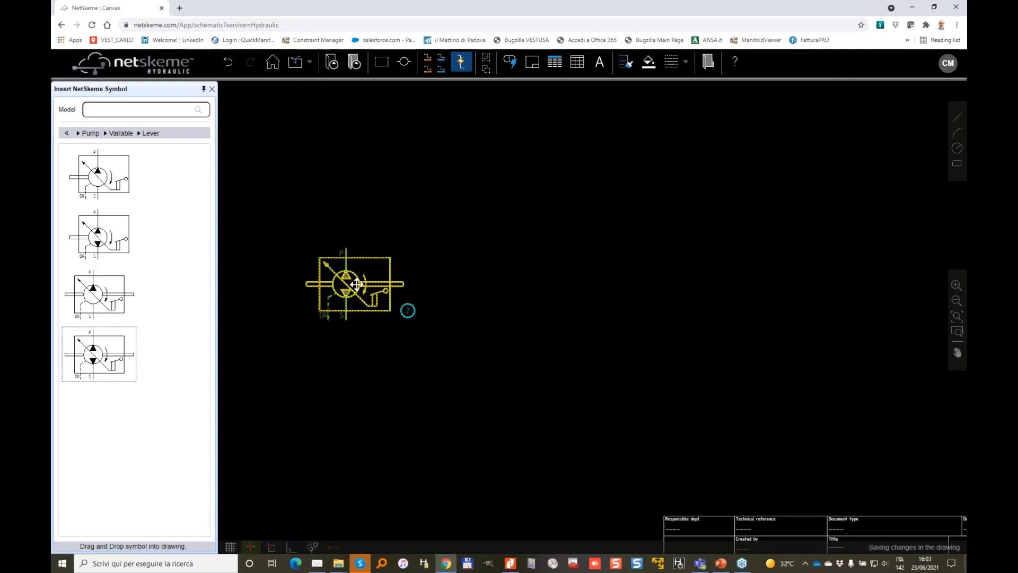
# - Insert the piston hydraulic motor symbol with DR port and right-hand shaft to the right of the pump, level with it
pyautogui.click(67, 135)
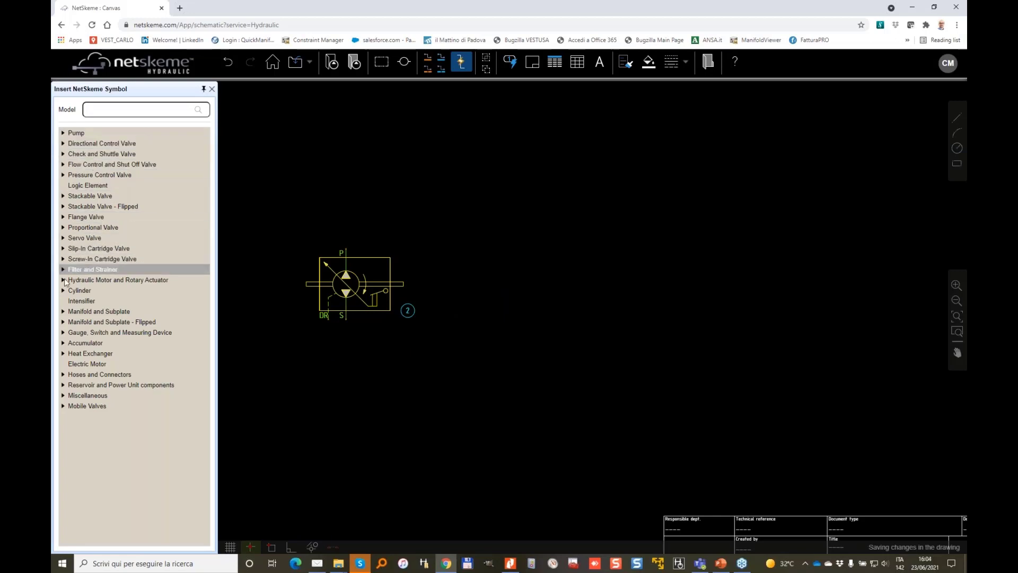
pyautogui.click(64, 281)
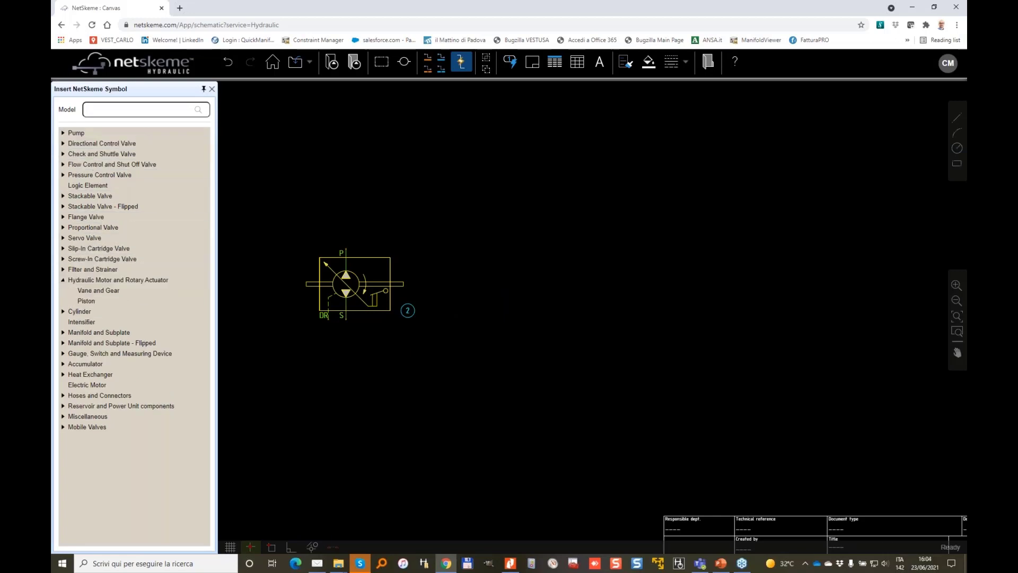
pyautogui.click(86, 300)
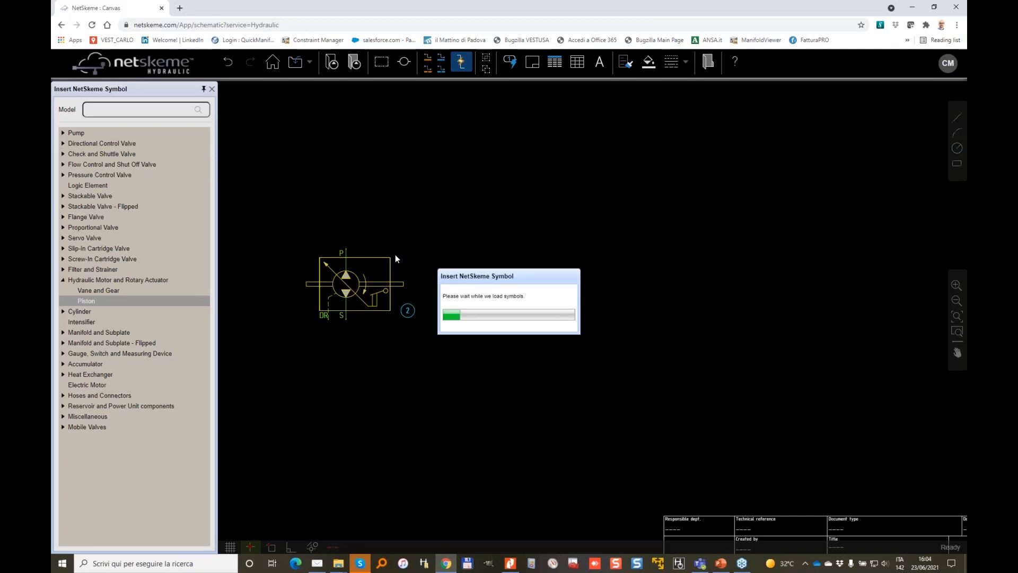
pyautogui.scroll(-2, 160, 294)
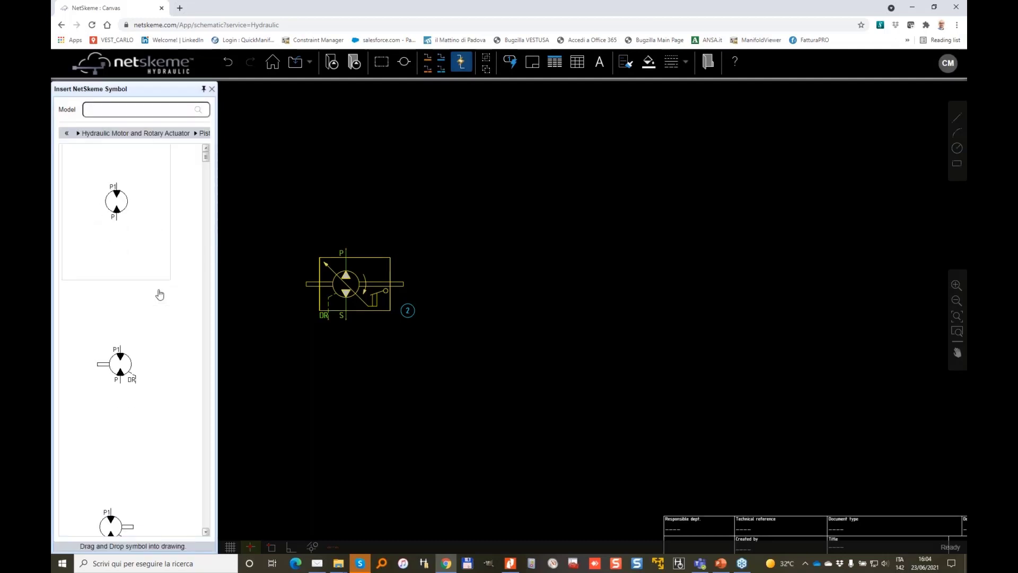
pyautogui.scroll(-1, 159, 295)
pyautogui.moveTo(117, 461); pyautogui.dragTo(695, 301)
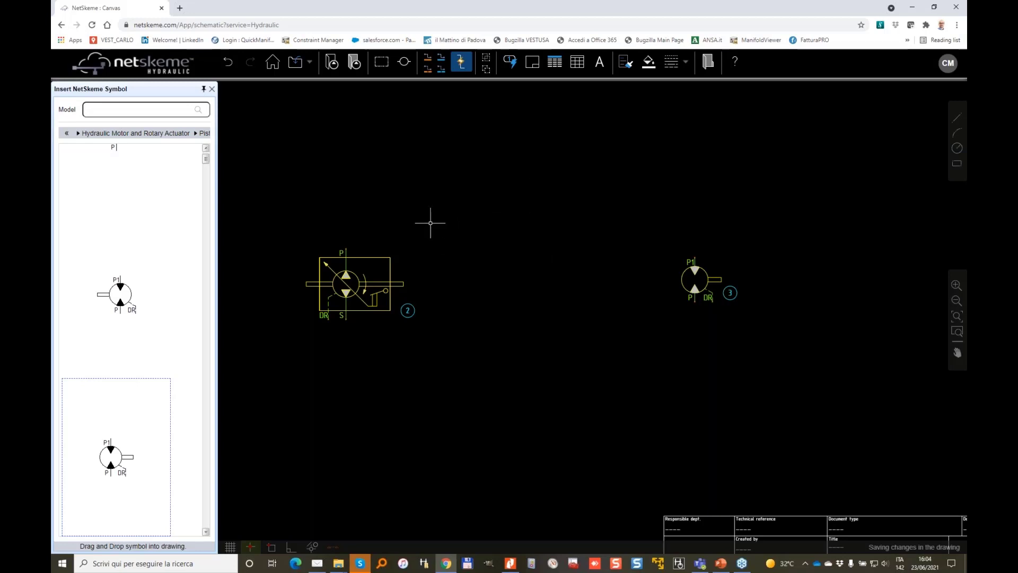
# - Draw connection lines from the pump's P port to the motor's P1 port and from the pump's S port to the motor's P port
pyautogui.click(425, 58)
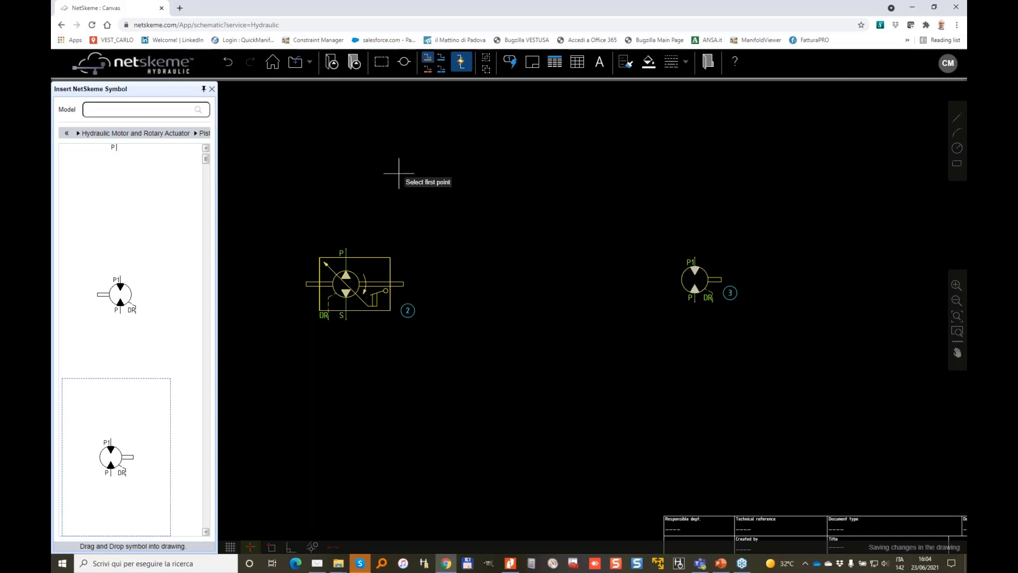
pyautogui.click(345, 247)
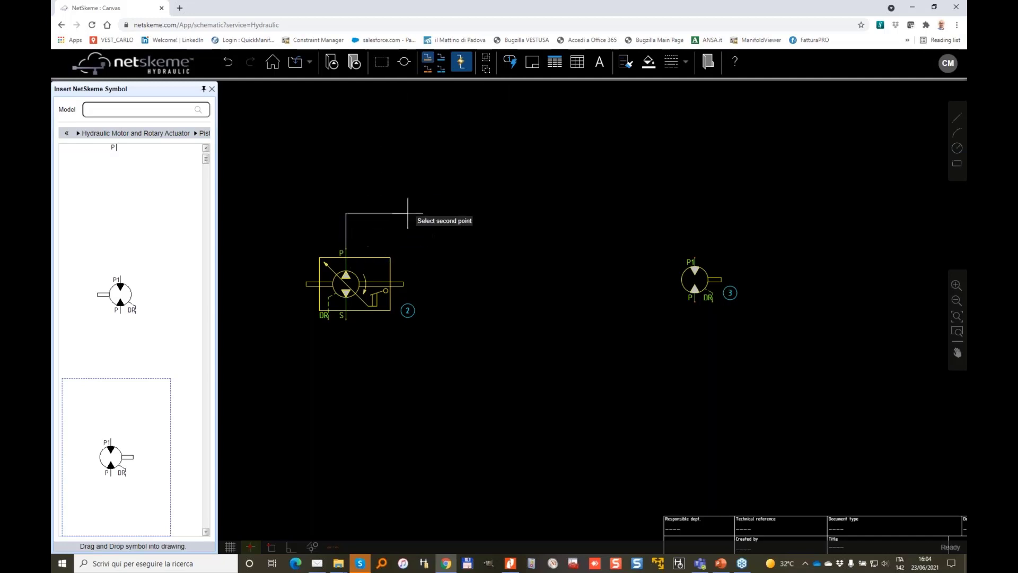
pyautogui.click(694, 261)
pyautogui.click(343, 319)
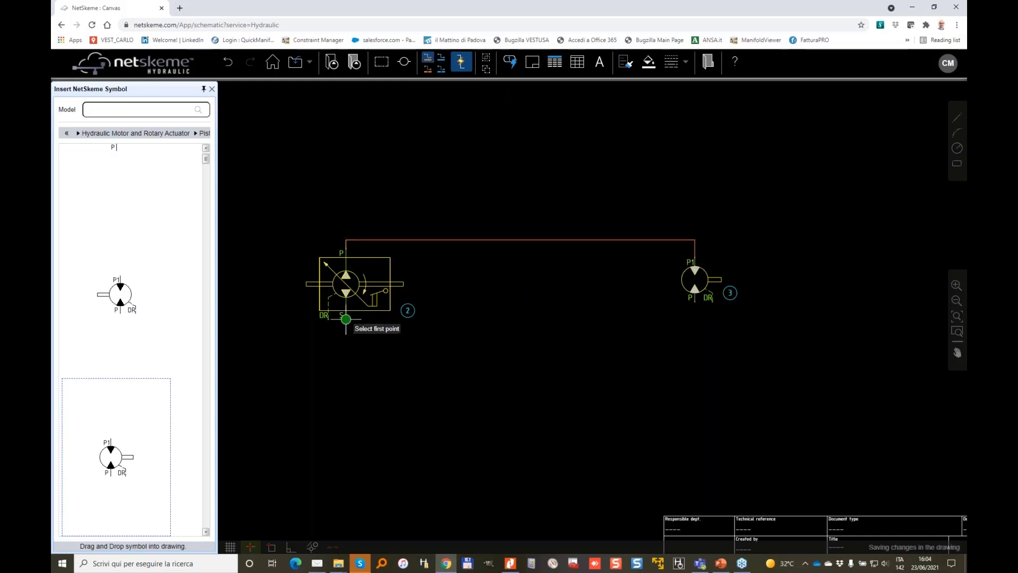
pyautogui.click(695, 306)
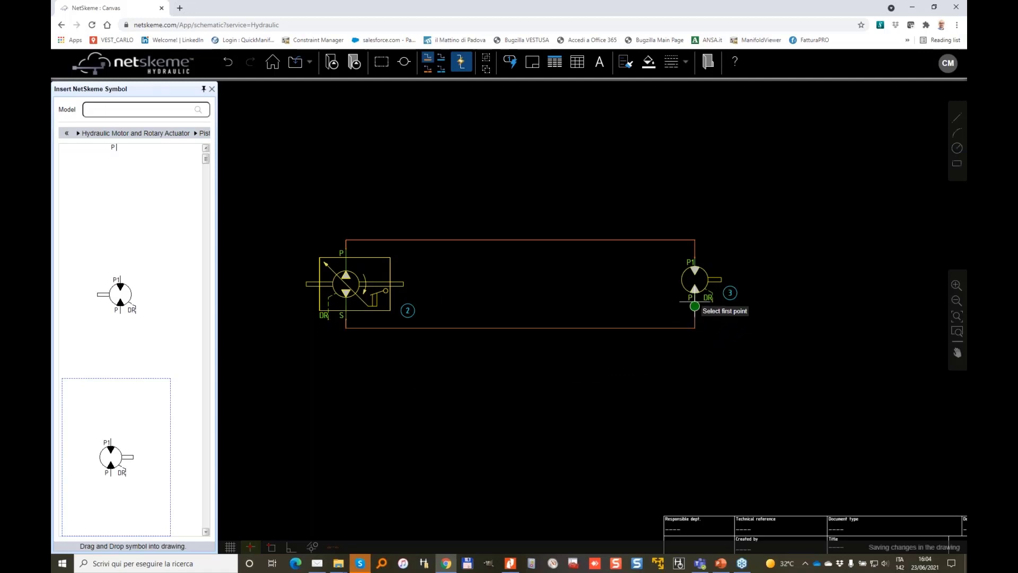
# - Move the upper connection line higher and the lower one further down, and shift the hydraulic motor slightly right, level with the pump shaft
pyautogui.click(518, 240)
pyautogui.moveTo(518, 240); pyautogui.dragTo(519, 175)
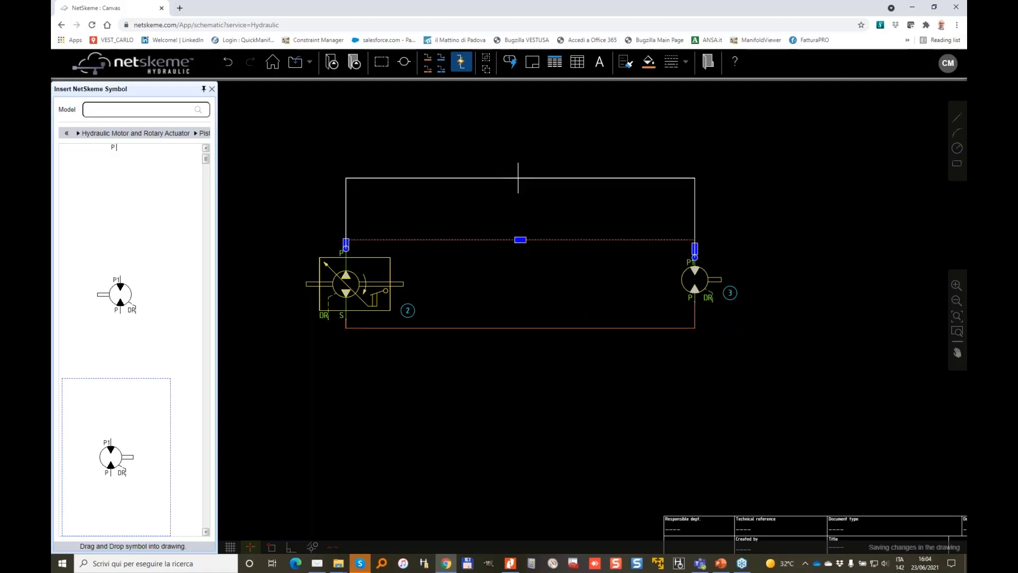
pyautogui.click(519, 327)
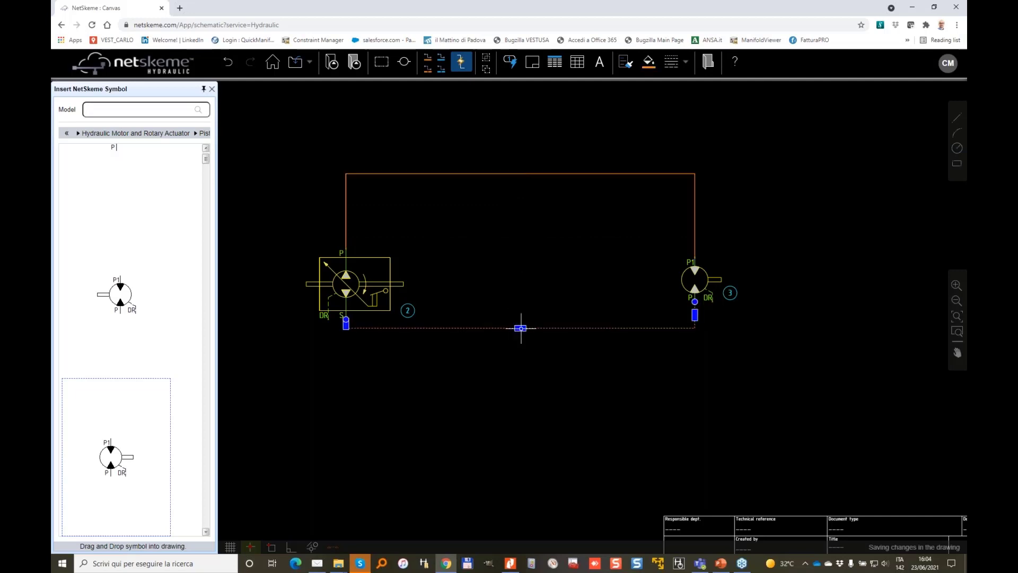
pyautogui.moveTo(520, 329); pyautogui.dragTo(520, 393)
pyautogui.click(730, 293)
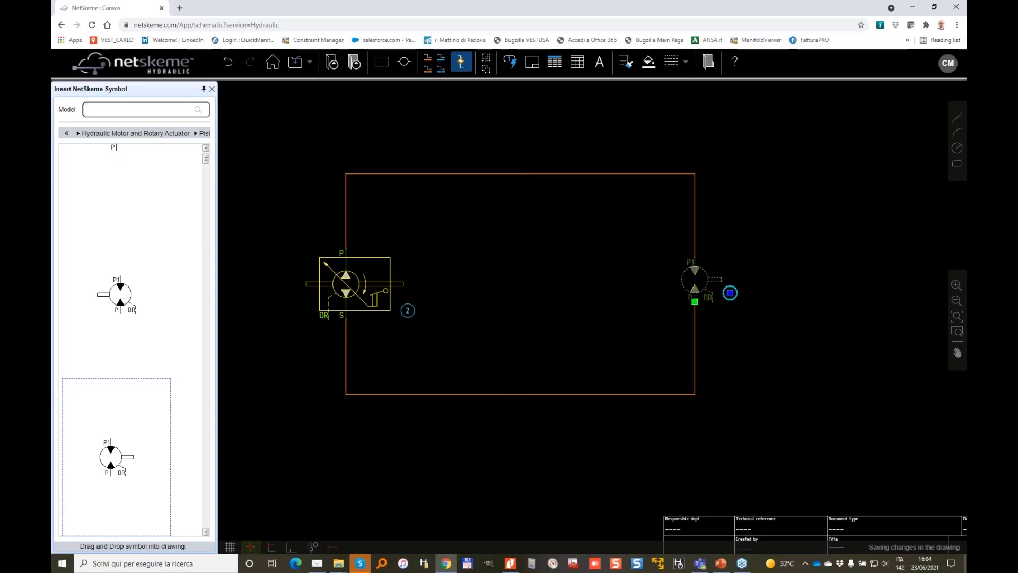
pyautogui.moveTo(730, 292); pyautogui.dragTo(748, 297)
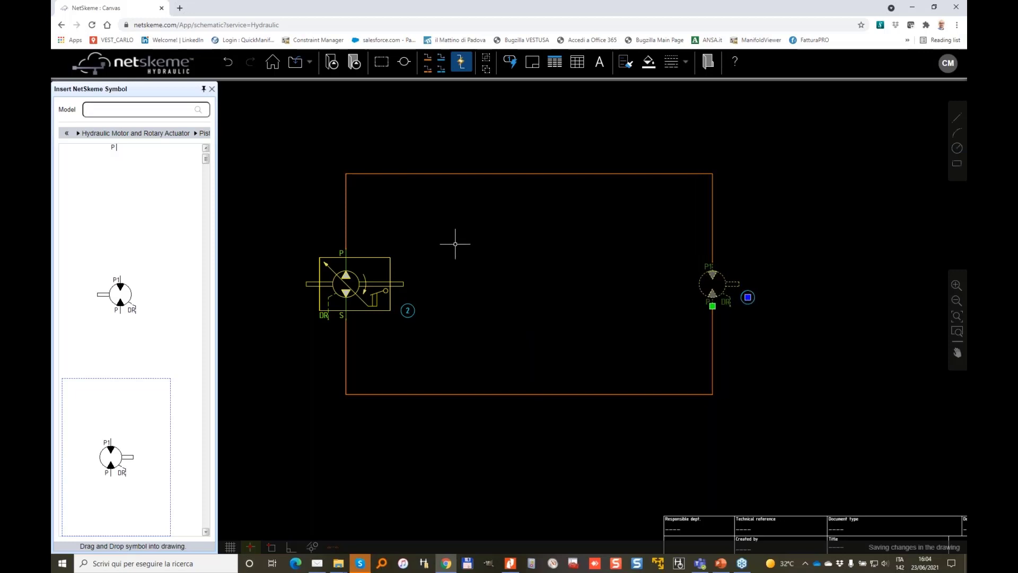
# - Insert the basic electric motor symbol to the left of the variable pump, aligned with its shaft
pyautogui.click(66, 133)
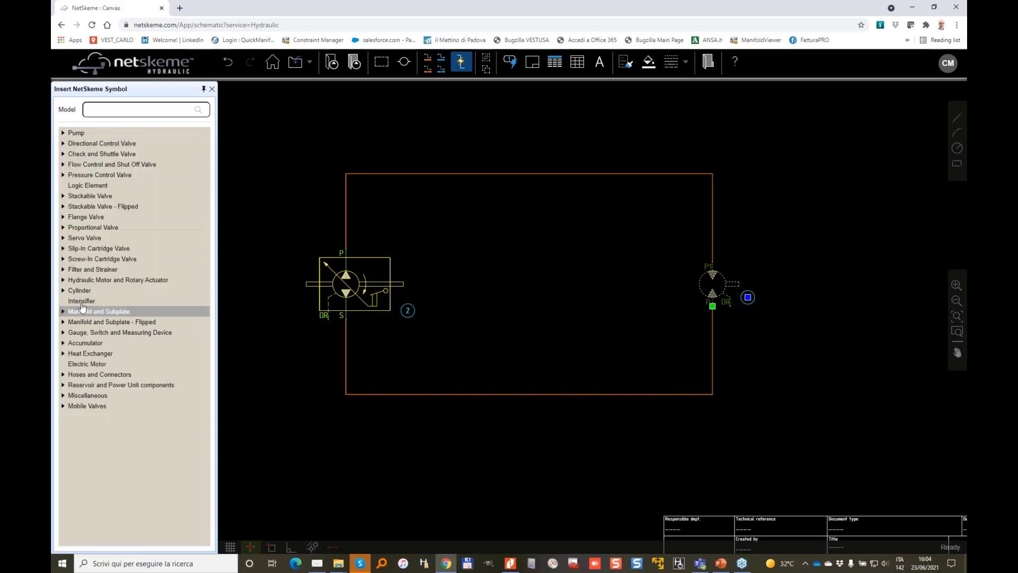
pyautogui.click(89, 364)
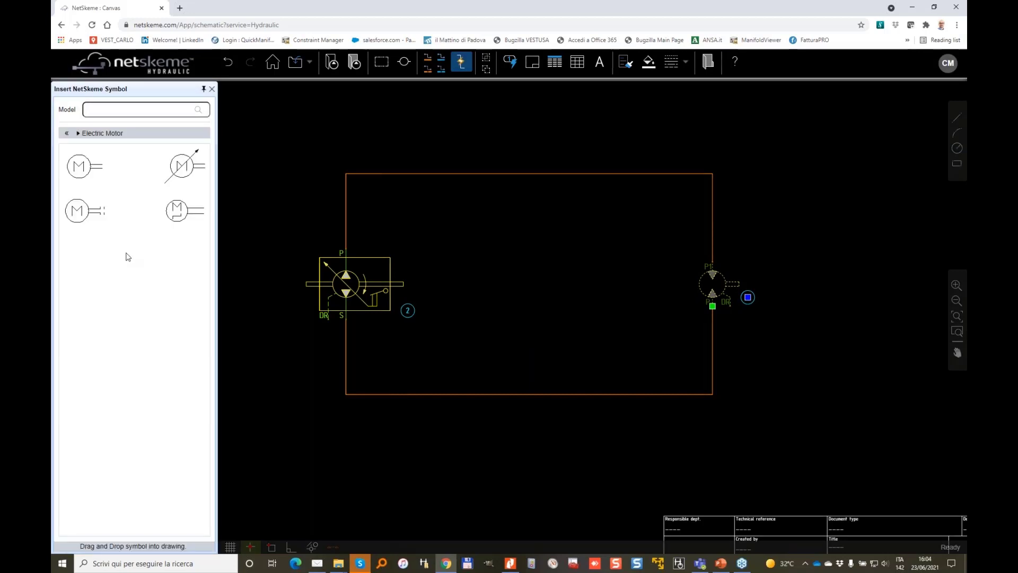
pyautogui.moveTo(83, 166); pyautogui.dragTo(307, 284)
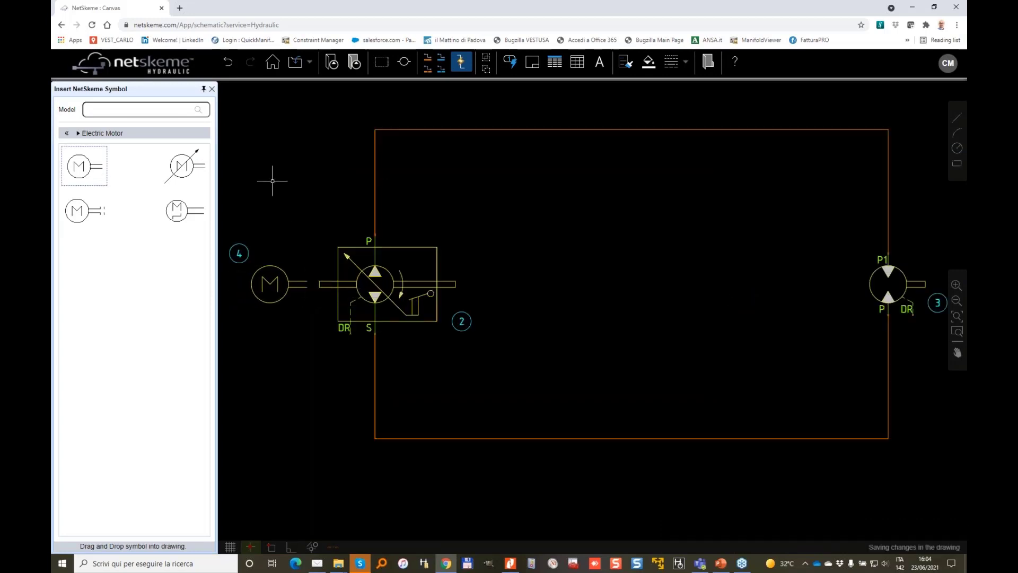
# - Insert the double-sided Coupling Set symbol from the Power Unit Components between the electric motor and the variable pump shaft
pyautogui.click(66, 134)
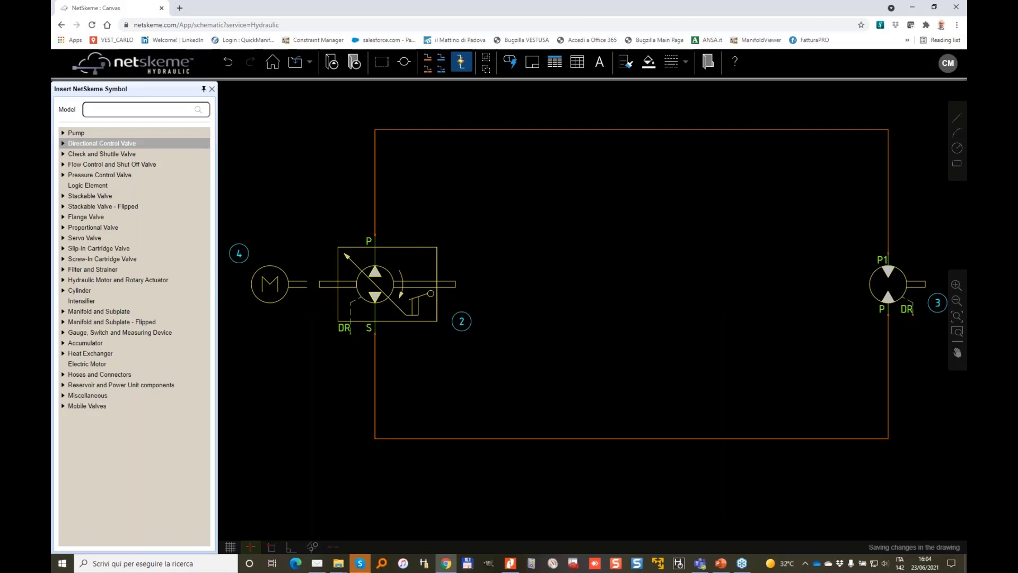
pyautogui.click(62, 386)
pyautogui.click(73, 405)
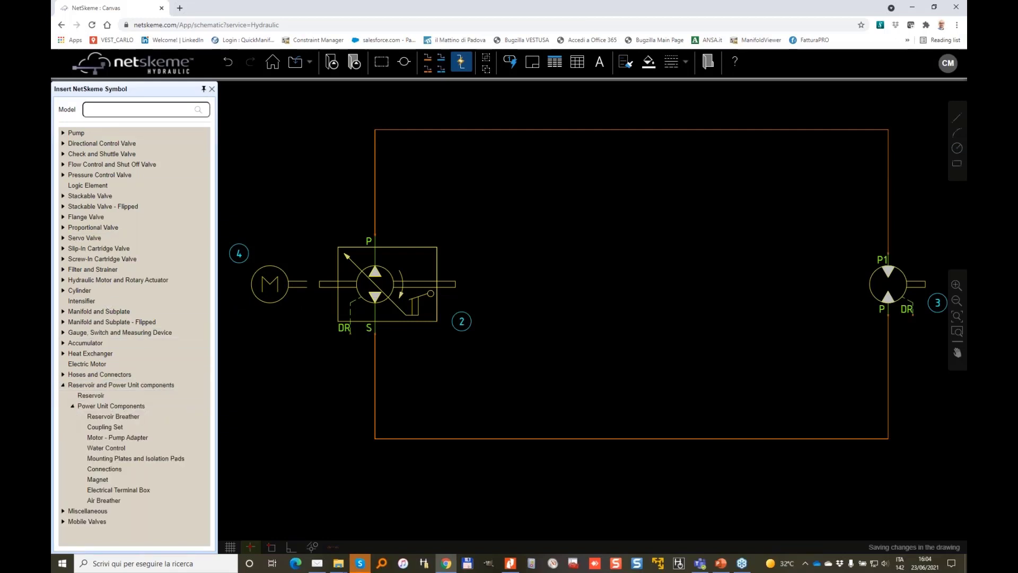
pyautogui.click(104, 430)
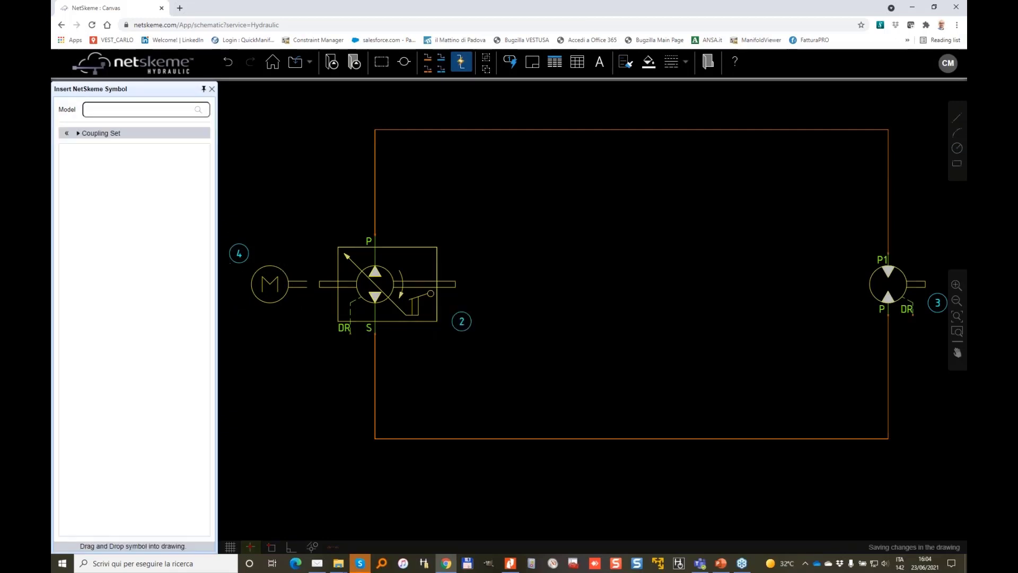
pyautogui.moveTo(155, 159); pyautogui.dragTo(313, 283)
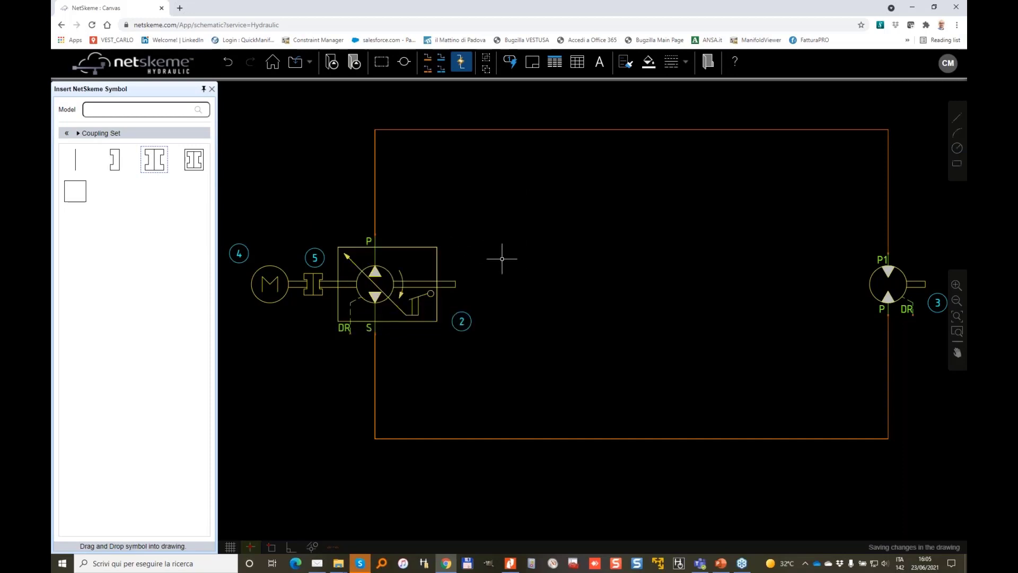
# - Insert the fixed single pump symbol with DR port to the right of the variable pump, in line with its shaft
pyautogui.click(67, 133)
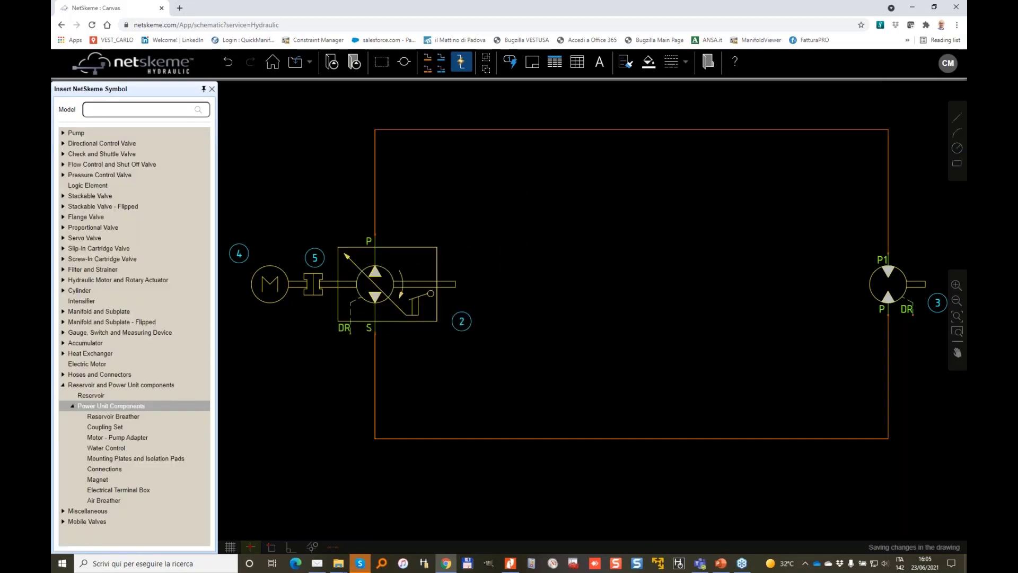
pyautogui.click(67, 135)
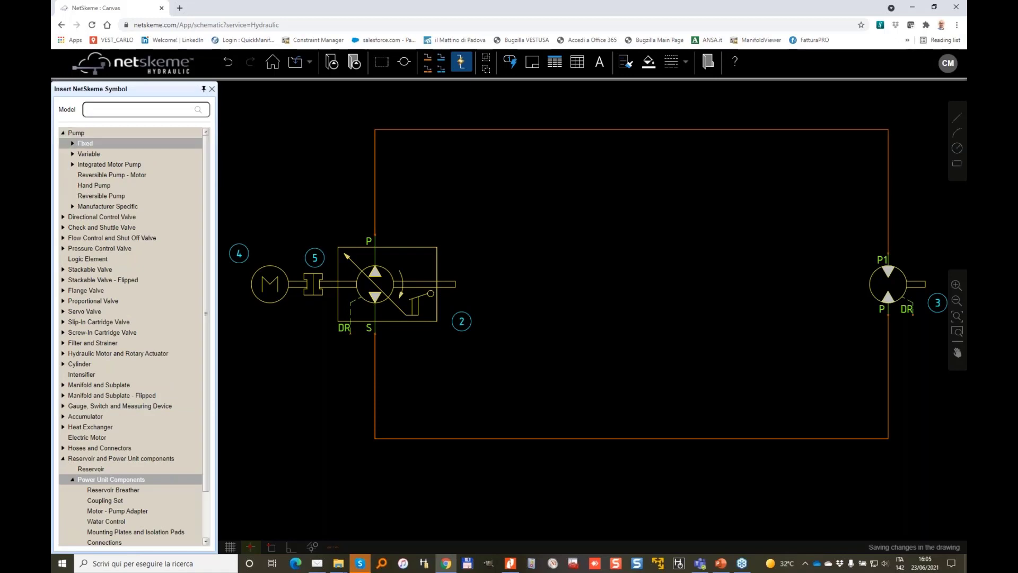
pyautogui.click(74, 144)
pyautogui.click(93, 154)
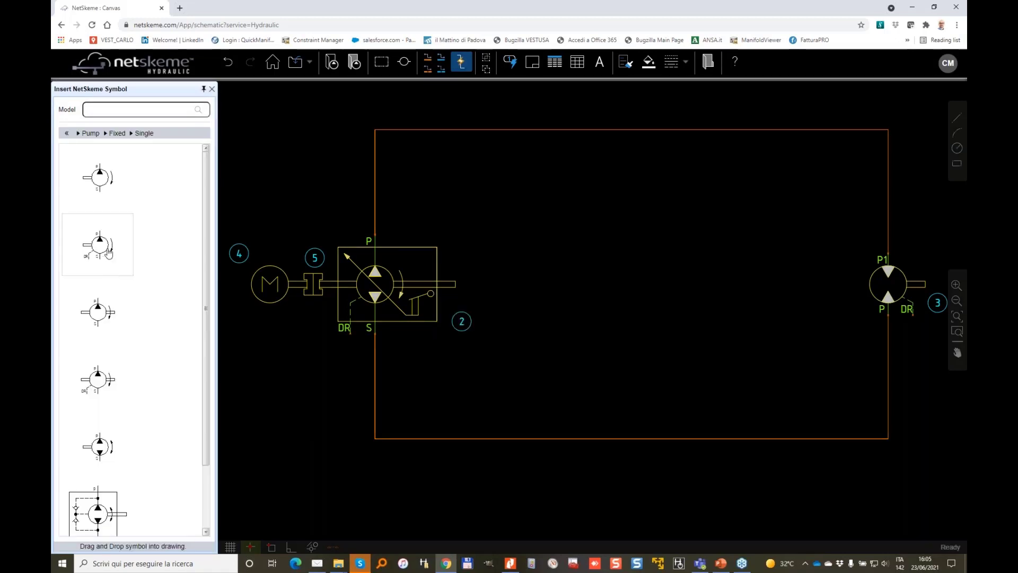
pyautogui.click(504, 285)
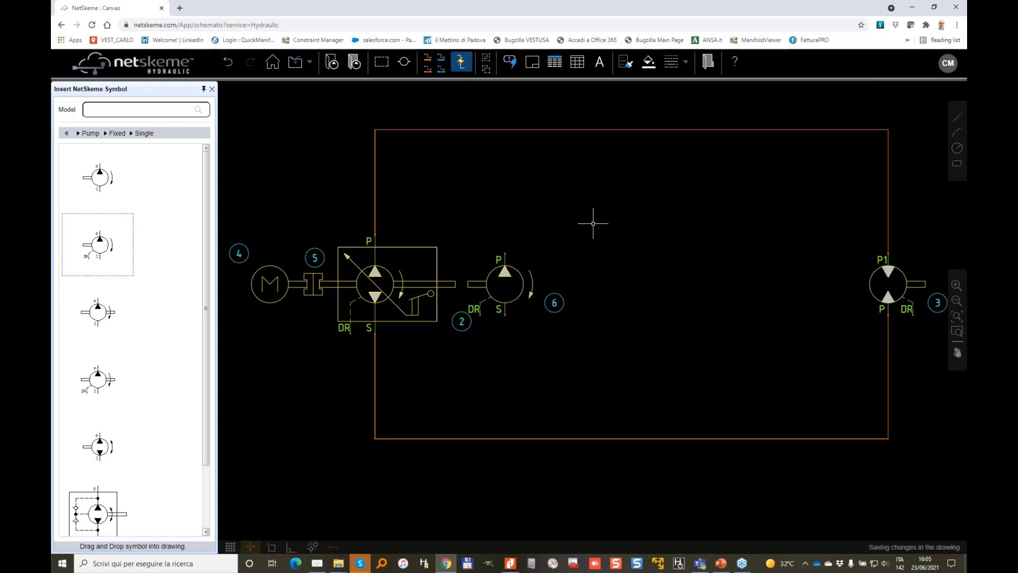
# - Move the variable pump's item balloon to just above its symbol, to the right of the P port
pyautogui.scroll(2, 496, 258)
pyautogui.click(444, 346)
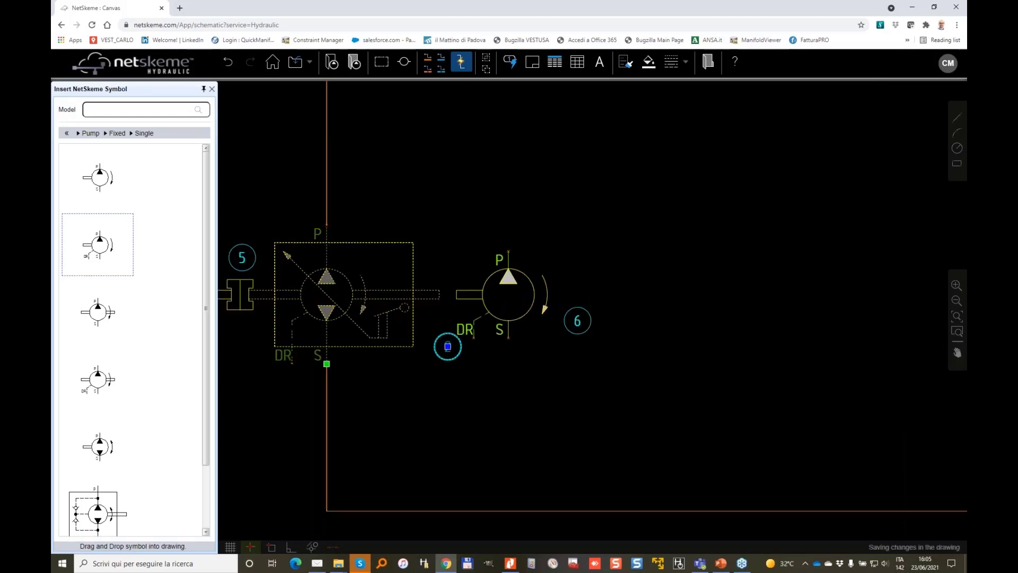
pyautogui.click(448, 346)
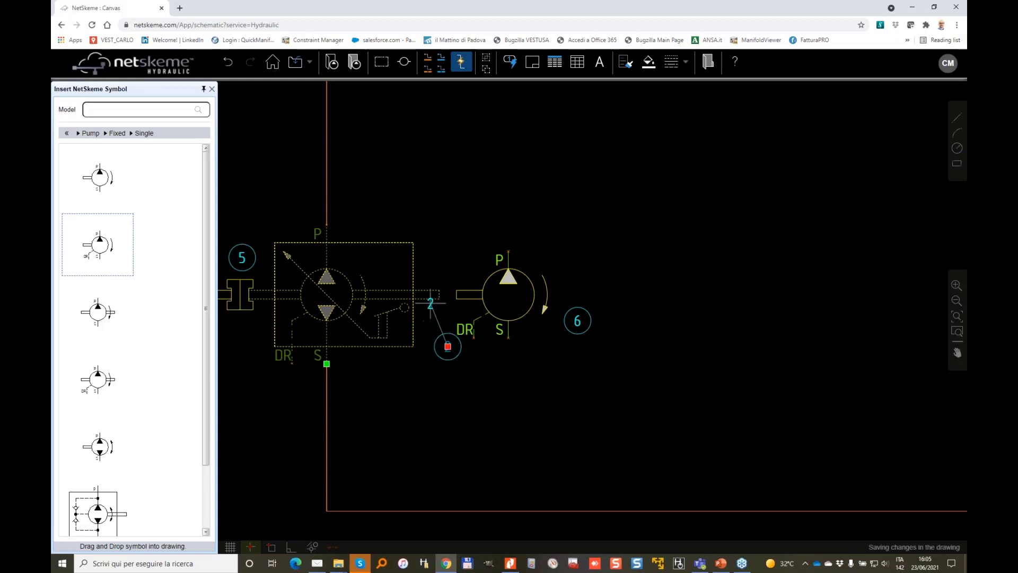
pyautogui.click(361, 217)
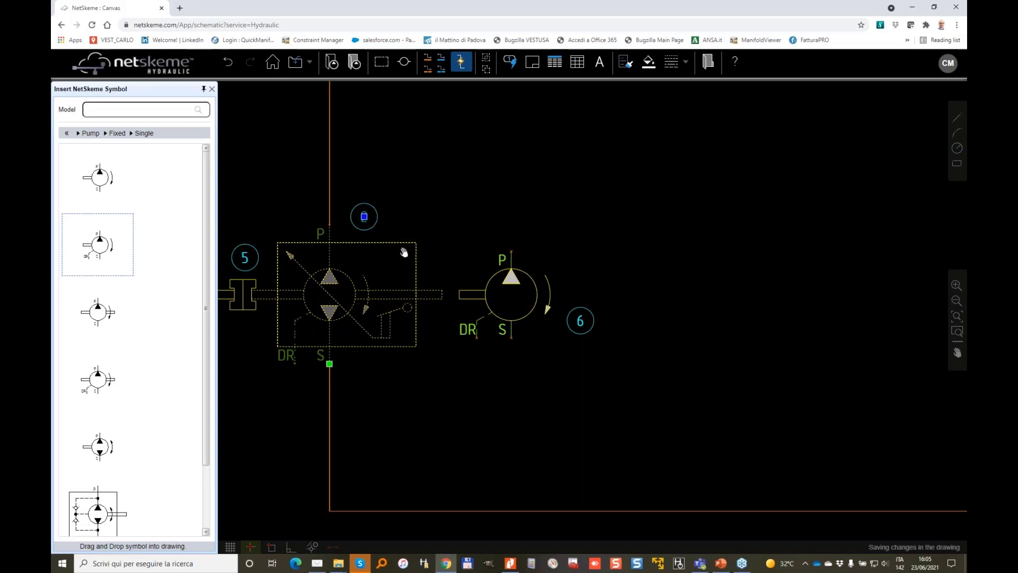
# - Set the variable pump's item ID to P and its description to AXIAL PISTON PUMP
pyautogui.moveTo(492, 186); pyautogui.dragTo(602, 171, button='middle')
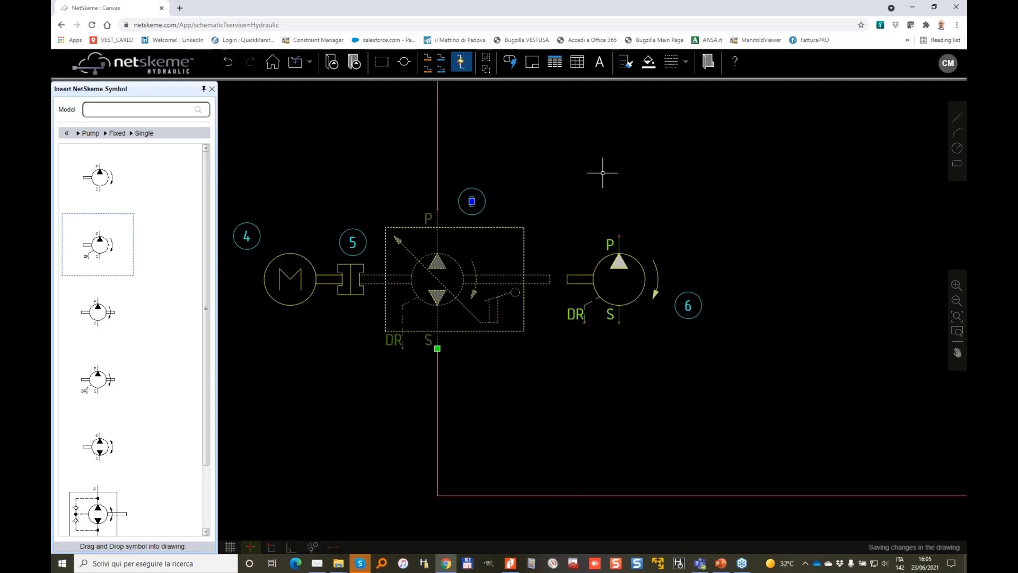
pyautogui.doubleClick(433, 257)
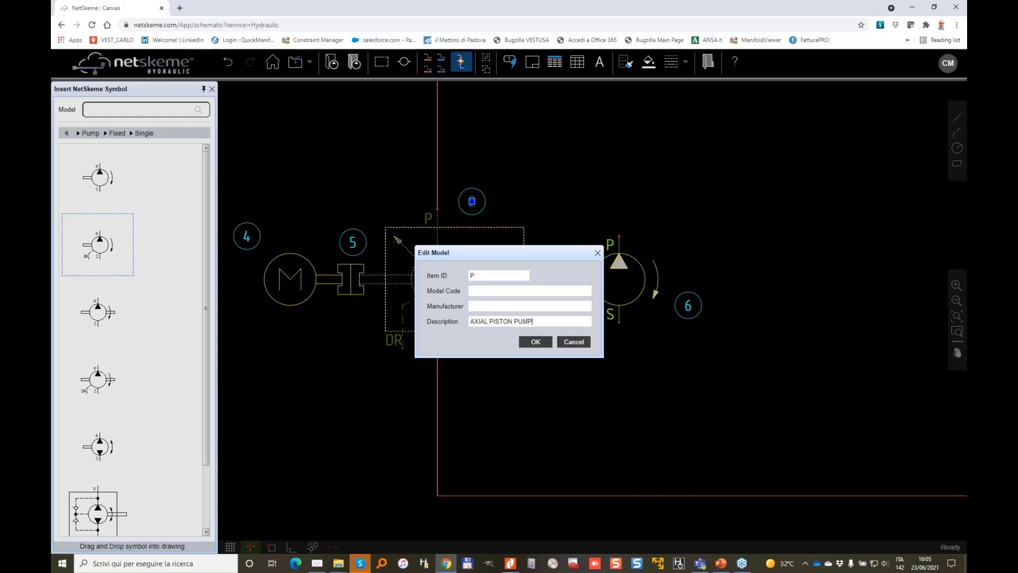
pyautogui.click(536, 341)
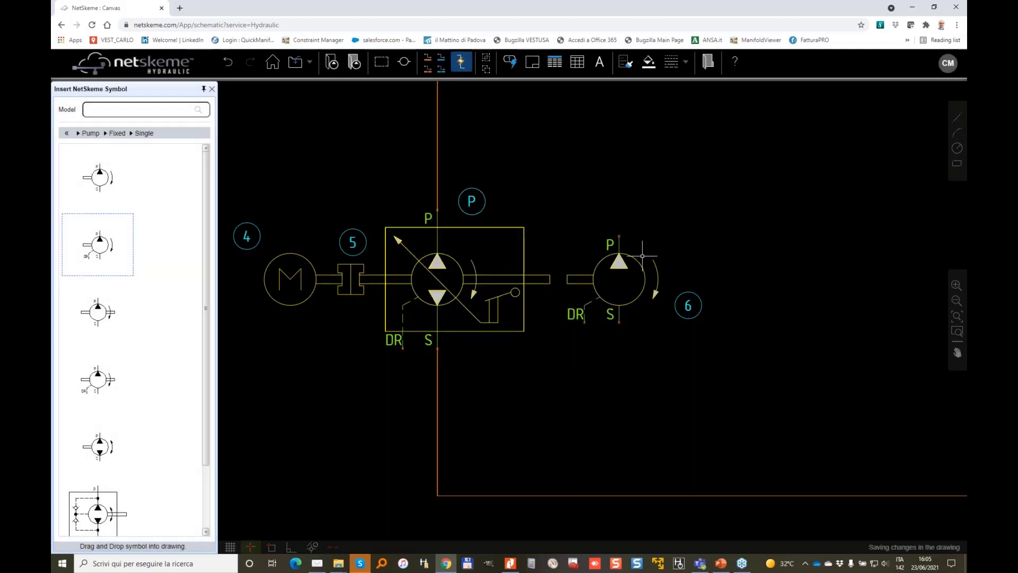
# - Set the fixed pump's item ID to CP and its description to CHARGE PUMP
pyautogui.click(625, 261)
pyautogui.doubleClick(624, 261)
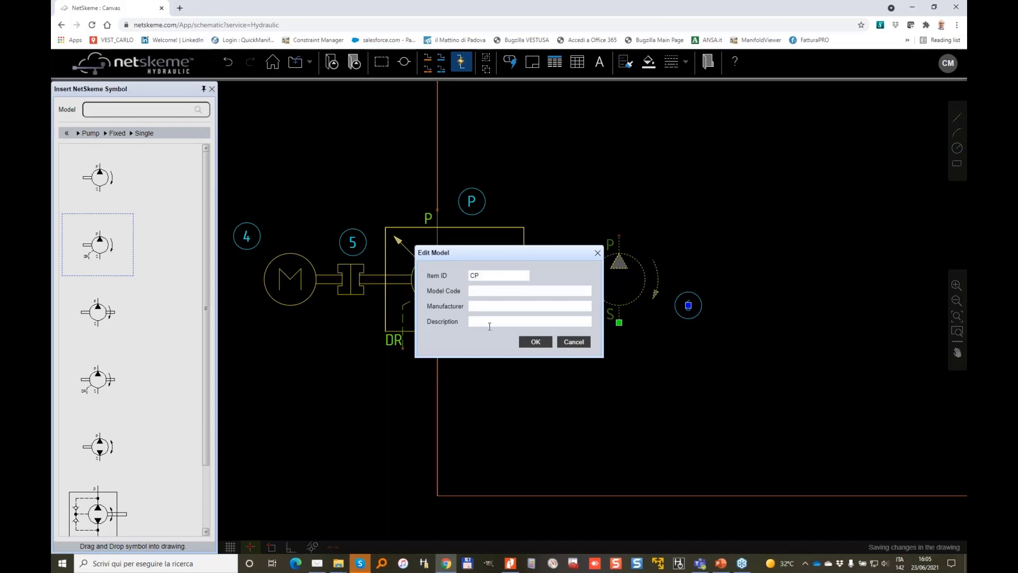
pyautogui.write('CHARGE PUMP')
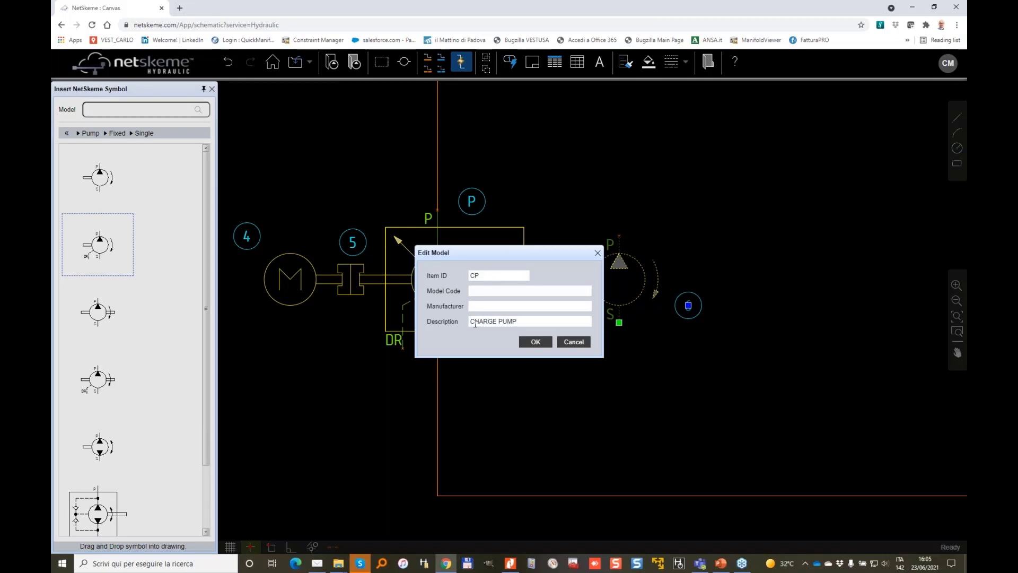
pyautogui.click(540, 343)
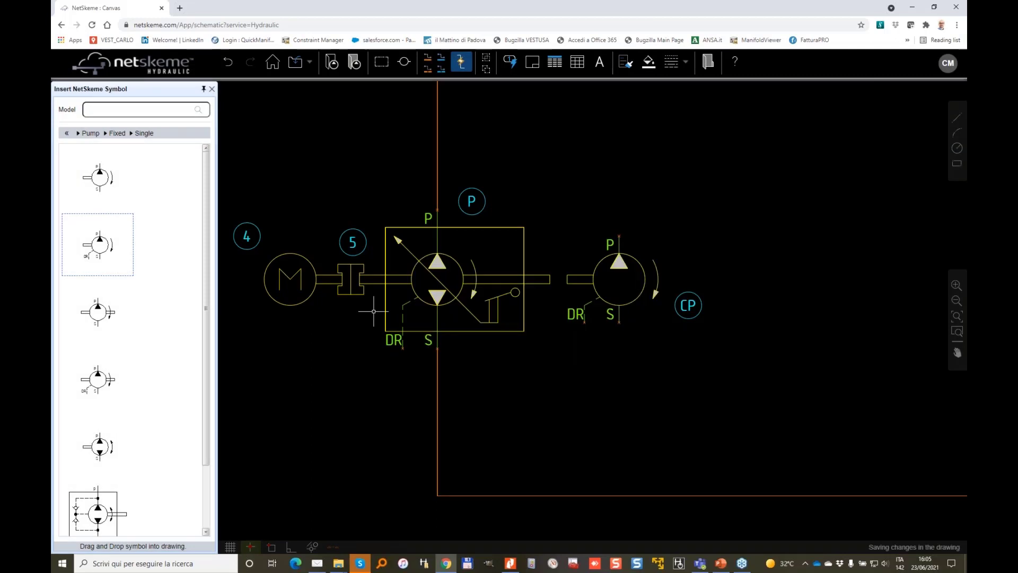
# - Copy the coupling symbol and place the copy between the shafts of the variable pump and the charge pump
pyautogui.click(351, 291)
pyautogui.rightClick(352, 291)
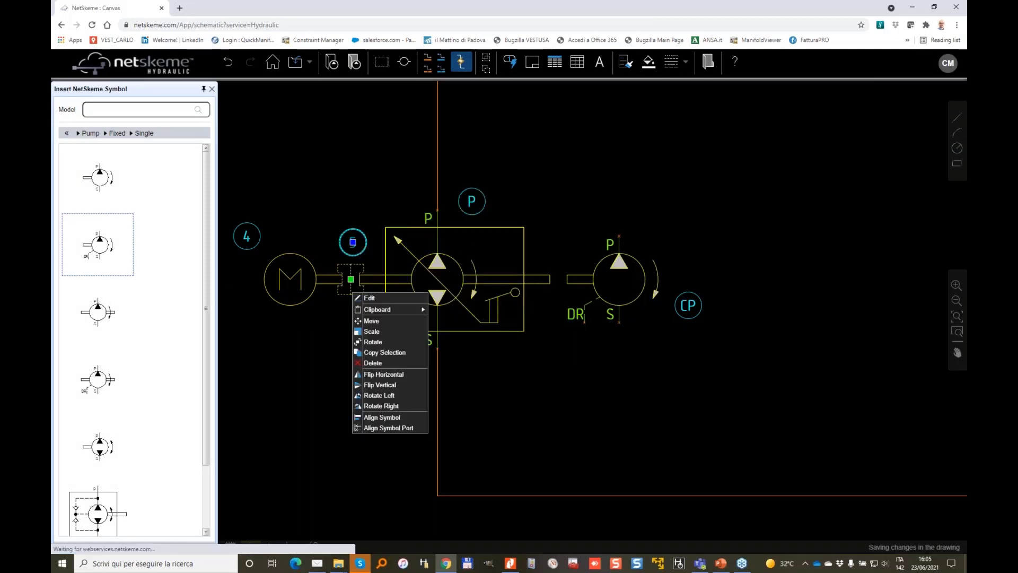
pyautogui.click(358, 197)
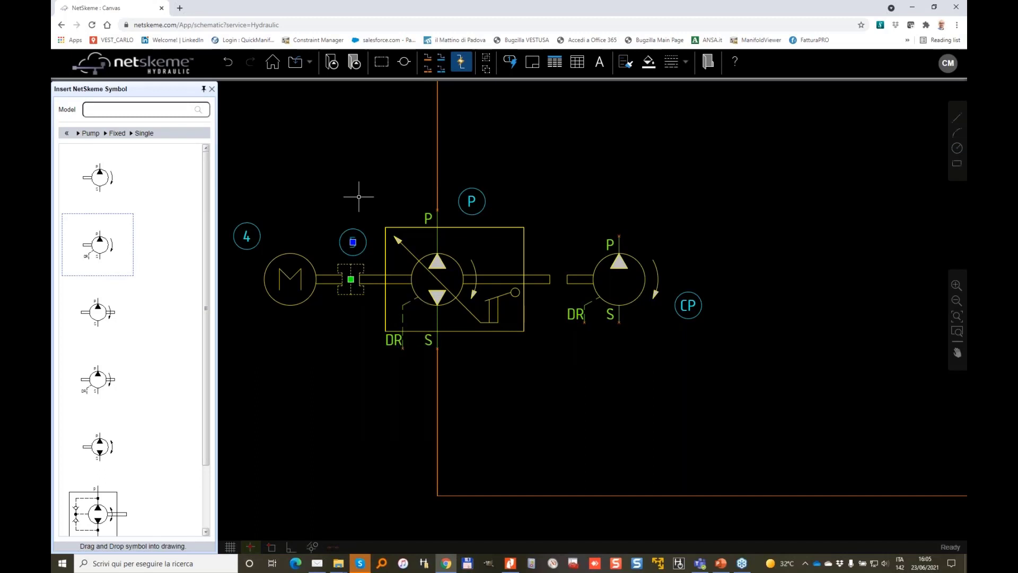
pyautogui.hotkey('ctrl', 'c')
pyautogui.hotkey('ctrl', 'v')
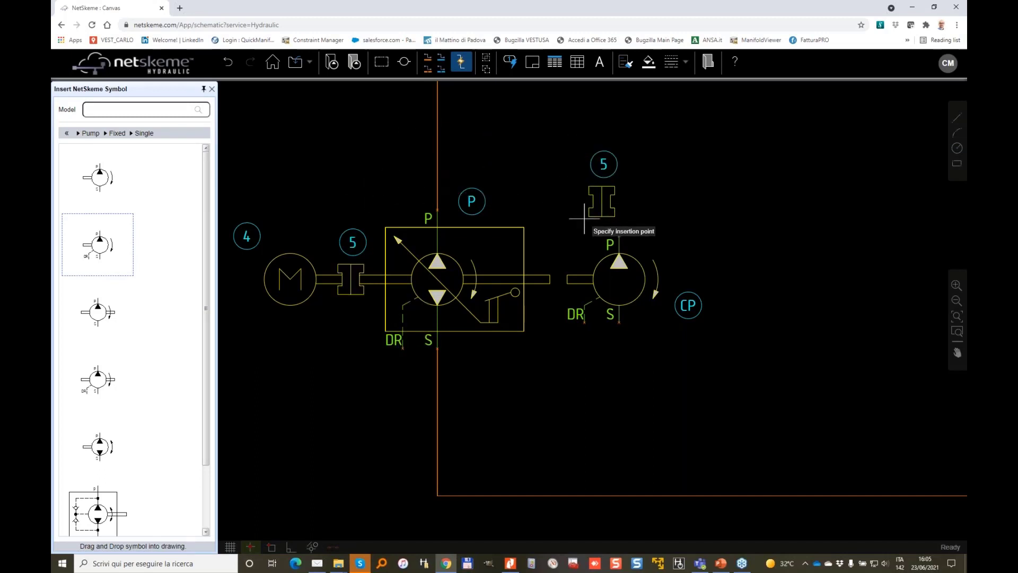
pyautogui.click(541, 306)
# - Draw an open-topped reservoir outline about 234 mm wide with short vertical sides below the circuit
pyautogui.scroll(-1, 574, 226)
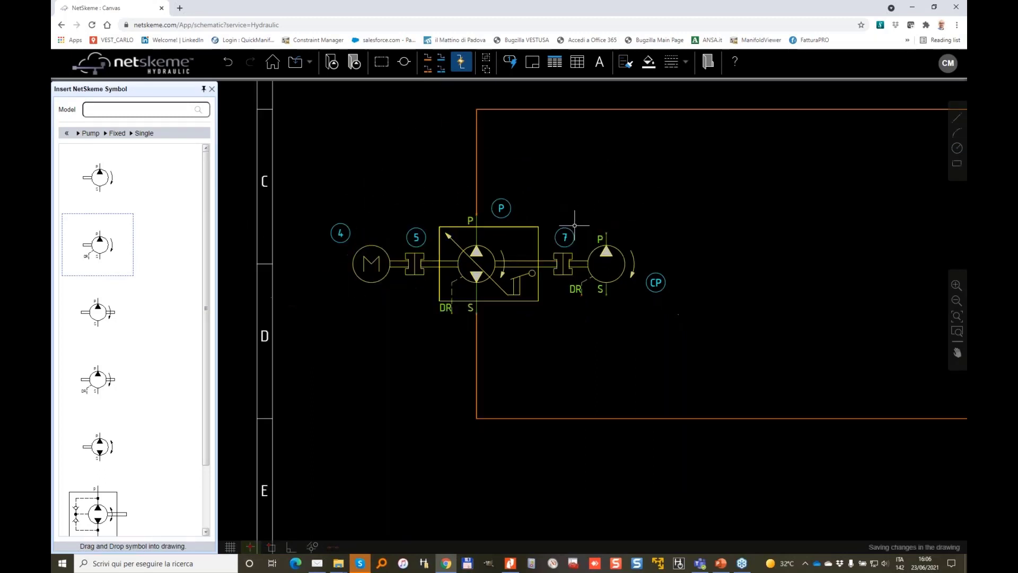
pyautogui.moveTo(707, 236); pyautogui.dragTo(532, 234, button='middle')
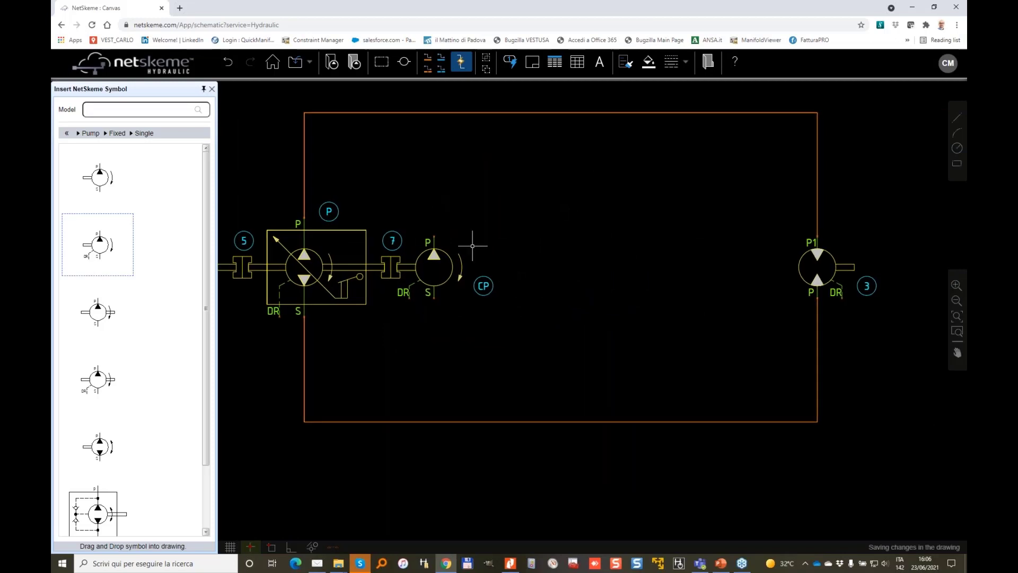
pyautogui.scroll(-1, 466, 265)
pyautogui.moveTo(490, 265); pyautogui.dragTo(534, 206, button='middle')
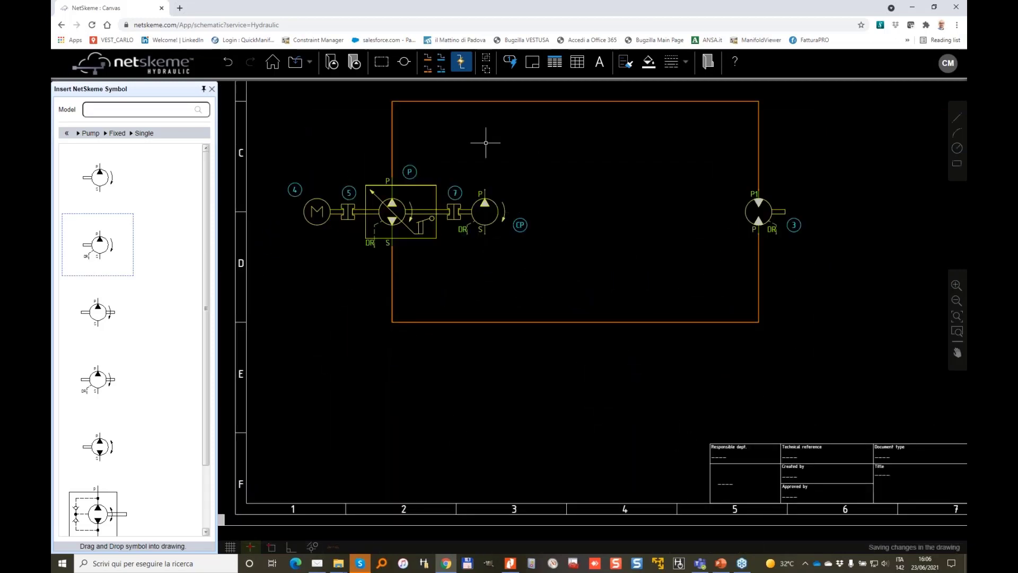
pyautogui.click(957, 118)
pyautogui.click(326, 353)
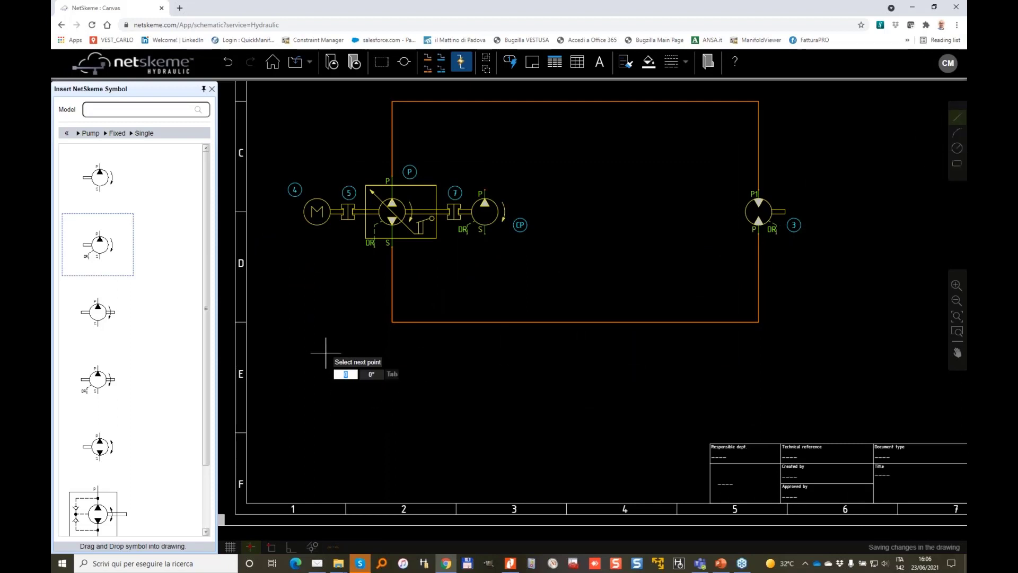
pyautogui.click(325, 380)
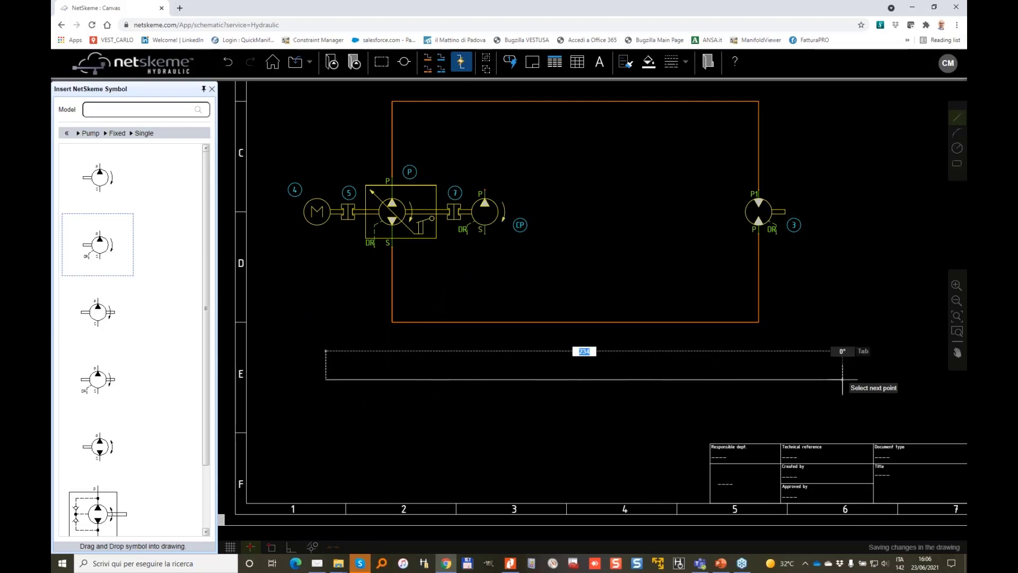
pyautogui.click(842, 353)
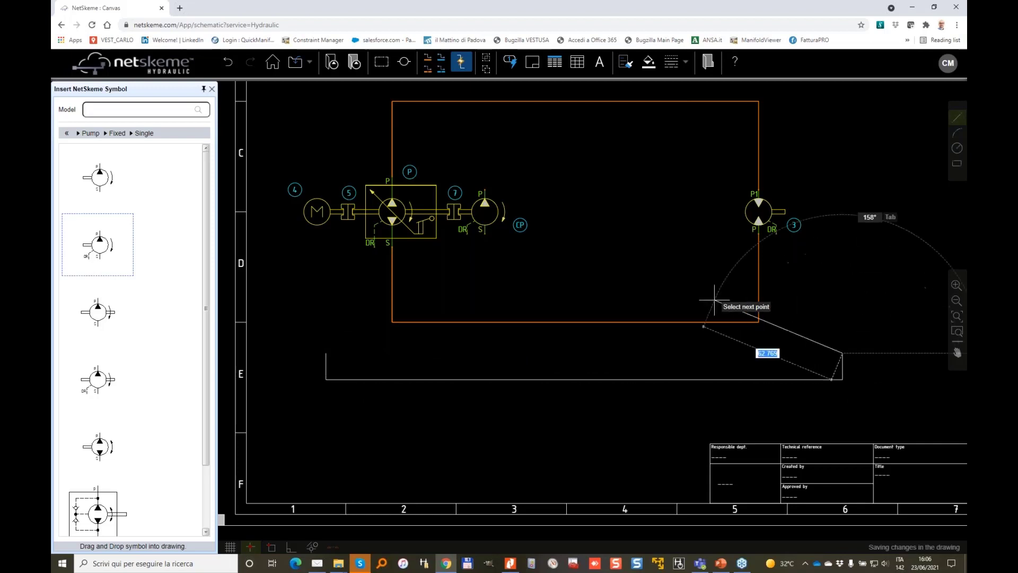
pyautogui.press('Escape')
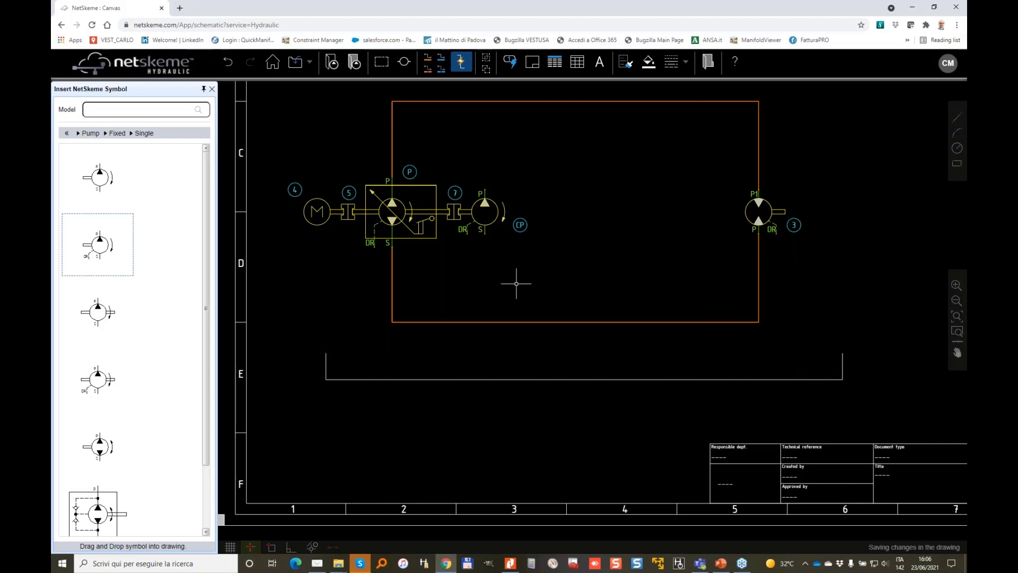
# - Draw vertical drain lines from the DR ports of the variable pump, charge pump and hydraulic motor down into the reservoir
pyautogui.click(441, 59)
pyautogui.click(374, 244)
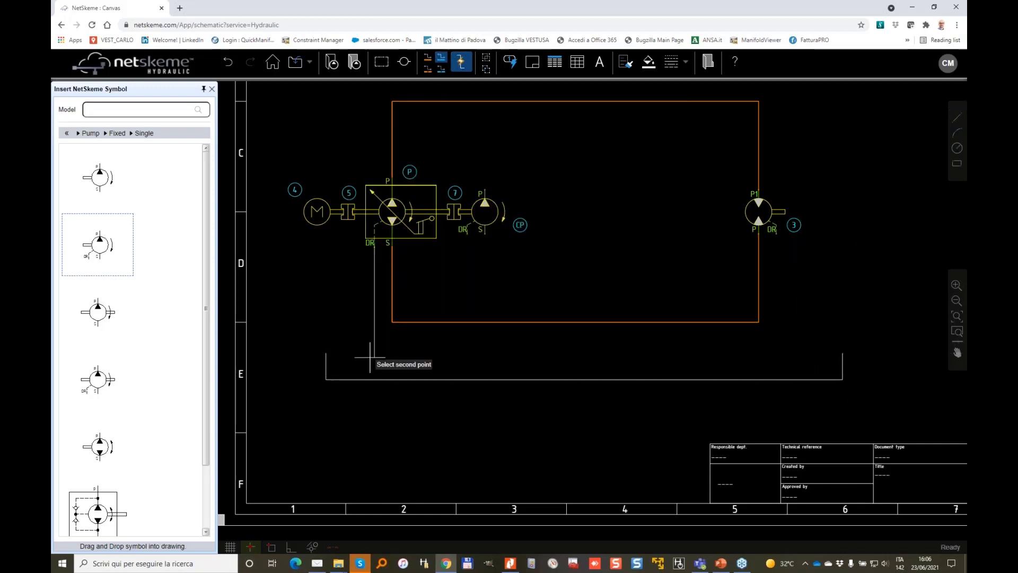
pyautogui.click(370, 362)
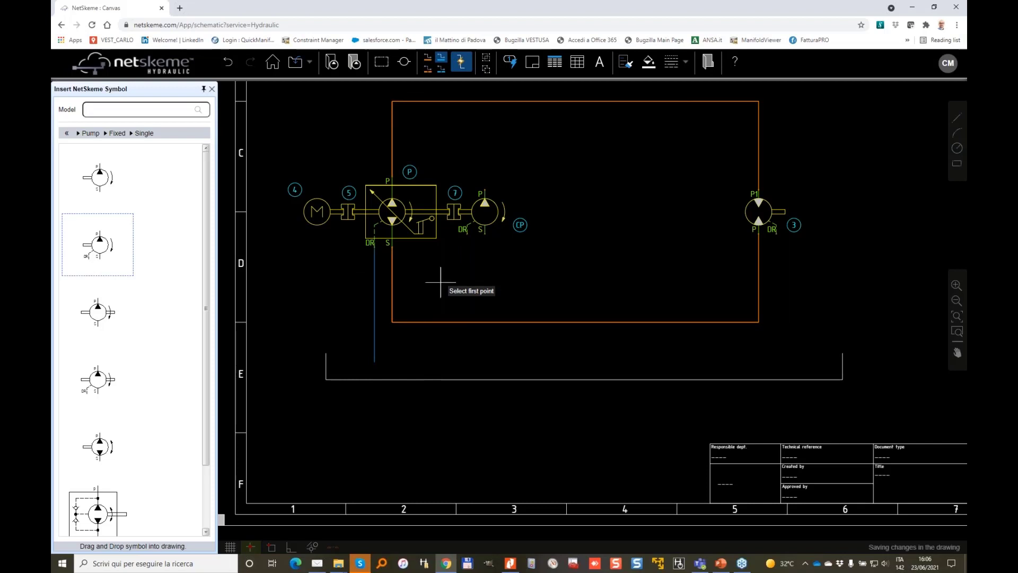
pyautogui.click(467, 231)
pyautogui.click(467, 361)
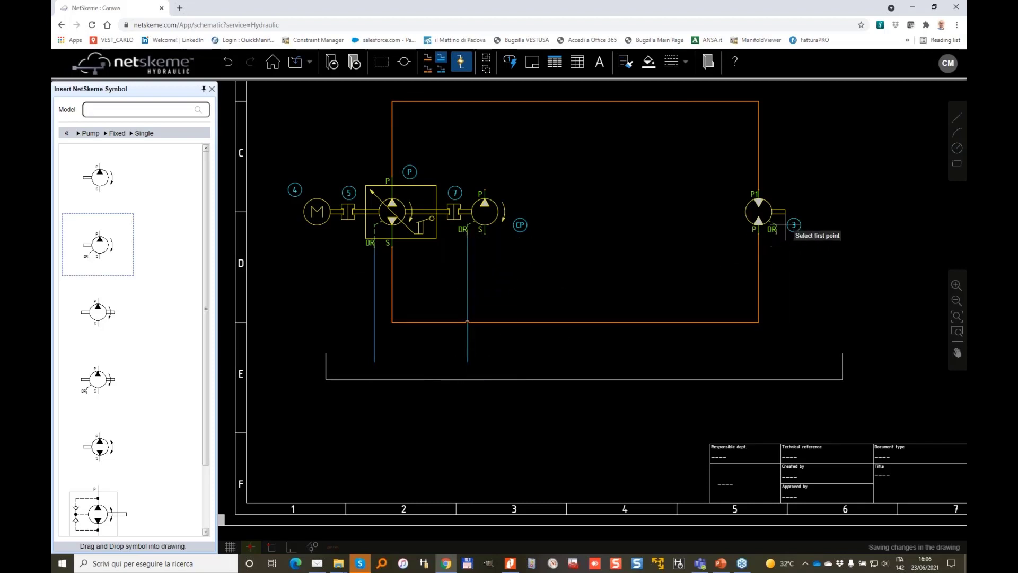
pyautogui.click(775, 234)
pyautogui.click(776, 366)
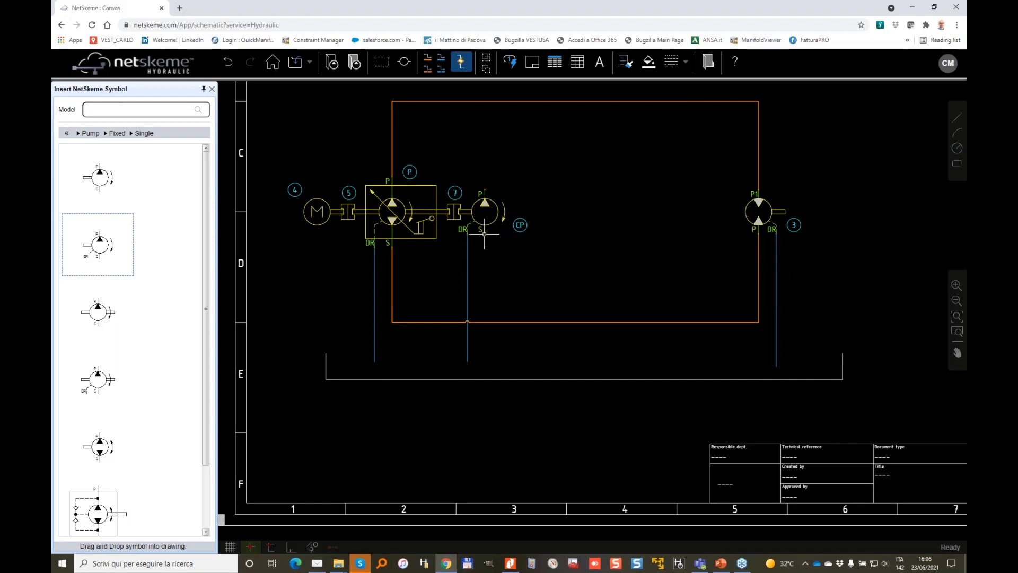
# - Draw a vertical suction line from the charge pump's S port down into the reservoir
pyautogui.scroll(1, 458, 222)
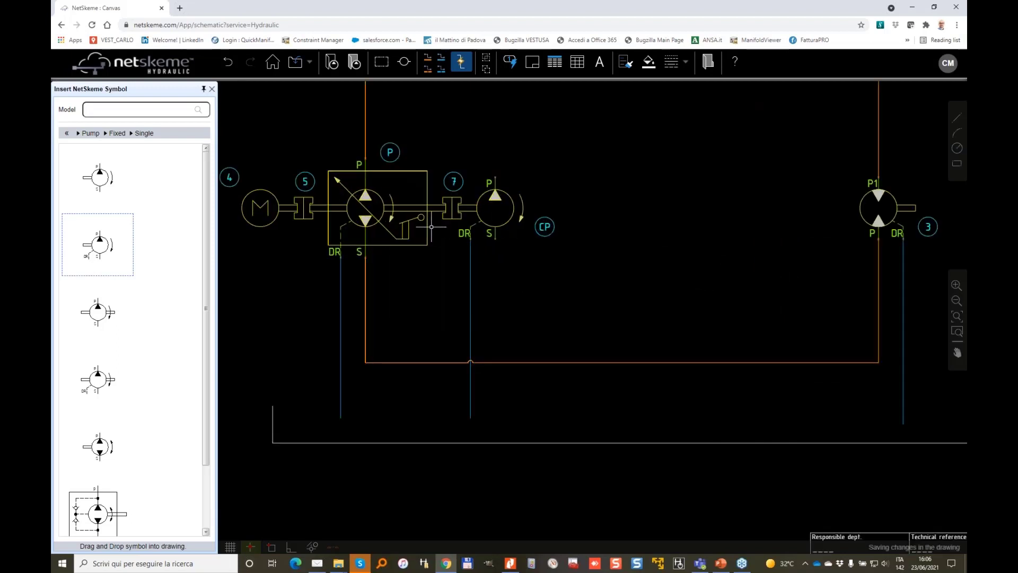
pyautogui.moveTo(544, 210); pyautogui.dragTo(581, 245, button='middle')
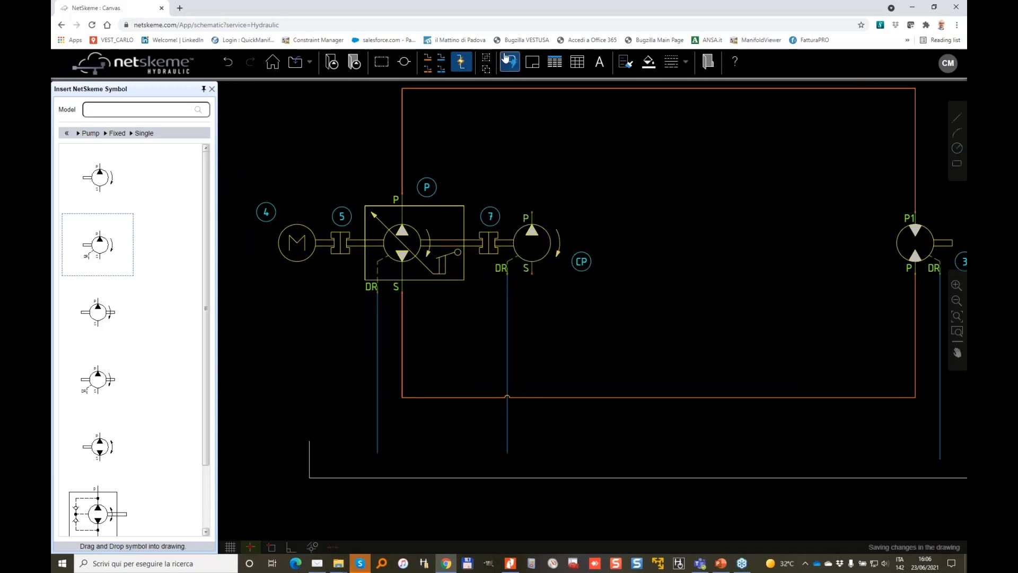
pyautogui.click(440, 57)
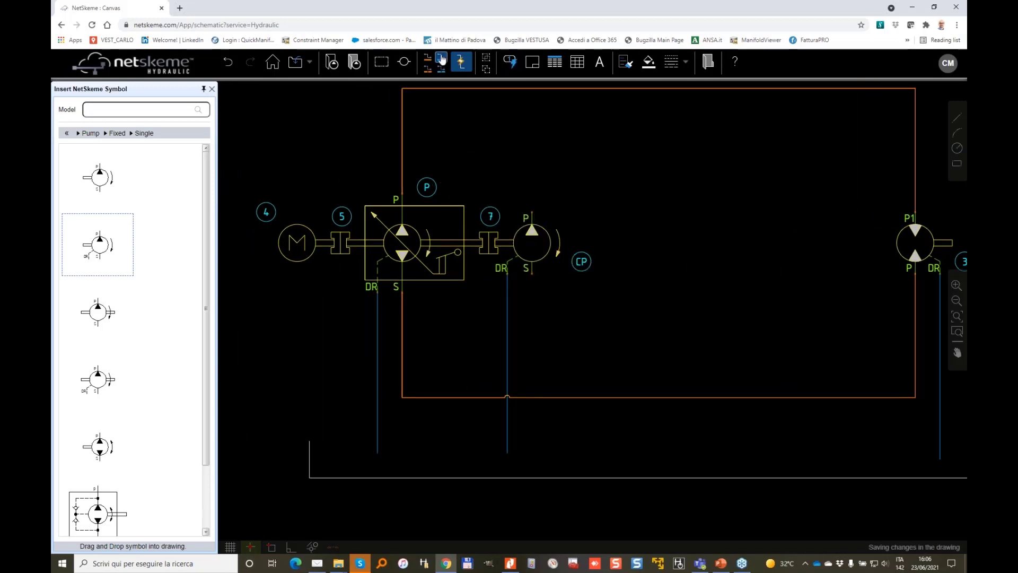
pyautogui.click(532, 275)
pyautogui.click(532, 453)
pyautogui.press('Escape')
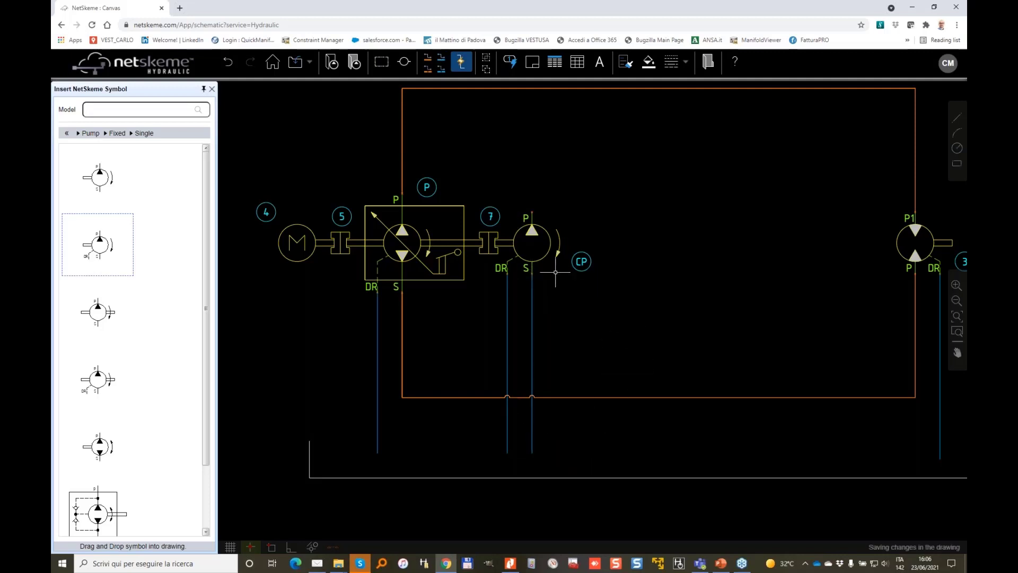
# - Find the CV10-20 check valve symbol and place it above and to the right of the charge pump
pyautogui.scroll(-2, 555, 272)
pyautogui.moveTo(614, 209); pyautogui.dragTo(538, 260, button='middle')
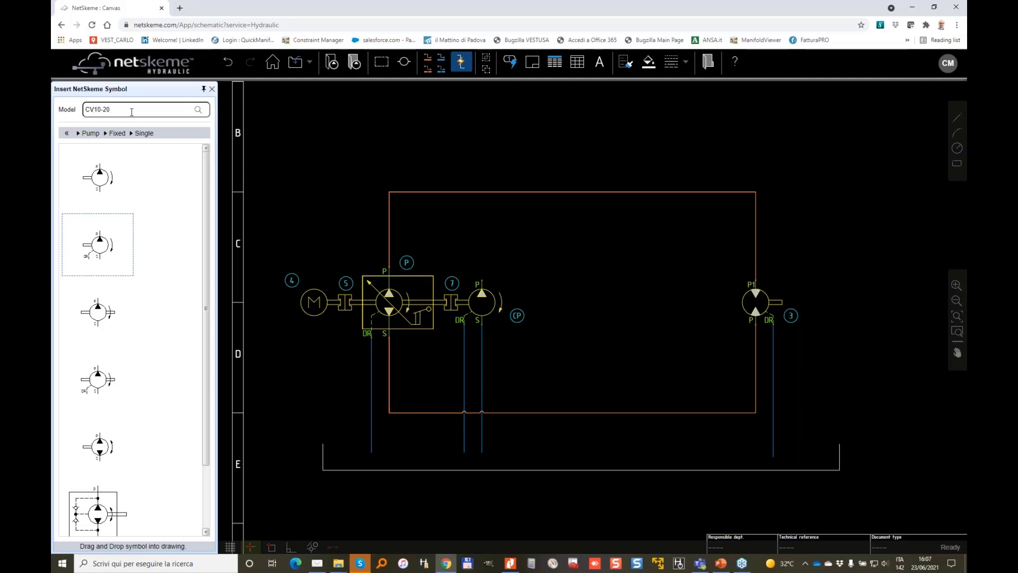
pyautogui.press('Return')
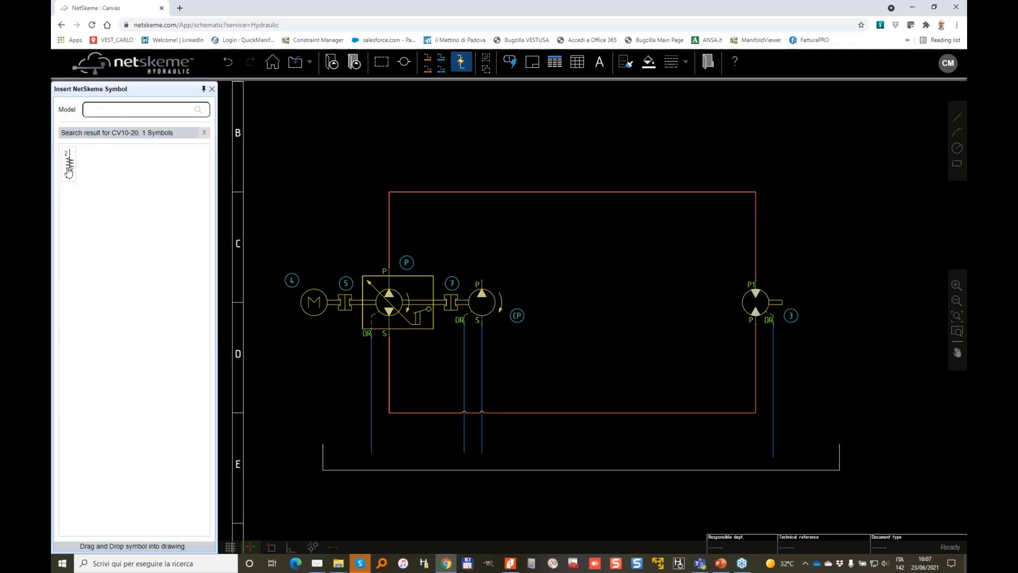
pyautogui.click(512, 245)
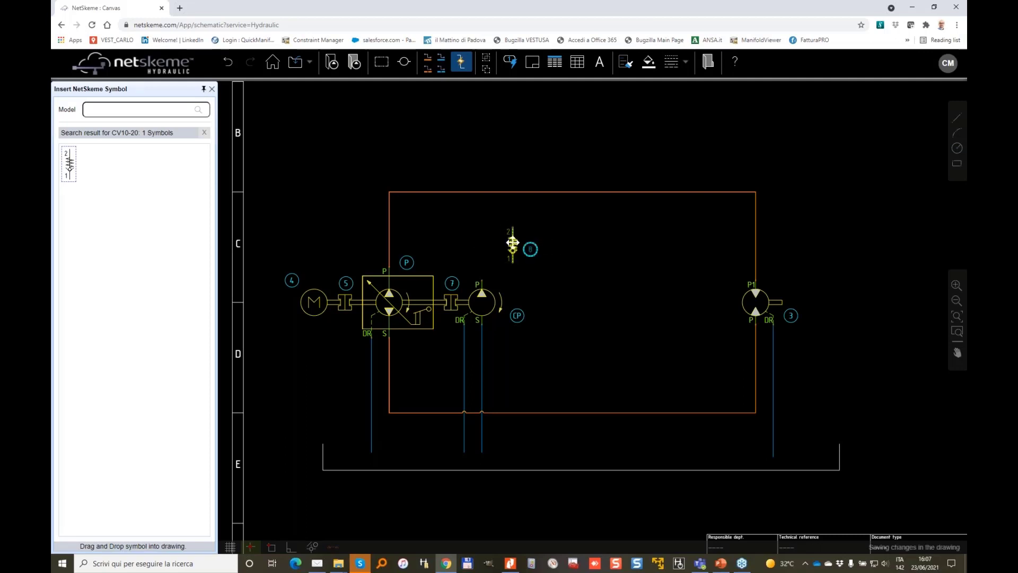
# - Copy the check valve directly below the original and flip the copy vertically so both port 1 ends face each other
pyautogui.click(512, 242)
pyautogui.hotkey('ctrl', 'c')
pyautogui.hotkey('ctrl', 'v')
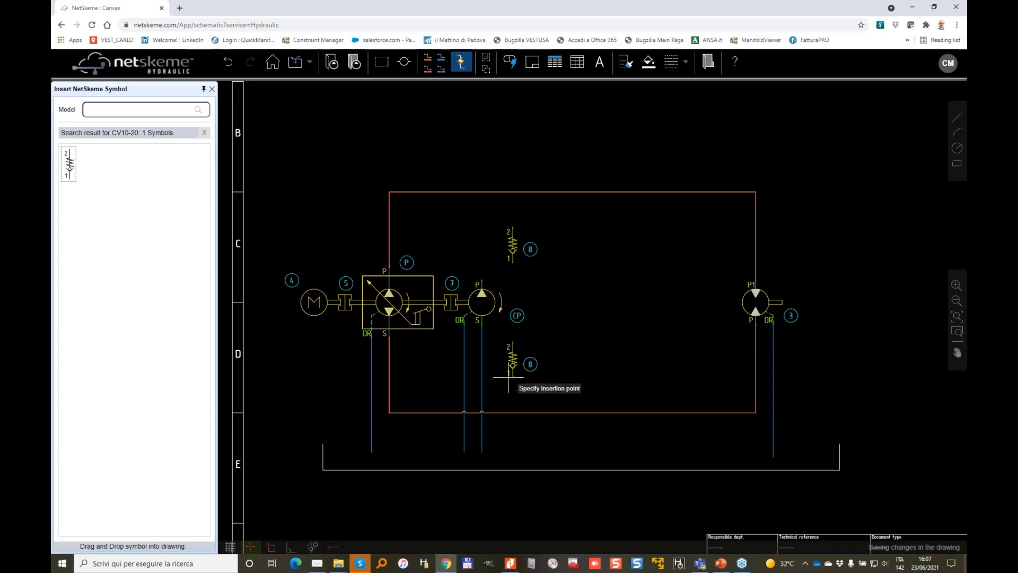
pyautogui.click(511, 377)
pyautogui.rightClick(512, 359)
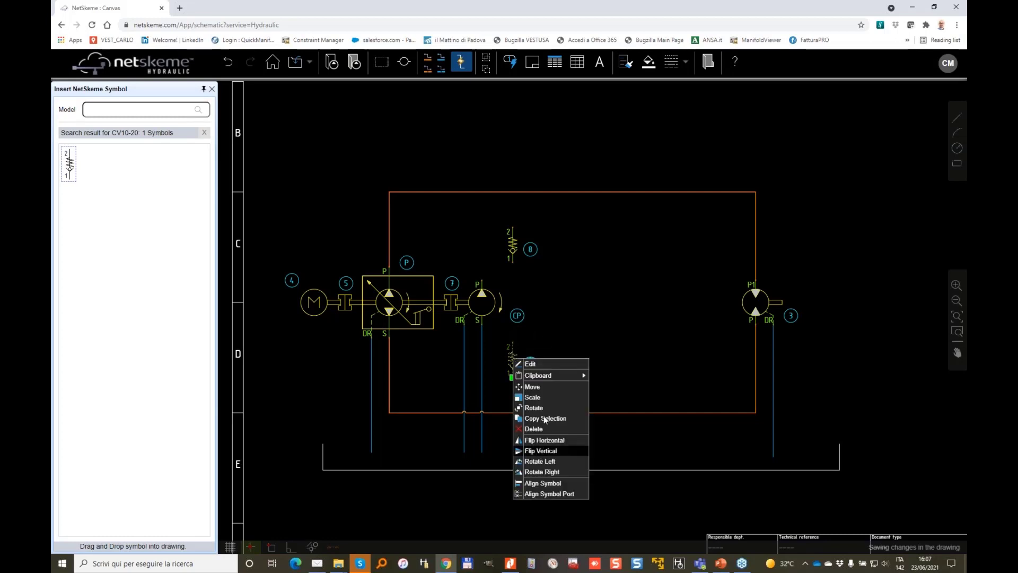
# - Connect port 1 of both check valves with a line and join the charge pump's P port to it
pyautogui.click(440, 71)
pyautogui.scroll(2, 497, 310)
pyautogui.click(519, 370)
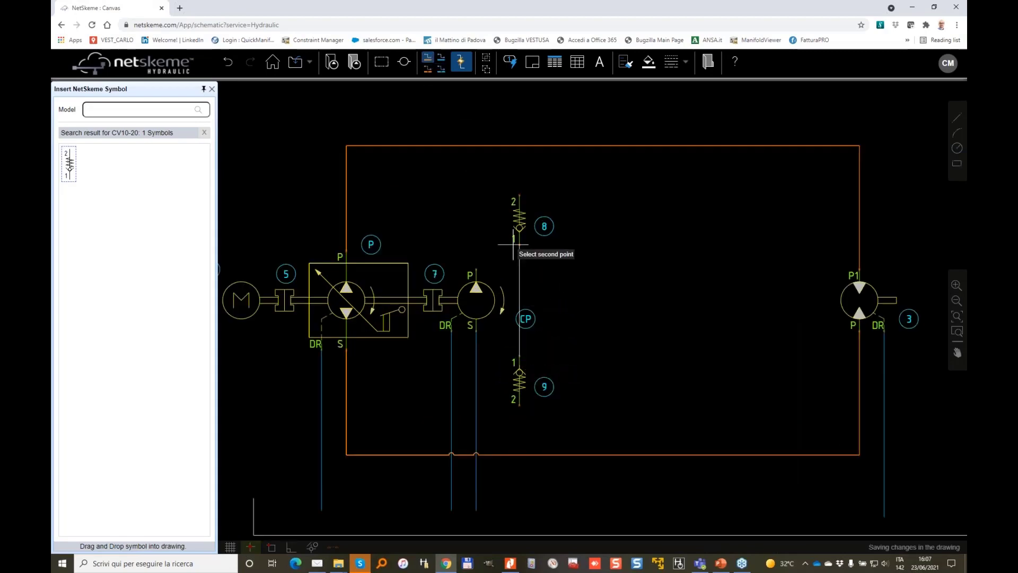
pyautogui.click(519, 241)
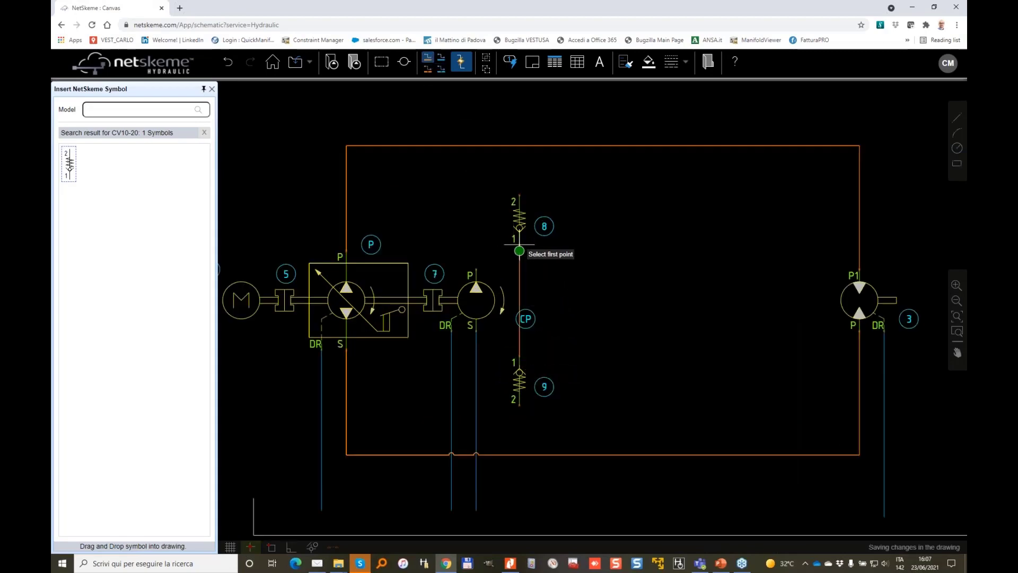
pyautogui.click(475, 269)
pyautogui.click(519, 257)
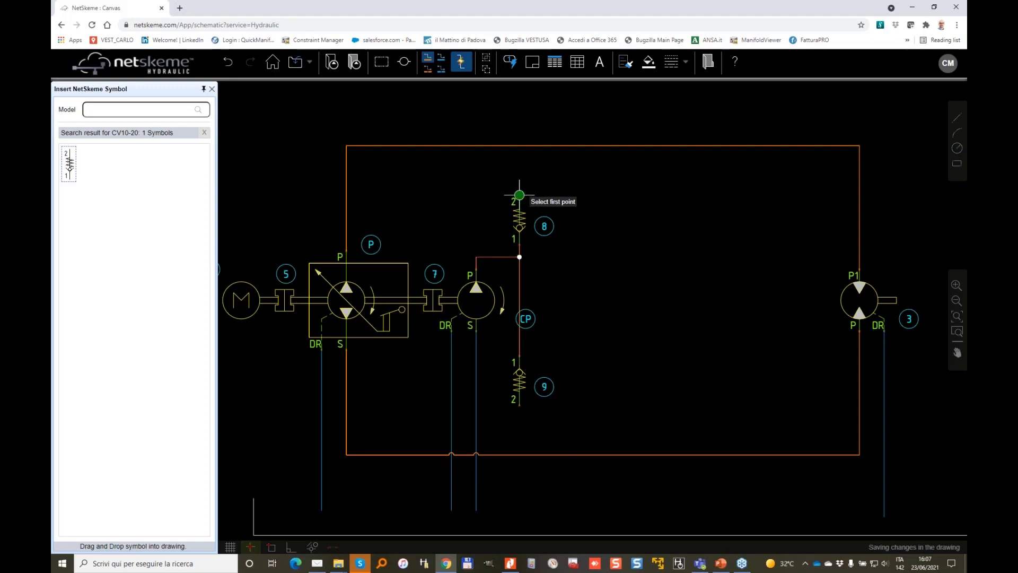
# - Connect port 2 of the upper and lower check valves to the upper and lower main circuit lines
pyautogui.click(519, 195)
pyautogui.click(519, 145)
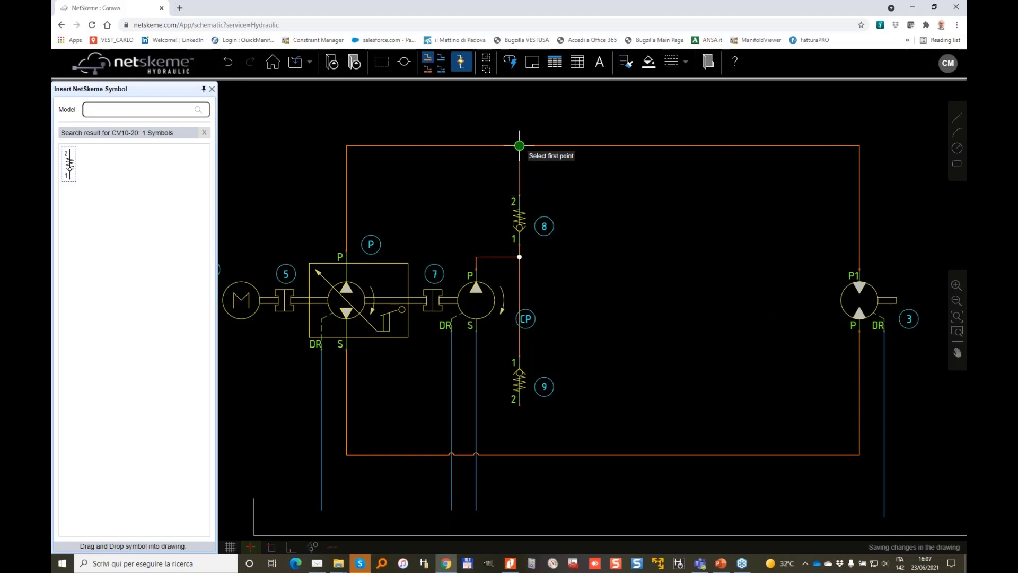
pyautogui.click(519, 406)
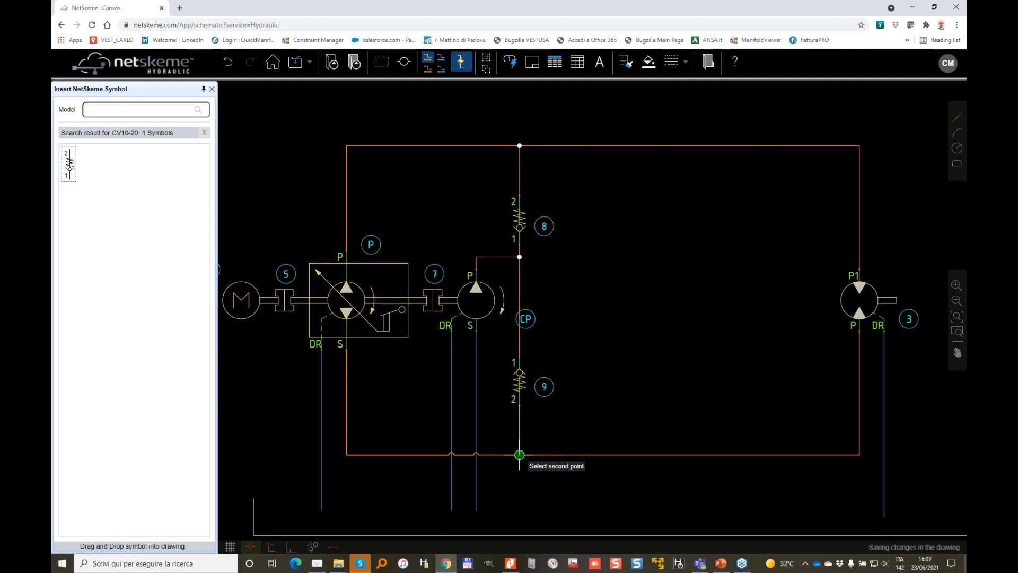
pyautogui.click(519, 455)
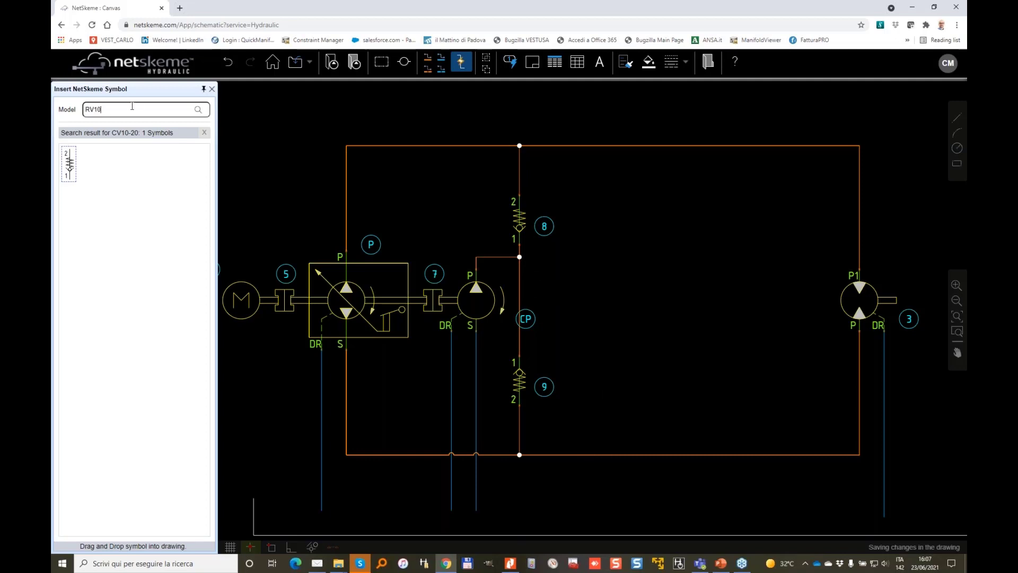
# - Insert the adjustable RV10 relief valve beside the charge line, rotated right, with its item balloon close above it
pyautogui.press('Return')
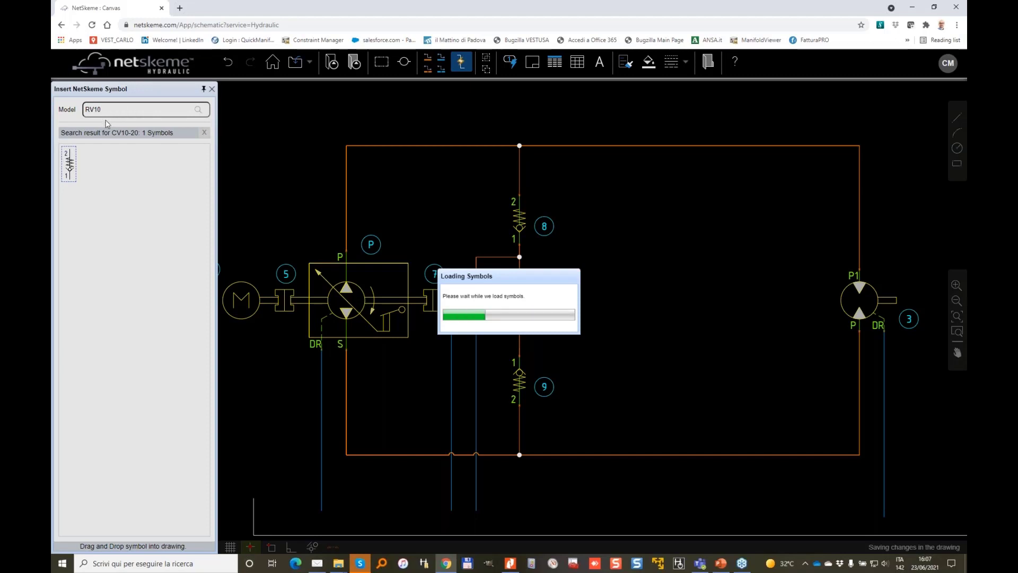
pyautogui.moveTo(100, 266); pyautogui.dragTo(609, 272)
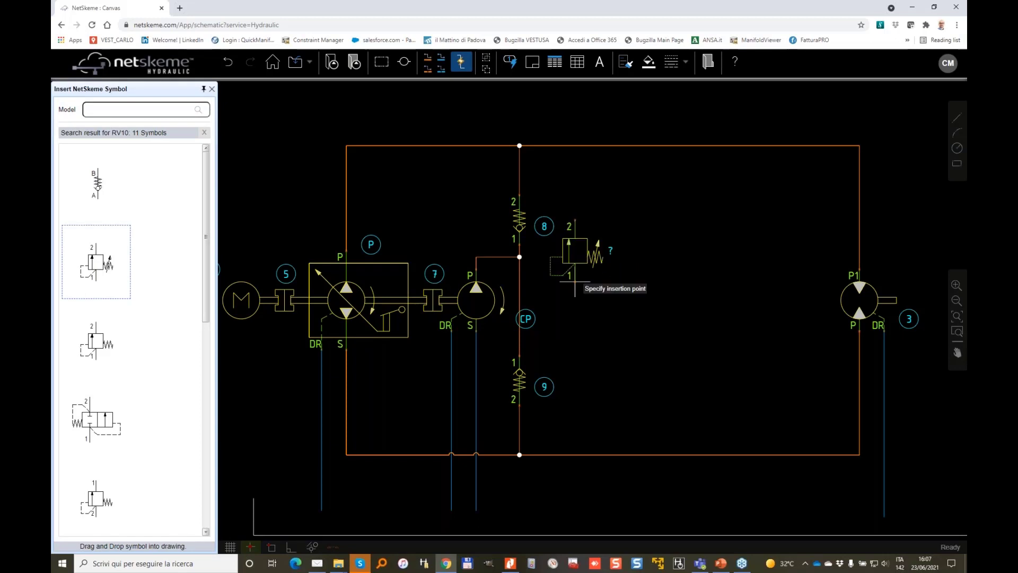
pyautogui.click(596, 265)
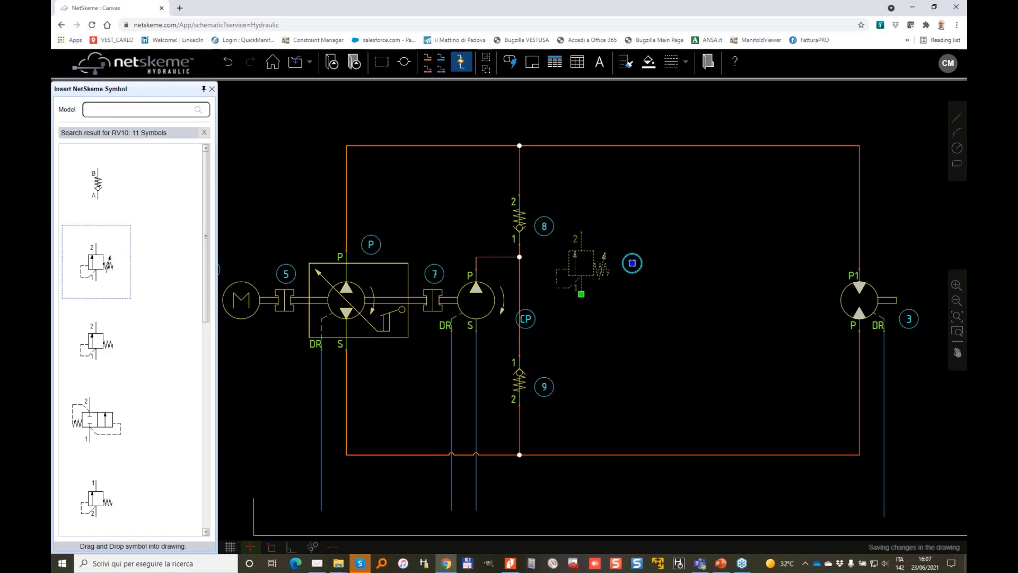
pyautogui.rightClick(592, 272)
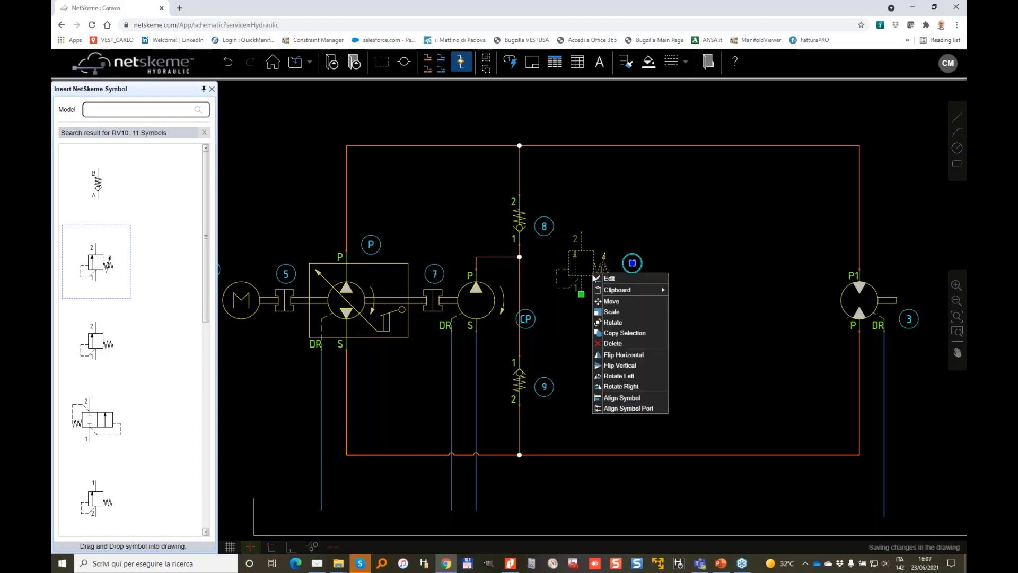
pyautogui.click(619, 386)
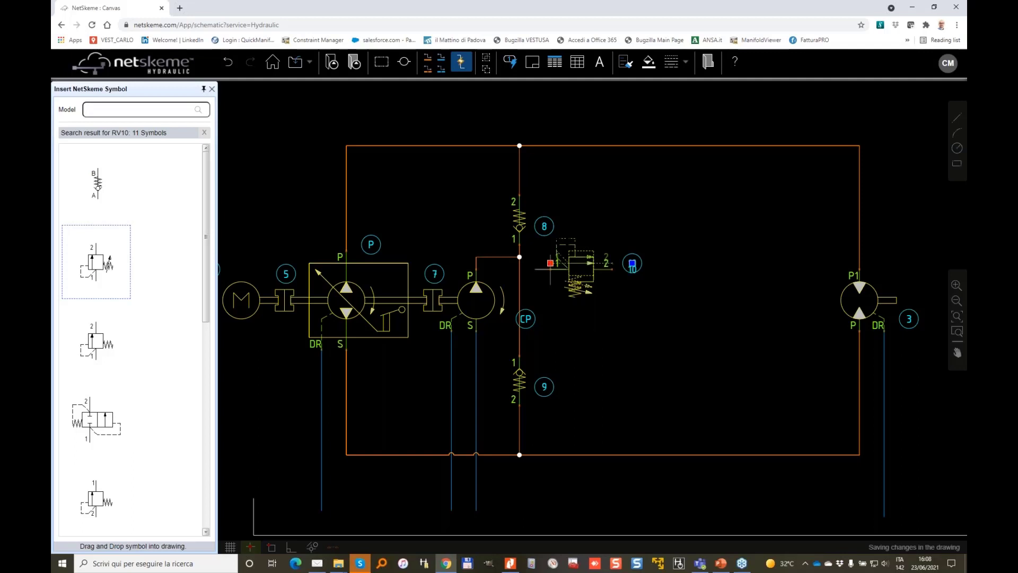
pyautogui.moveTo(632, 263); pyautogui.dragTo(588, 256)
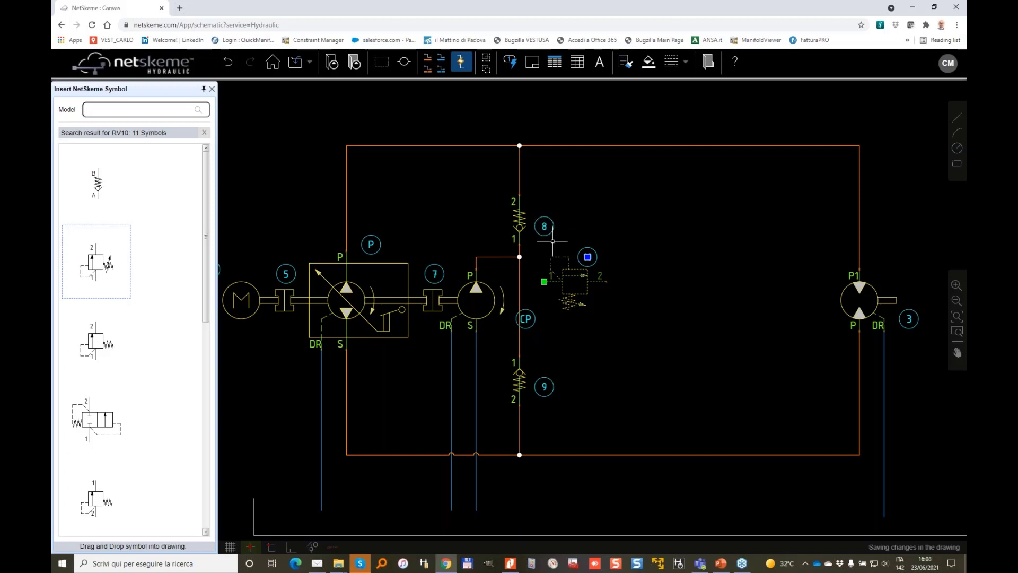
# - Connect the relief valve's port 1 to the charge line and move the CP balloon off that line to below the charge pump
pyautogui.scroll(2, 545, 265)
pyautogui.click(427, 59)
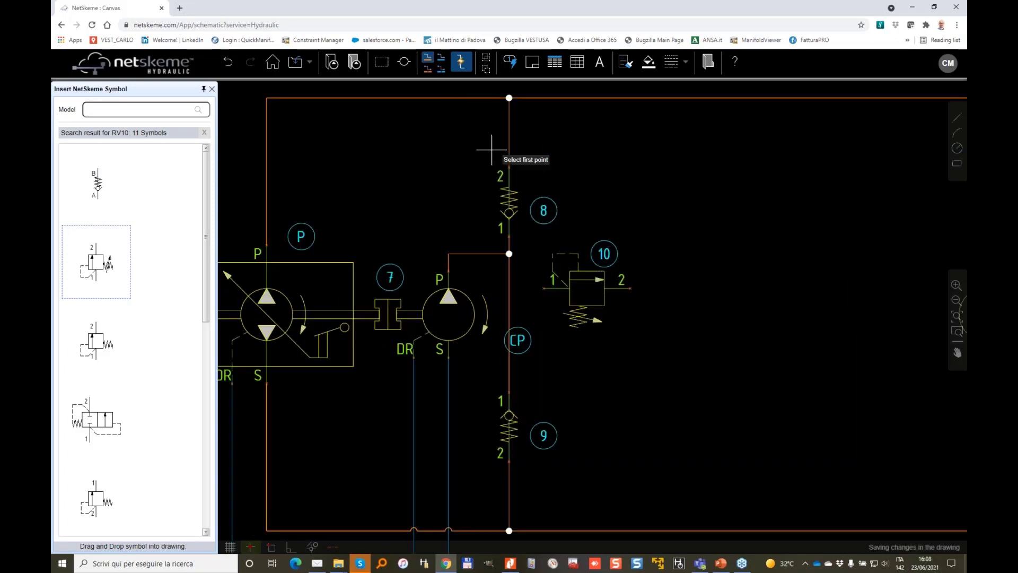
pyautogui.click(544, 288)
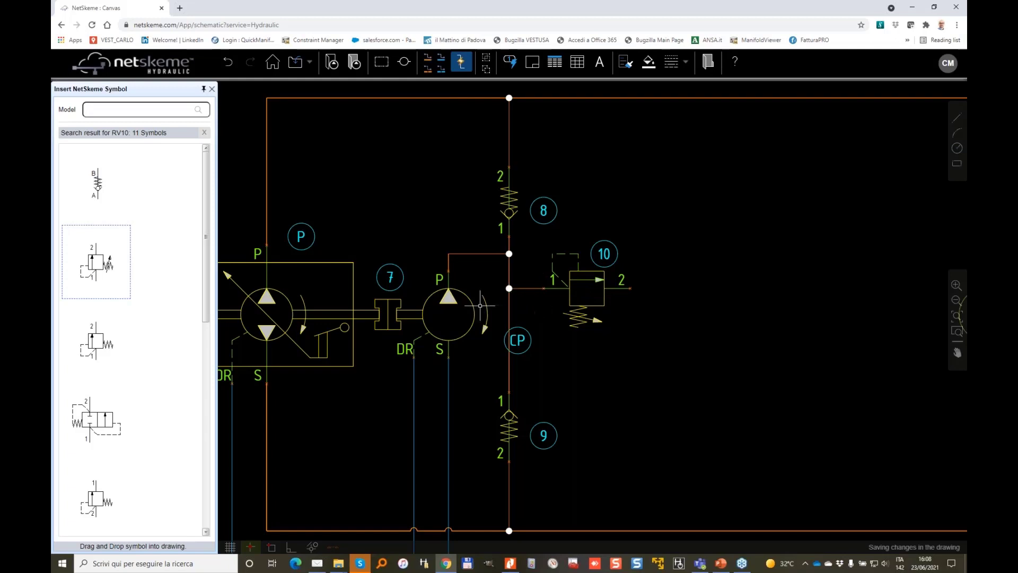
pyautogui.moveTo(517, 340); pyautogui.dragTo(472, 355)
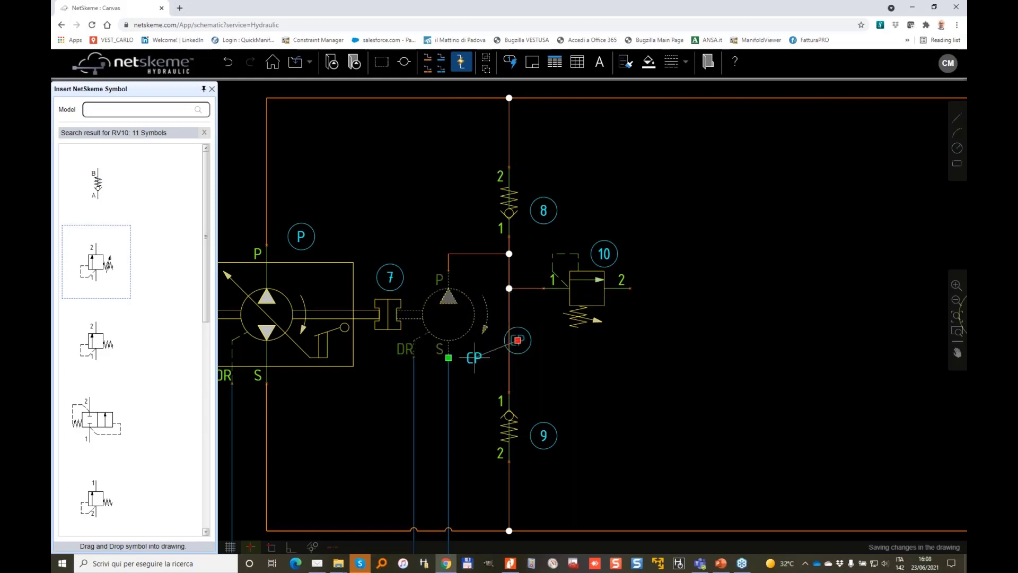
# - Scale the relief valve by a factor of 0.8 from its port 1 and move its item balloon further above the symbol
pyautogui.scroll(-1, 470, 288)
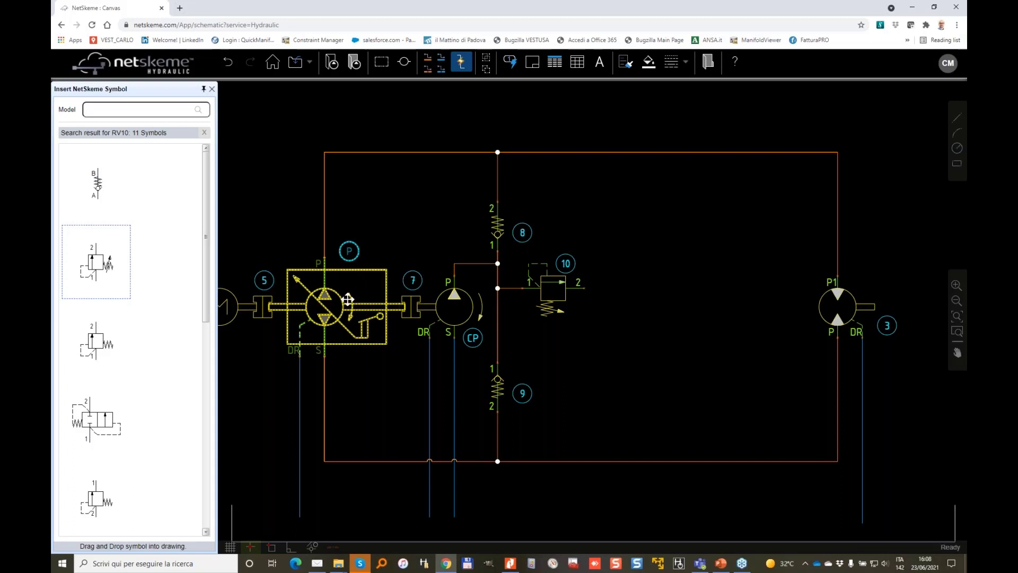
pyautogui.click(573, 285)
pyautogui.scroll(2, 573, 285)
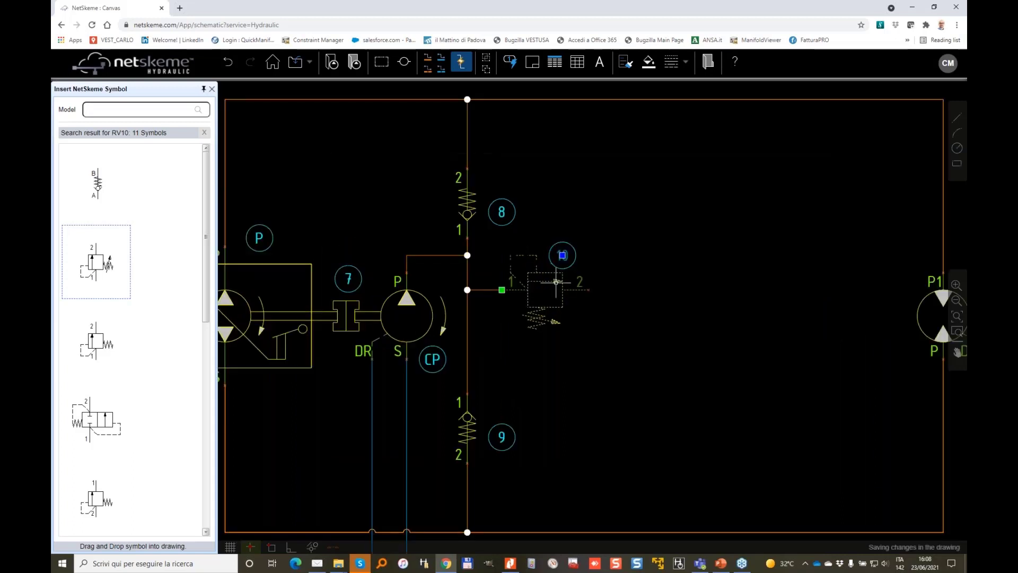
pyautogui.rightClick(556, 282)
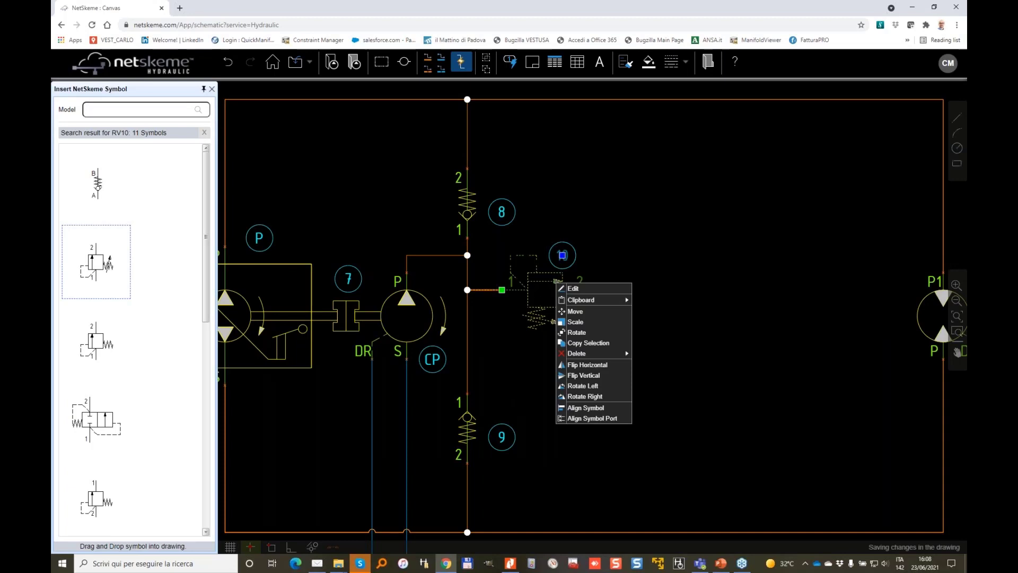
pyautogui.click(581, 322)
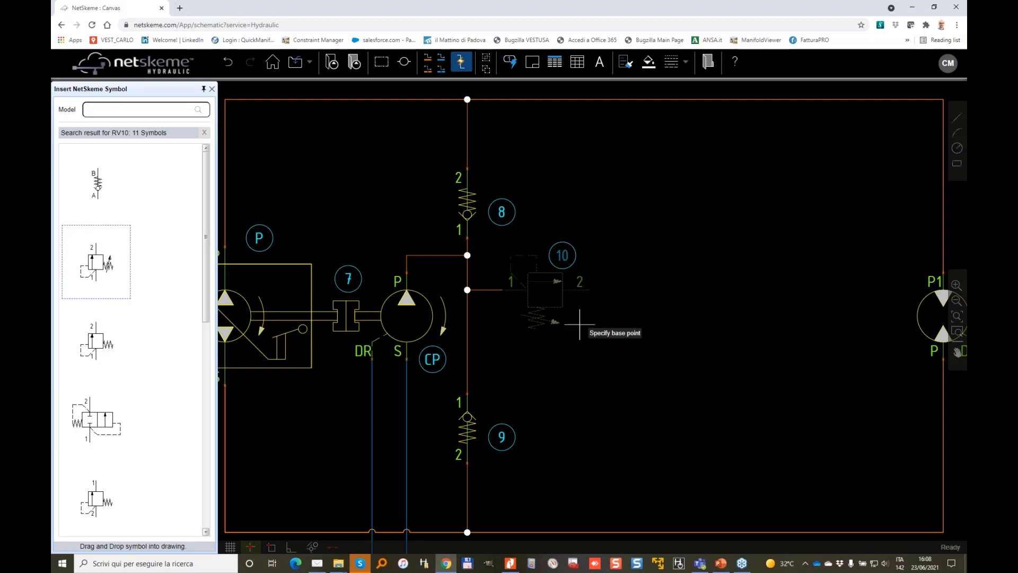
pyautogui.click(501, 289)
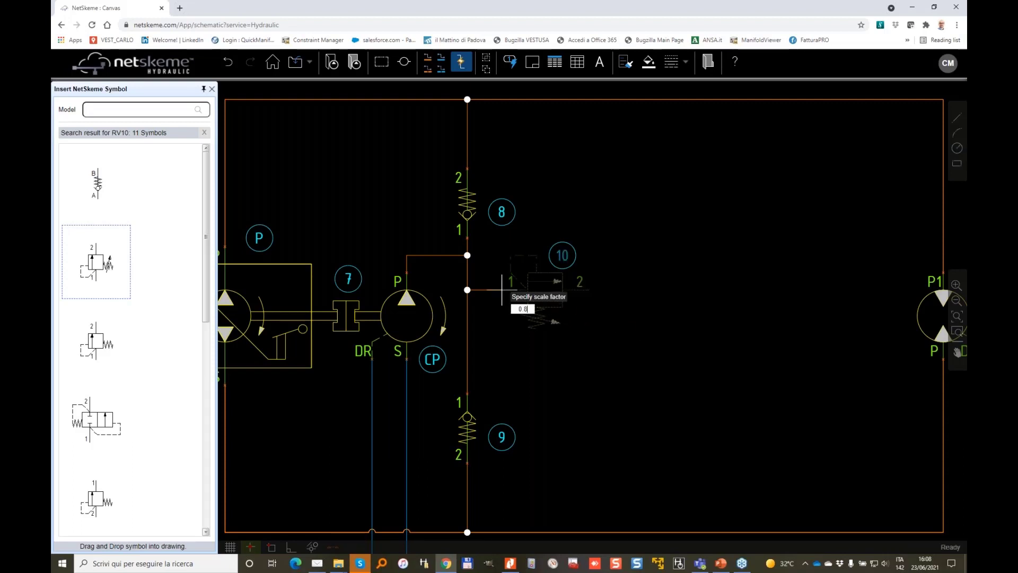
pyautogui.write('0.8')
pyautogui.press('Return')
pyautogui.scroll(3, 550, 262)
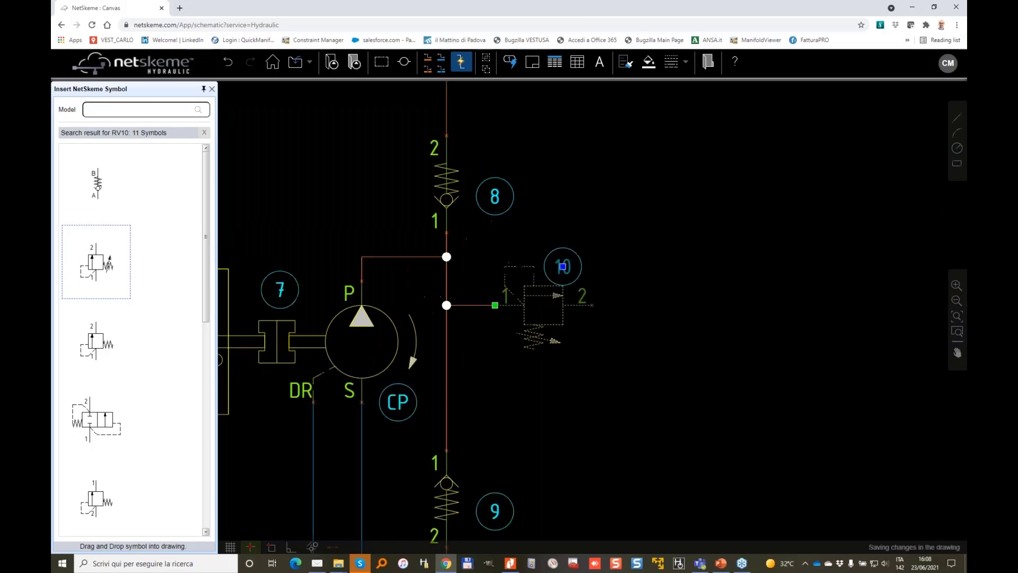
pyautogui.moveTo(579, 273); pyautogui.dragTo(578, 240)
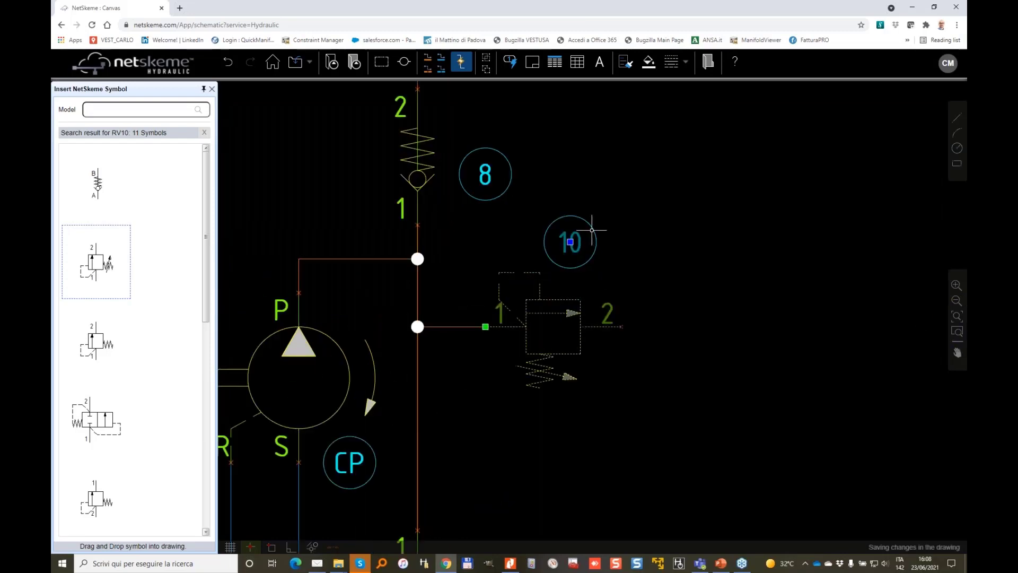
# - Scale the hydraulic motor by a factor of 2 from its port P
pyautogui.scroll(-4, 583, 236)
pyautogui.click(878, 268)
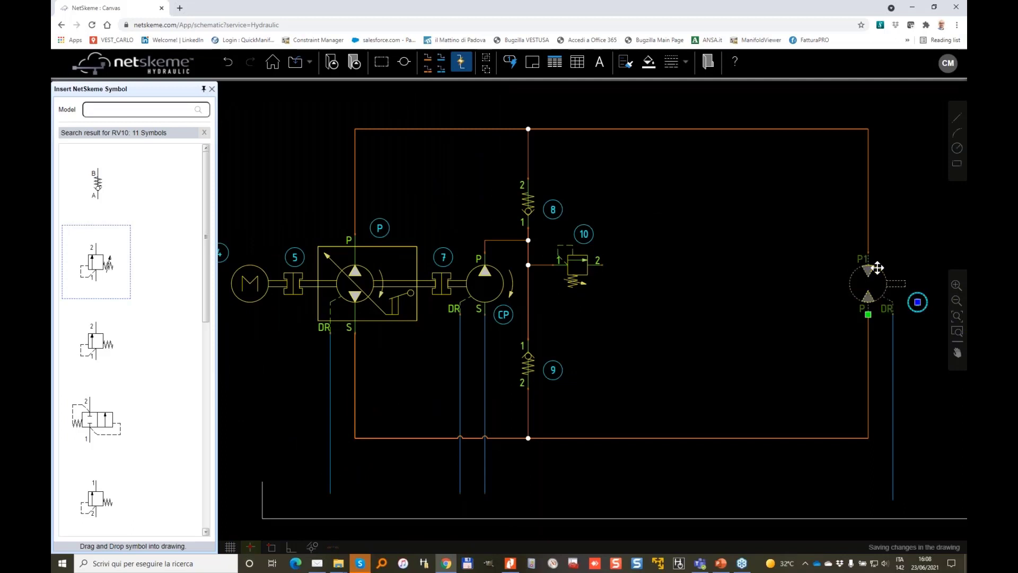
pyautogui.rightClick(877, 268)
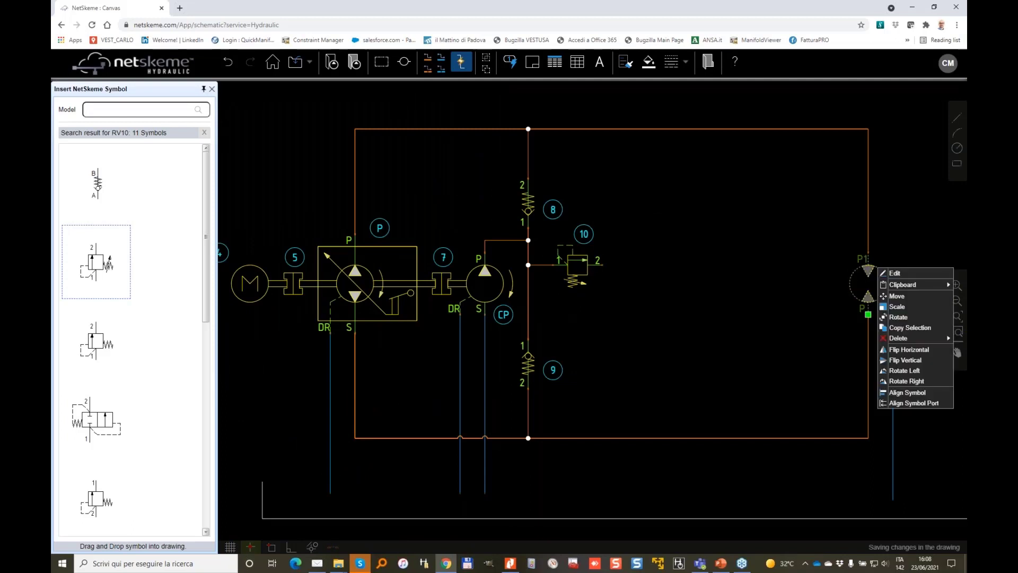
pyautogui.click(897, 306)
pyautogui.write('2')
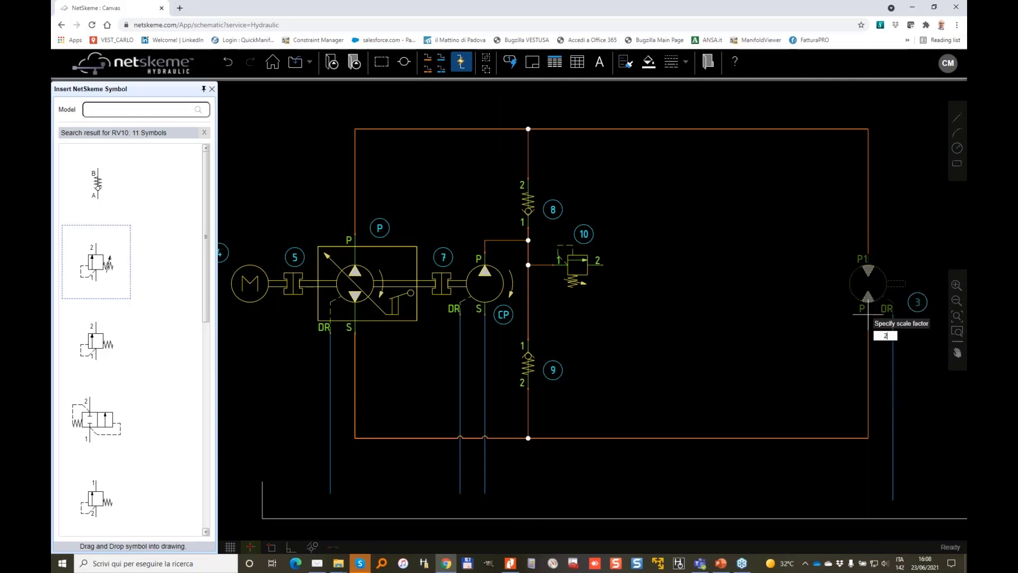
pyautogui.press('Return')
pyautogui.moveTo(777, 239); pyautogui.dragTo(646, 230, button='middle')
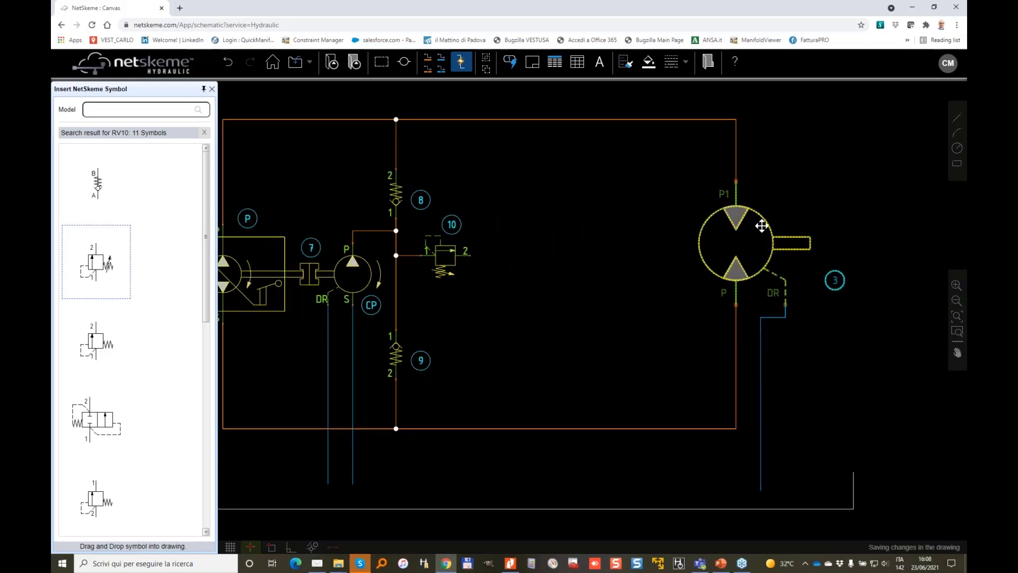
# - Straighten the hydraulic motor's drain line directly below port DR and shift the motor slightly right and down with its lines attached
pyautogui.click(761, 334)
pyautogui.moveTo(762, 404); pyautogui.dragTo(788, 371)
pyautogui.click(769, 228)
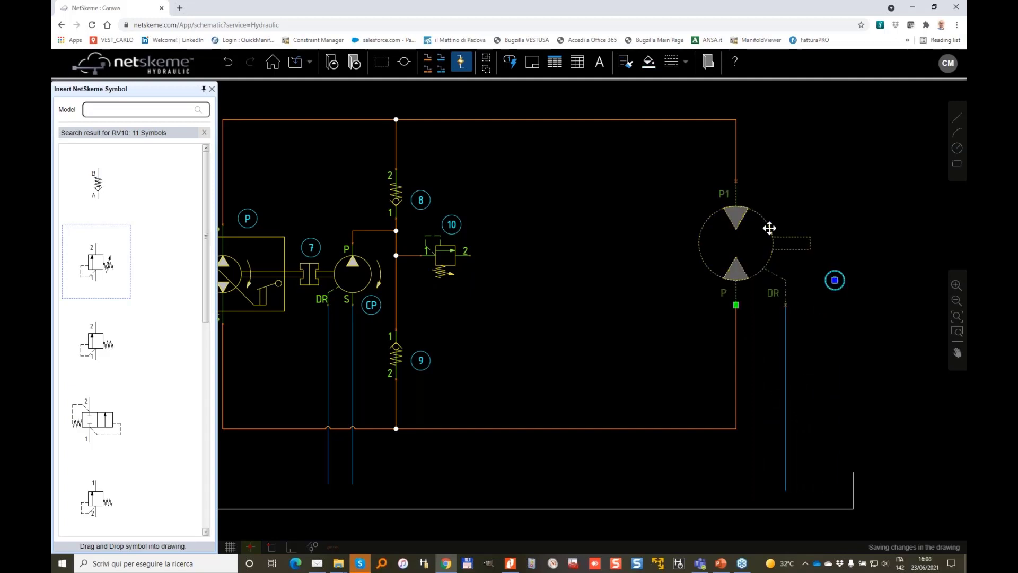
pyautogui.moveTo(769, 228); pyautogui.dragTo(788, 247)
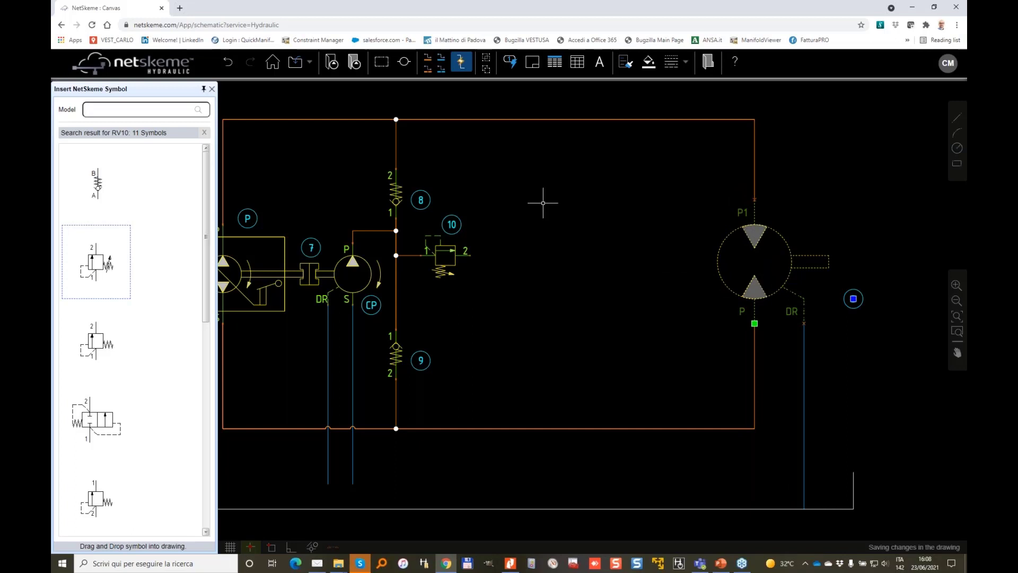
# - Draw a return line from port 2 of relief valve 10 down to the reservoir
pyautogui.scroll(-2, 543, 202)
pyautogui.moveTo(559, 212); pyautogui.dragTo(577, 245, button='middle')
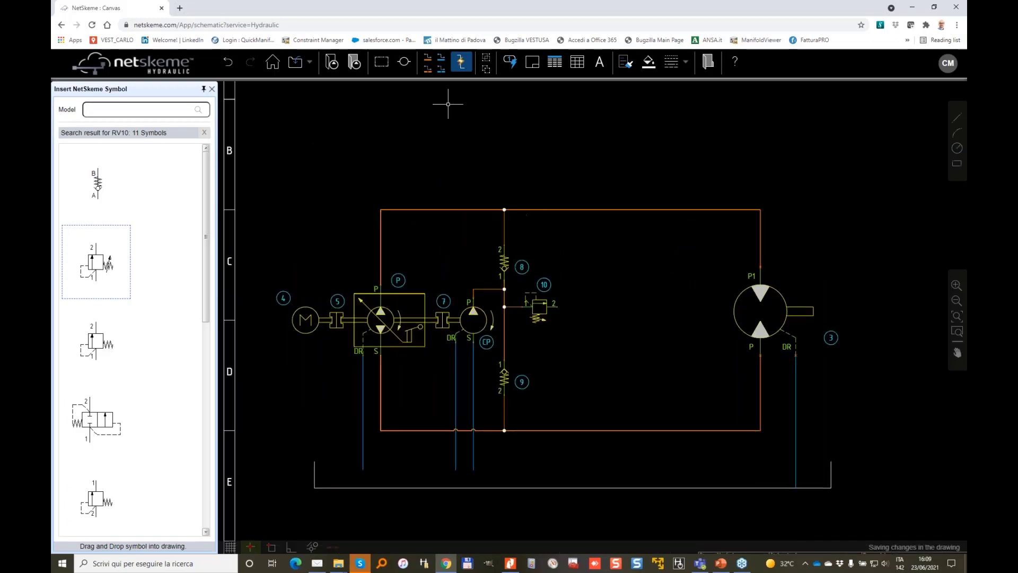
pyautogui.click(442, 59)
pyautogui.click(554, 306)
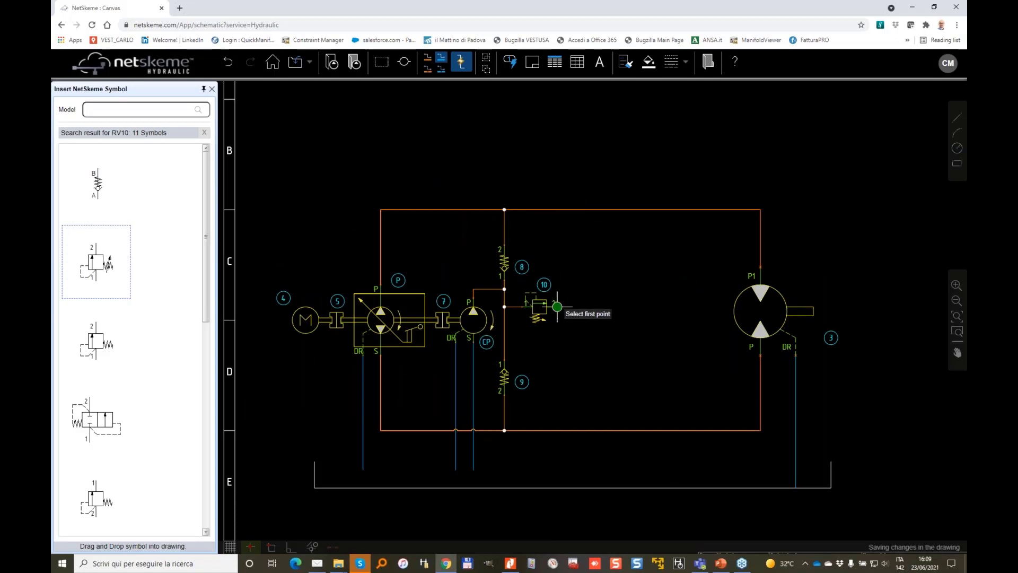
pyautogui.click(565, 483)
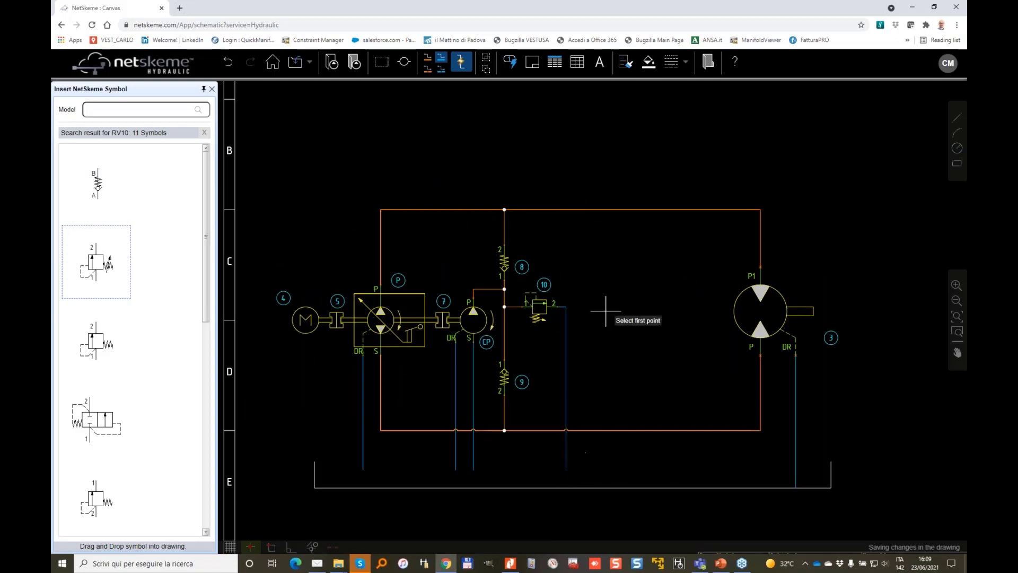
# - Add the text "15 bar" below relief valve 10 as its pressure setting
pyautogui.scroll(1, 562, 311)
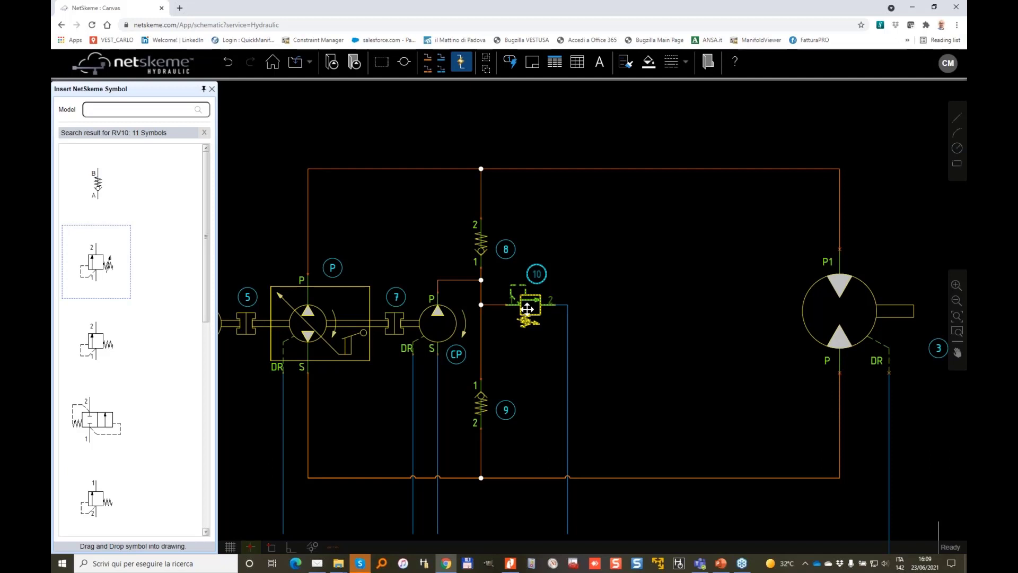
pyautogui.click(600, 63)
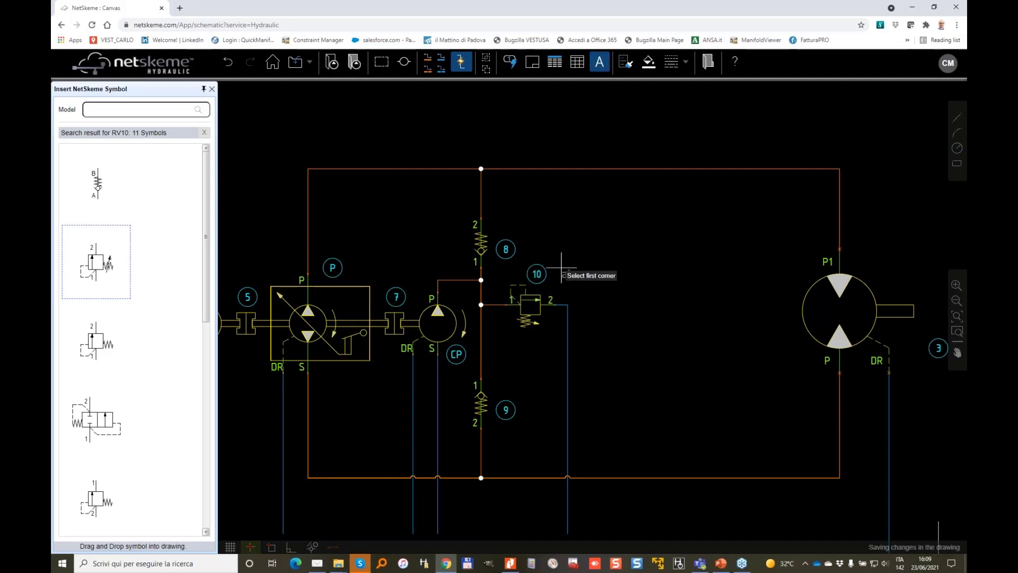
pyautogui.scroll(2, 536, 302)
pyautogui.click(479, 361)
pyautogui.click(577, 388)
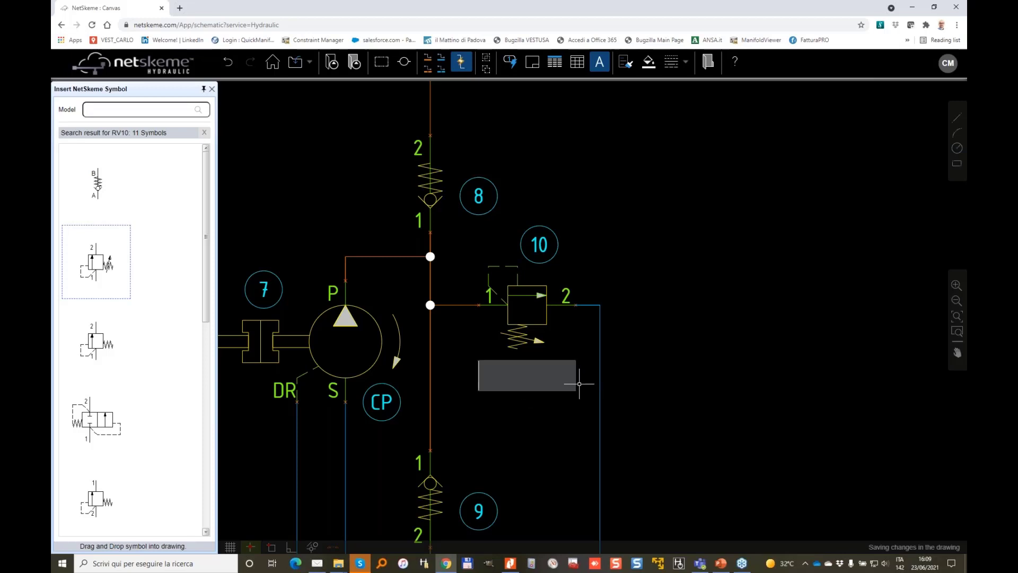
pyautogui.write('15 BAR')
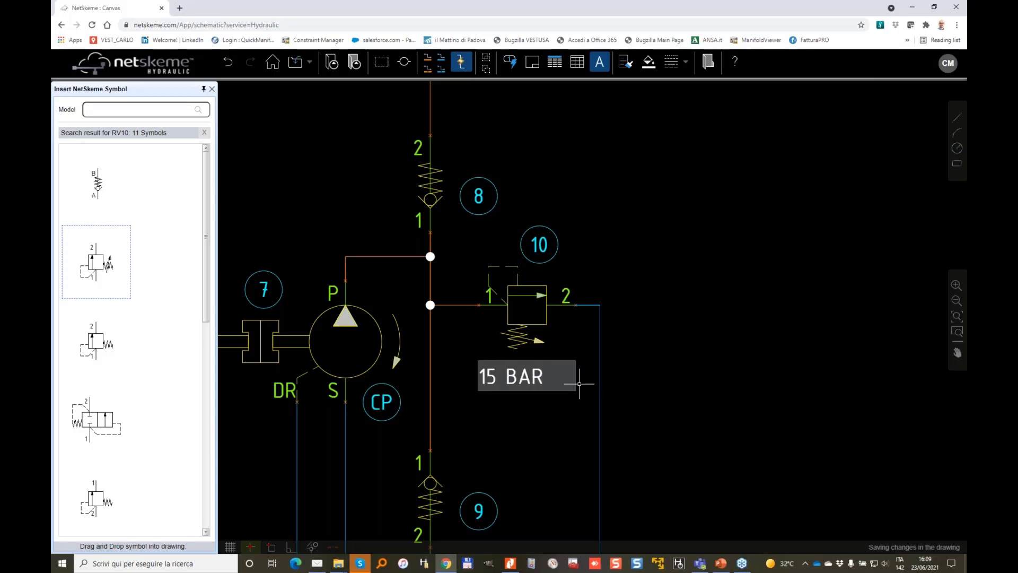
pyautogui.press('BackSpace')
pyautogui.write('bar')
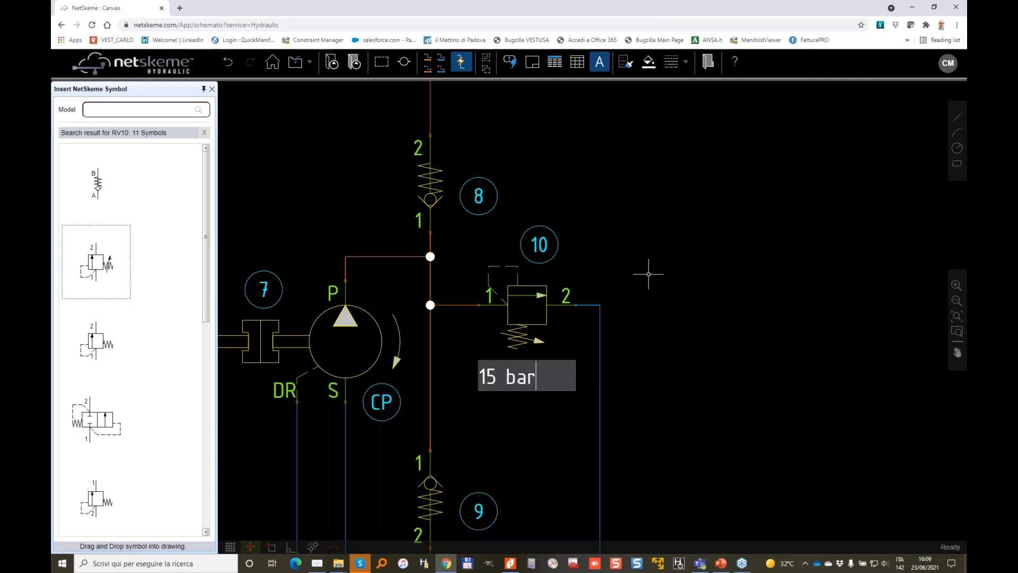
pyautogui.click(669, 211)
# - Insert two adjustable RV10 relief valves between relief valve 10 and the hydraulic motor, and flip the upper one vertically
pyautogui.scroll(-3, 579, 266)
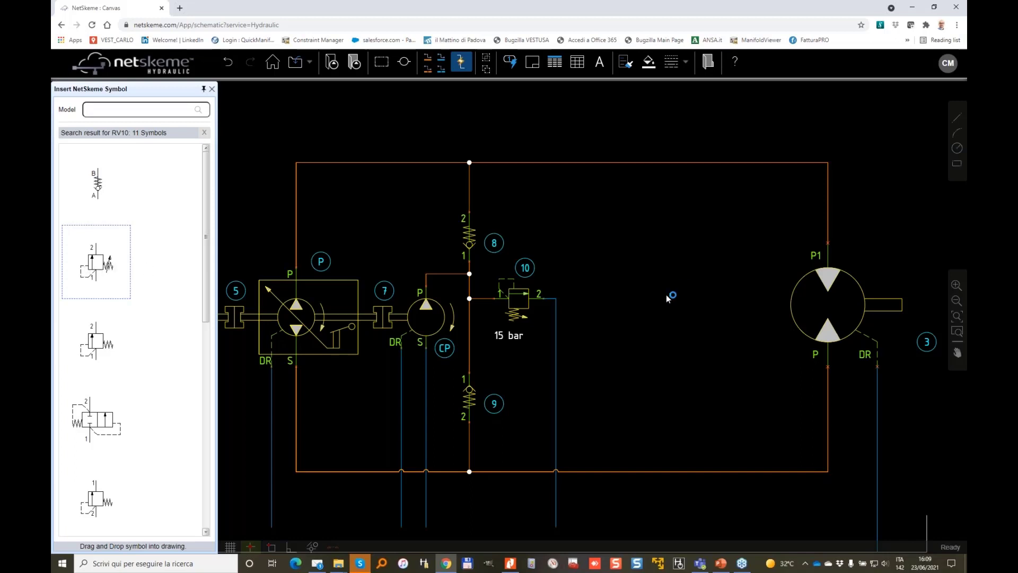
pyautogui.click(615, 390)
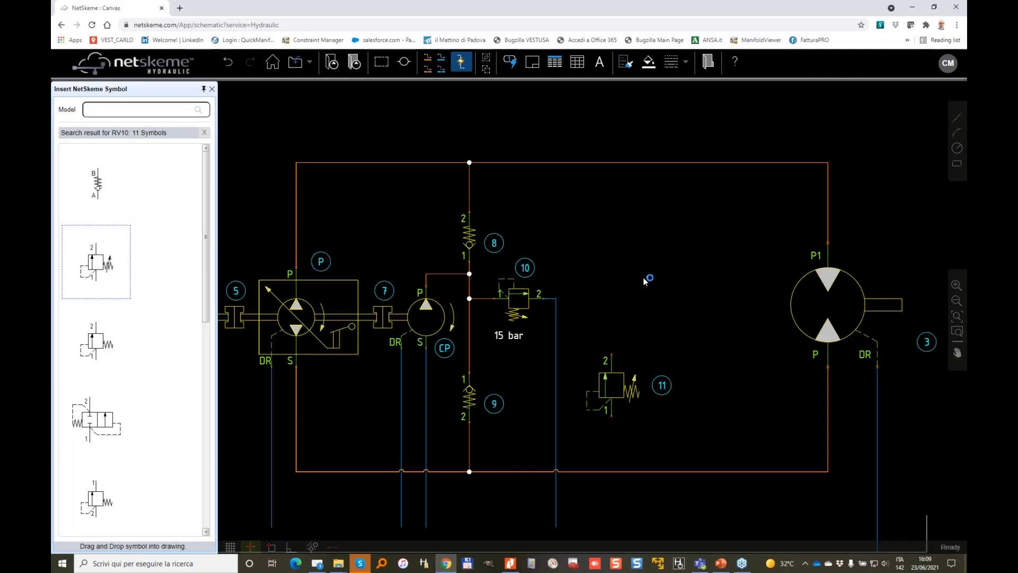
pyautogui.click(666, 266)
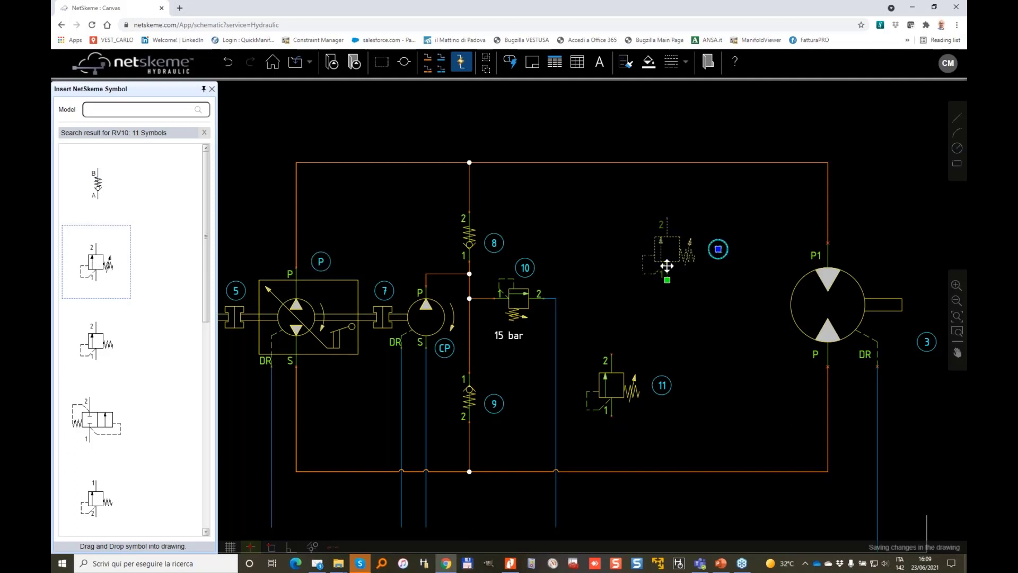
pyautogui.rightClick(667, 265)
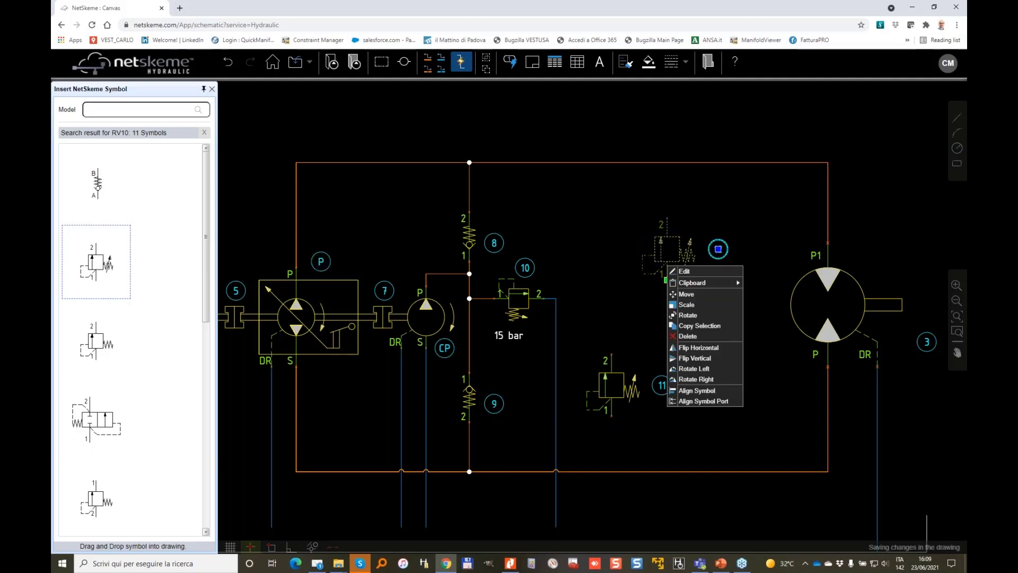
pyautogui.click(694, 358)
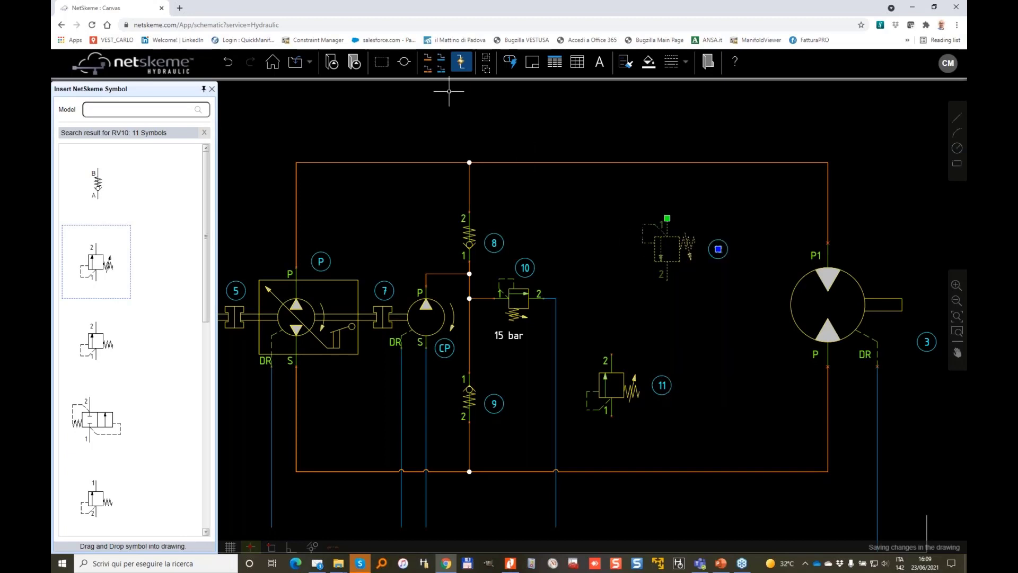
# - Connect port 1 of the upper relief valve and port 2 of the lower one to the upper main line with pressure lines
pyautogui.click(430, 62)
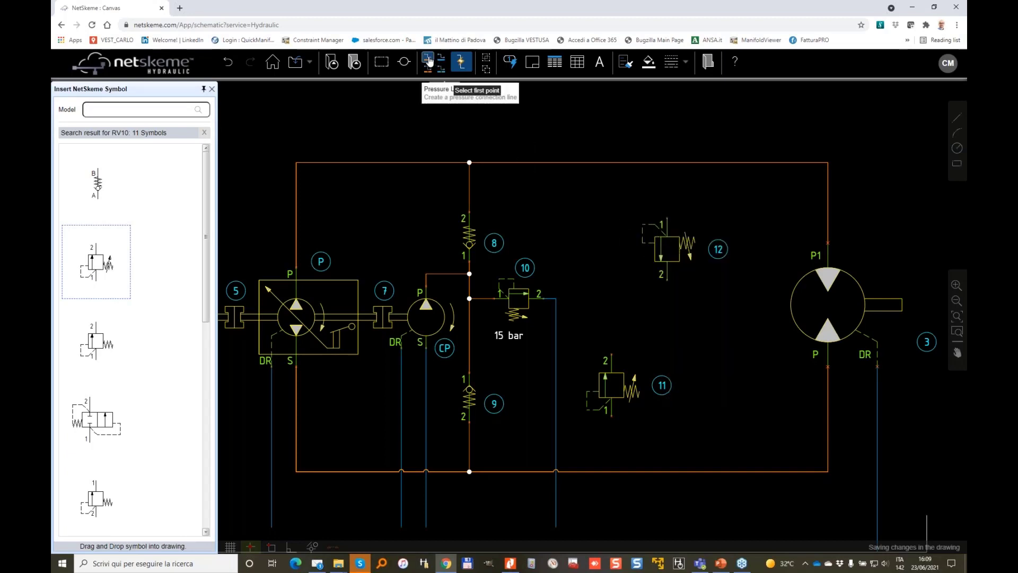
pyautogui.click(666, 233)
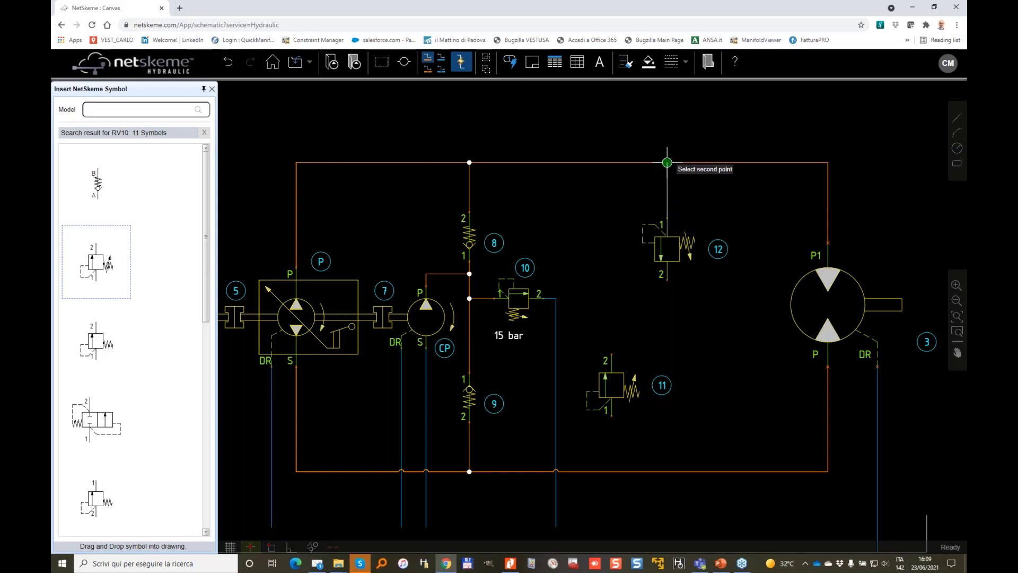
pyautogui.click(667, 162)
pyautogui.click(611, 354)
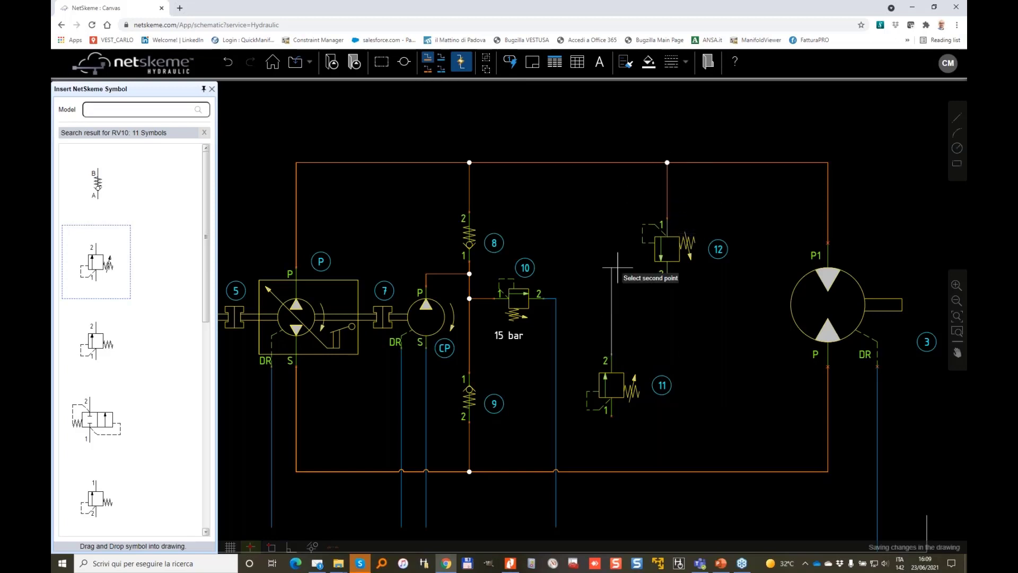
pyautogui.click(612, 162)
pyautogui.click(611, 162)
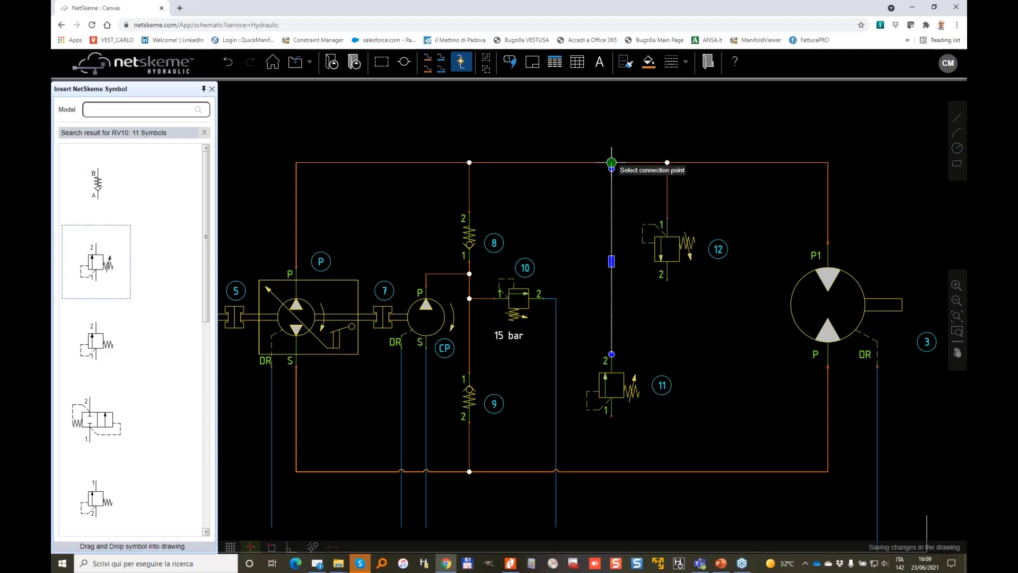
pyautogui.press('Escape')
# - Connect port 1 of relief valve 11 and port 2 of relief valve 12 to the lower main line with pressure lines
pyautogui.click(427, 57)
pyautogui.click(611, 417)
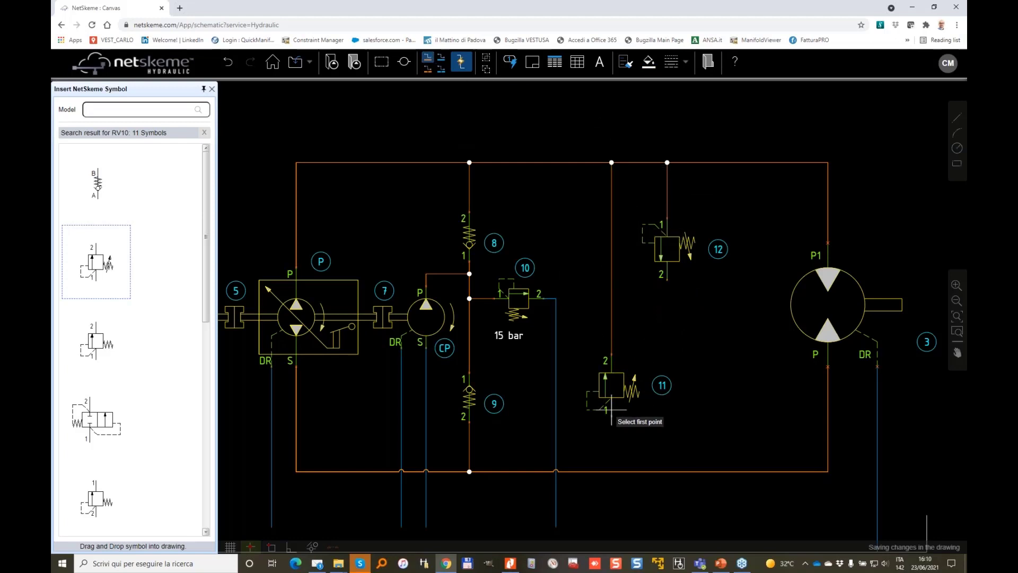
pyautogui.click(612, 470)
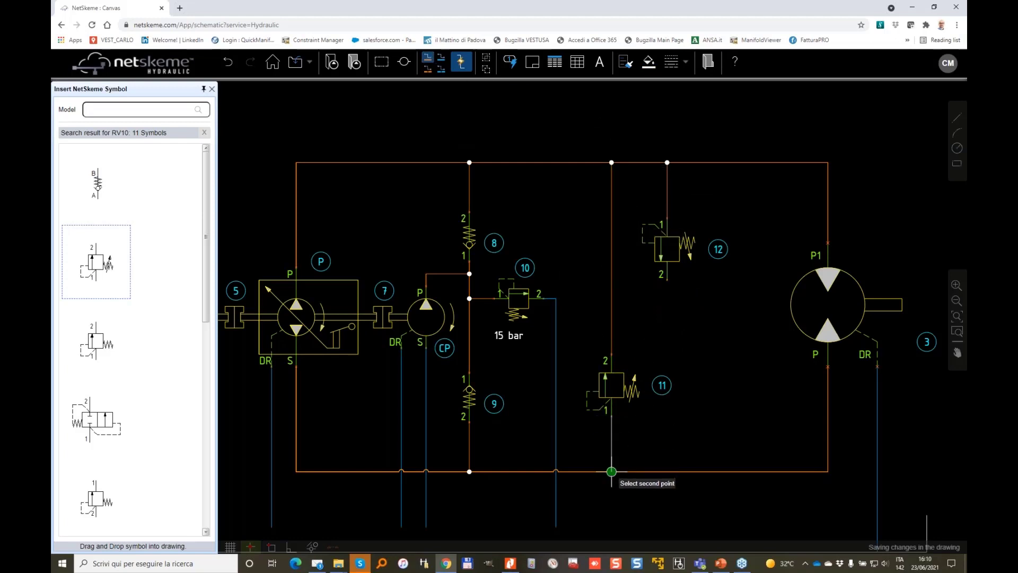
pyautogui.click(667, 278)
pyautogui.click(666, 471)
pyautogui.press('Escape')
# - Shift relief valve 12 slightly left and move item balloon 11 off the neighbouring line to the upper left of its valve
pyautogui.click(667, 248)
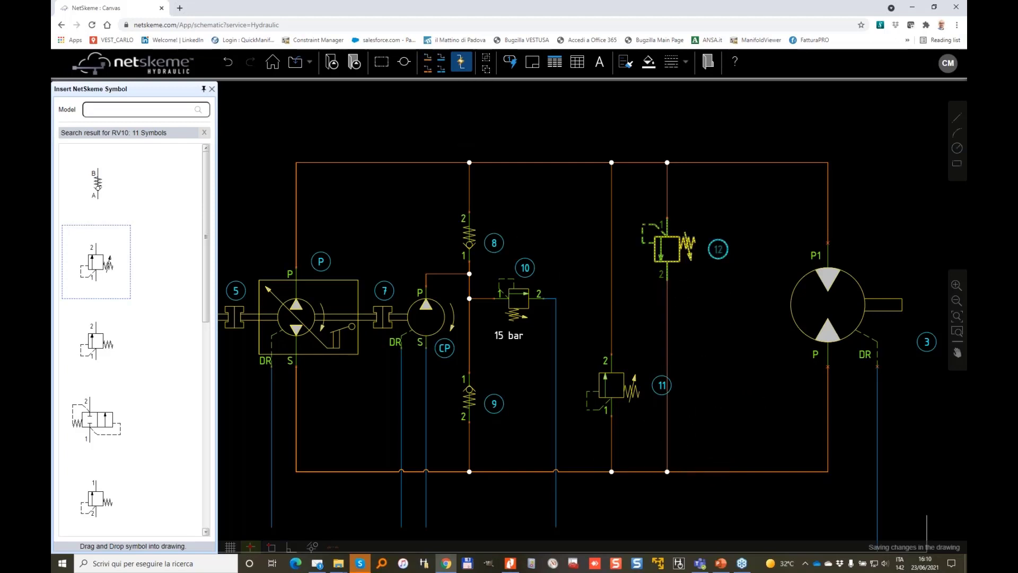
pyautogui.moveTo(718, 248)
pyautogui.mouseDown()
pyautogui.moveTo(732, 248)
pyautogui.moveTo(712, 248)
pyautogui.mouseUp()
pyautogui.click(617, 380)
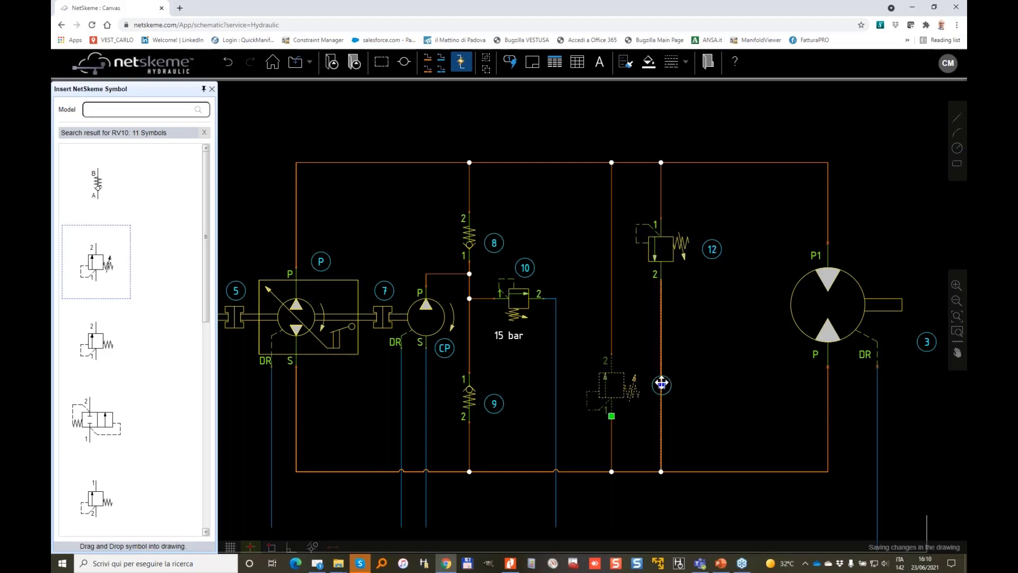
pyautogui.moveTo(660, 385); pyautogui.dragTo(587, 366)
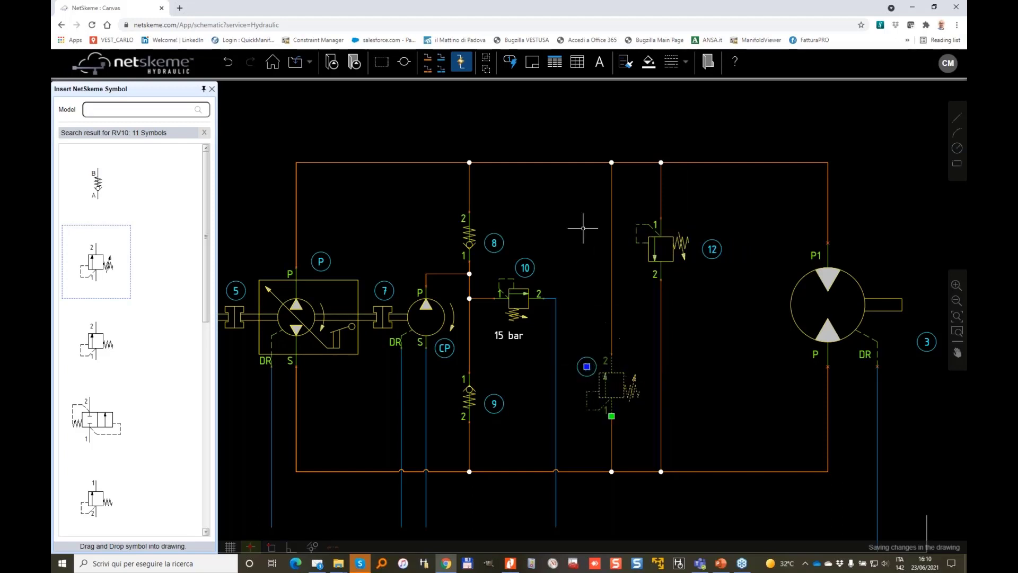
# - Move relief valve 11 slightly left, keeping it connected to both main lines
pyautogui.rightClick(626, 387)
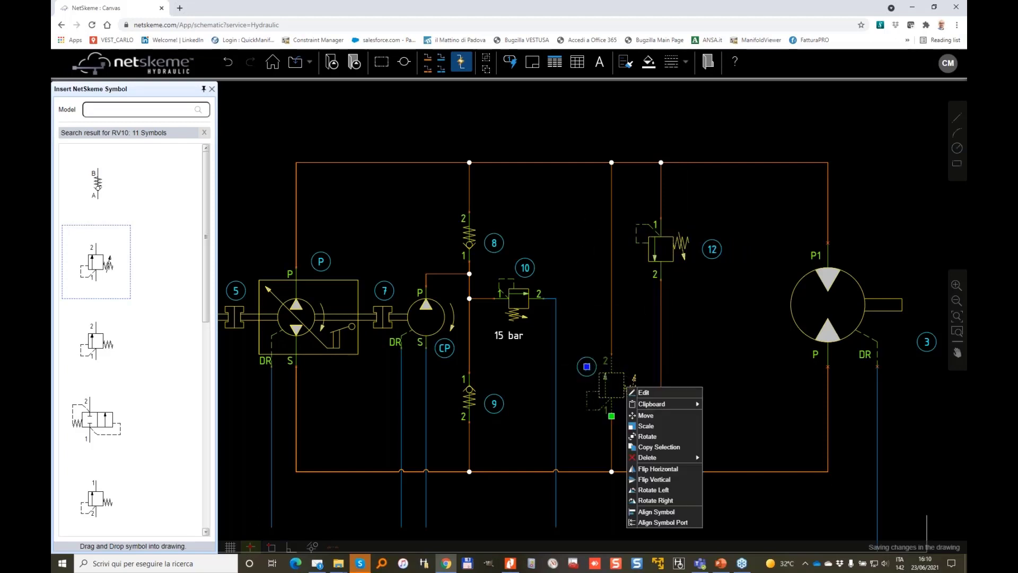
pyautogui.click(654, 416)
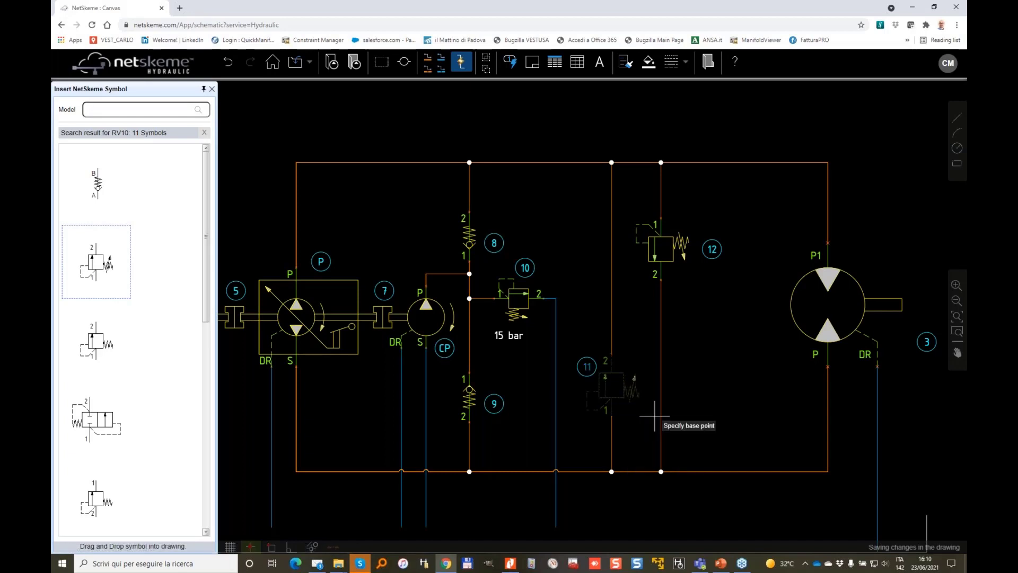
pyautogui.click(630, 427)
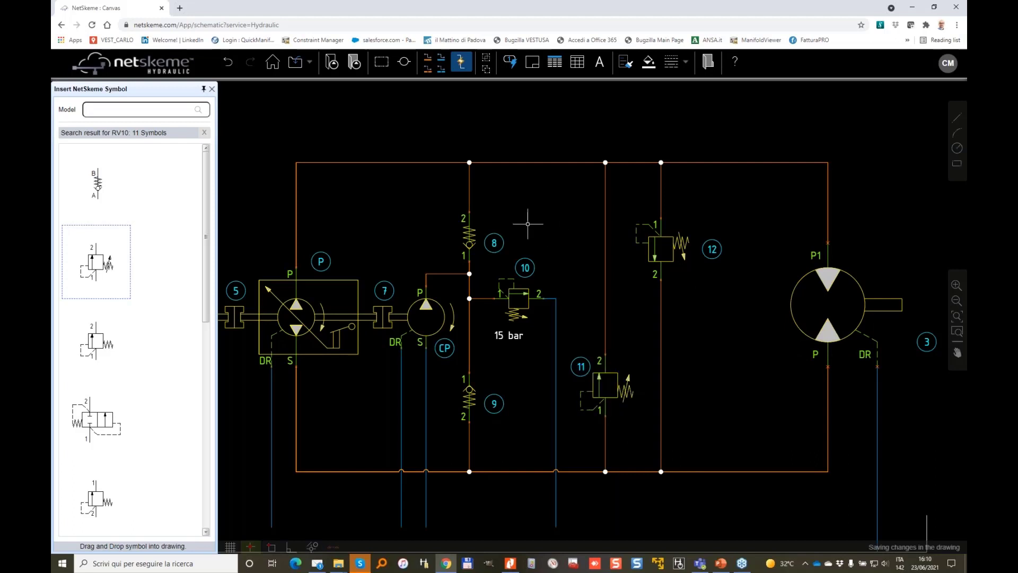
# - Examine the crossings of the tank lines with the lower main line near check valve 9 up close
pyautogui.scroll(1, 409, 391)
pyautogui.scroll(2, 467, 371)
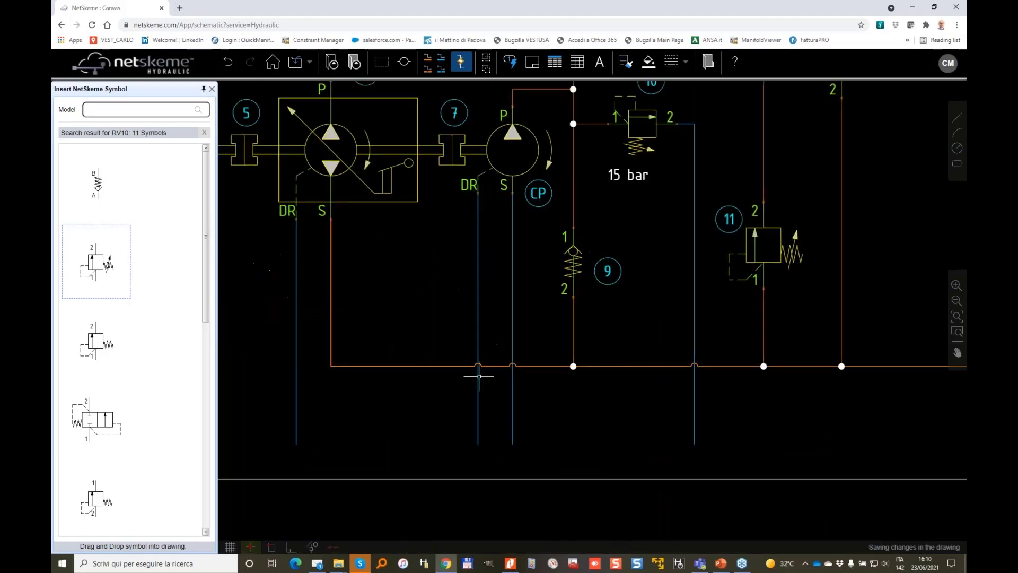
pyautogui.scroll(2, 459, 346)
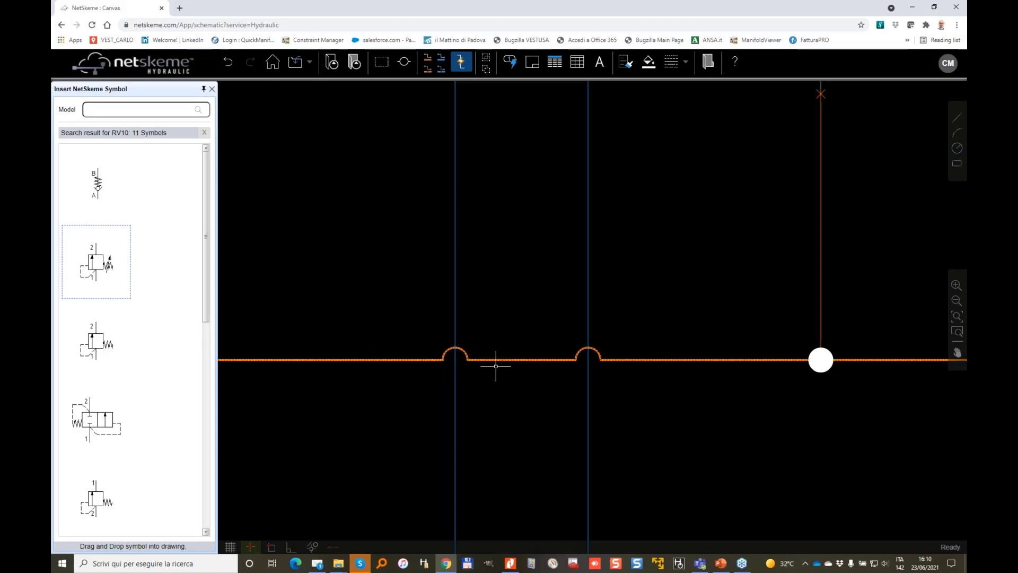
pyautogui.scroll(-3, 518, 343)
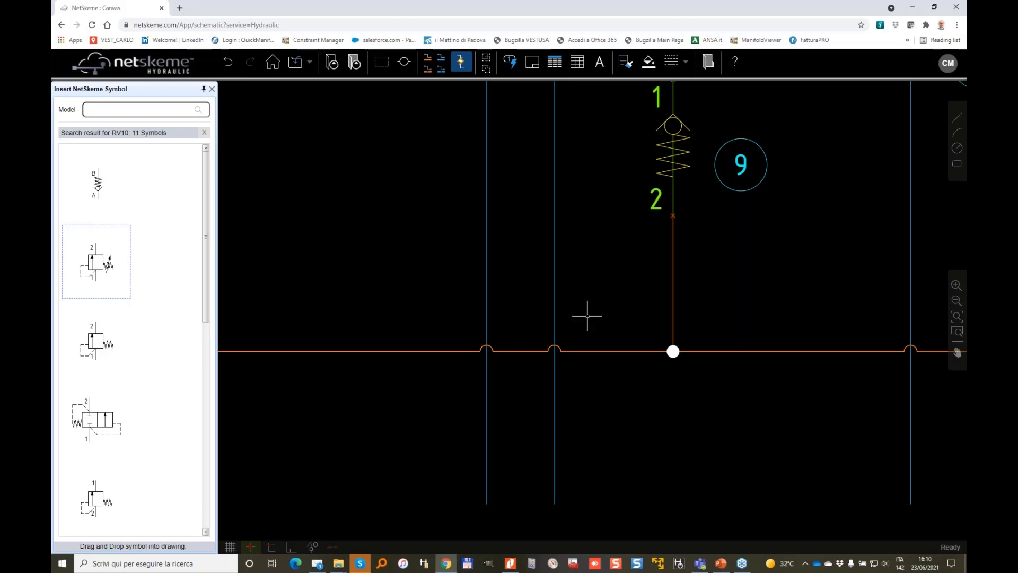
pyautogui.scroll(4, 501, 341)
pyautogui.scroll(-6, 492, 341)
pyautogui.scroll(-5, 492, 340)
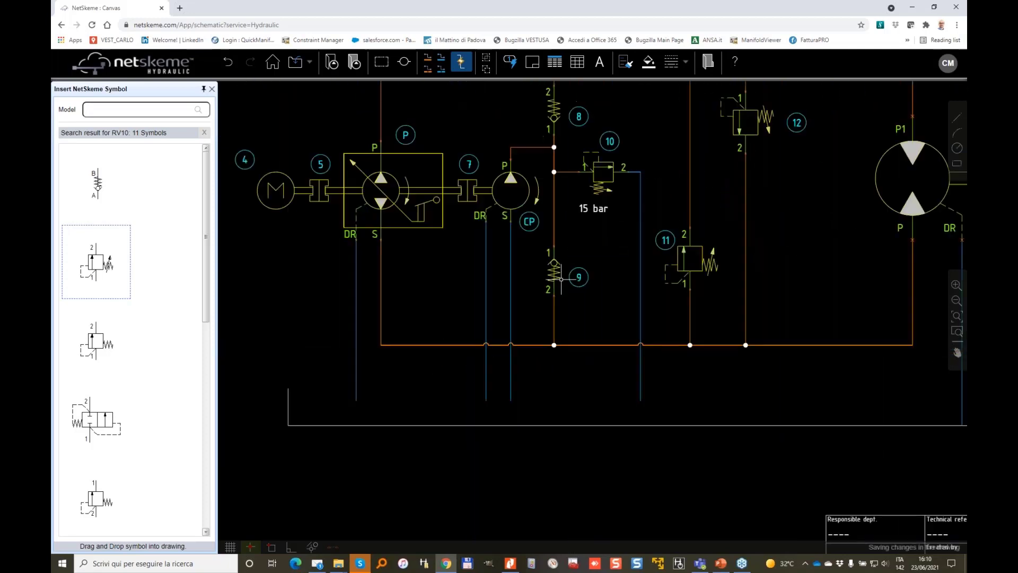
# - Insert the three-position, spring-centred shuttle valve with ports 2, 3 and 4 from the non-solenoid screw-in cartridge symbols between relief valve 12 and the motor
pyautogui.scroll(3, 690, 238)
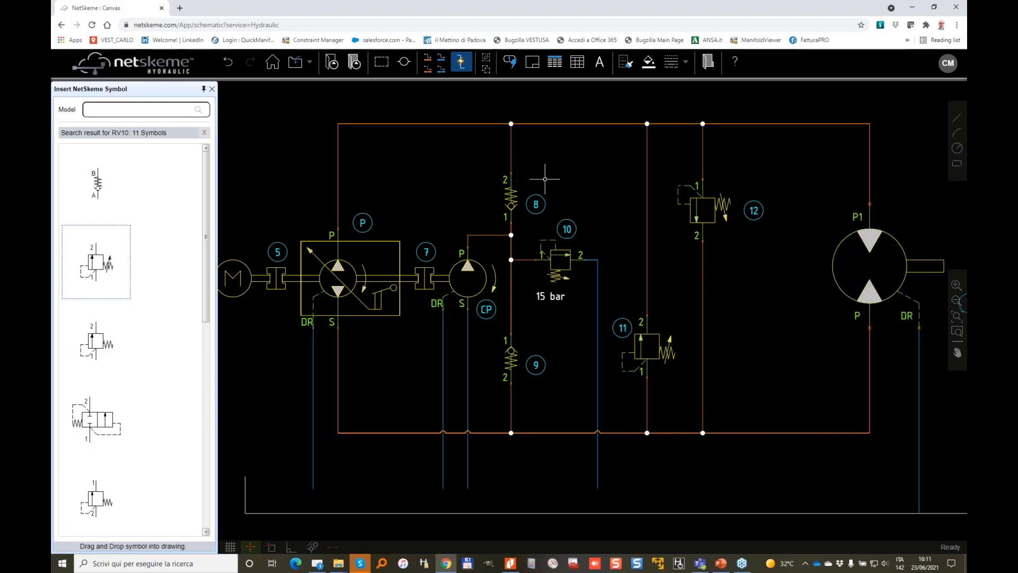
pyautogui.moveTo(644, 257); pyautogui.dragTo(575, 243, button='middle')
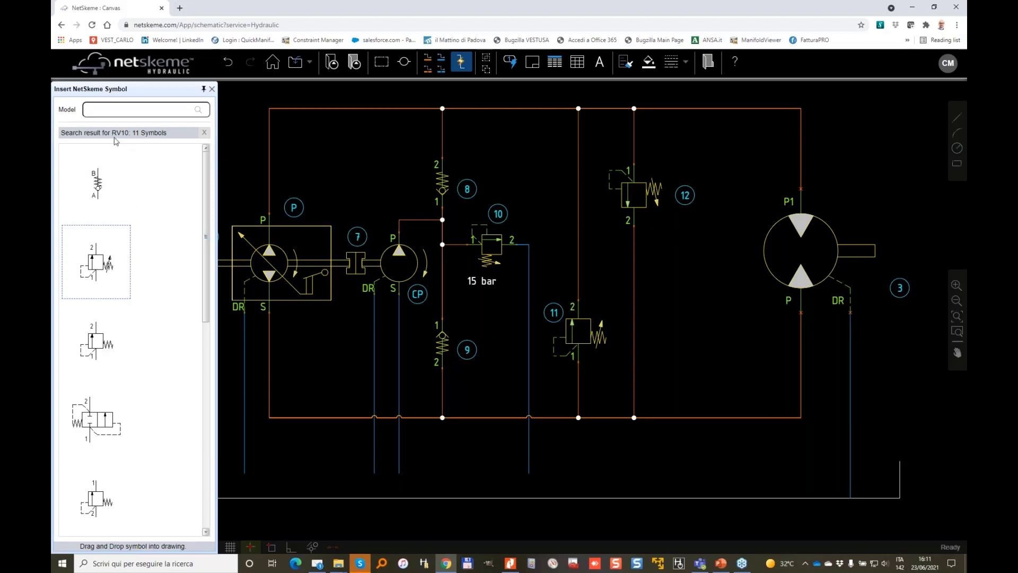
pyautogui.click(204, 133)
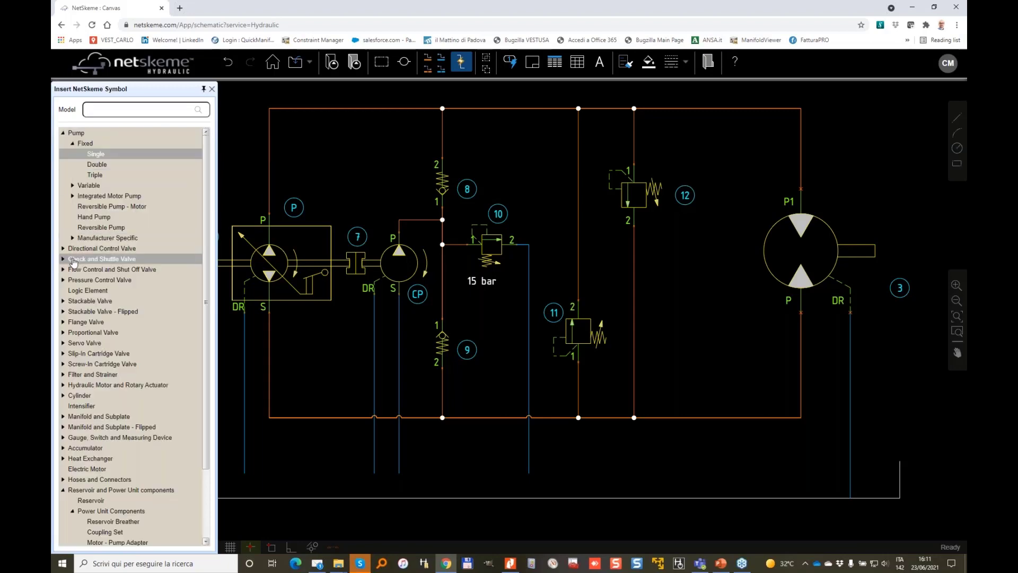
pyautogui.click(63, 363)
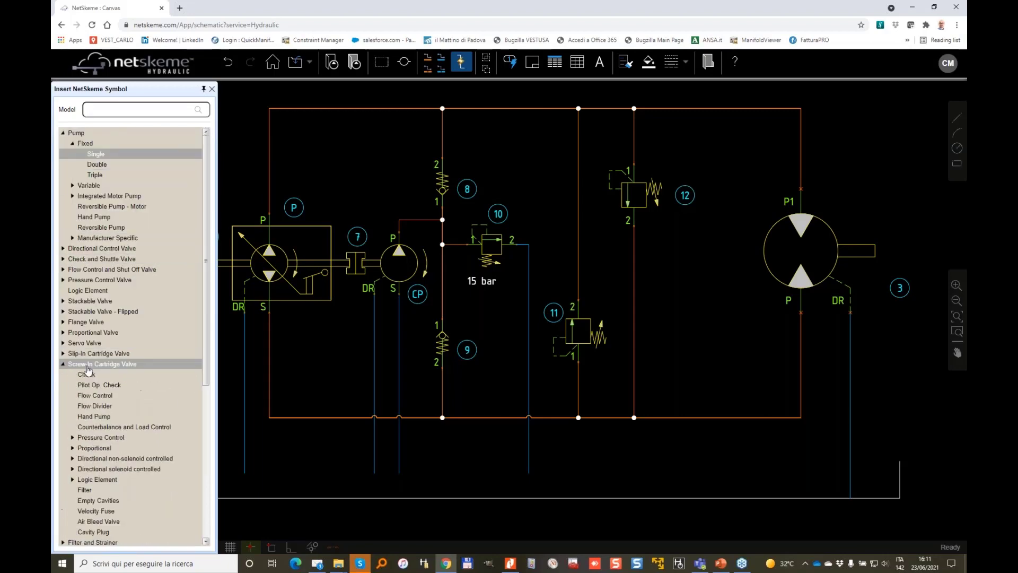
pyautogui.scroll(-3, 106, 371)
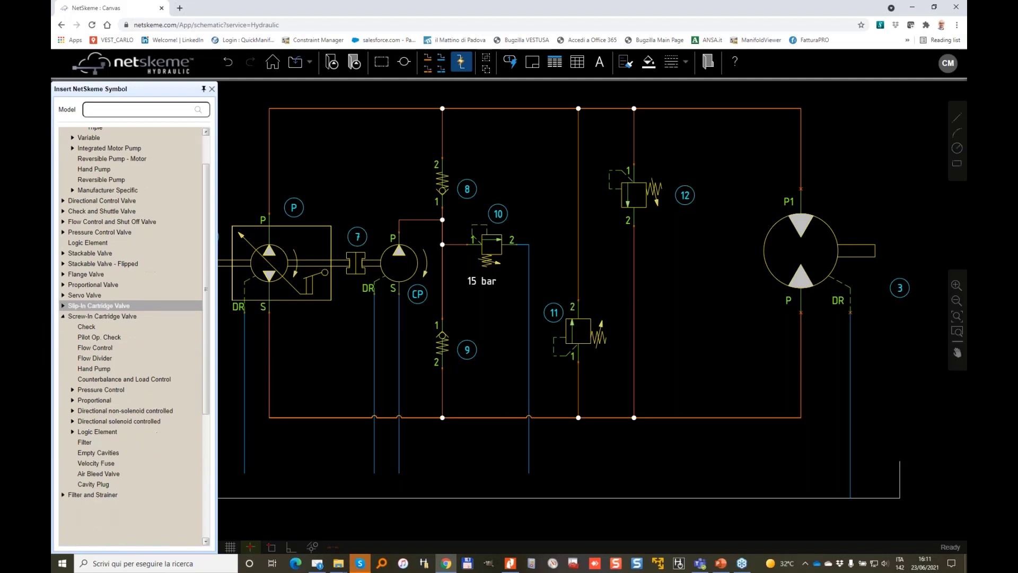
pyautogui.click(73, 387)
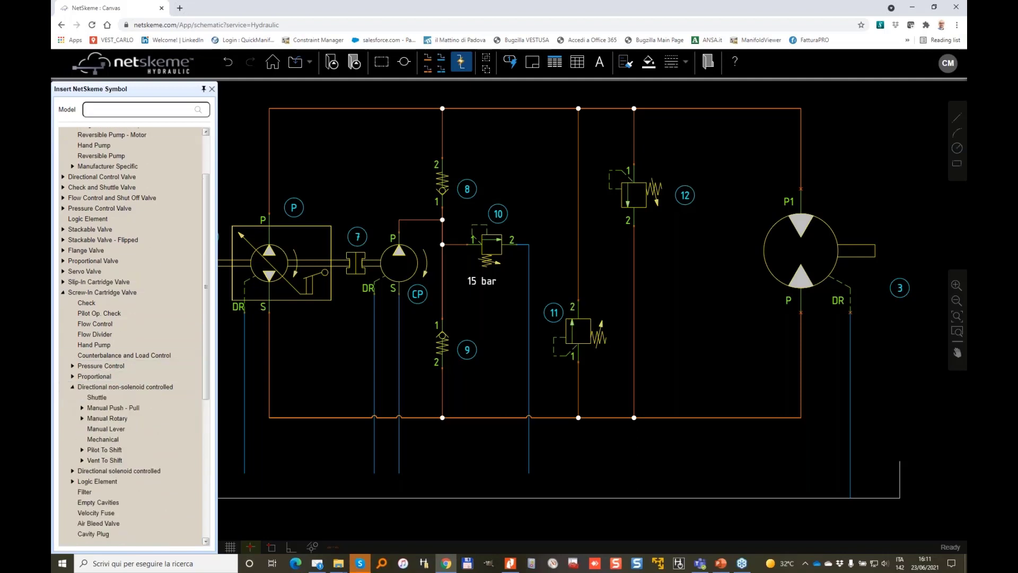
pyautogui.click(97, 397)
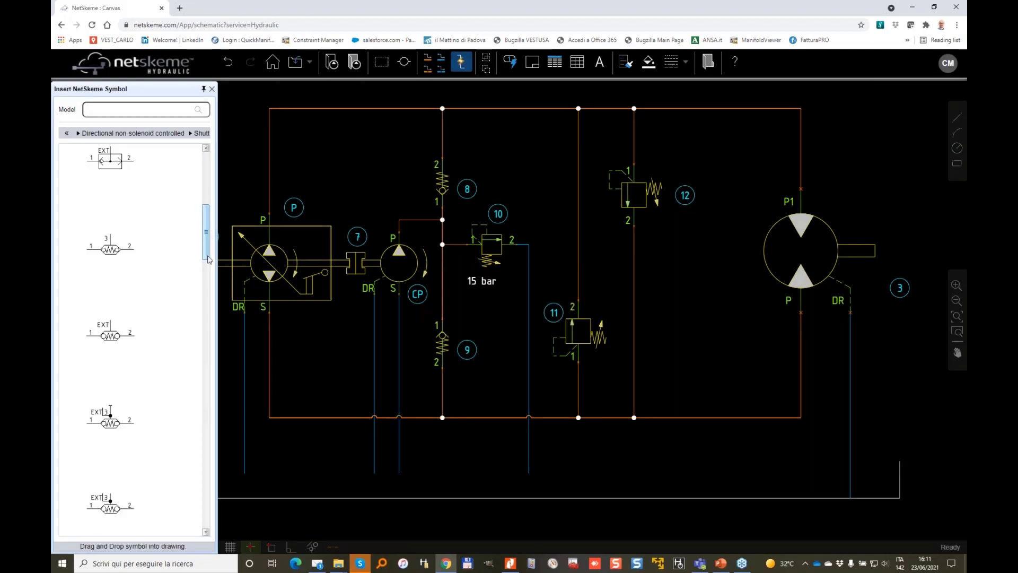
pyautogui.moveTo(208, 284); pyautogui.dragTo(207, 298)
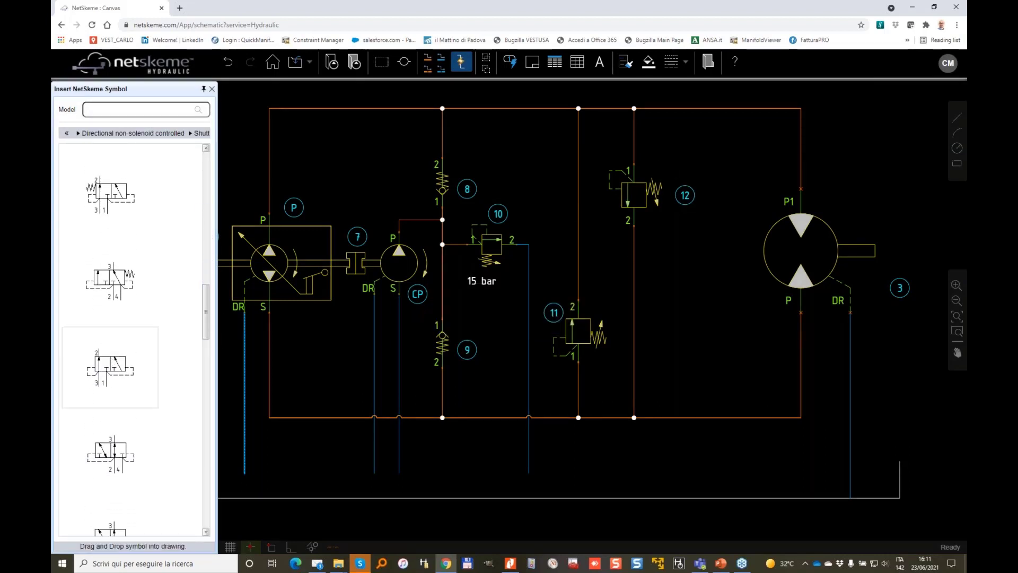
pyautogui.scroll(-5, 146, 330)
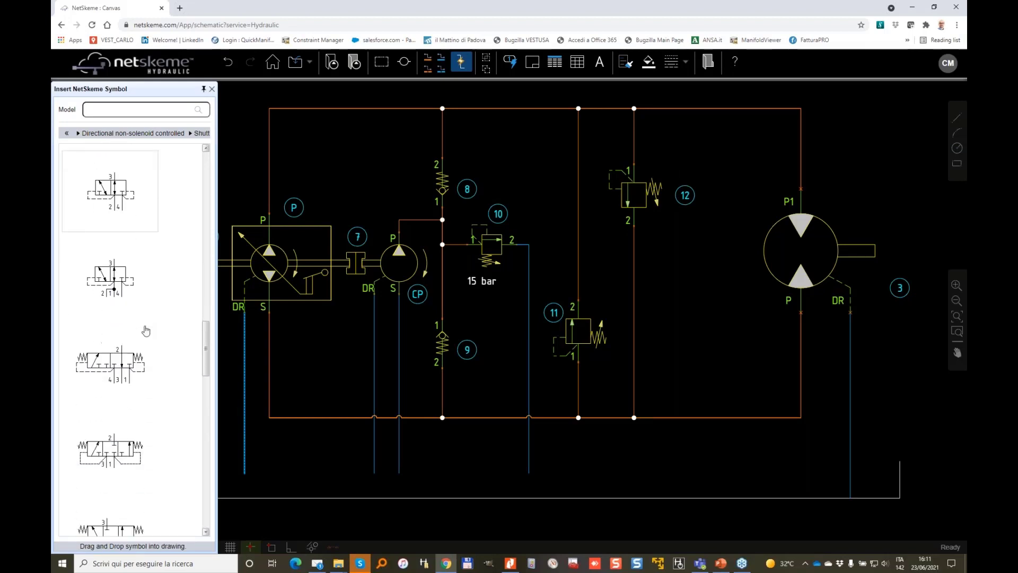
pyautogui.scroll(-1, 110, 493)
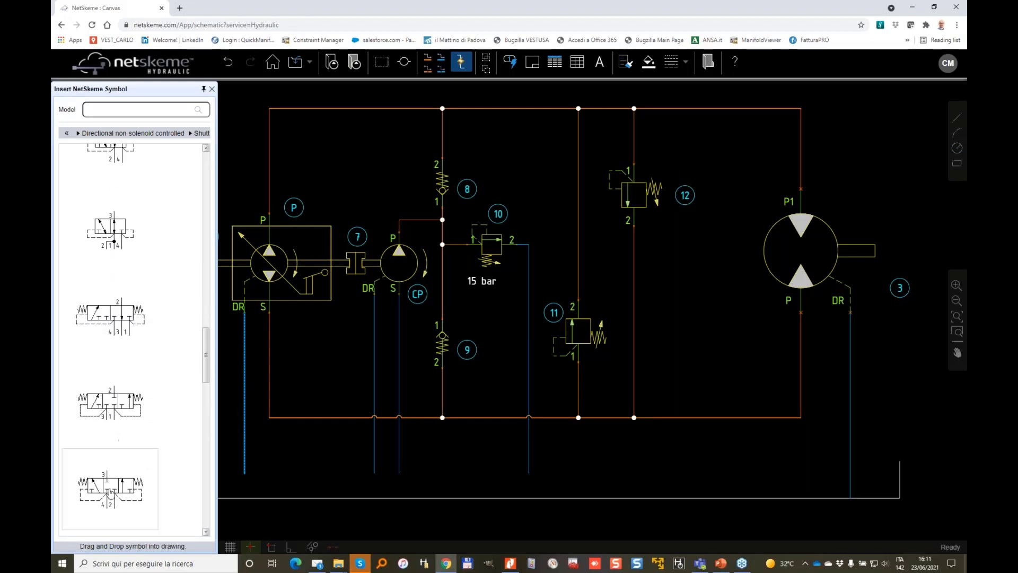
pyautogui.moveTo(119, 484); pyautogui.dragTo(696, 307)
# - Rotate the shuttle valve a quarter turn clockwise so port 3 faces the motor, and move its item balloon beside the valve's upper end
pyautogui.scroll(2, 716, 280)
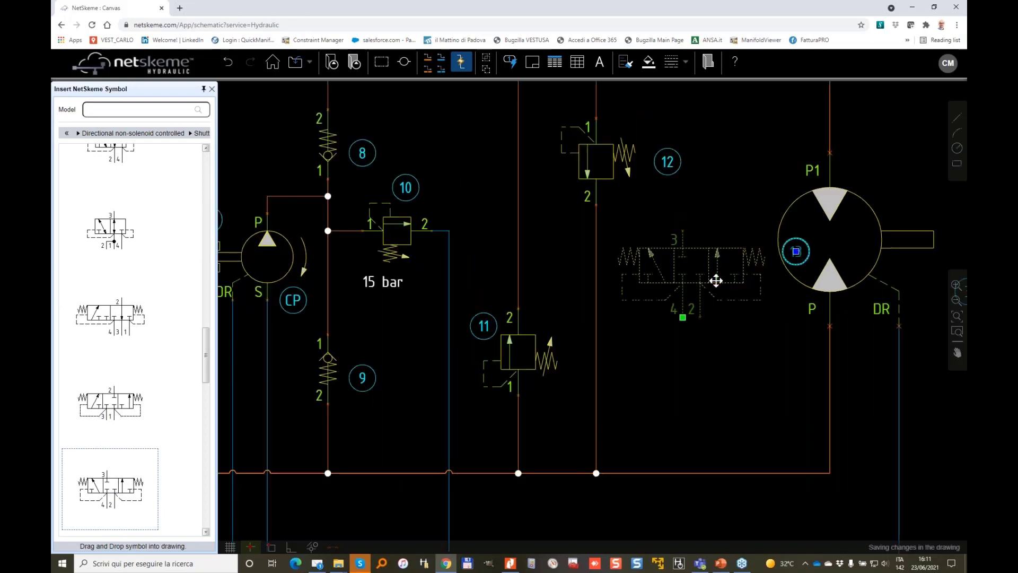
pyautogui.rightClick(717, 281)
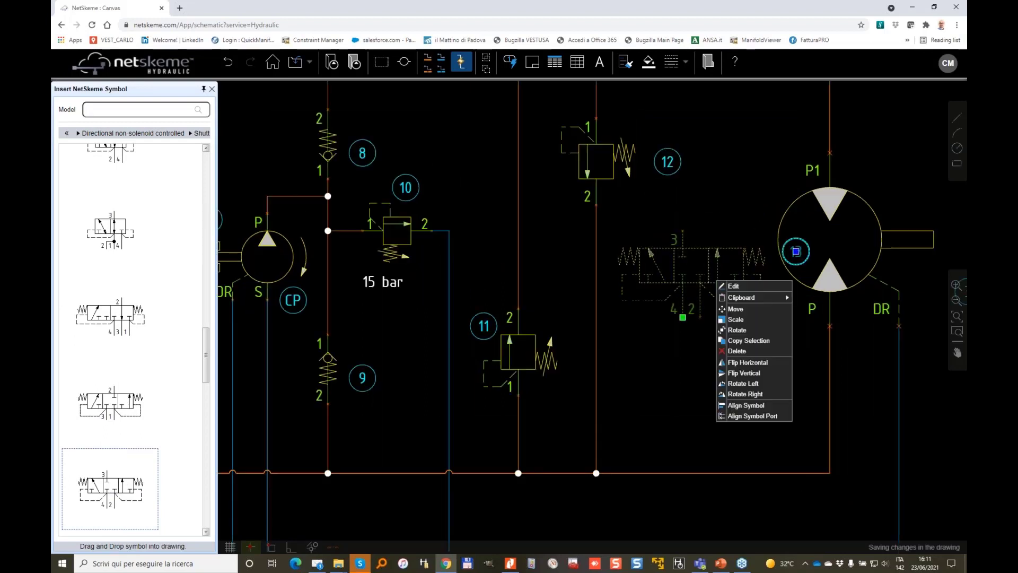
pyautogui.click(735, 329)
pyautogui.moveTo(713, 292); pyautogui.dragTo(679, 346, button='middle')
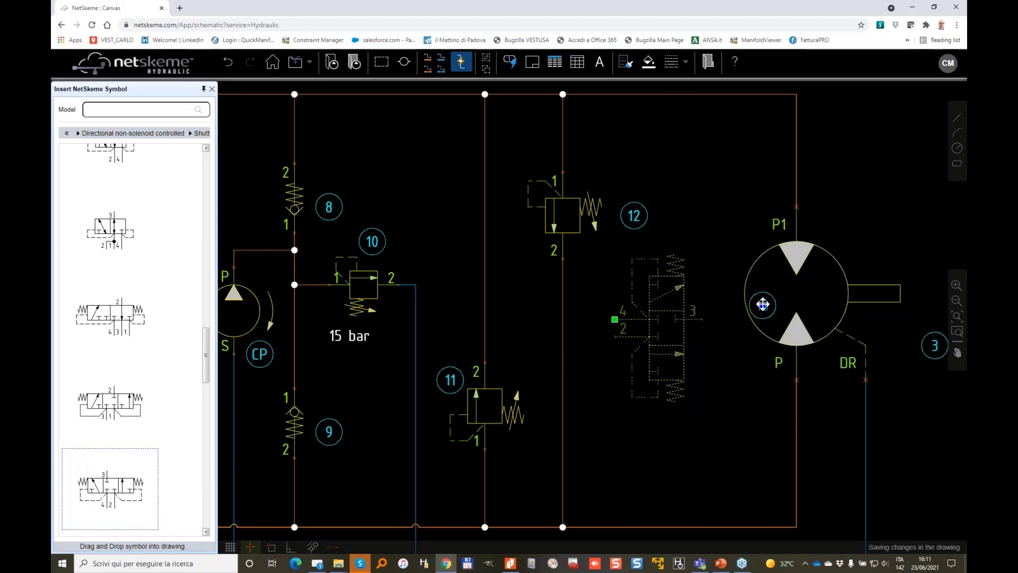
pyautogui.scroll(-1, 724, 337)
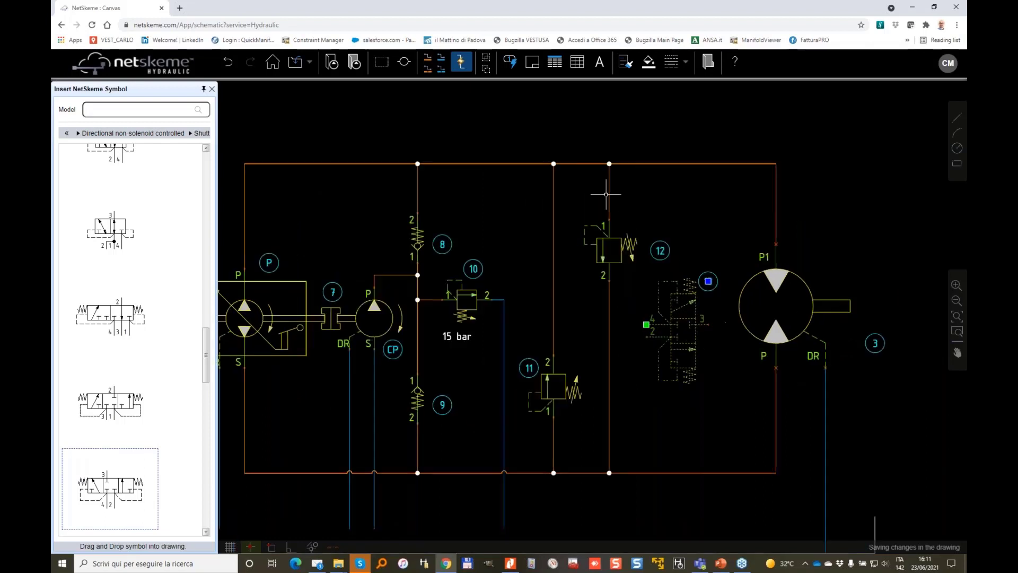
pyautogui.press('Escape')
pyautogui.moveTo(734, 395); pyautogui.dragTo(634, 368, button='middle')
pyautogui.click(710, 262)
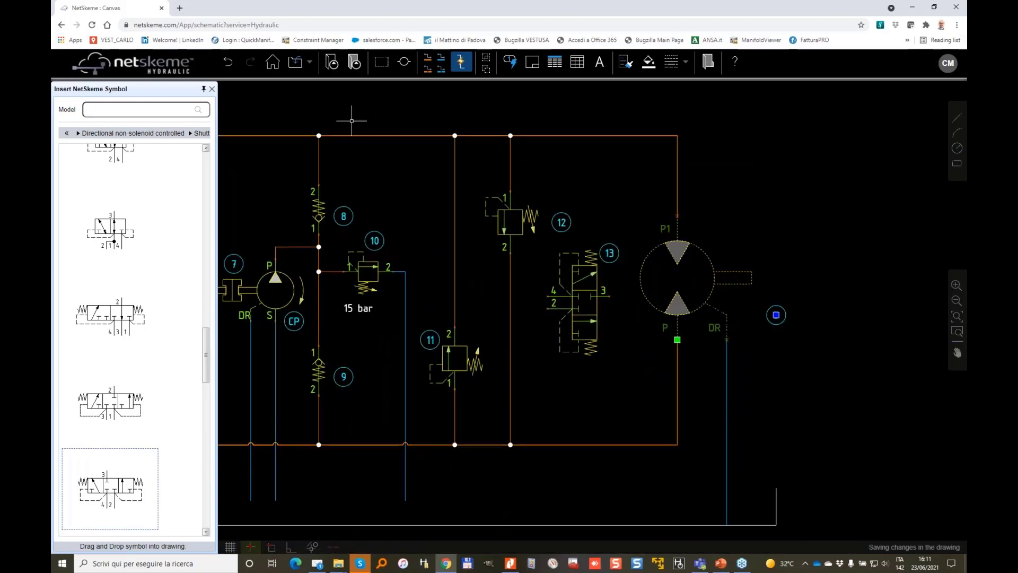
# - Connect port 4 of shuttle valve 13 to the upper main line and port 2 to the lower main line with pressure lines
pyautogui.click(427, 62)
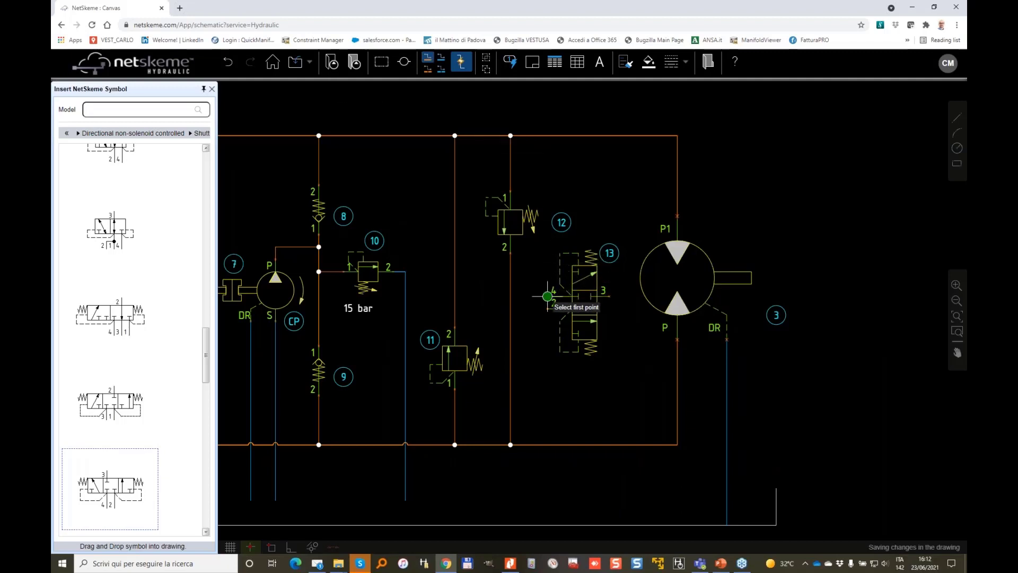
pyautogui.click(535, 135)
pyautogui.click(548, 295)
pyautogui.click(548, 308)
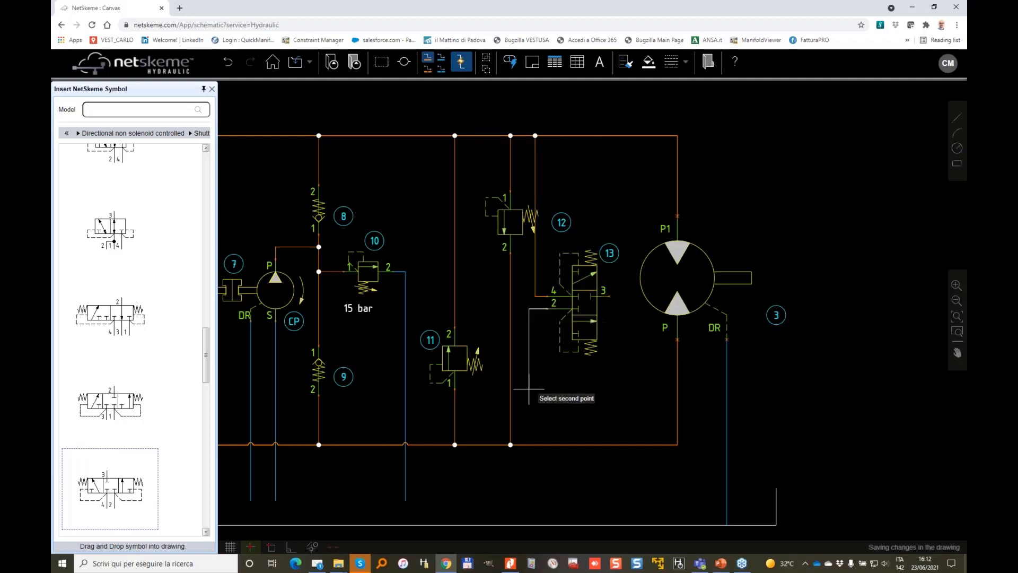
pyautogui.click(535, 444)
pyautogui.press('Escape')
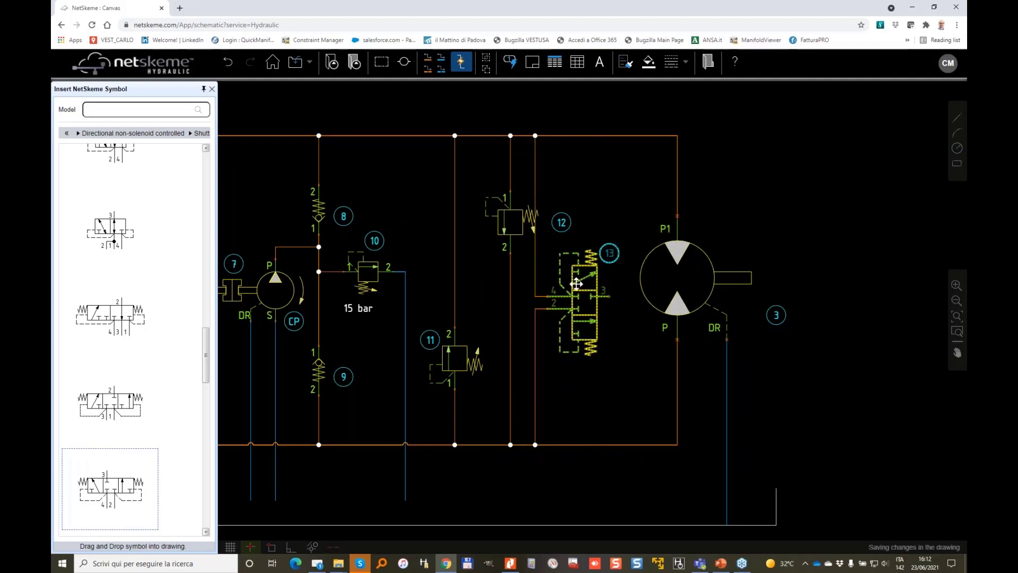
# - Copy relief valve 10 to the space just right of shuttle valve 13, with port 1 level with the shuttle valve's port 3
pyautogui.click(368, 271)
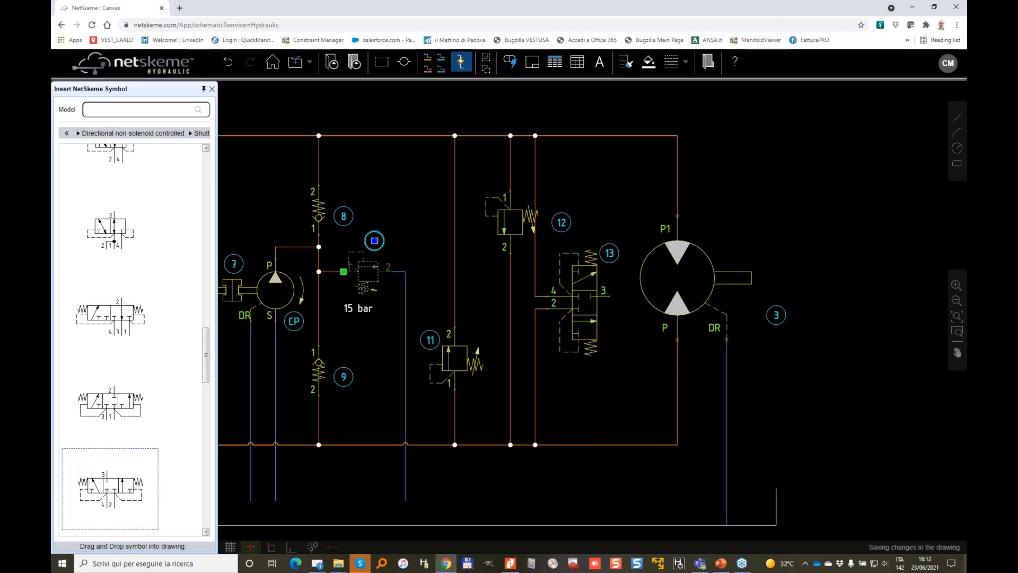
pyautogui.rightClick(377, 277)
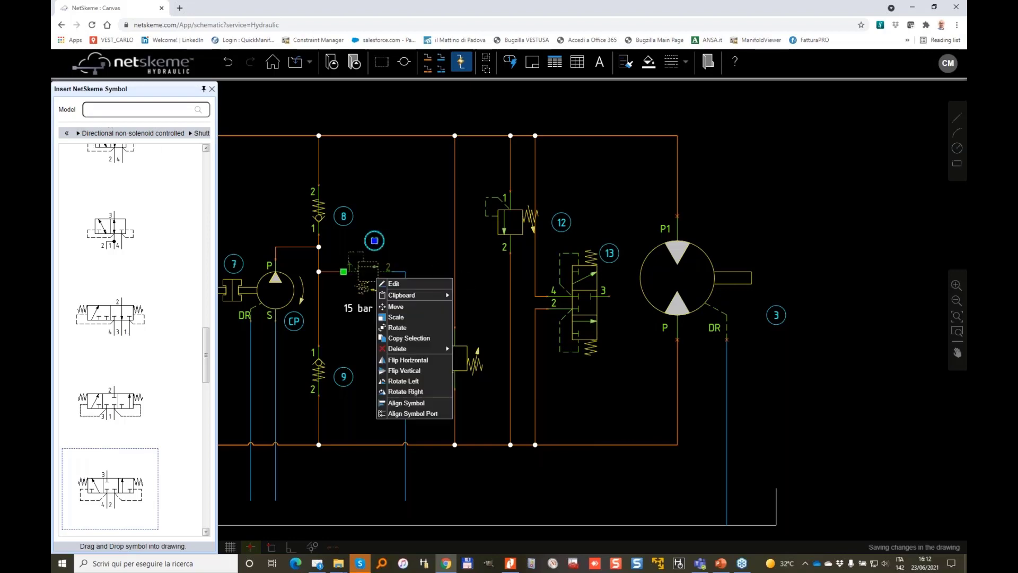
pyautogui.click(406, 339)
pyautogui.click(344, 271)
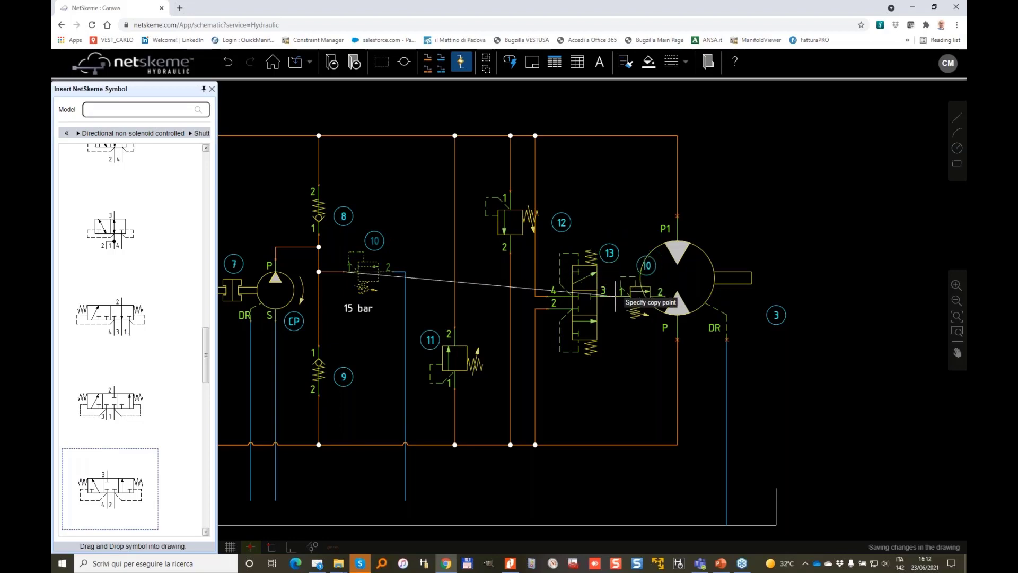
pyautogui.scroll(1, 634, 291)
pyautogui.scroll(-2, 634, 291)
pyautogui.click(671, 264)
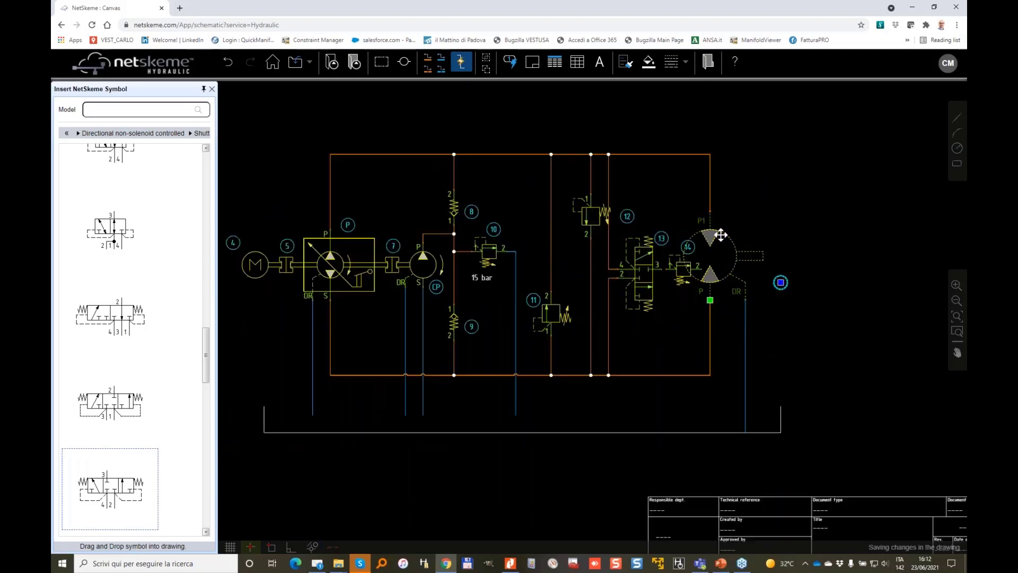
# - Move the hydraulic motor to the right, clear of relief valve 14, keeping it connected to both main lines
pyautogui.press('Right')
pyautogui.press('Right')
pyautogui.press('Right')
pyautogui.press('Right')
pyautogui.press('Right')
pyautogui.press('Right')
pyautogui.press('Right')
pyautogui.press('Right')
pyautogui.press('Right')
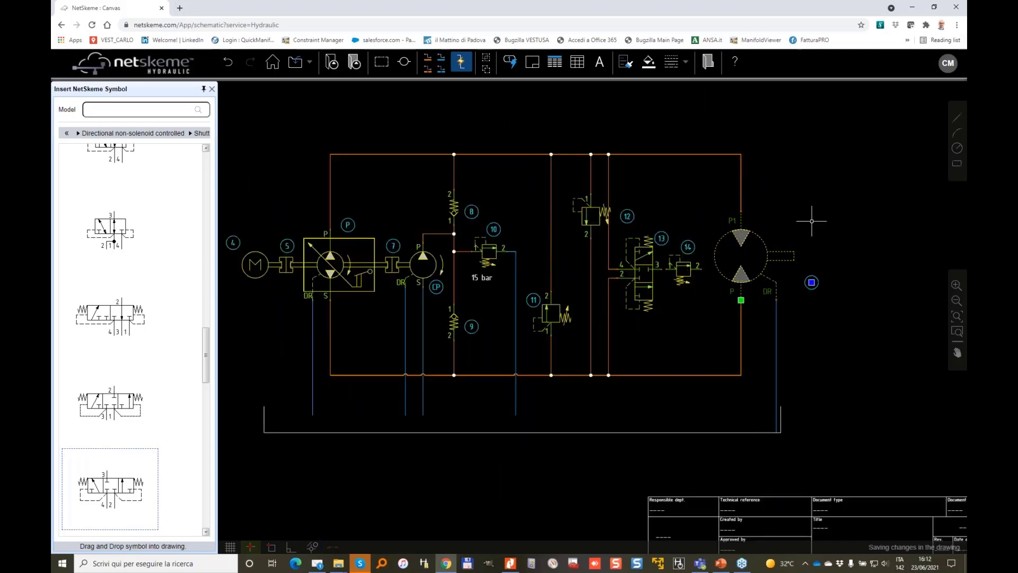
pyautogui.press('Right')
pyautogui.press('Right')
pyautogui.press('Right')
pyautogui.press('Right')
pyautogui.press('Right')
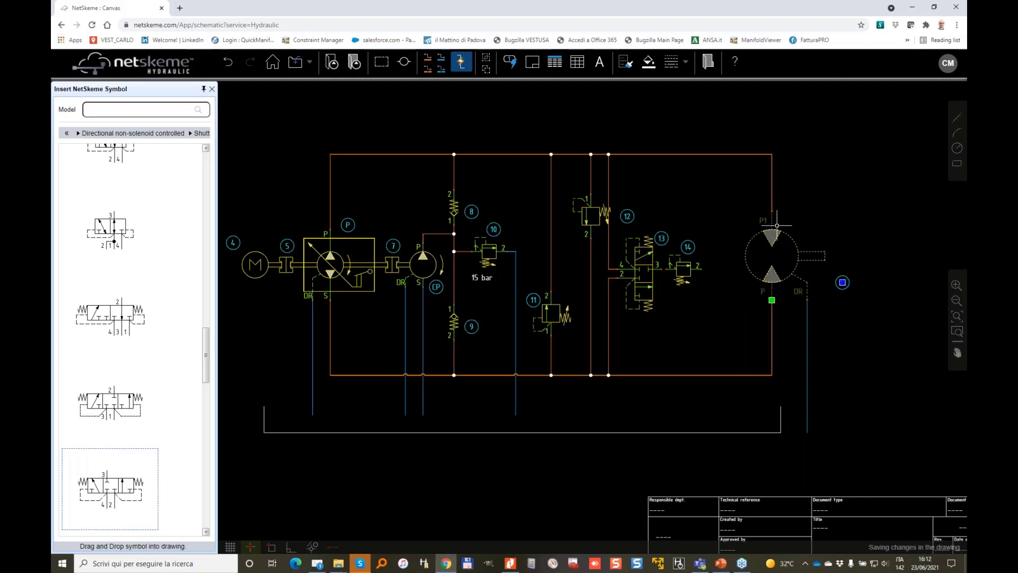
# - Move the reservoir's right-hand wall outward past the motor's drain line
pyautogui.click(781, 417)
pyautogui.press('Right')
pyautogui.press('Right')
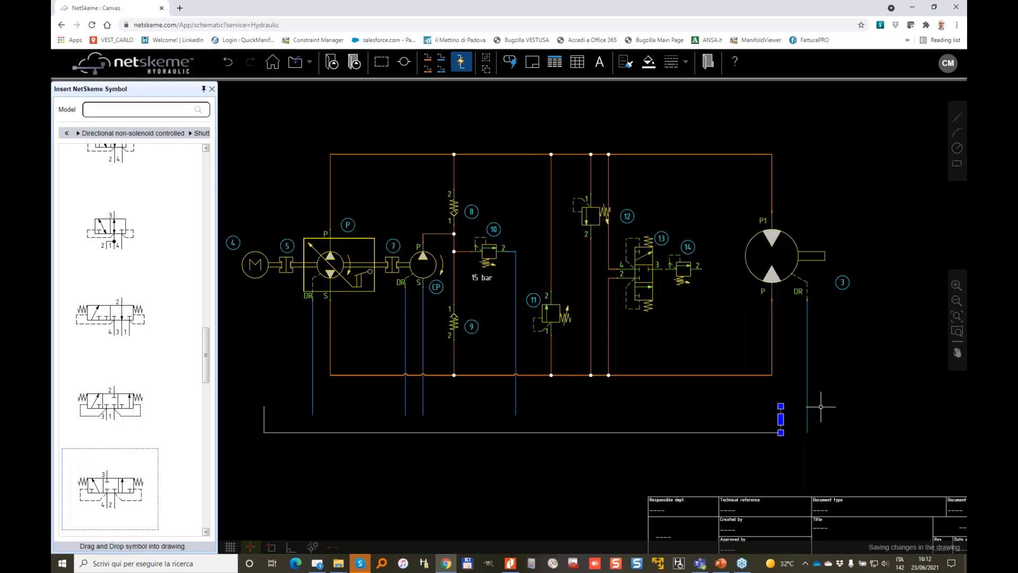
pyautogui.press('Right')
pyautogui.press('Right')
pyautogui.press('Right')
pyautogui.press('Right')
pyautogui.press('Right')
pyautogui.press('Right')
pyautogui.press('Right')
pyautogui.press('Right')
pyautogui.press('Right')
pyautogui.press('Right')
pyautogui.press('Right')
# - Extend the reservoir's bottom line to the right-hand wall and shorten the motor's drain line so it ends above the reservoir bottom
pyautogui.click(783, 432)
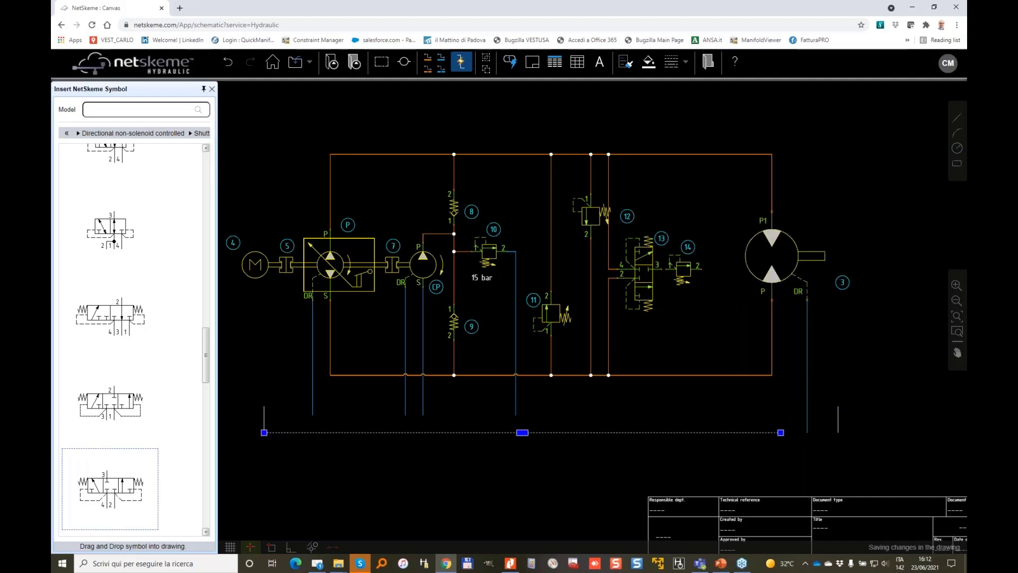
pyautogui.click(780, 432)
pyautogui.press('Escape')
pyautogui.click(807, 412)
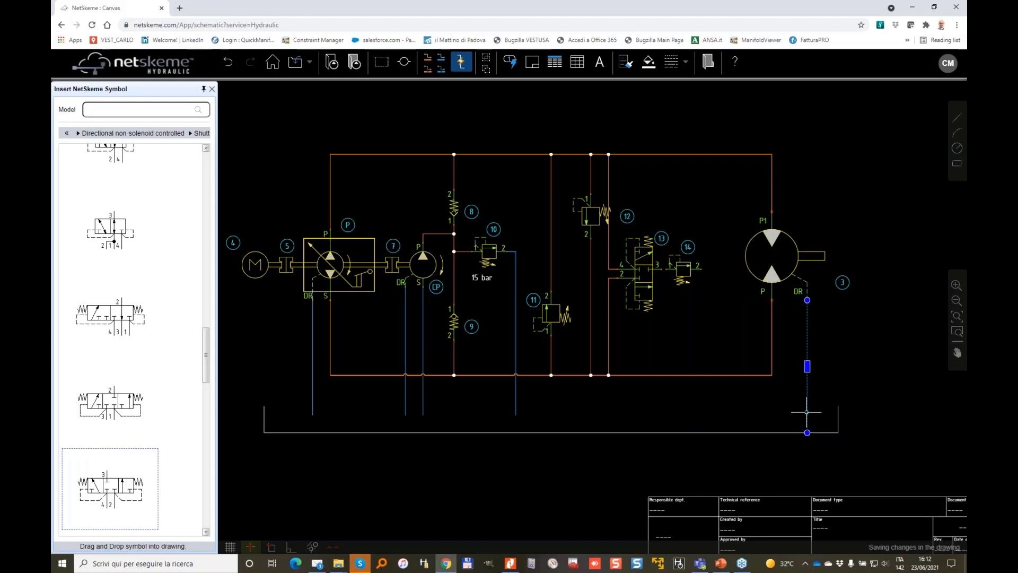
pyautogui.click(807, 432)
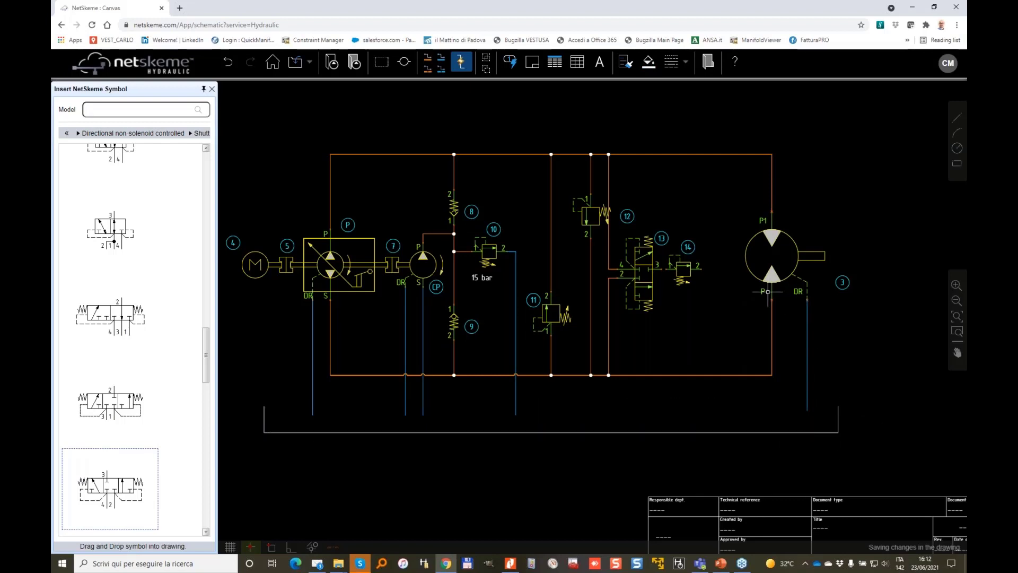
# - Connect shuttle valve 13's port 3 to relief valve 14's port 1, and run a line from its port 2 down into the reservoir
pyautogui.scroll(3, 711, 261)
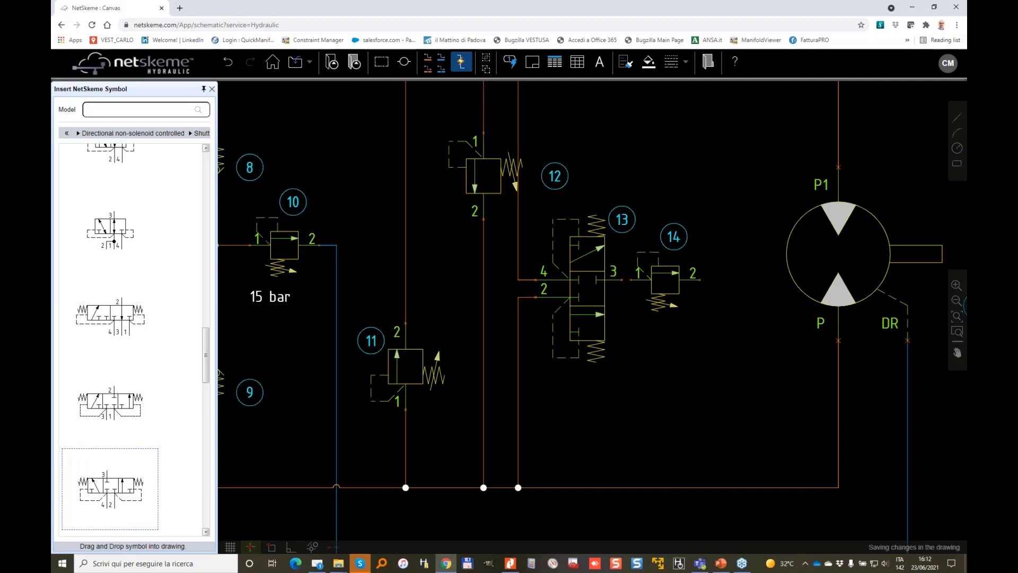
pyautogui.click(429, 62)
pyautogui.click(622, 280)
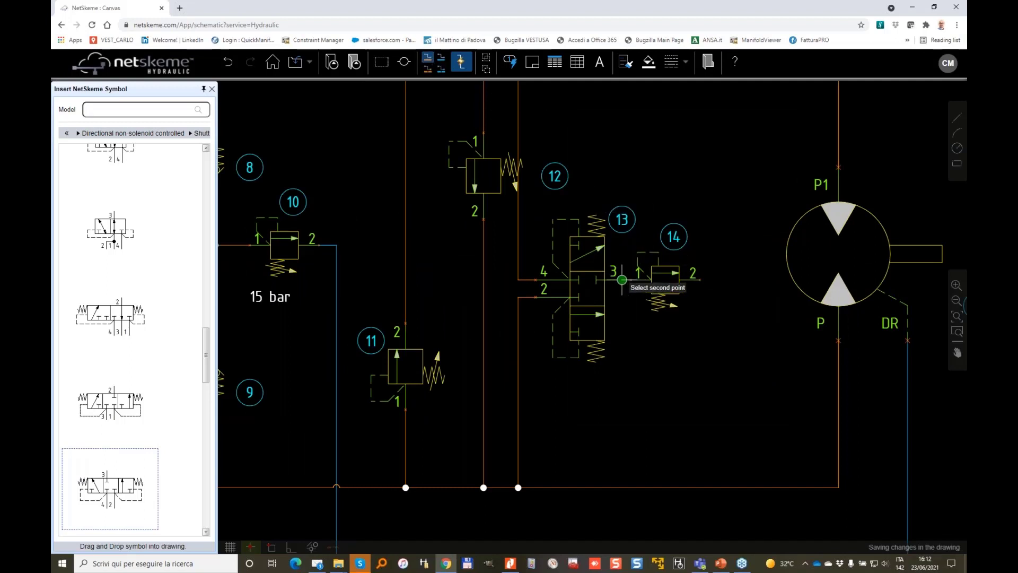
pyautogui.click(699, 280)
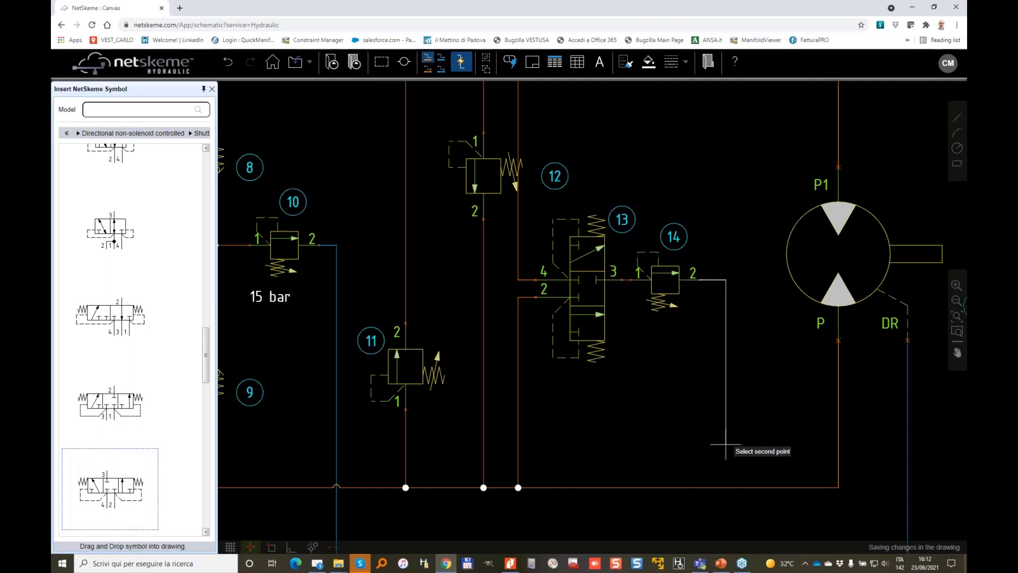
pyautogui.moveTo(726, 380); pyautogui.dragTo(722, 245, button='middle')
pyautogui.click(722, 438)
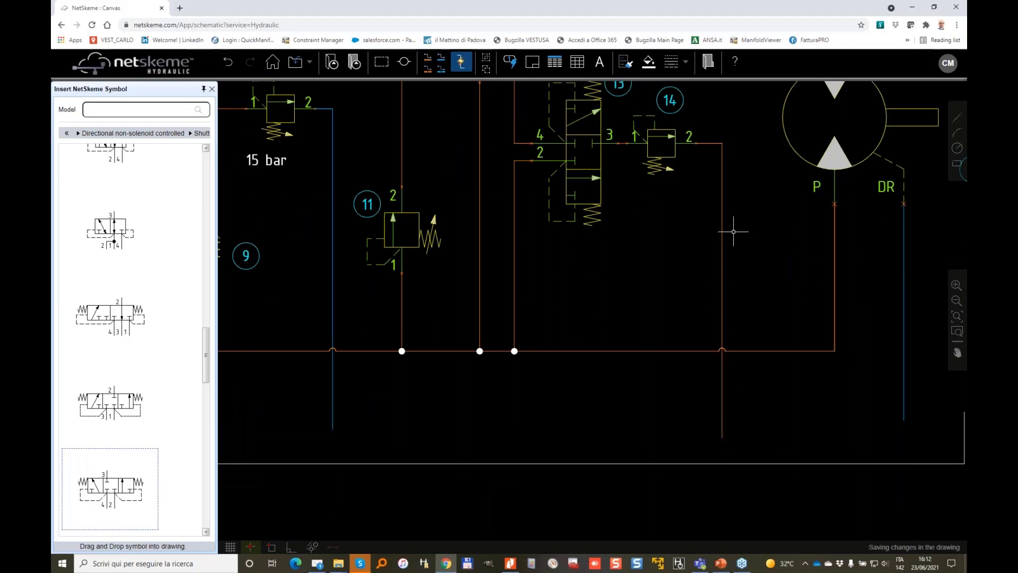
# - Change the connection type of the line from relief valve 14's port 2 to the reservoir to a tank line
pyautogui.click(722, 196)
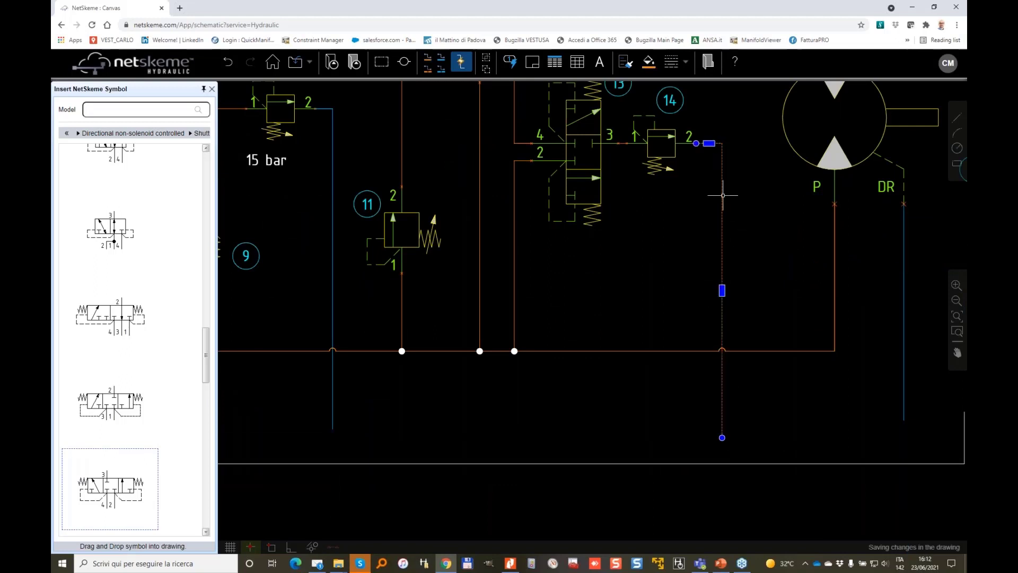
pyautogui.rightClick(722, 195)
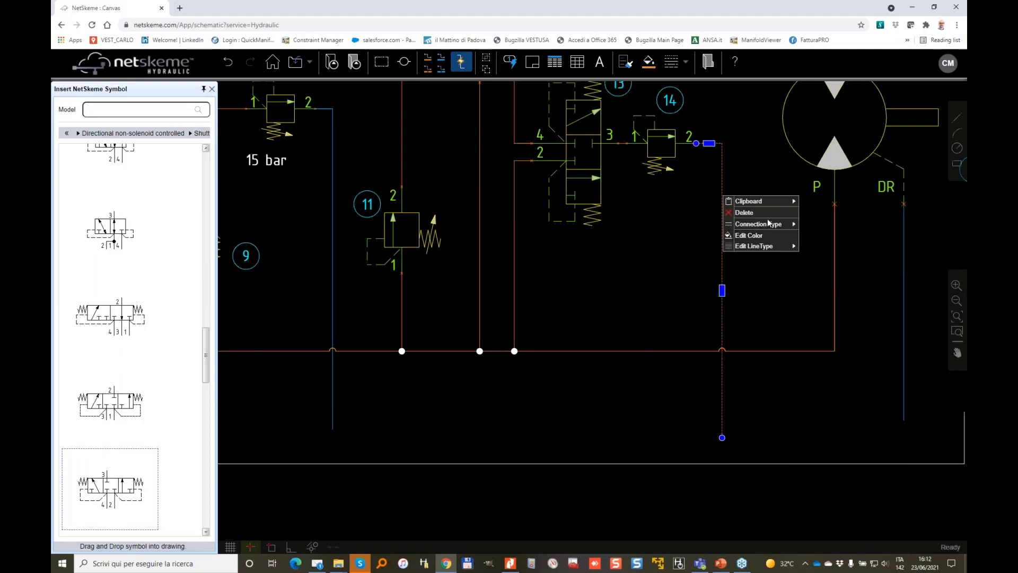
pyautogui.moveTo(769, 224)
pyautogui.click(826, 234)
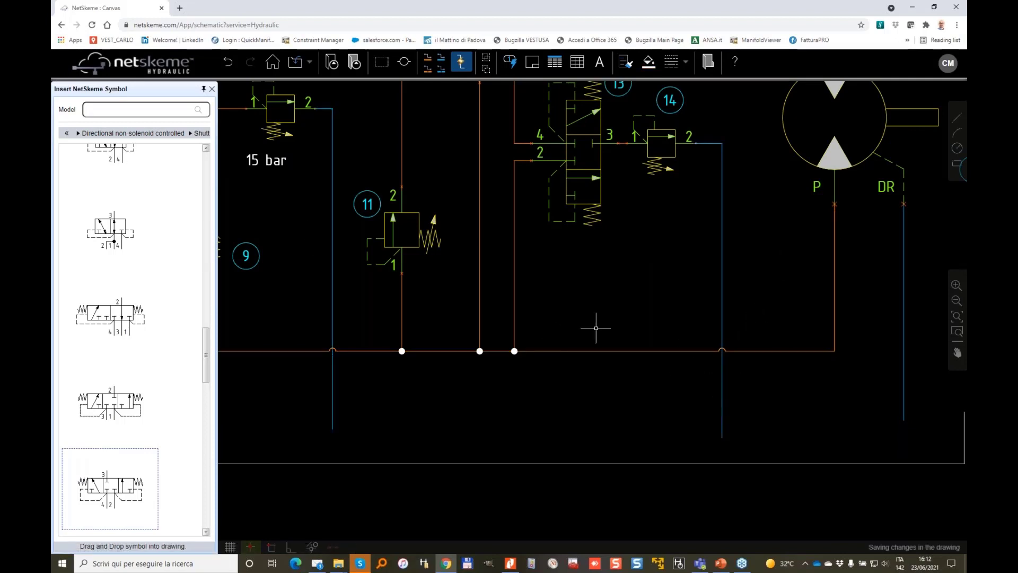
# - Insert a screw-in cartridge filter without bypass on the vertical tank line downstream of relief valve 14
pyautogui.click(402, 229)
pyautogui.click(67, 133)
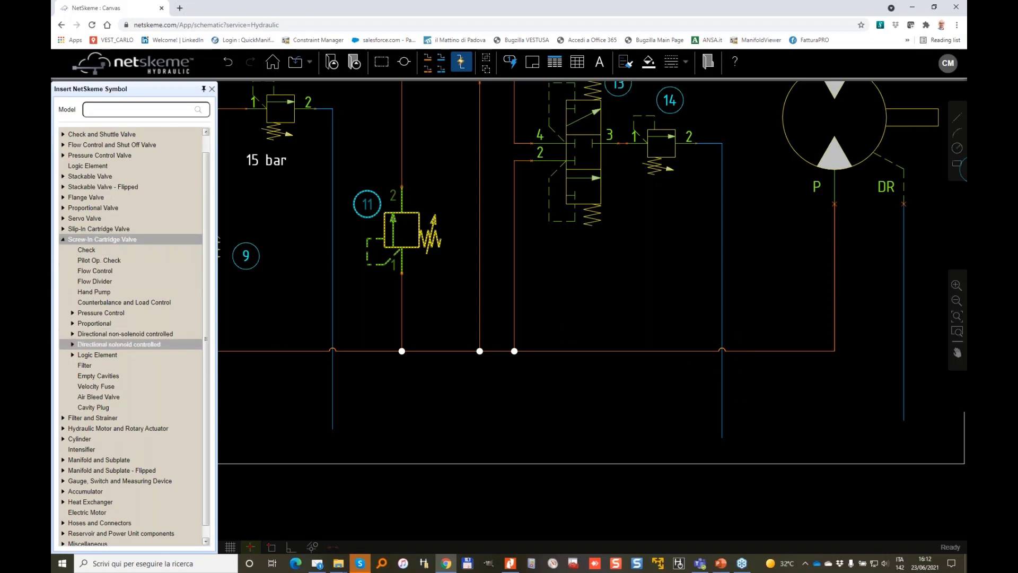
pyautogui.click(92, 365)
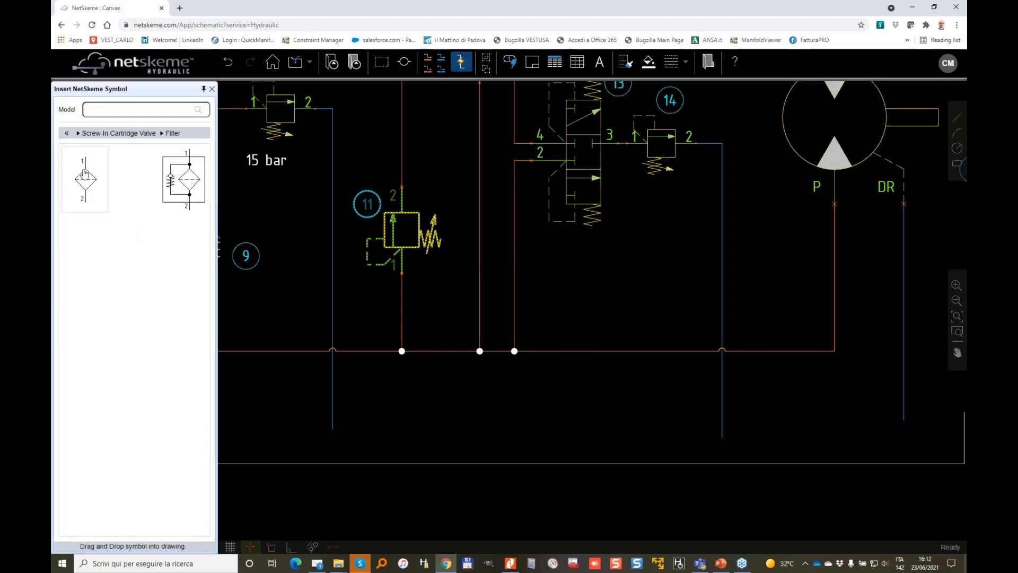
pyautogui.moveTo(84, 172)
pyautogui.mouseDown()
pyautogui.moveTo(424, 212)
pyautogui.moveTo(720, 220)
pyautogui.moveTo(722, 187)
pyautogui.mouseUp()
# - Reconnect relief valve 14's tank line so it ends at filter 15's port 1, and move the filter slightly up
pyautogui.click(728, 312)
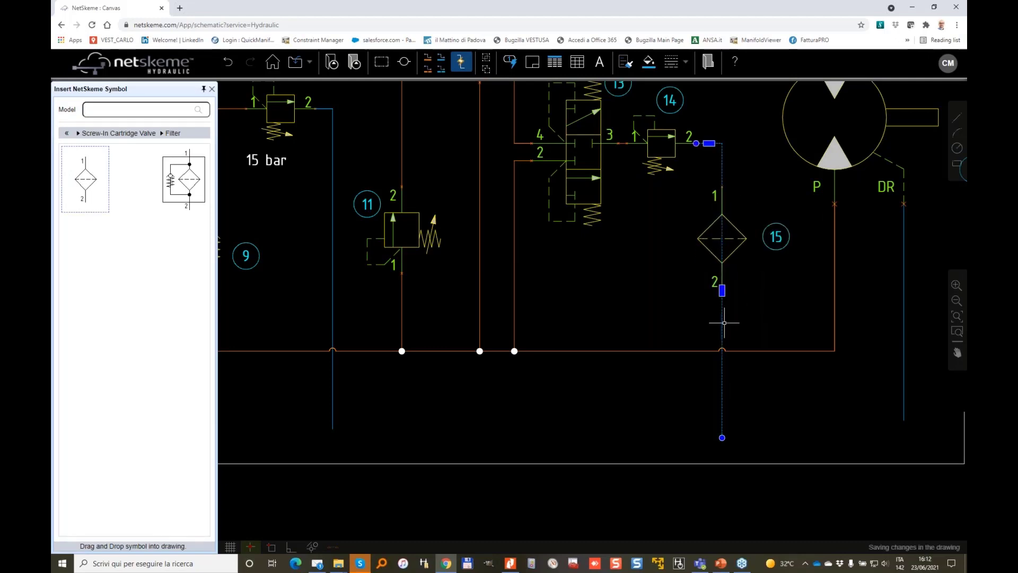
pyautogui.click(721, 437)
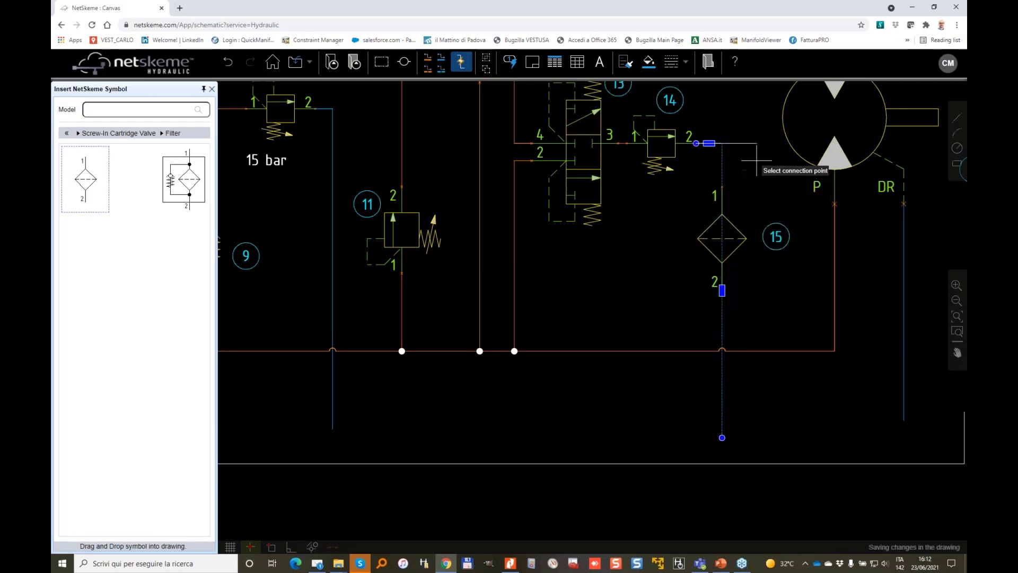
pyautogui.click(722, 187)
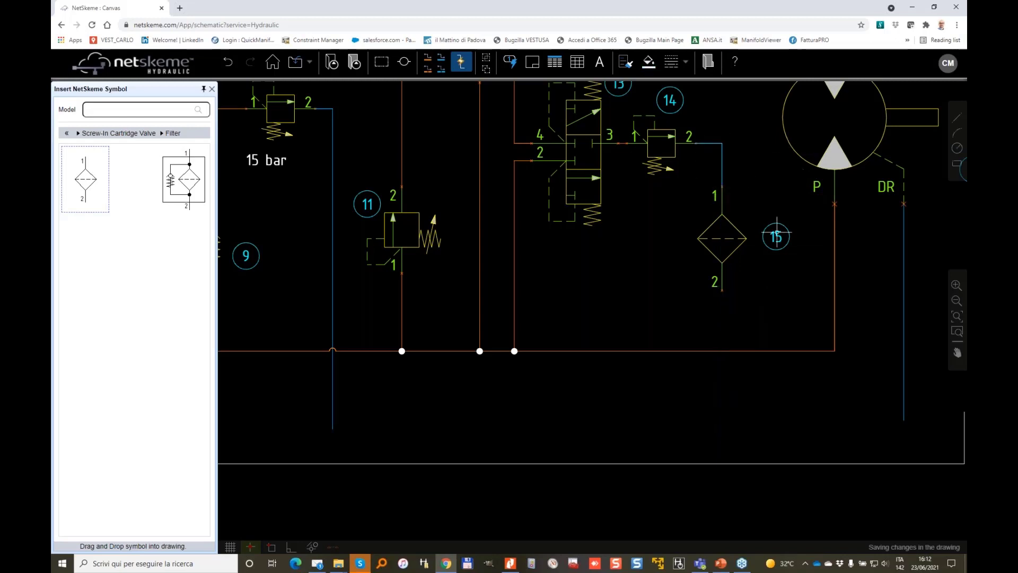
pyautogui.moveTo(731, 258); pyautogui.dragTo(730, 233)
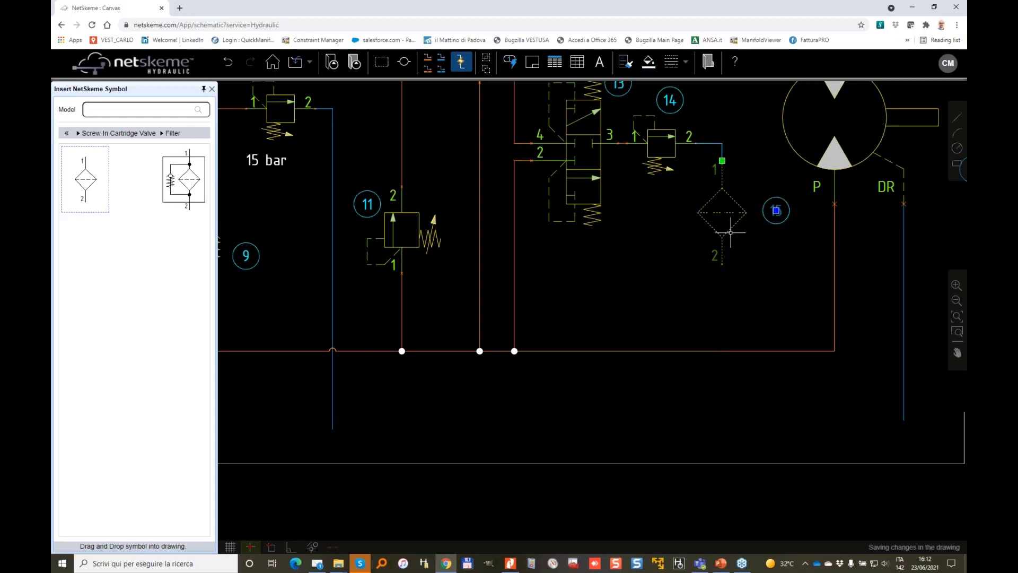
# - Insert a heat exchanger cooler with coolant flow lines below filter 15, above the reservoir bottom
pyautogui.click(66, 133)
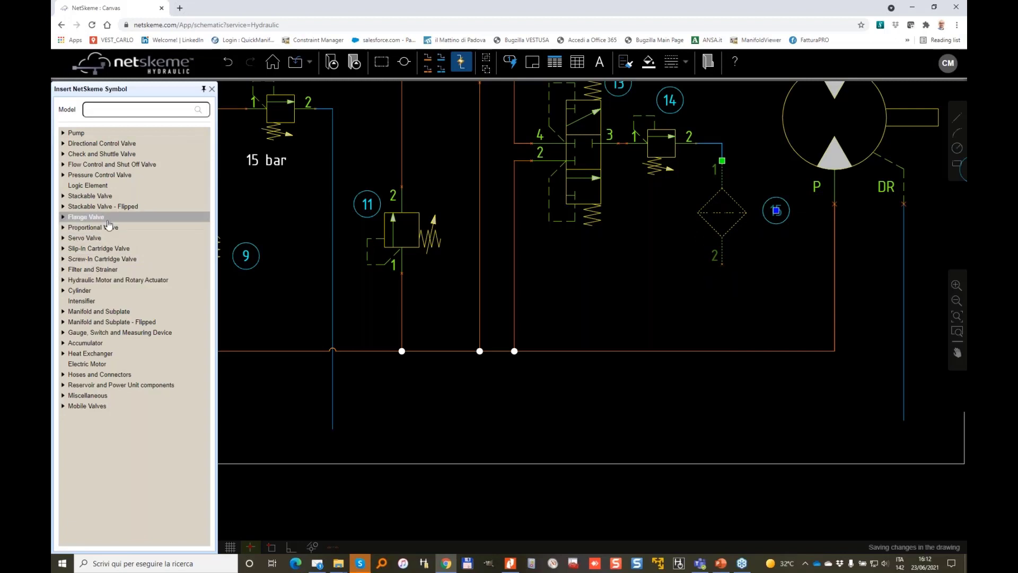
pyautogui.click(65, 354)
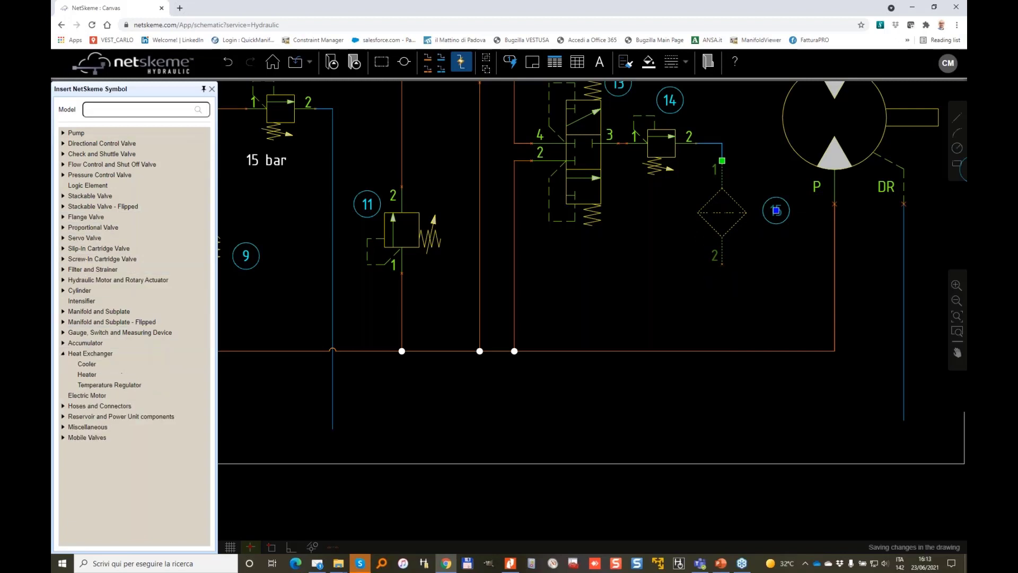
pyautogui.click(87, 364)
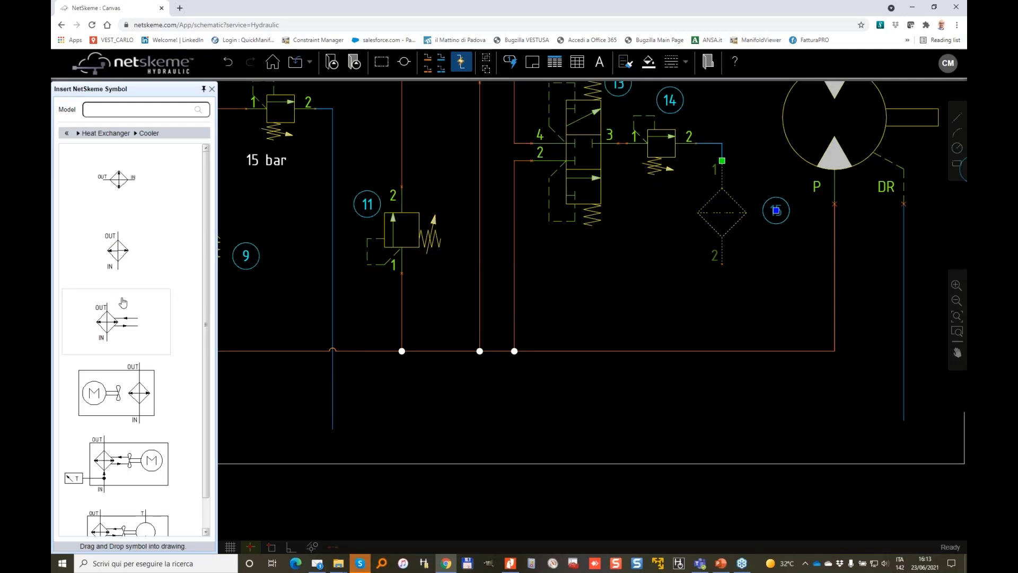
pyautogui.moveTo(123, 302); pyautogui.dragTo(592, 331)
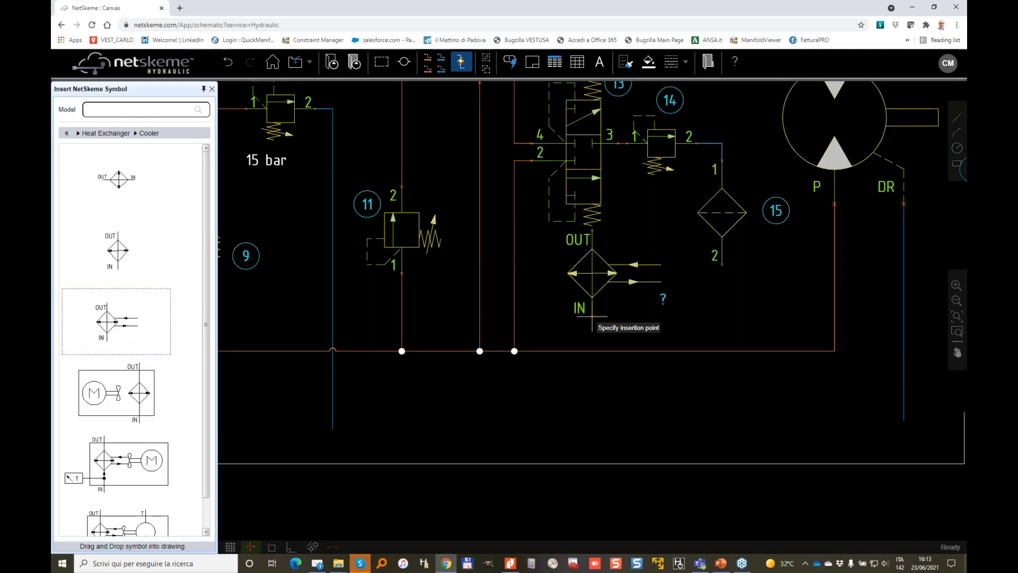
pyautogui.scroll(2, 715, 334)
pyautogui.click(714, 438)
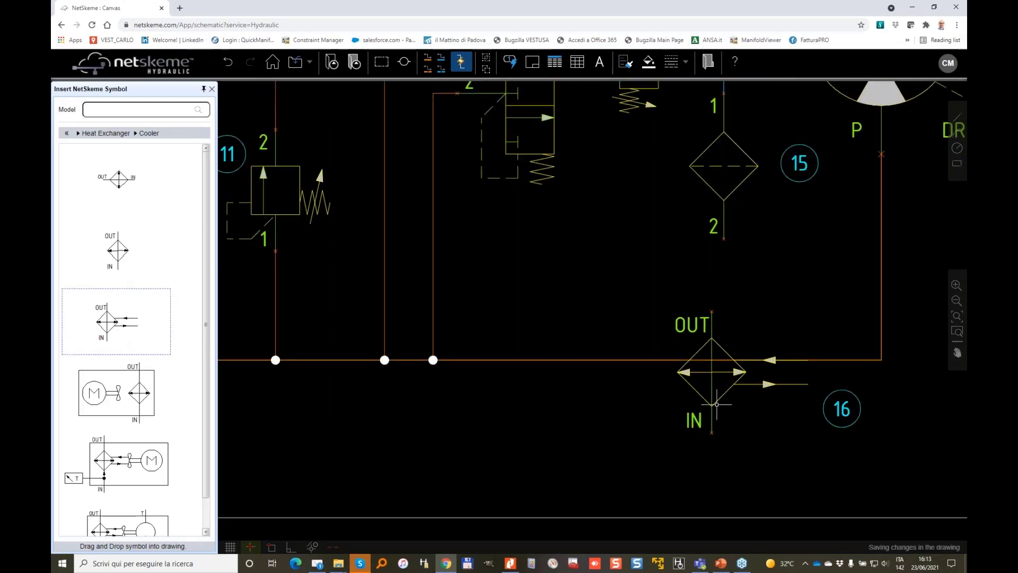
# - Flip cooler 16 so its IN port faces up and align it vertically beneath filter 15
pyautogui.click(716, 402)
pyautogui.rightClick(715, 401)
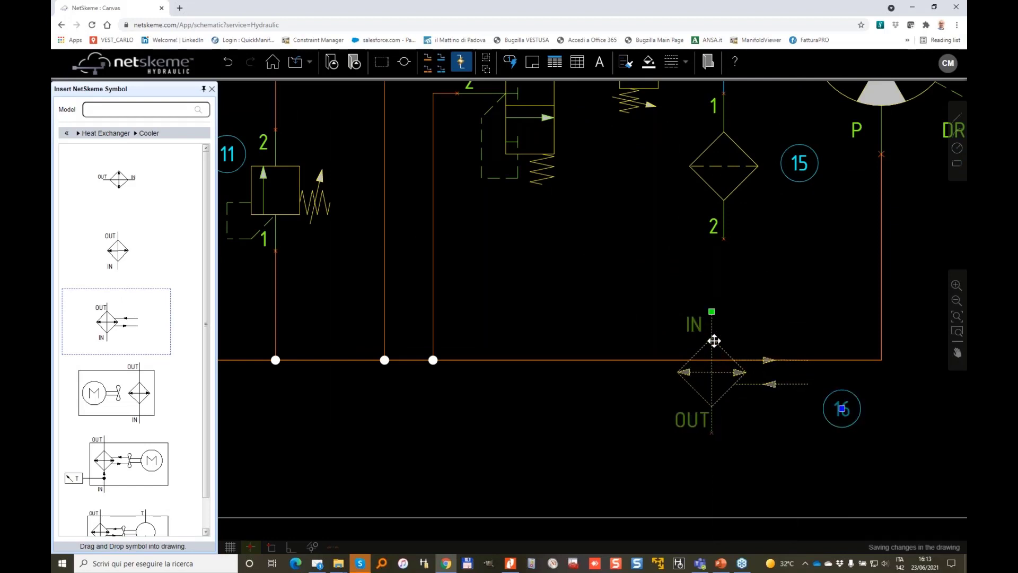
pyautogui.moveTo(714, 340); pyautogui.dragTo(728, 321)
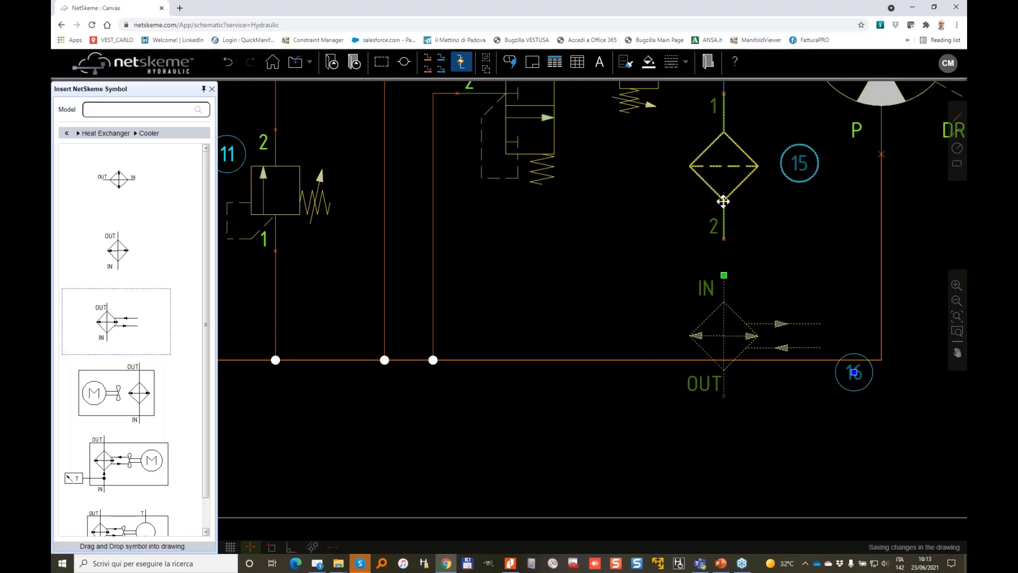
# - Connect filter 15's port 2 to cooler 16's IN port, and run a tank line from its OUT port into the reservoir
pyautogui.scroll(3, 722, 265)
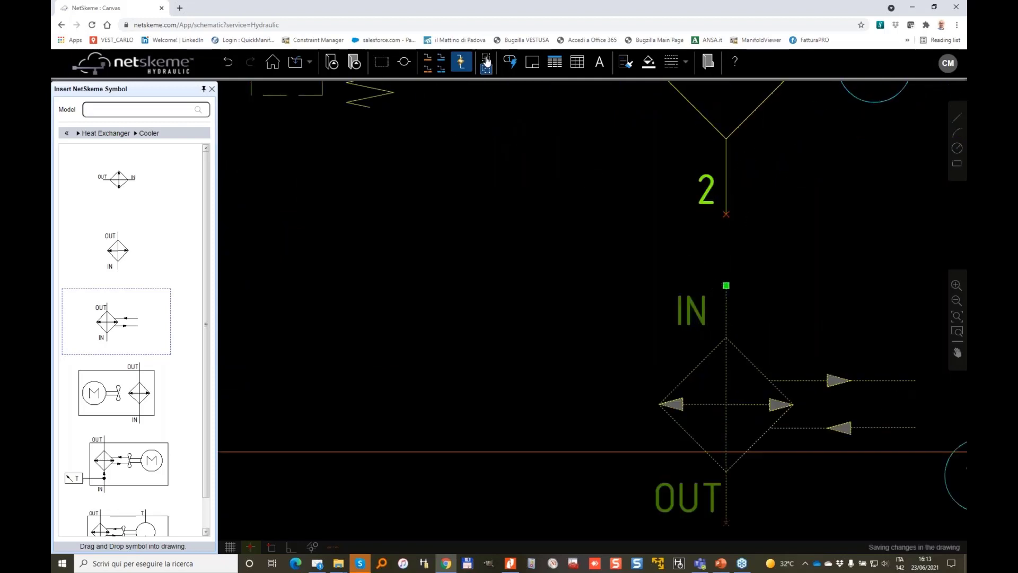
pyautogui.click(428, 57)
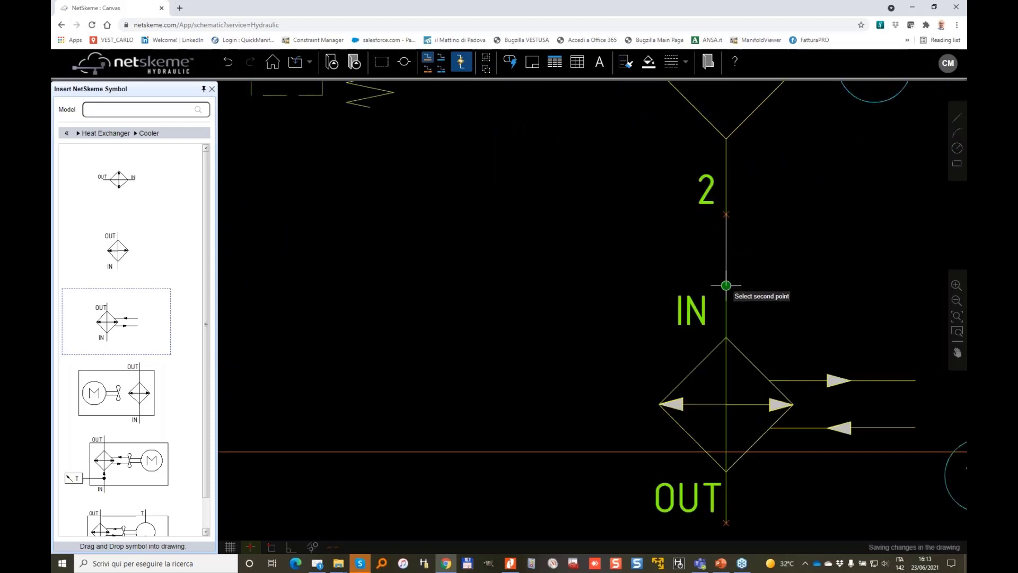
pyautogui.scroll(-3, 731, 287)
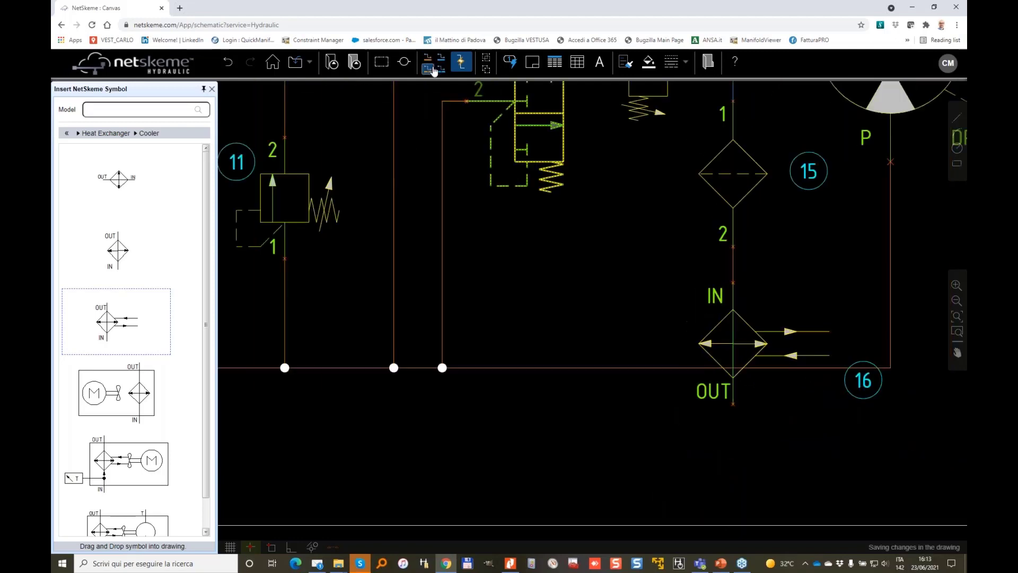
pyautogui.click(732, 404)
pyautogui.click(733, 488)
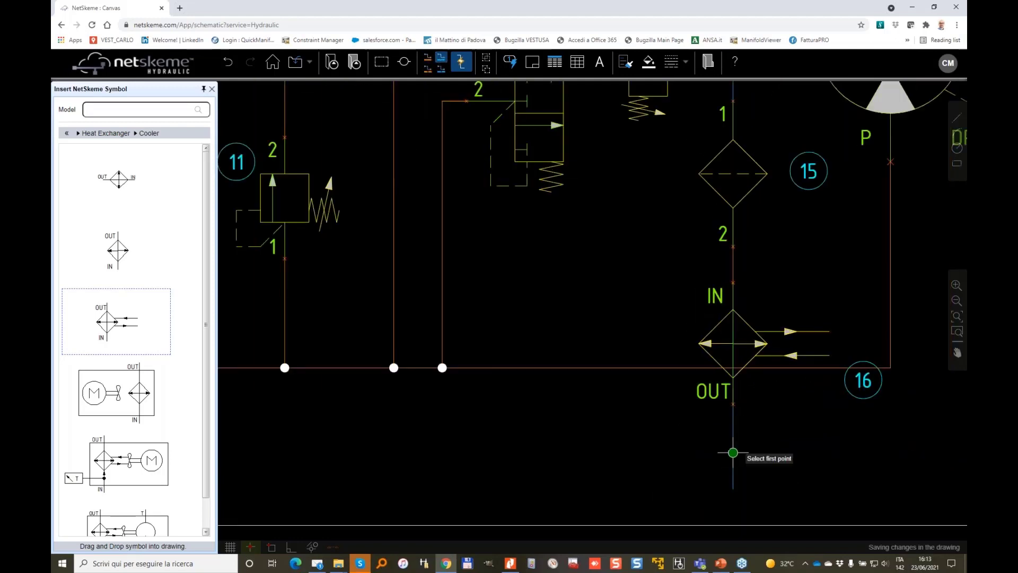
# - Change the connection type of the line between filter 15 and cooler 16 to a tank line
pyautogui.click(733, 246)
pyautogui.rightClick(732, 260)
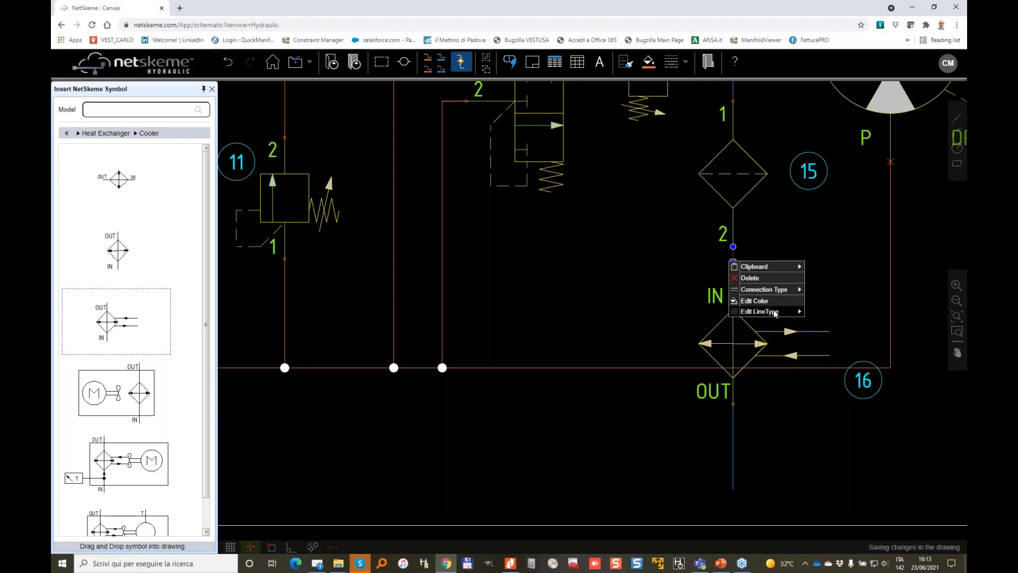
pyautogui.moveTo(790, 289)
pyautogui.click(841, 300)
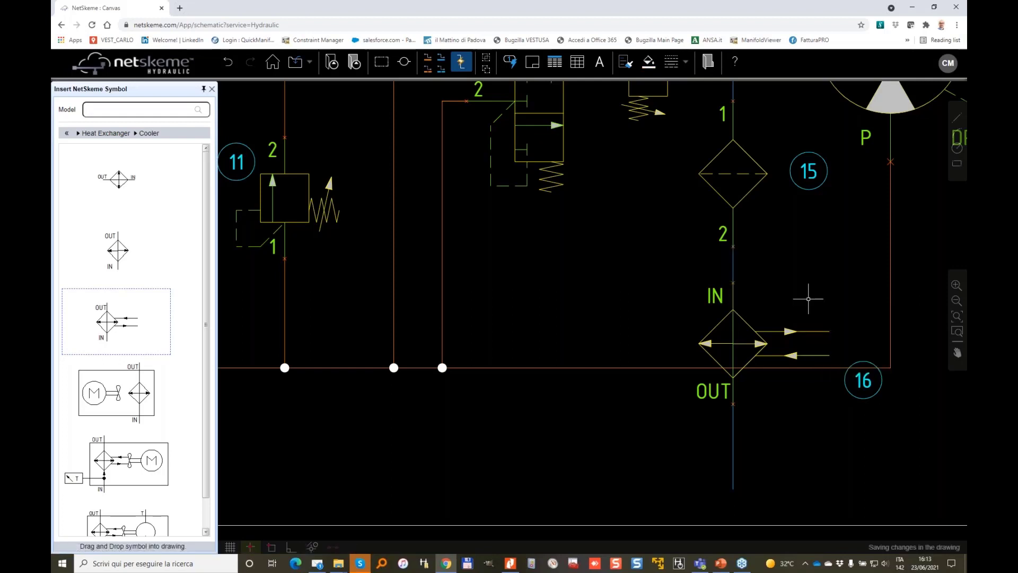
# - Move the lower main loop line down so it passes below cooler 16
pyautogui.scroll(-3, 669, 372)
pyautogui.click(609, 370)
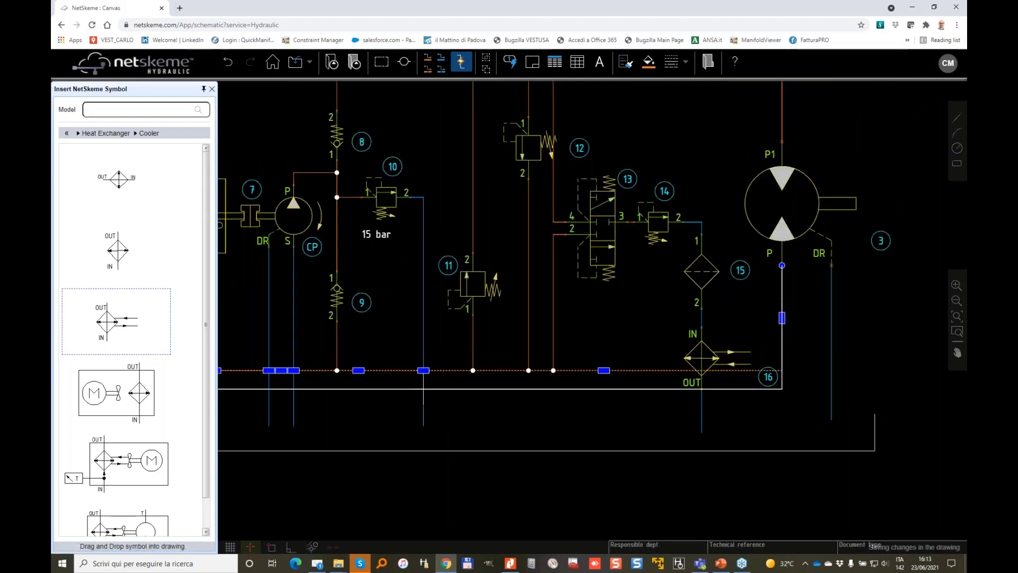
pyautogui.press('Escape')
pyautogui.scroll(-1, 576, 342)
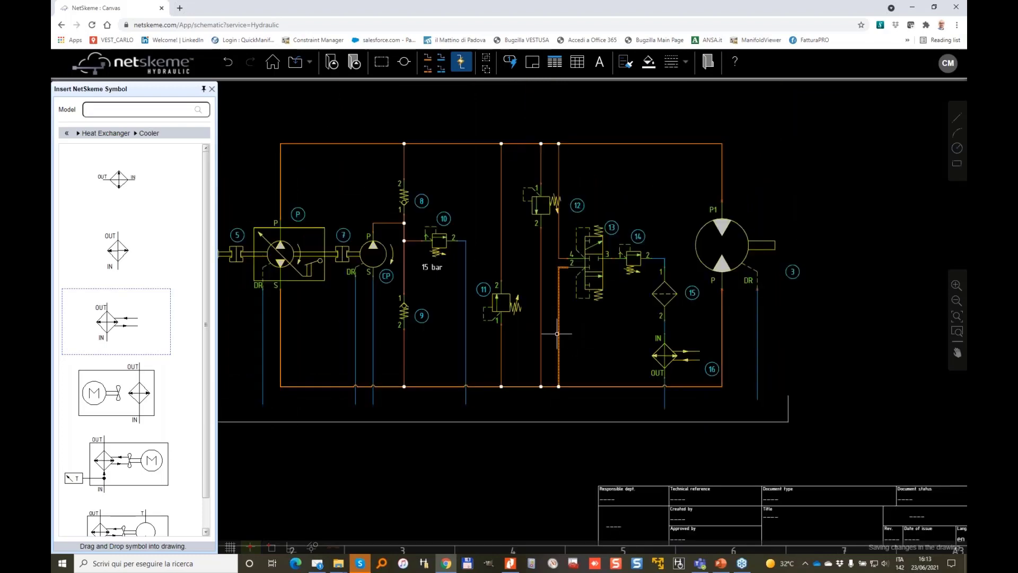
pyautogui.moveTo(563, 326); pyautogui.dragTo(629, 354, button='middle')
pyautogui.scroll(-2, 630, 332)
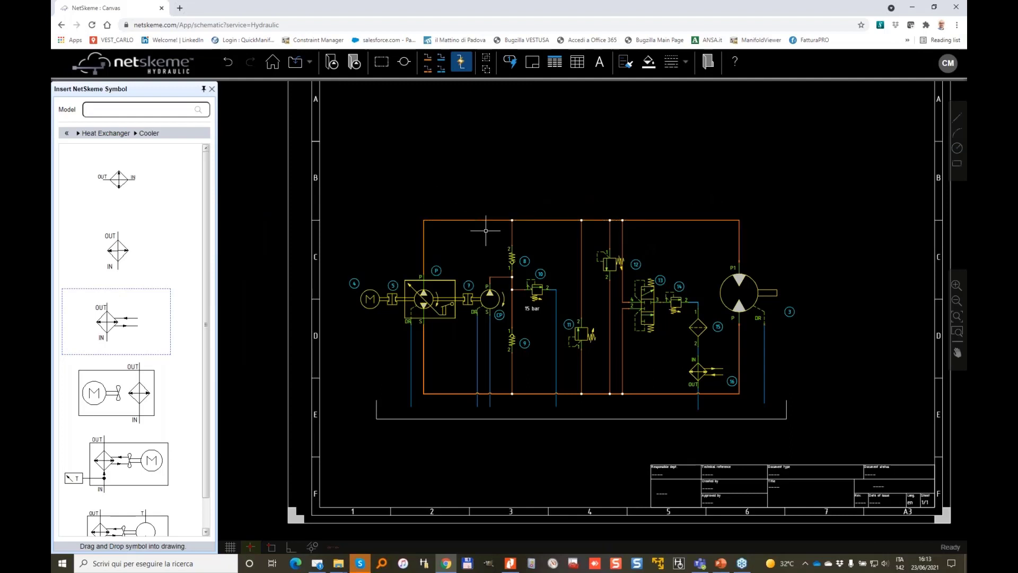
pyautogui.moveTo(486, 230); pyautogui.dragTo(516, 207, button='middle')
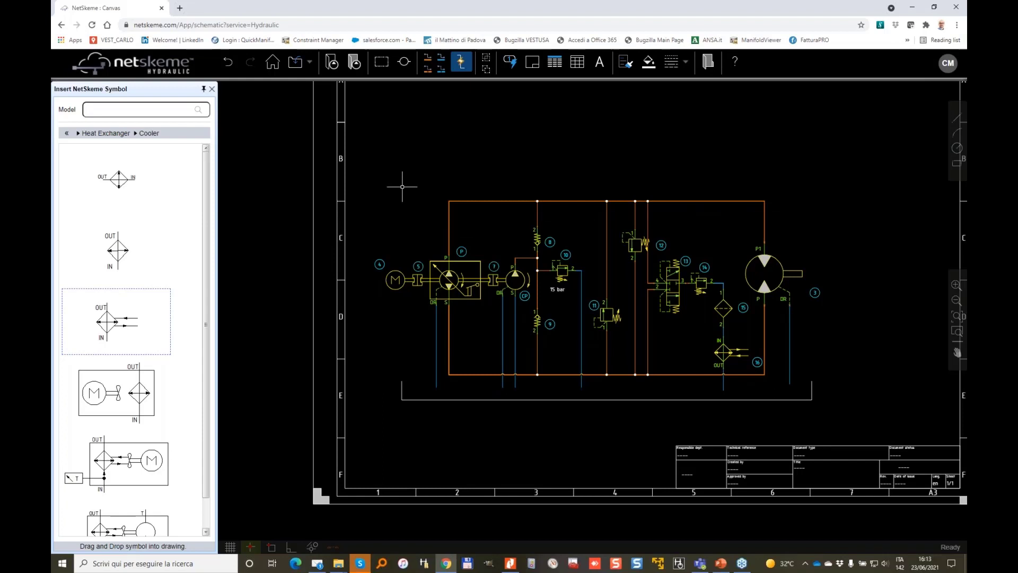
pyautogui.moveTo(644, 245); pyautogui.dragTo(575, 230, button='middle')
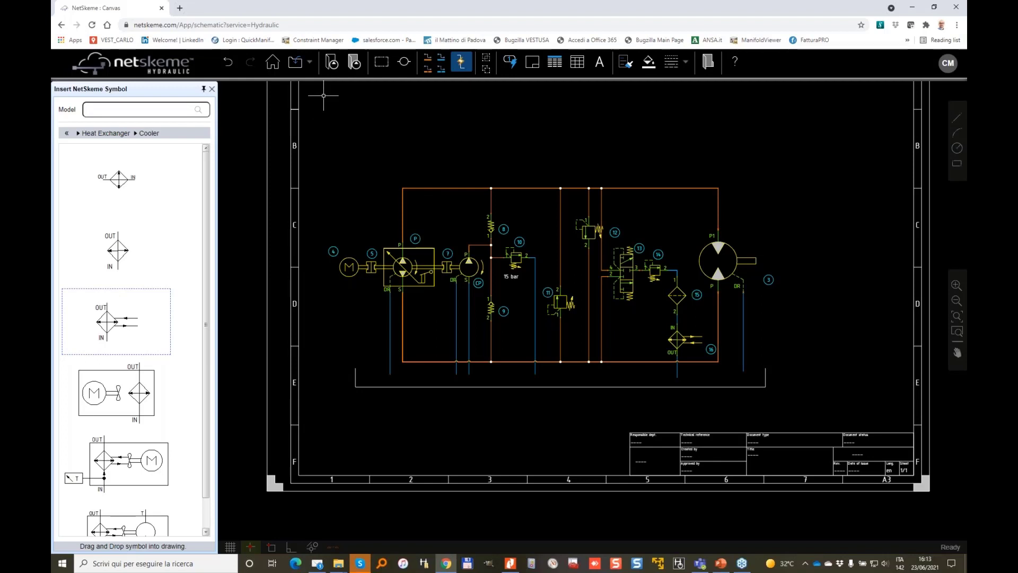
# - Close the browser with the drawing open, minimise the Skype window, and reopen Chrome at netskeme.com
pyautogui.click(958, 9)
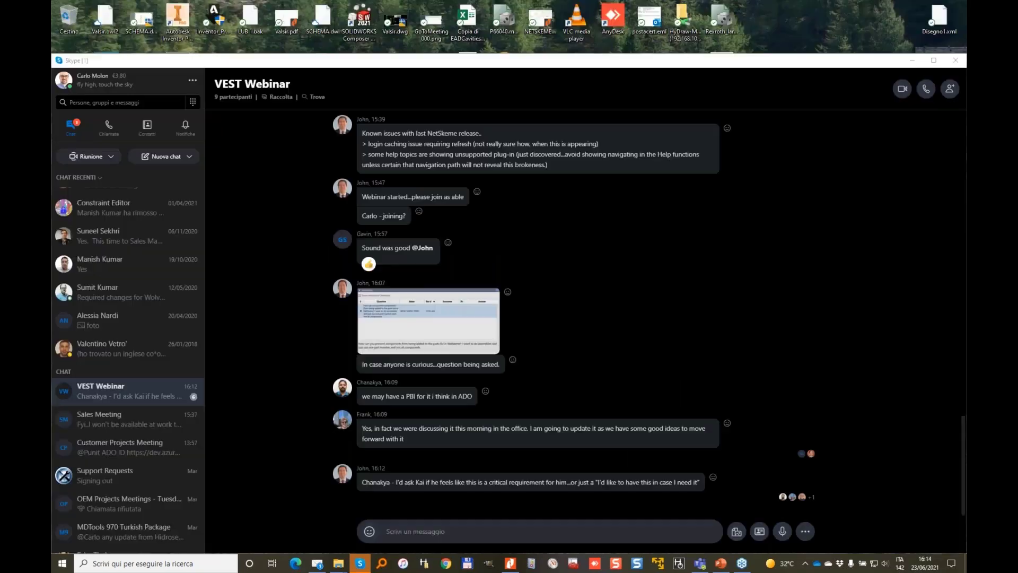
pyautogui.click(909, 61)
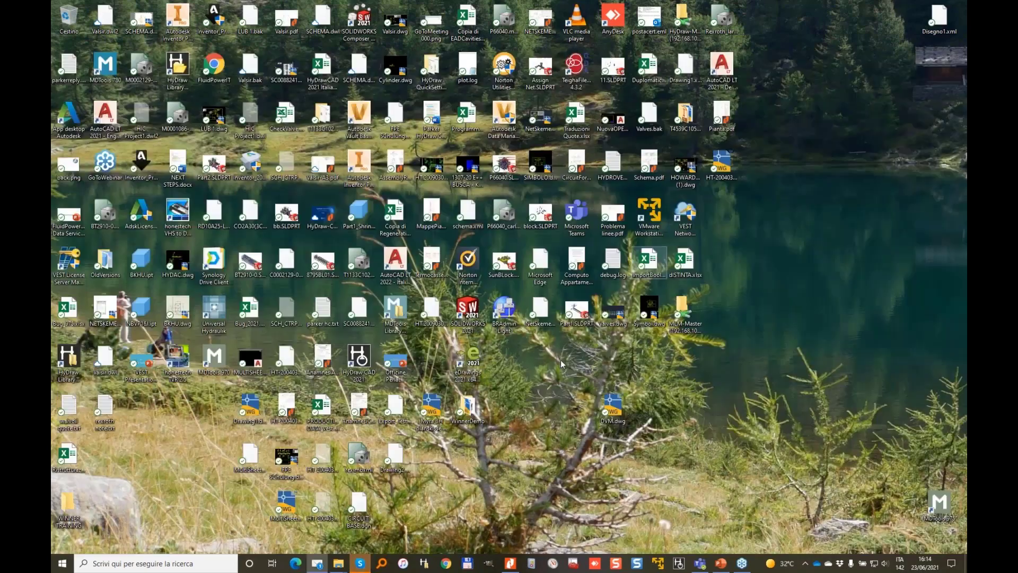
pyautogui.click(446, 563)
pyautogui.write('net')
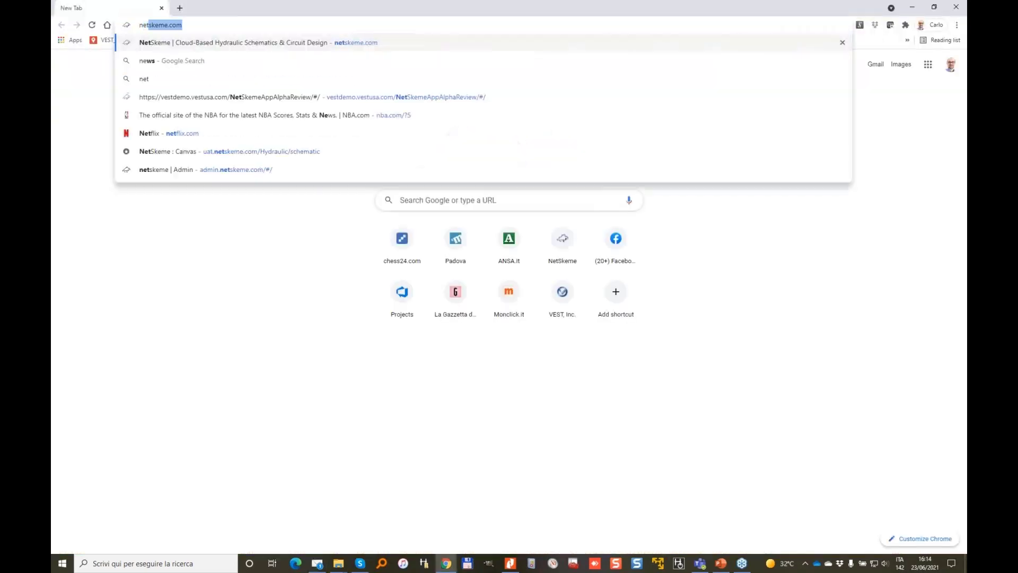
pyautogui.press('Return')
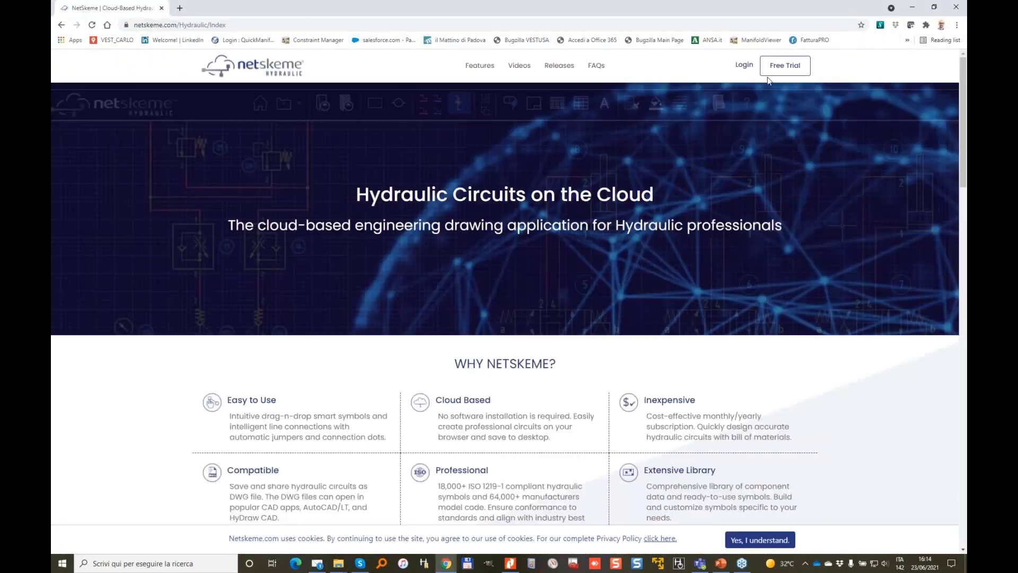
# - Sign in to NetSkeme with the prefilled credentials and agree to continue the login, restoring the last saved workspace
pyautogui.click(742, 63)
pyautogui.click(518, 301)
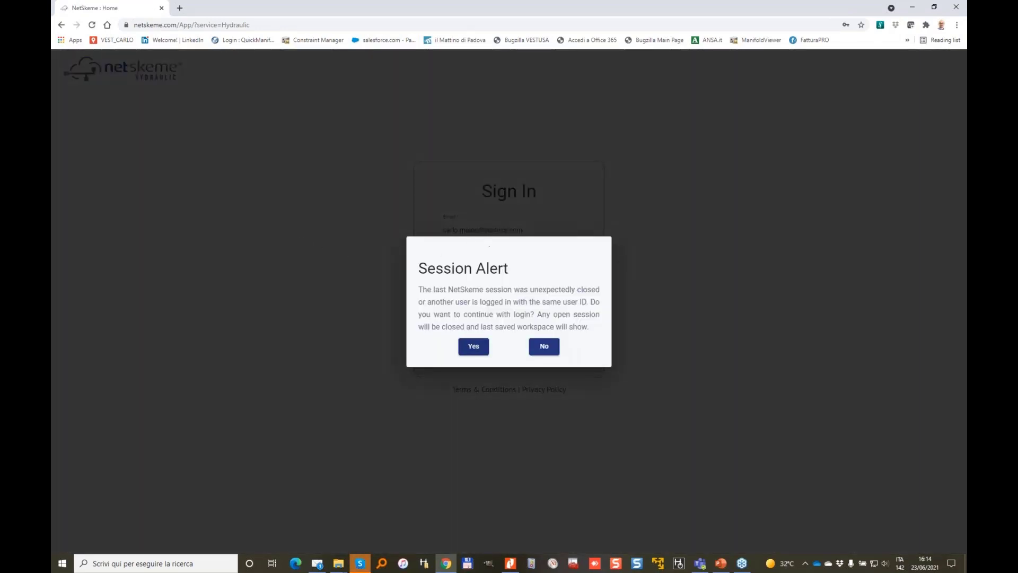
pyautogui.click(473, 347)
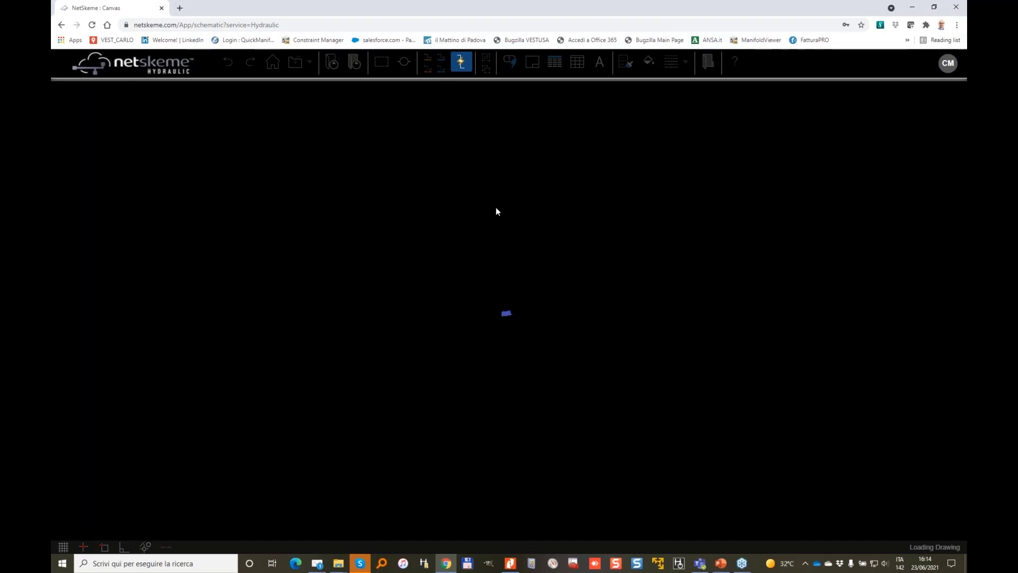
# - Check the restored drawing for the complete closed-loop circuit, including filter 15 and cooler 16
pyautogui.moveTo(393, 233); pyautogui.dragTo(498, 222, button='middle')
pyautogui.scroll(2, 478, 217)
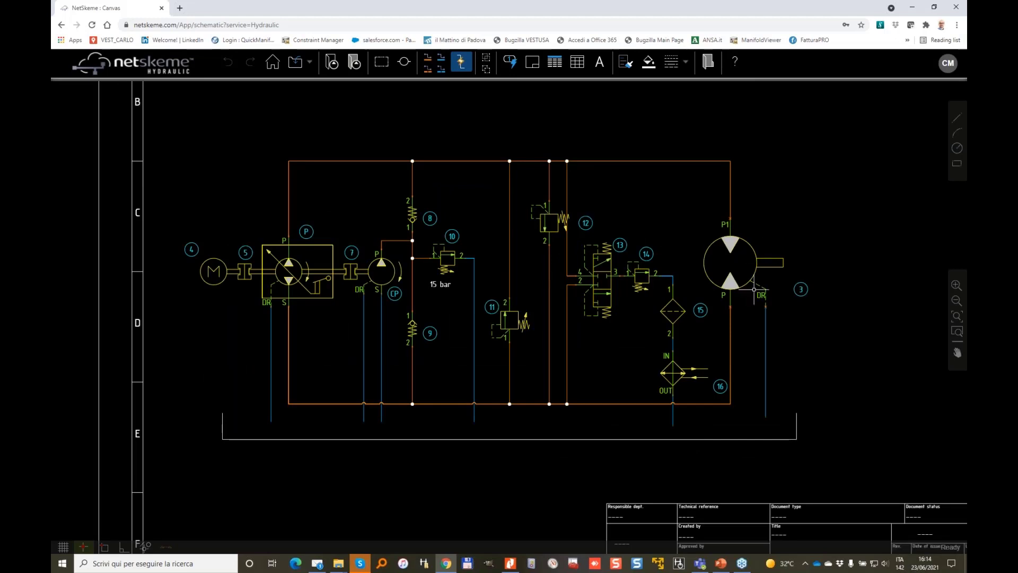
pyautogui.moveTo(800, 359); pyautogui.dragTo(797, 294, button='middle')
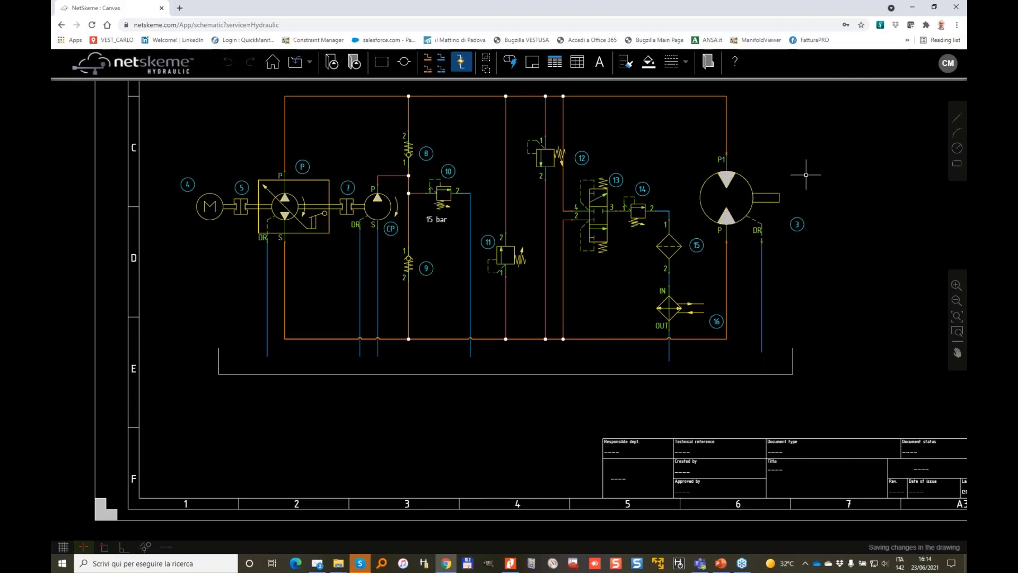
pyautogui.scroll(-3, 795, 216)
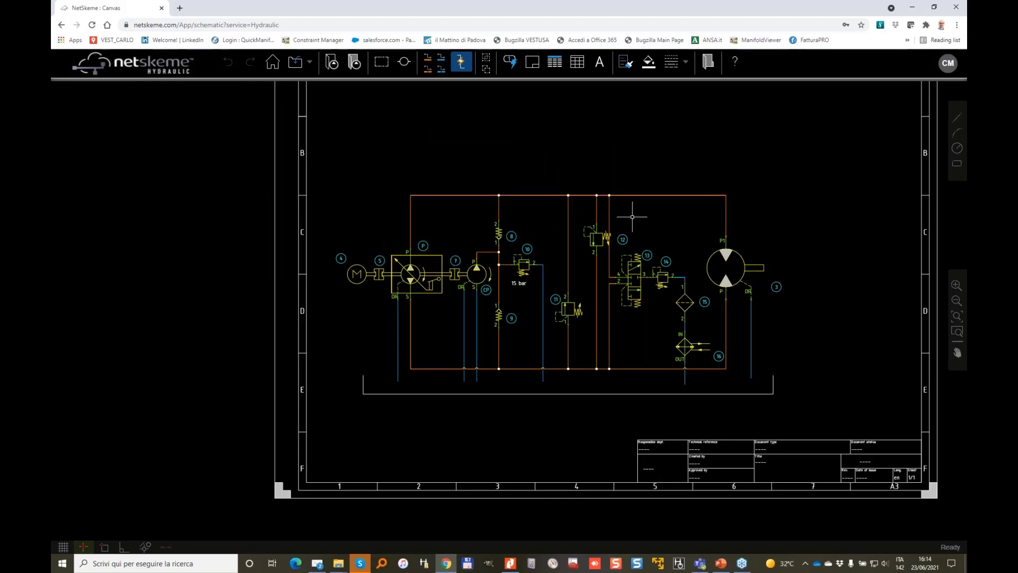
pyautogui.click(312, 169)
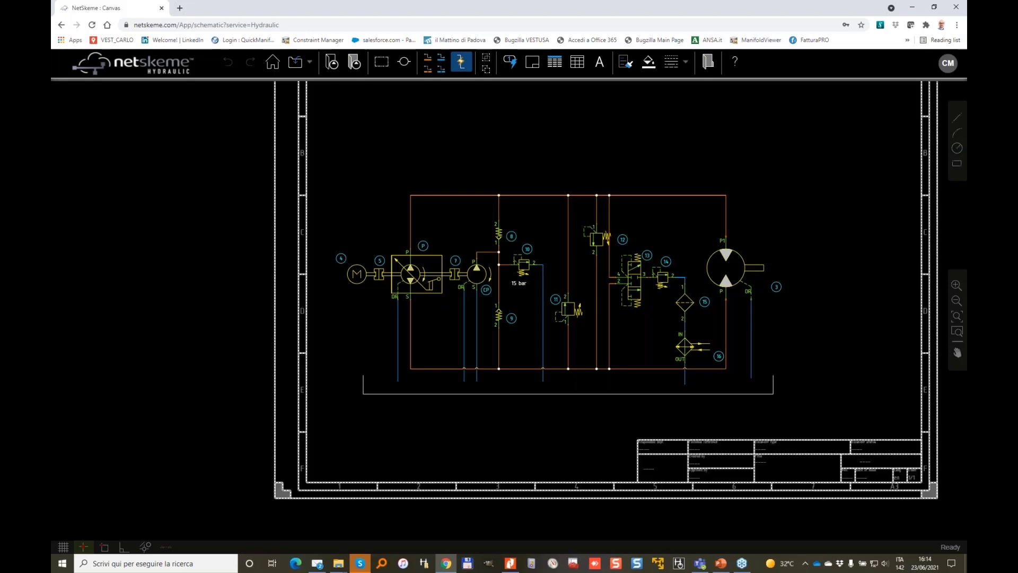
pyautogui.click(463, 126)
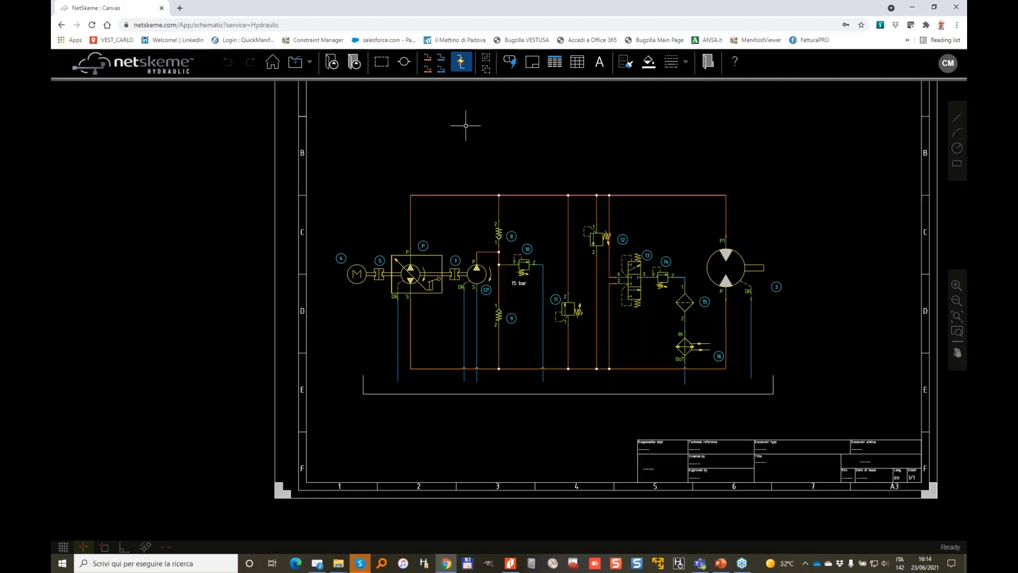
pyautogui.click(309, 62)
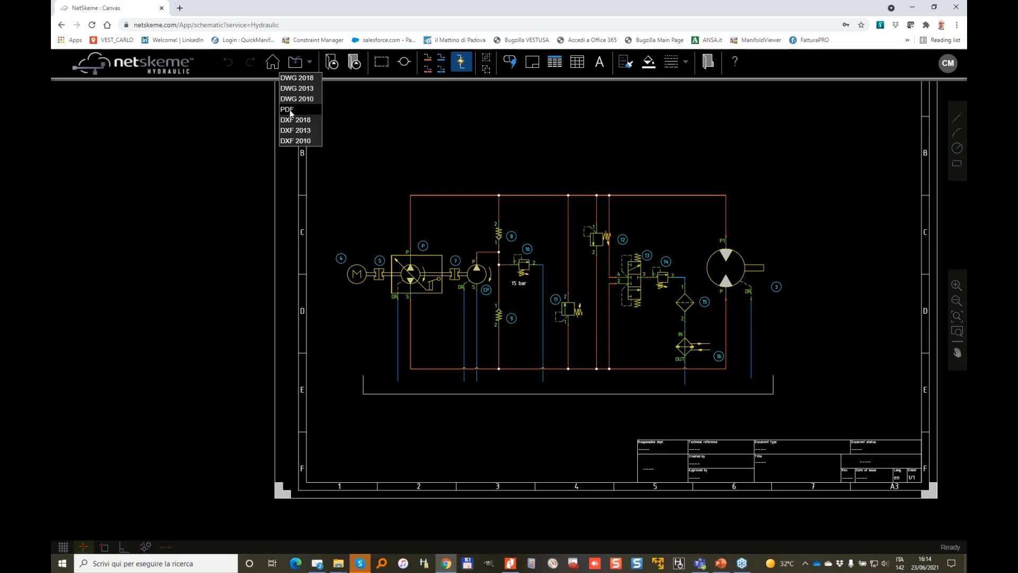
pyautogui.click(300, 78)
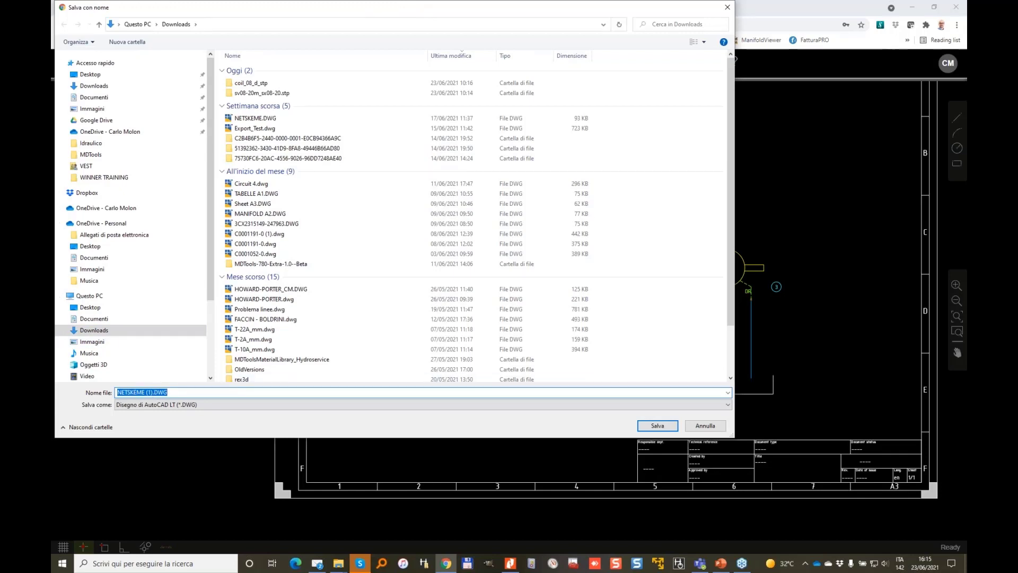
pyautogui.click(705, 426)
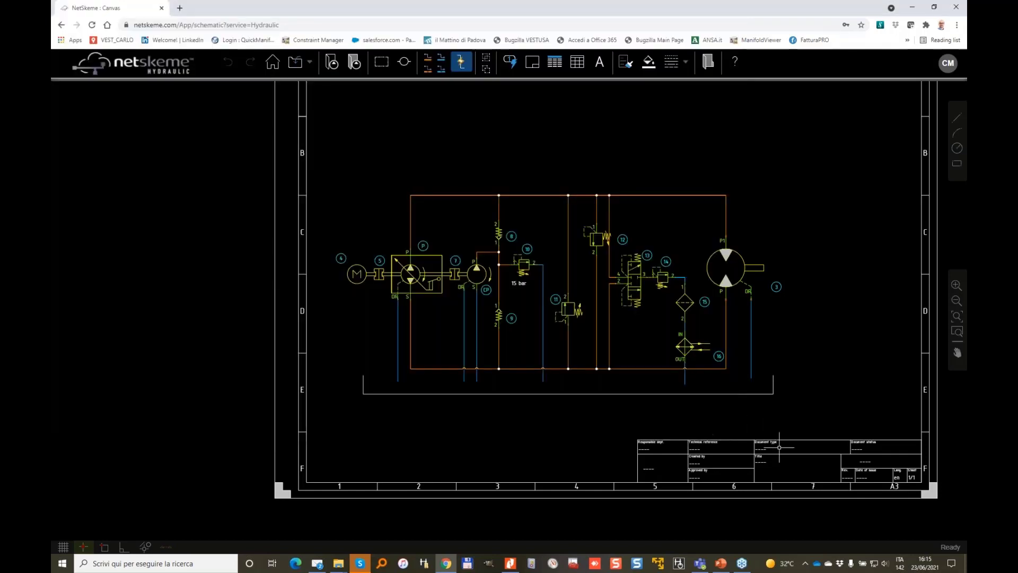
# - Set the Title field in the drawing's title block to HTC
pyautogui.scroll(4, 948, 530)
pyautogui.scroll(2, 575, 348)
pyautogui.doubleClick(580, 355)
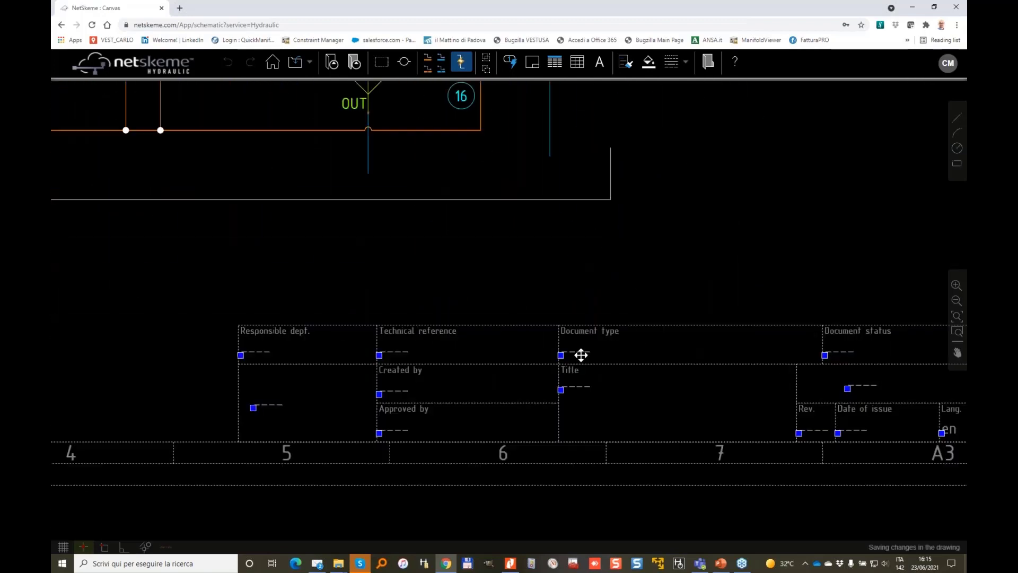
pyautogui.click(581, 385)
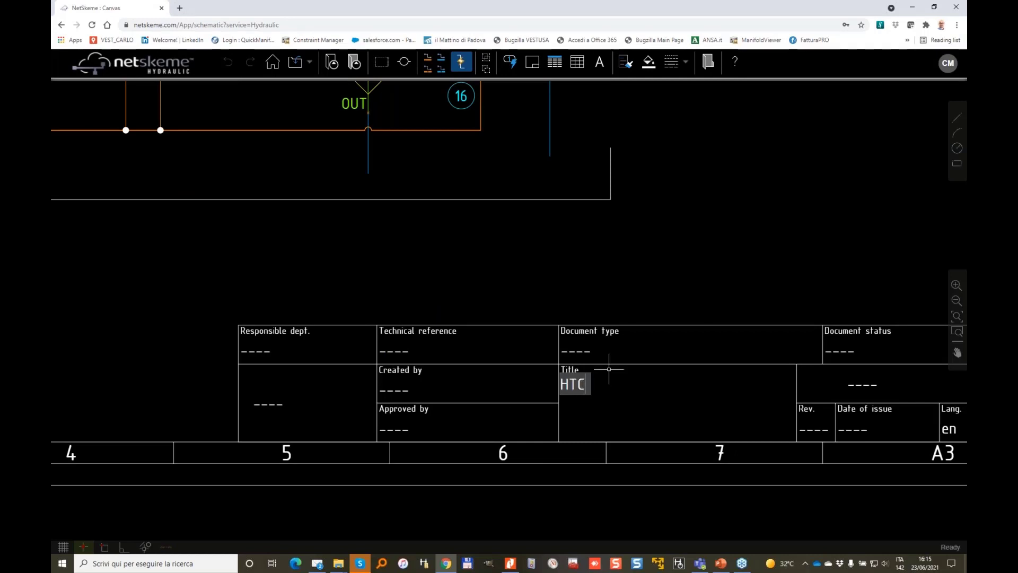
# - Fill in the title block's Document type field with SAMPLE DIAGRAM
pyautogui.click(580, 352)
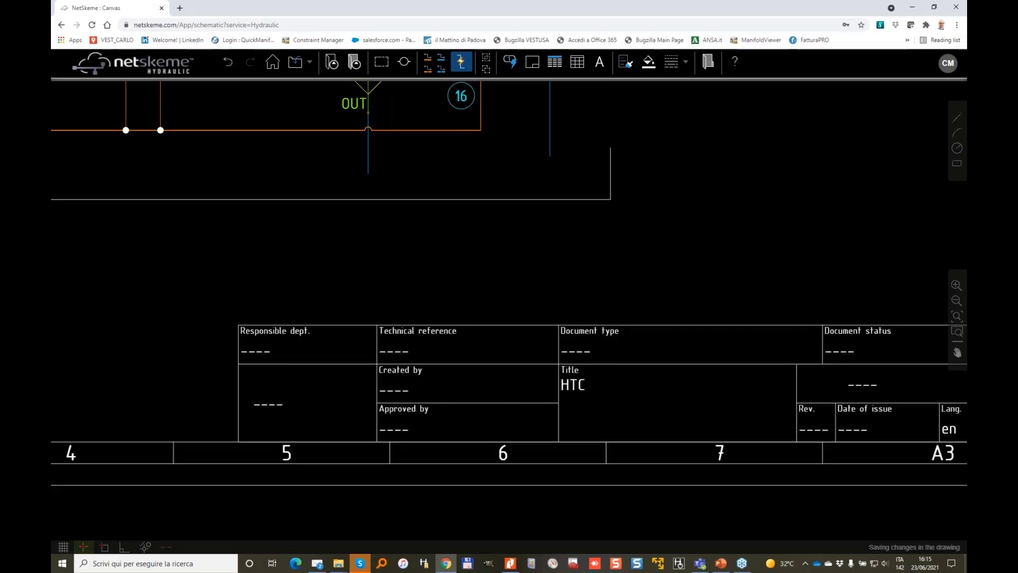
pyautogui.write('SAM')
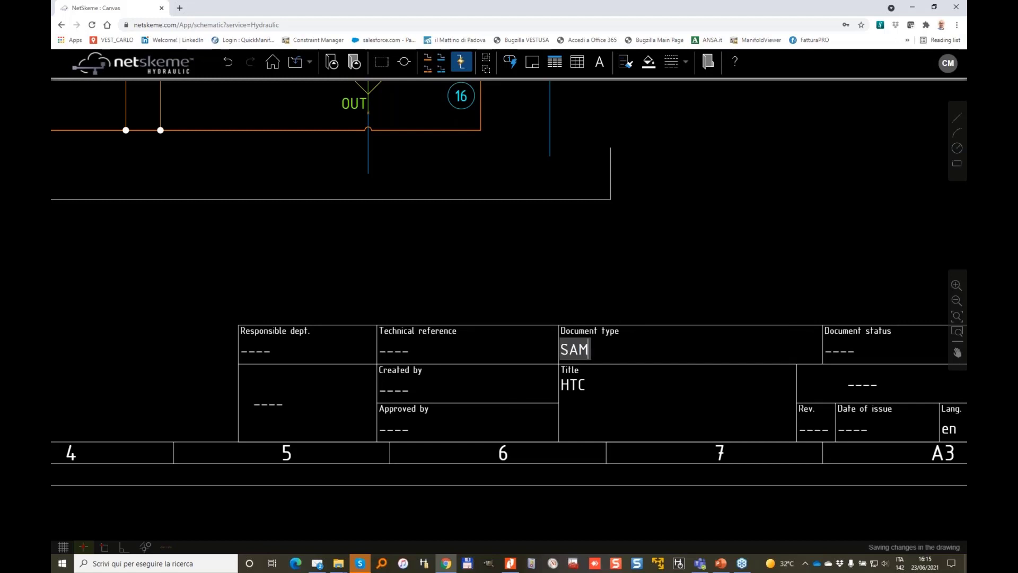
pyautogui.write('PE DIA')
pyautogui.press('BackSpace')
pyautogui.press('BackSpace')
pyautogui.press('BackSpace')
pyautogui.press('BackSpace')
pyautogui.press('BackSpace')
pyautogui.write('LE DI')
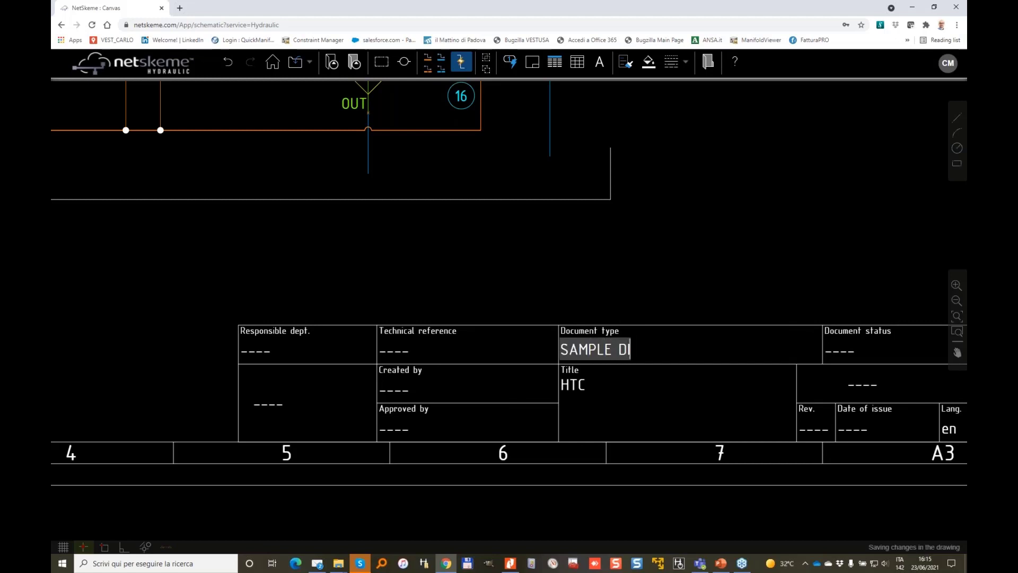
pyautogui.write('AGRA')
pyautogui.press('BackSpace')
pyautogui.write('RAM')
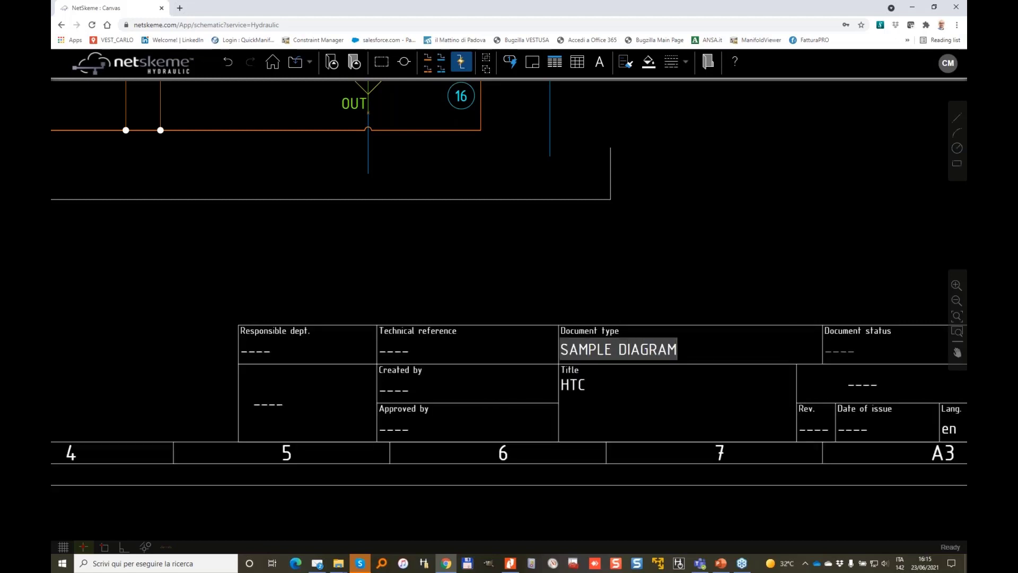
# - Set the title block's document status to SAMPLE and enter the author's initials in the Created by field
pyautogui.click(838, 349)
pyautogui.write('SAMPLE')
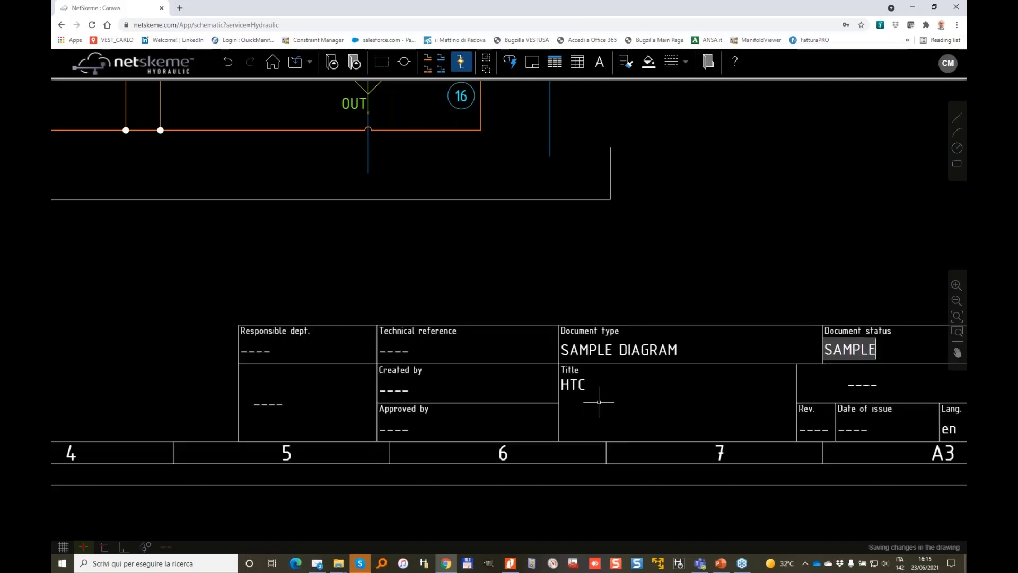
pyautogui.click(400, 393)
pyautogui.click(400, 393)
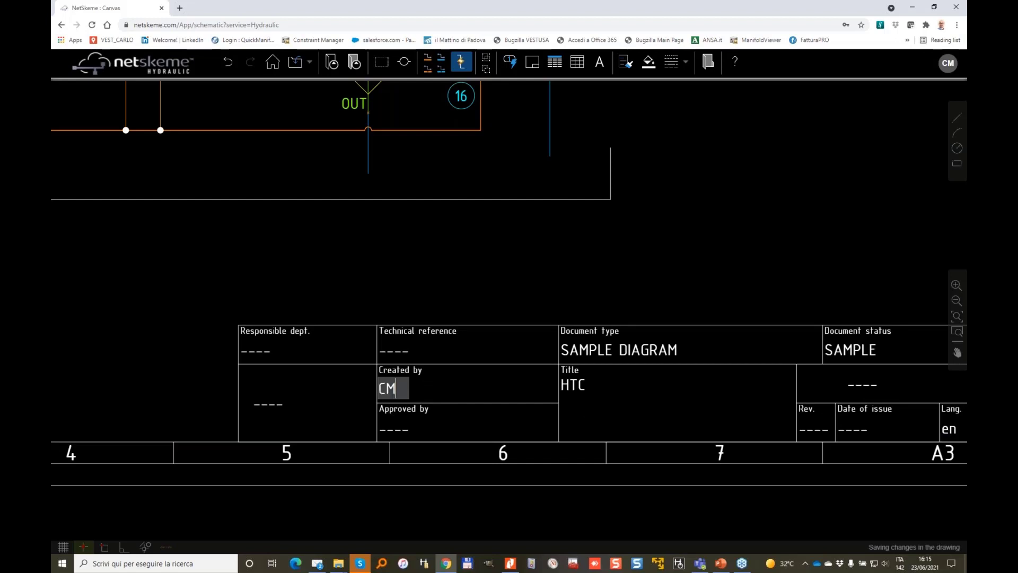
pyautogui.click(476, 253)
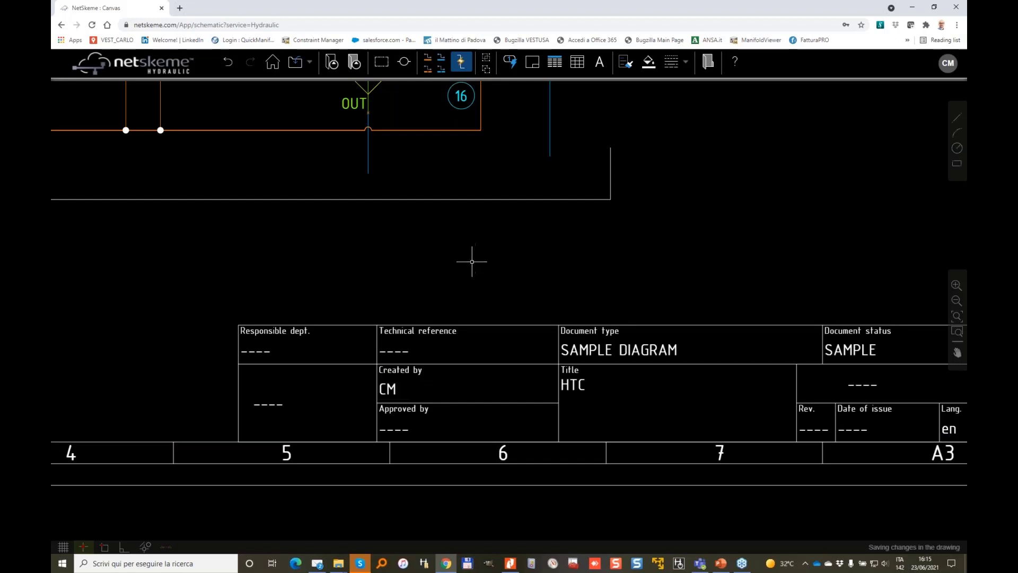
# - Start saving the drawing as a DWG file and browse to the 2021\Webinars folder on the Data (D:) drive
pyautogui.scroll(-3, 468, 263)
pyautogui.moveTo(468, 264); pyautogui.dragTo(645, 333, button='middle')
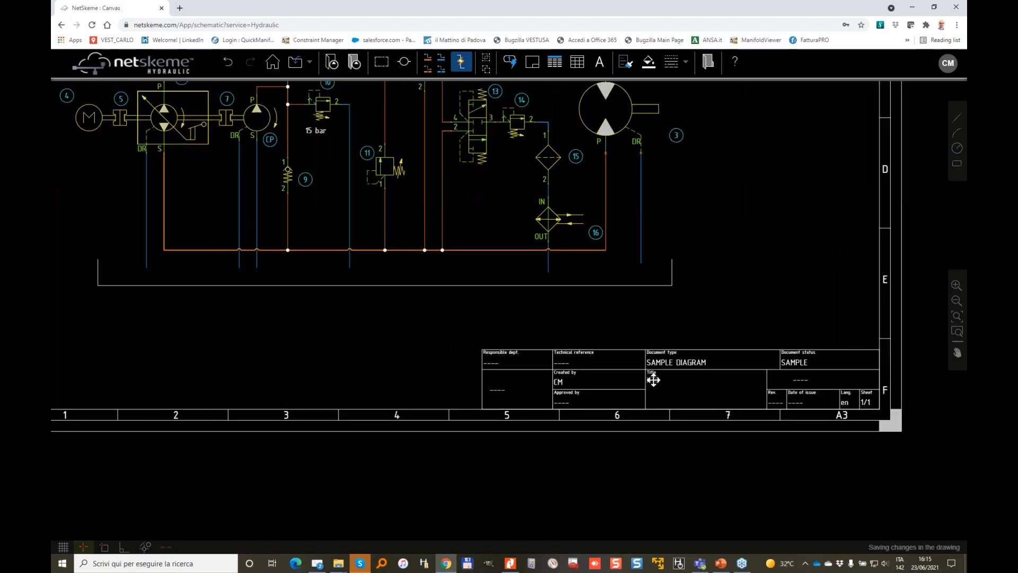
pyautogui.click(310, 62)
pyautogui.click(304, 77)
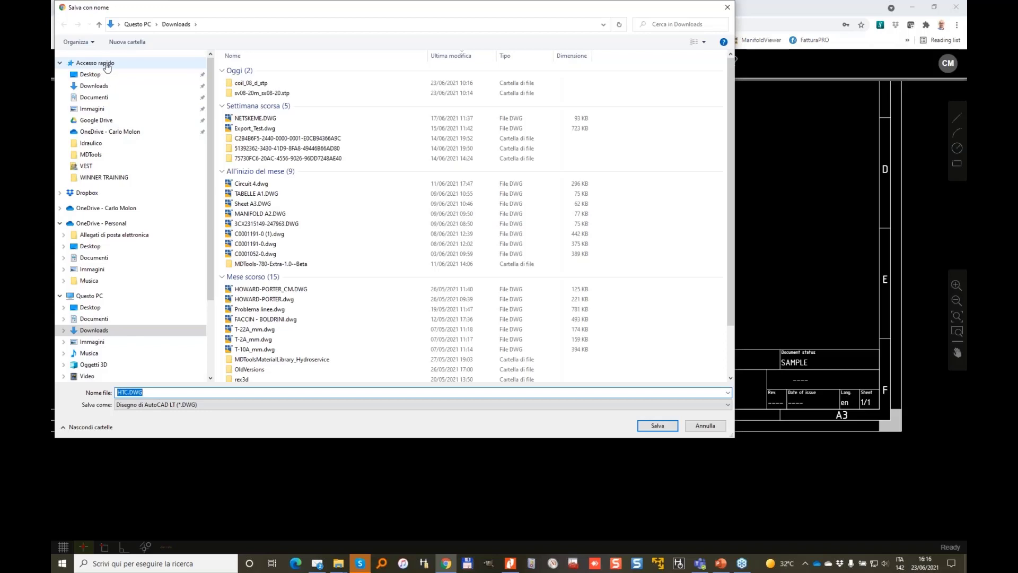
pyautogui.scroll(-3, 154, 254)
pyautogui.click(92, 291)
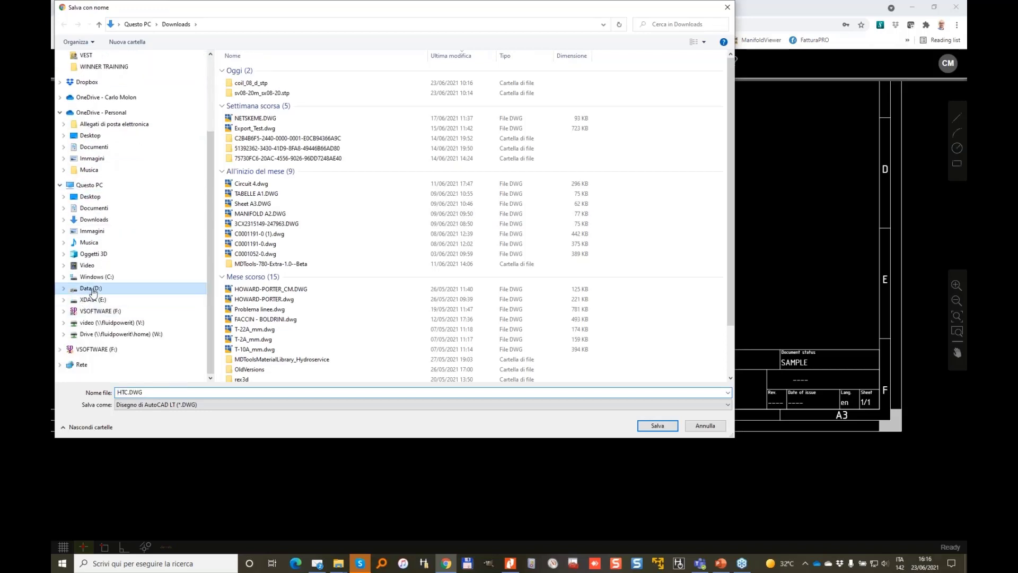
pyautogui.doubleClick(265, 106)
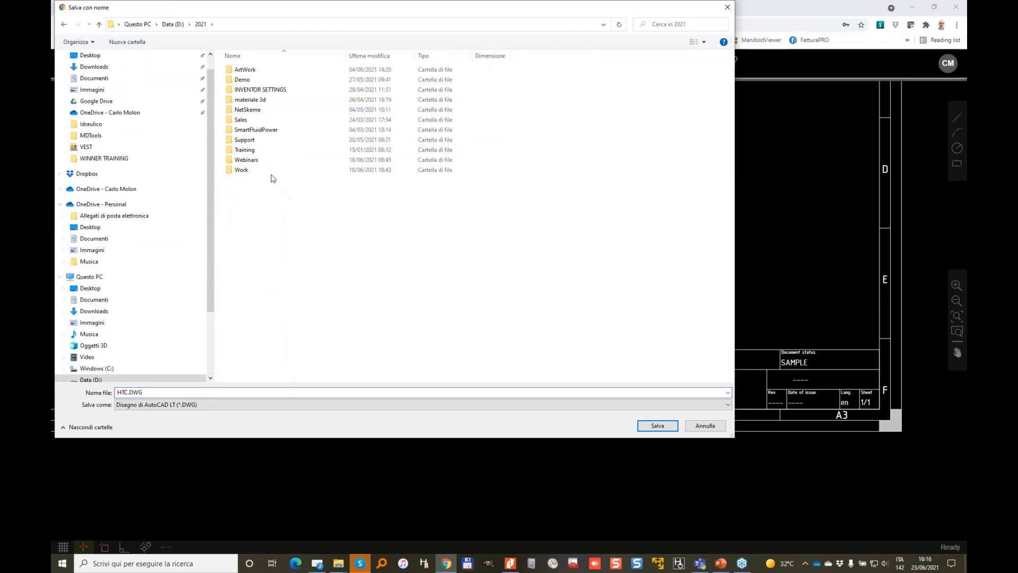
pyautogui.doubleClick(249, 159)
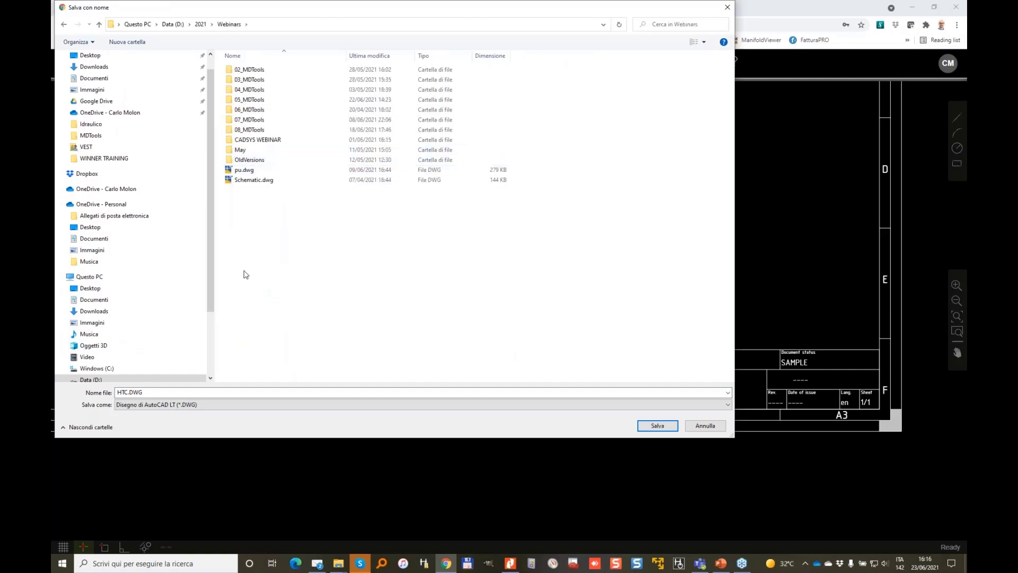
# - Create a folder named Netskeme Webinar and save the drawing in it as HTC.DWG
pyautogui.rightClick(244, 271)
pyautogui.moveTo(307, 386)
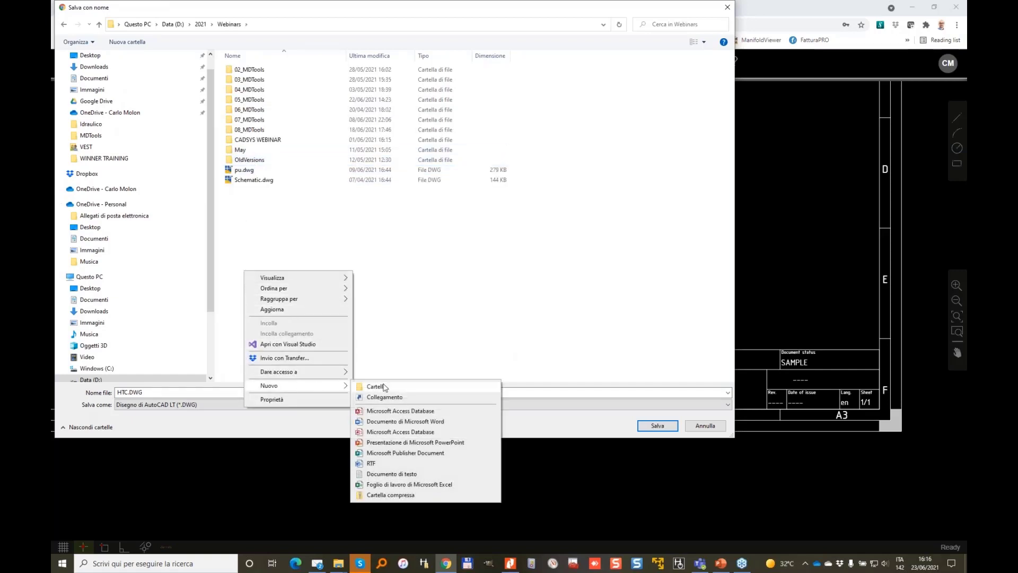
pyautogui.click(384, 387)
pyautogui.write('n')
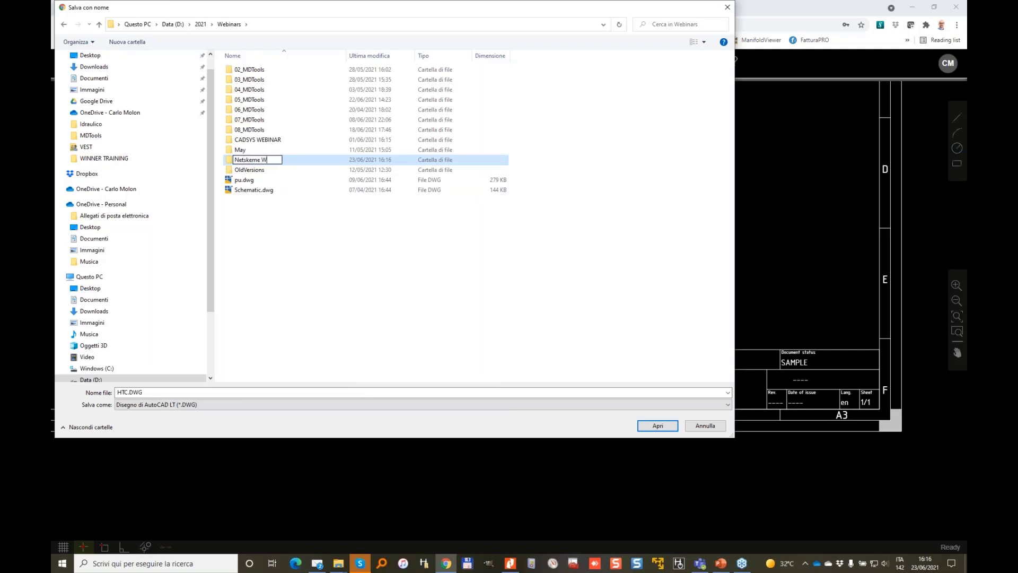
pyautogui.press('Return')
pyautogui.press('Return')
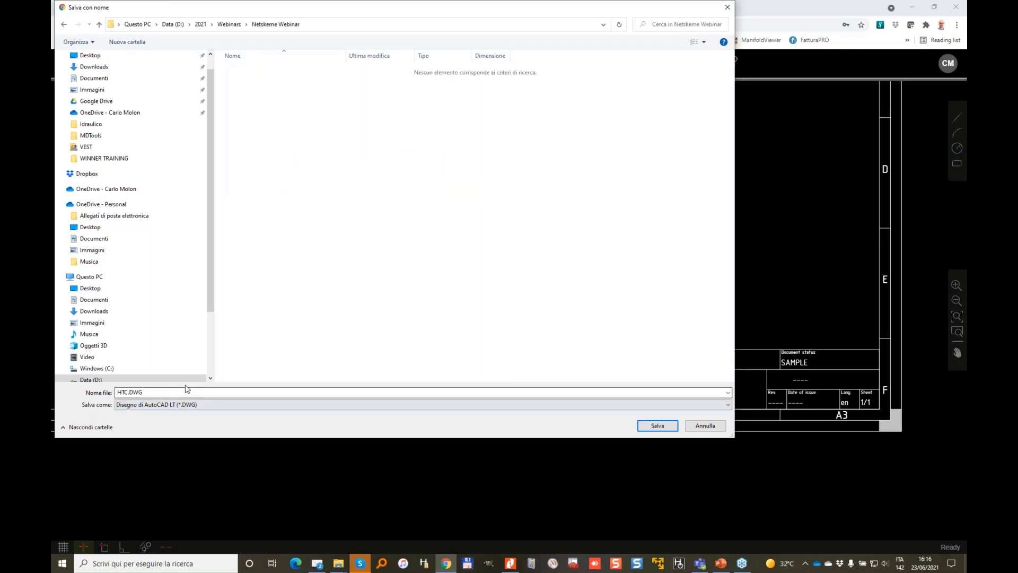
pyautogui.click(663, 428)
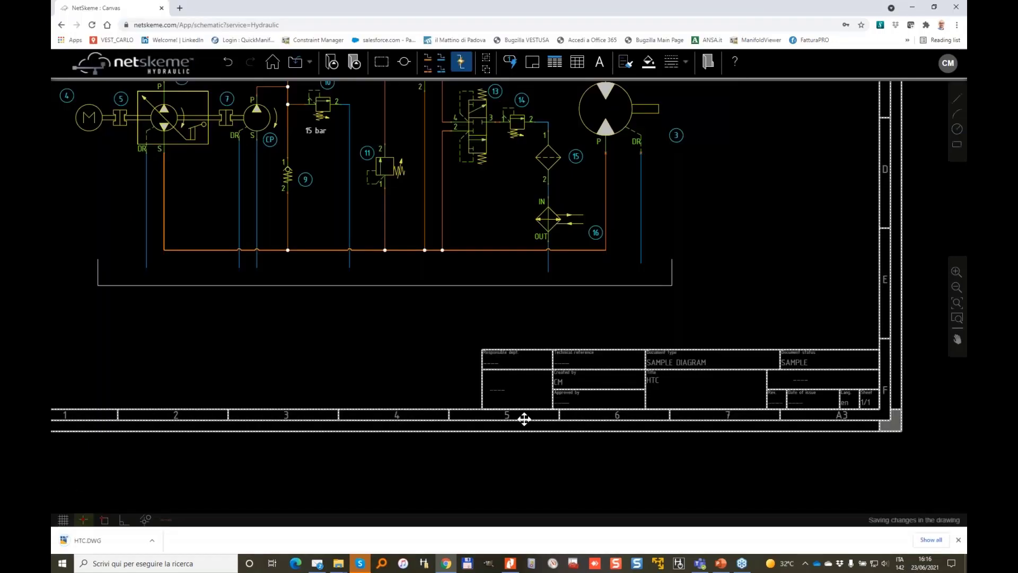
# - Examine the branch with components 13 to 16 and its tank line by temporarily selecting it
pyautogui.click(679, 563)
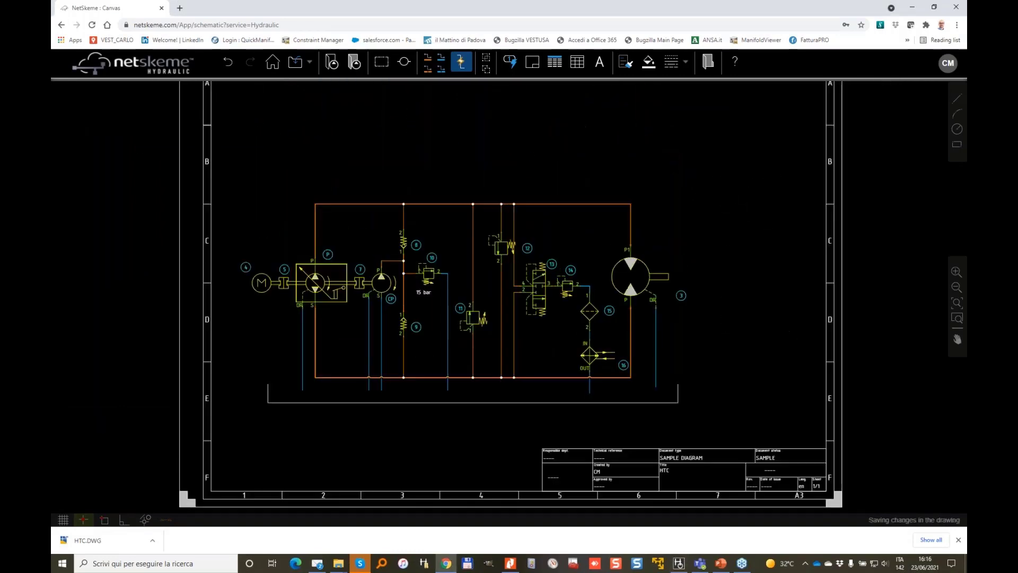
pyautogui.scroll(3, 492, 264)
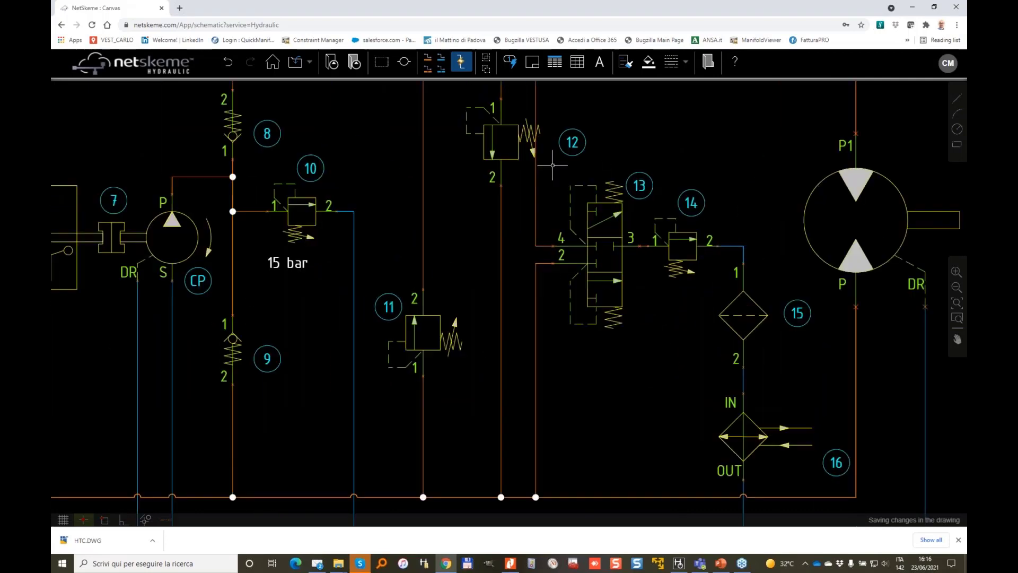
pyautogui.scroll(2, 580, 180)
pyautogui.moveTo(550, 164); pyautogui.dragTo(840, 508)
pyautogui.moveTo(812, 330); pyautogui.dragTo(787, 207, button='middle')
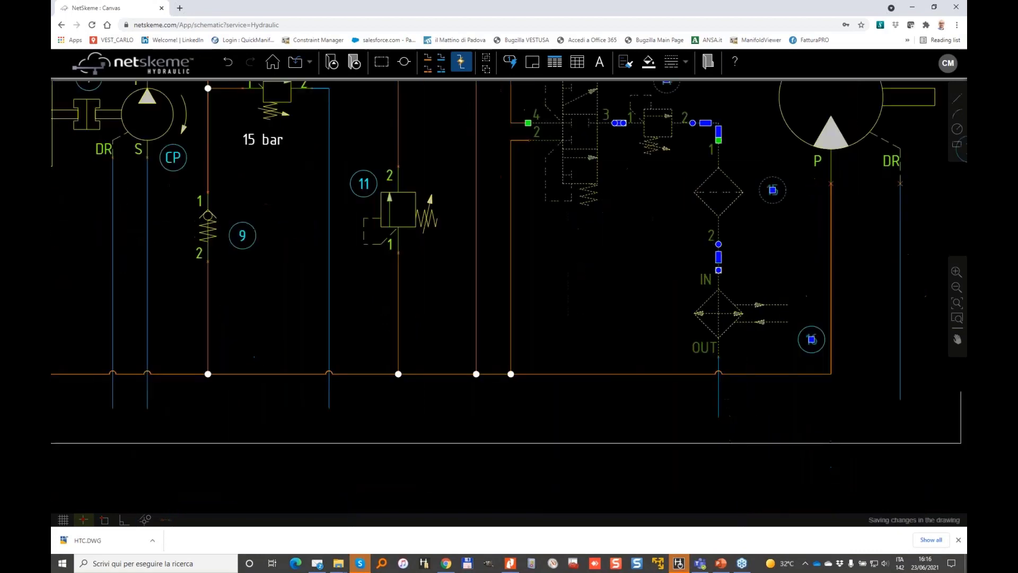
pyautogui.click(718, 392)
pyautogui.scroll(-2, 732, 342)
pyautogui.moveTo(669, 98); pyautogui.dragTo(630, 177, button='middle')
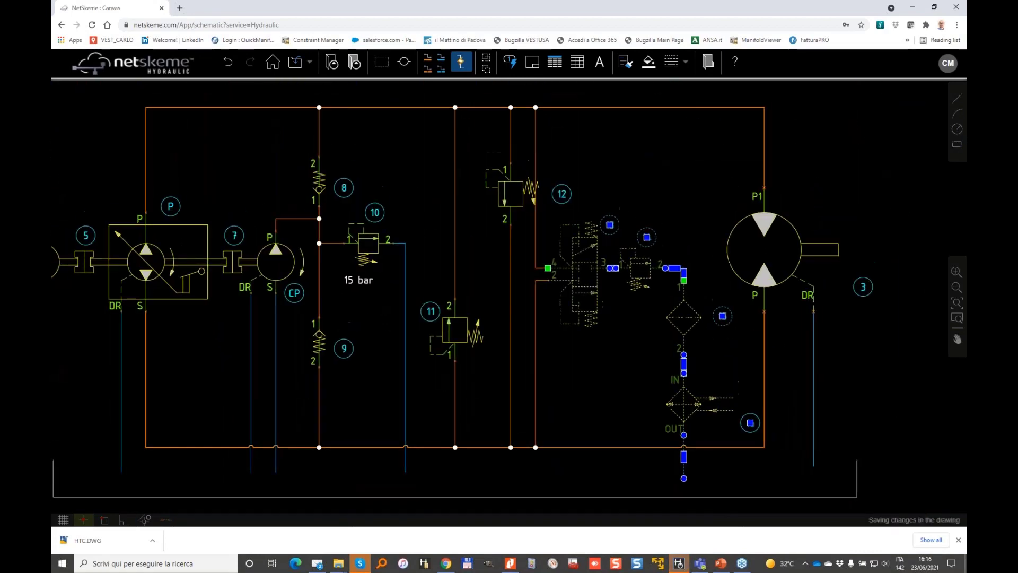
pyautogui.press('Escape')
# - Insert the parts list table in the upper-right corner of the A3 sheet frame
pyautogui.scroll(-2, 653, 245)
pyautogui.moveTo(697, 181); pyautogui.dragTo(634, 234, button='middle')
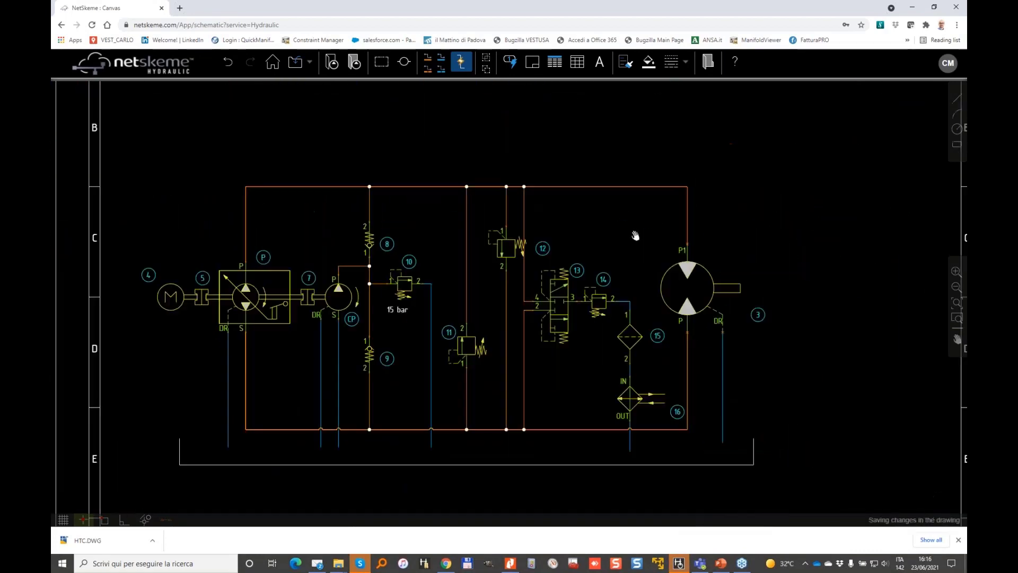
pyautogui.click(554, 62)
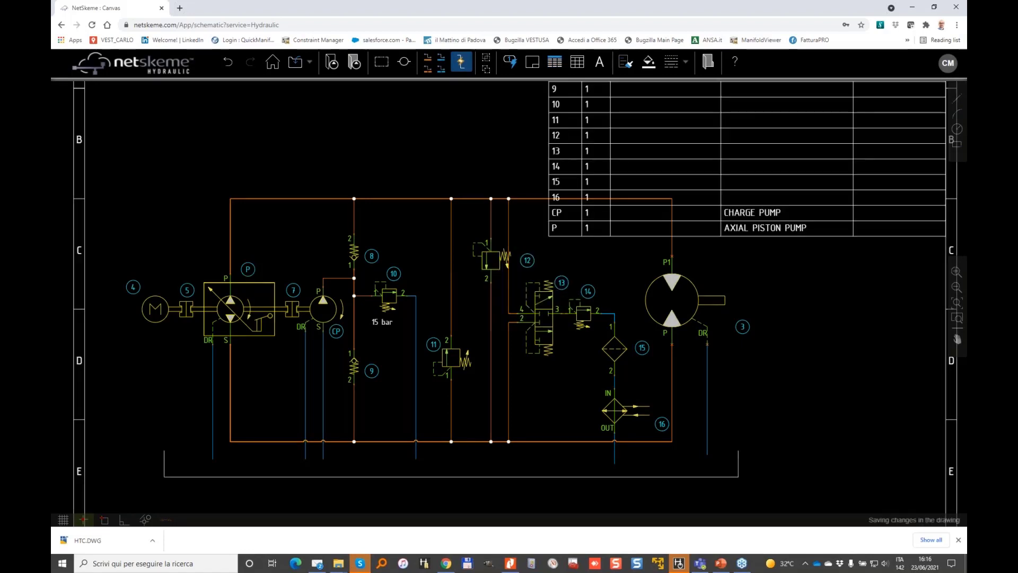
pyautogui.scroll(-3, 647, 166)
pyautogui.scroll(2, 625, 189)
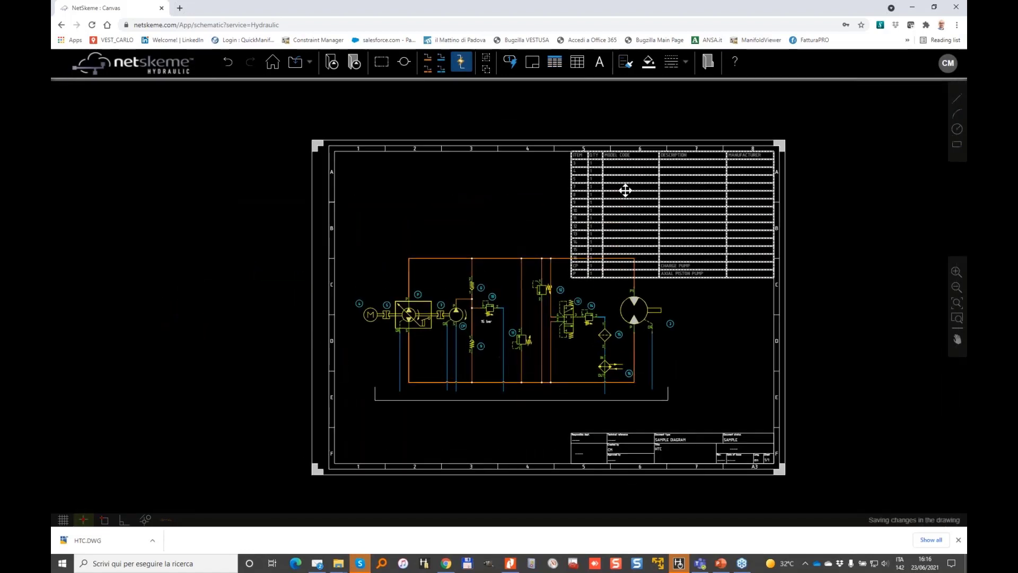
pyautogui.click(625, 190)
pyautogui.scroll(2, 625, 190)
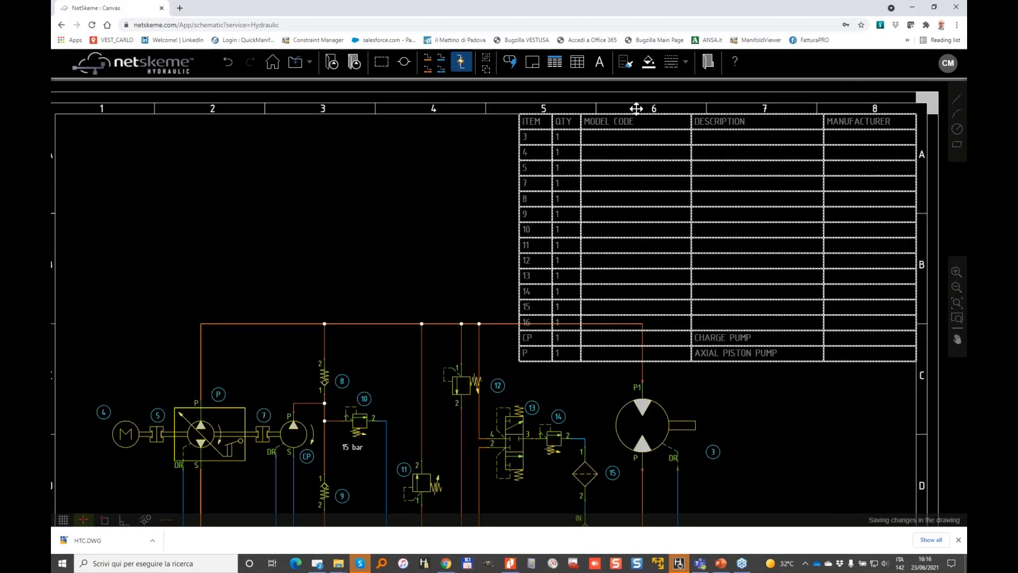
pyautogui.moveTo(784, 385); pyautogui.dragTo(807, 317, button='middle')
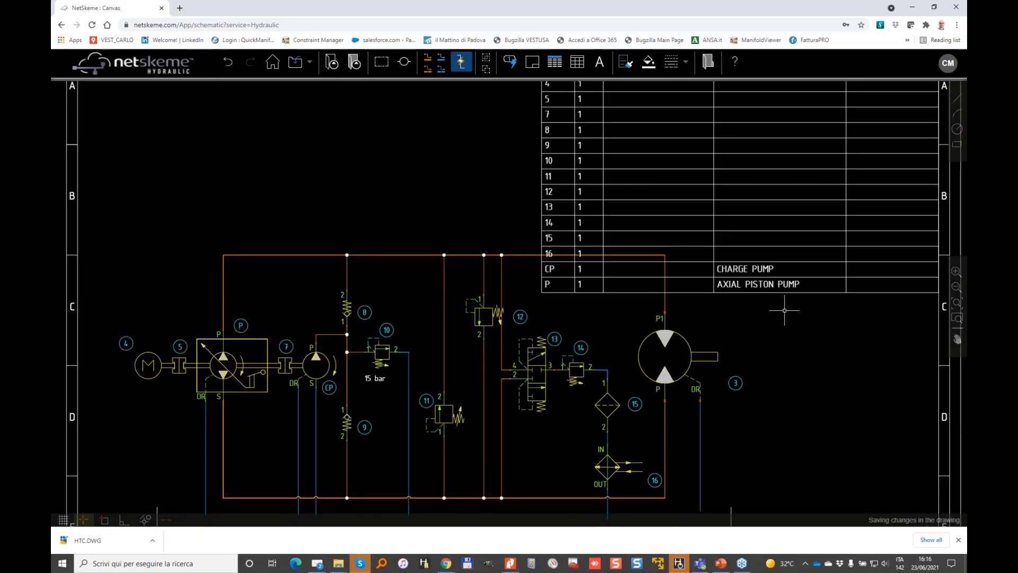
# - Set the description of the hydraulic motor, item 3, to MOTOR
pyautogui.click(683, 335)
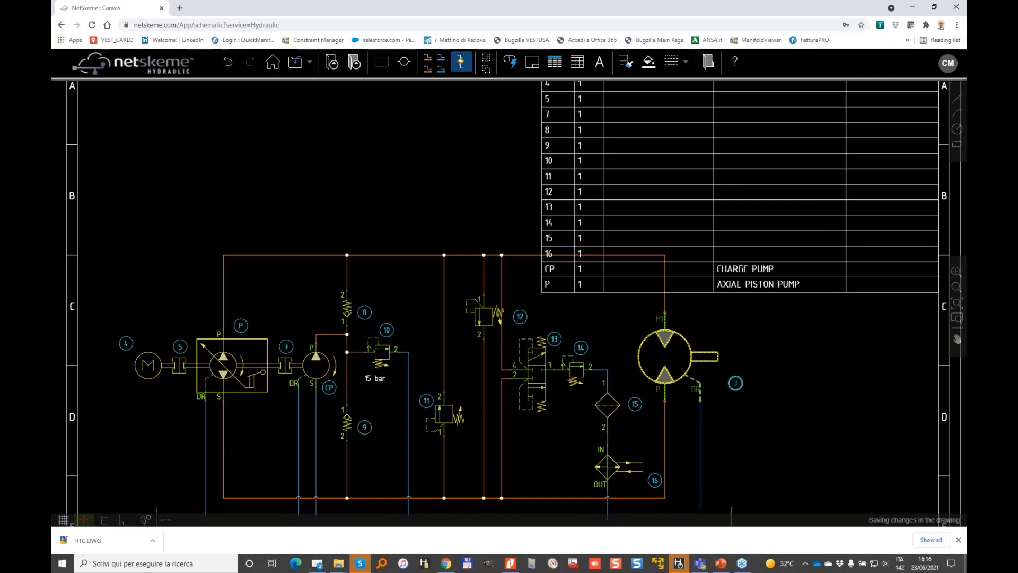
pyautogui.doubleClick(683, 335)
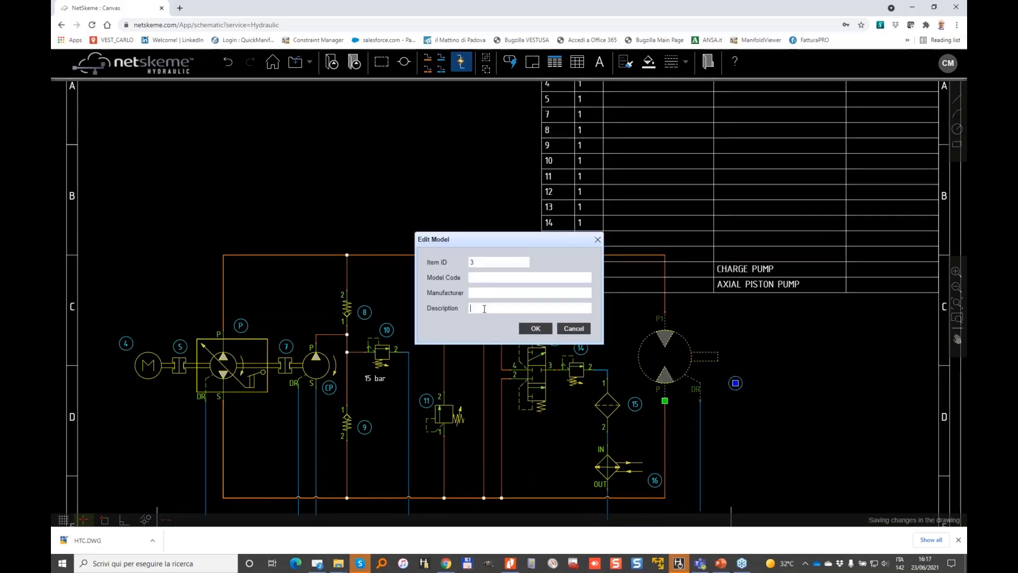
pyautogui.click(484, 308)
pyautogui.write('moto')
pyautogui.press('BackSpace')
pyautogui.press('BackSpace')
pyautogui.press('BackSpace')
pyautogui.write('OTOR')
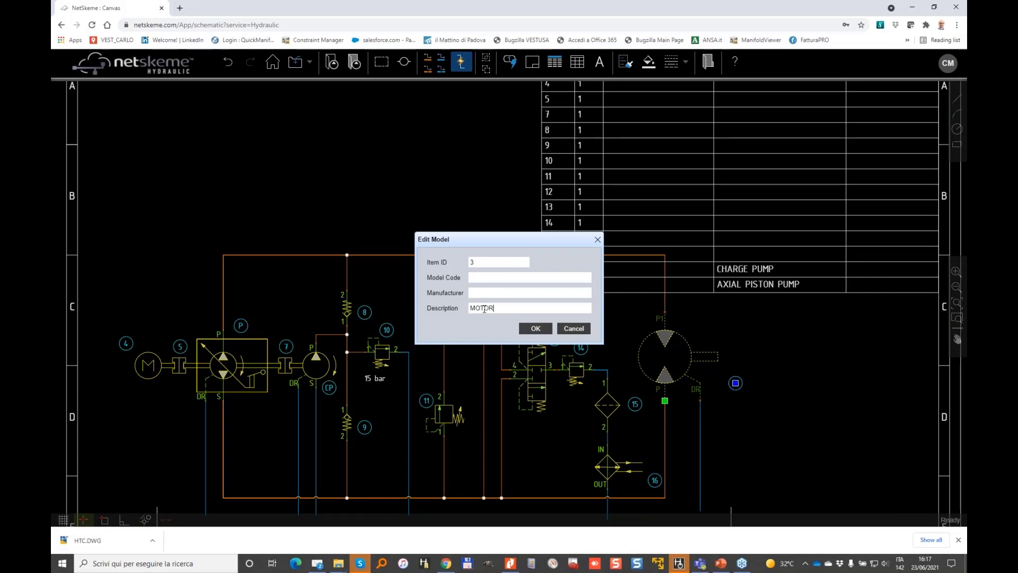
pyautogui.click(535, 328)
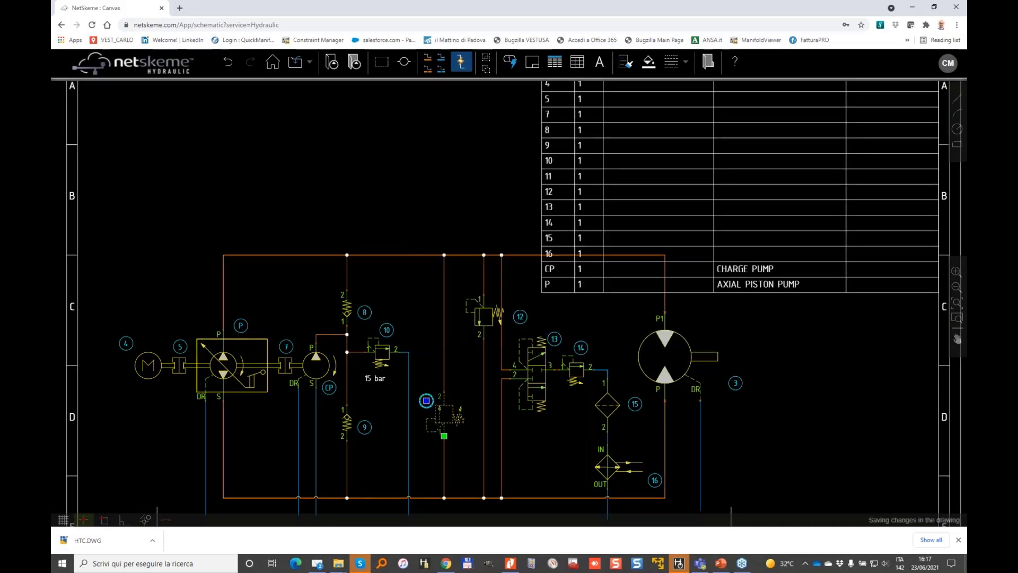
# - Set the description of relief valve 11 to ANTISHOCK VALVE and update the parts list
pyautogui.doubleClick(449, 383)
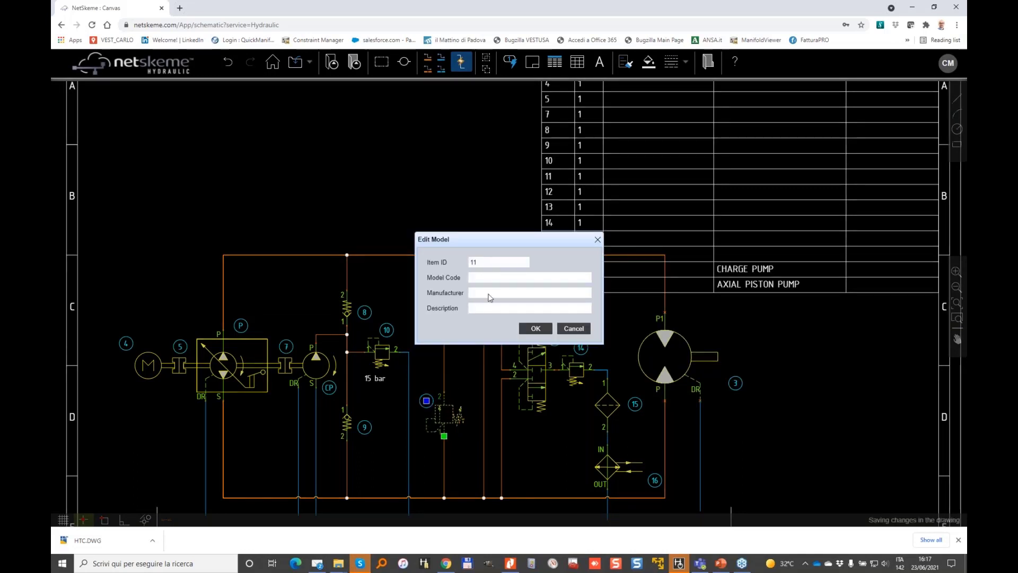
pyautogui.click(479, 308)
pyautogui.write('ANTISHOCK VALVE')
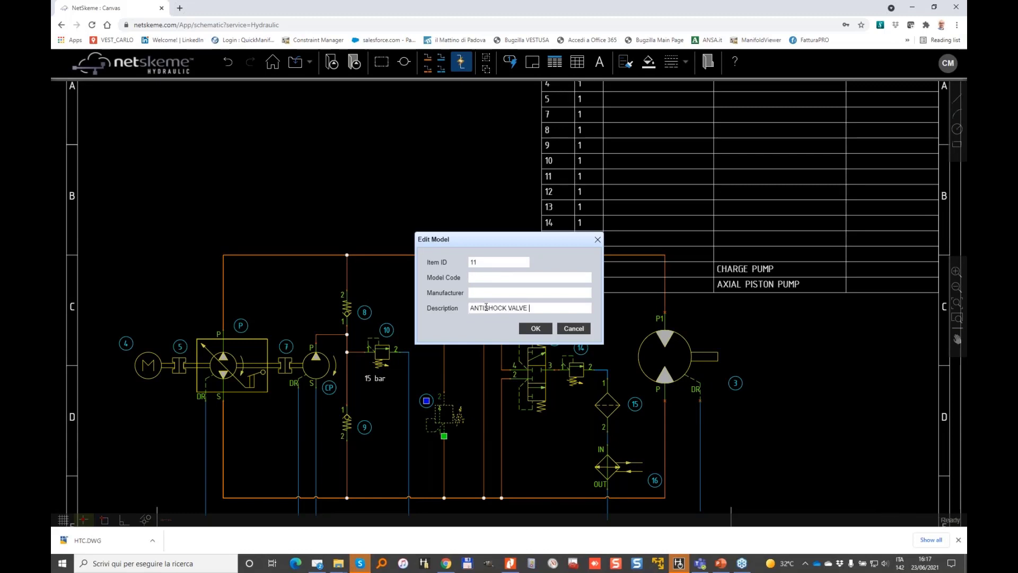
pyautogui.click(534, 328)
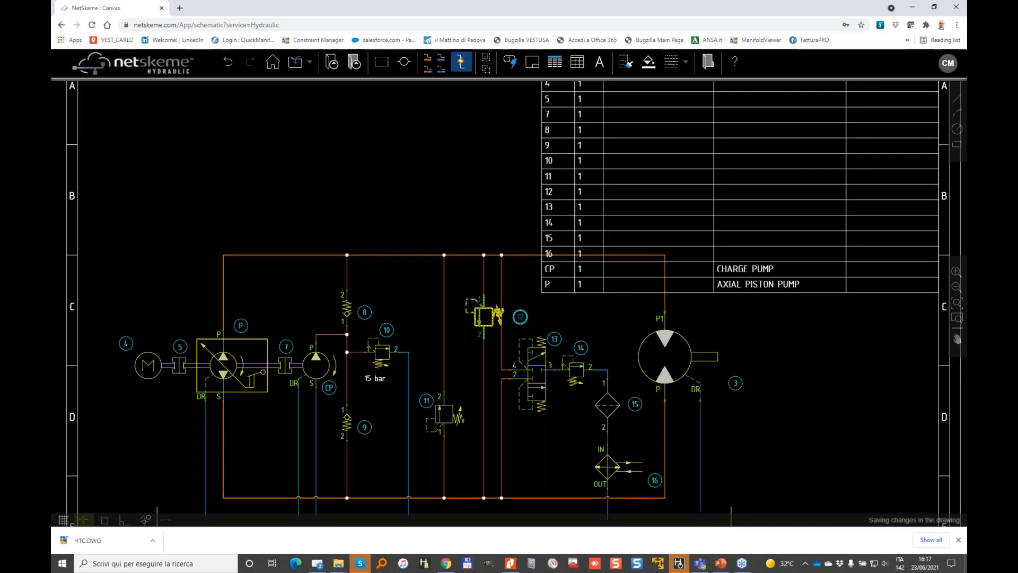
pyautogui.click(554, 63)
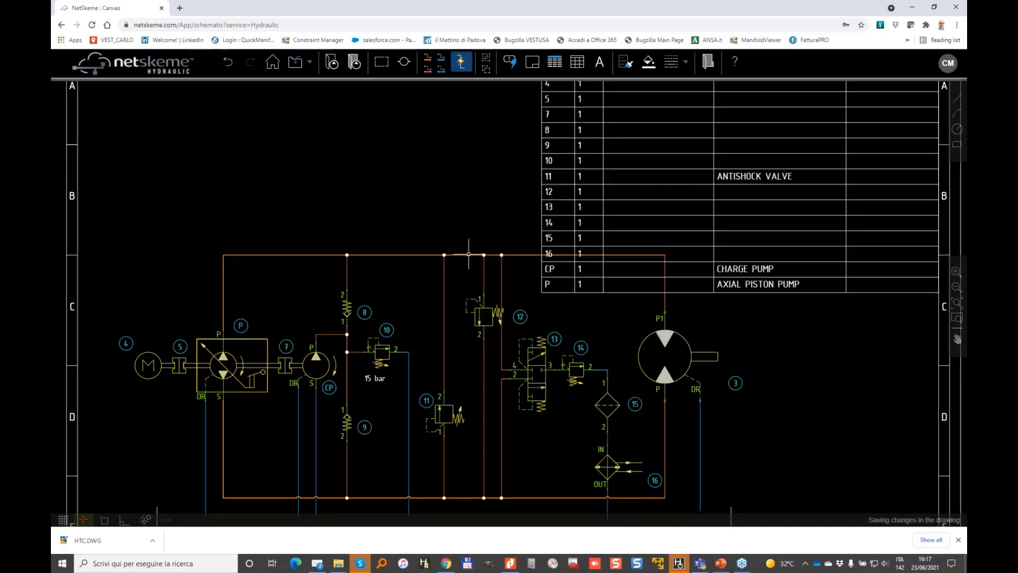
# - Set the model code of relief valve 11 to PC018-04
pyautogui.click(440, 411)
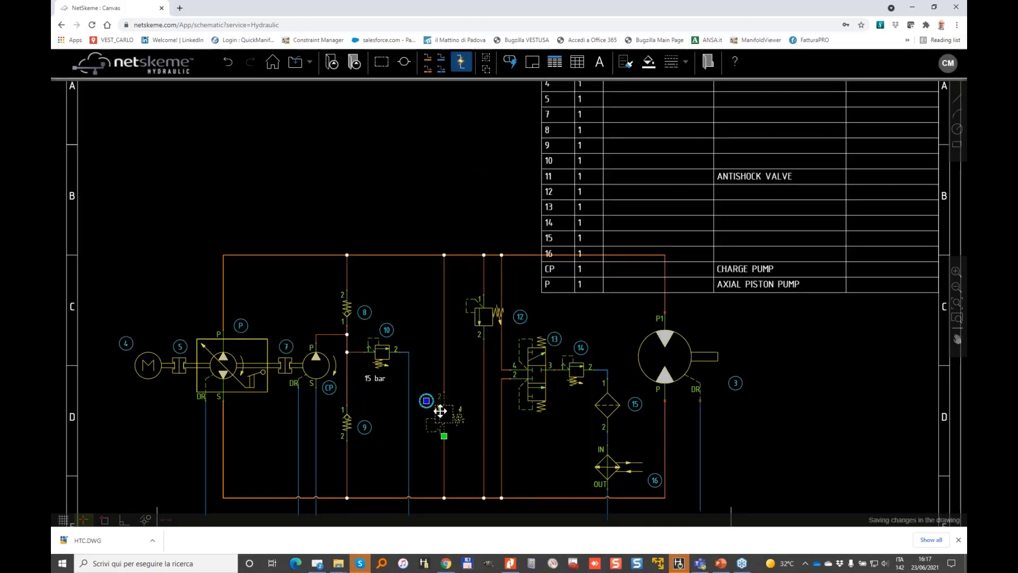
pyautogui.doubleClick(440, 411)
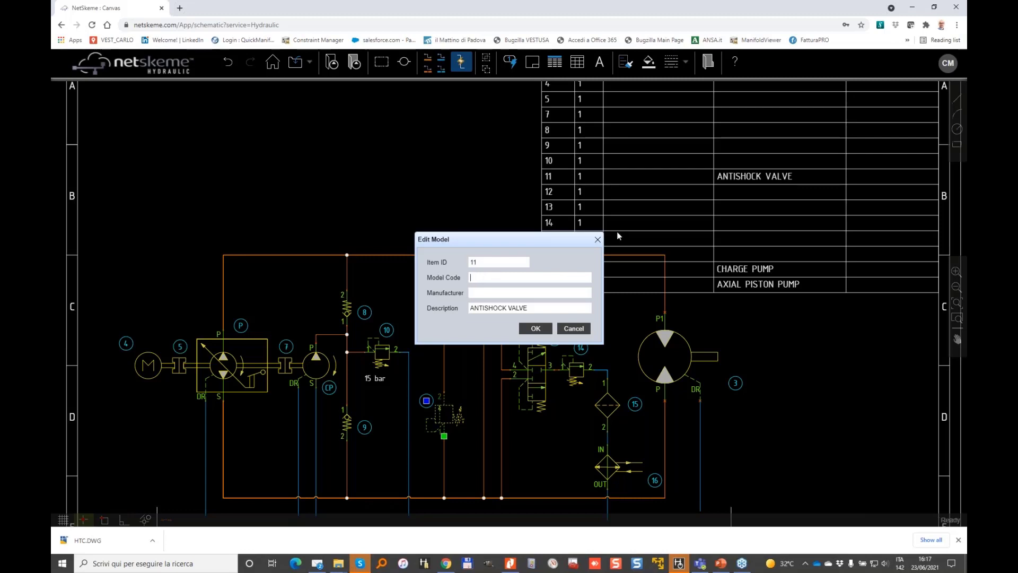
pyautogui.write('PC018-04')
pyautogui.click(547, 328)
# - Set relief valve 12's model code to PC018-04 and its description to ANTISHOCK VALVE, and update the parts list
pyautogui.click(485, 298)
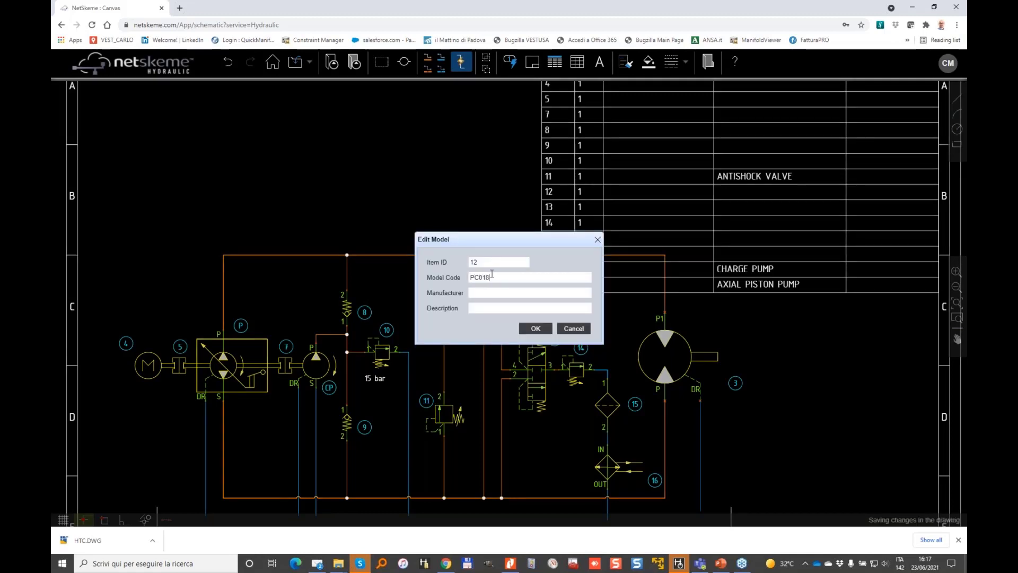
pyautogui.click(535, 328)
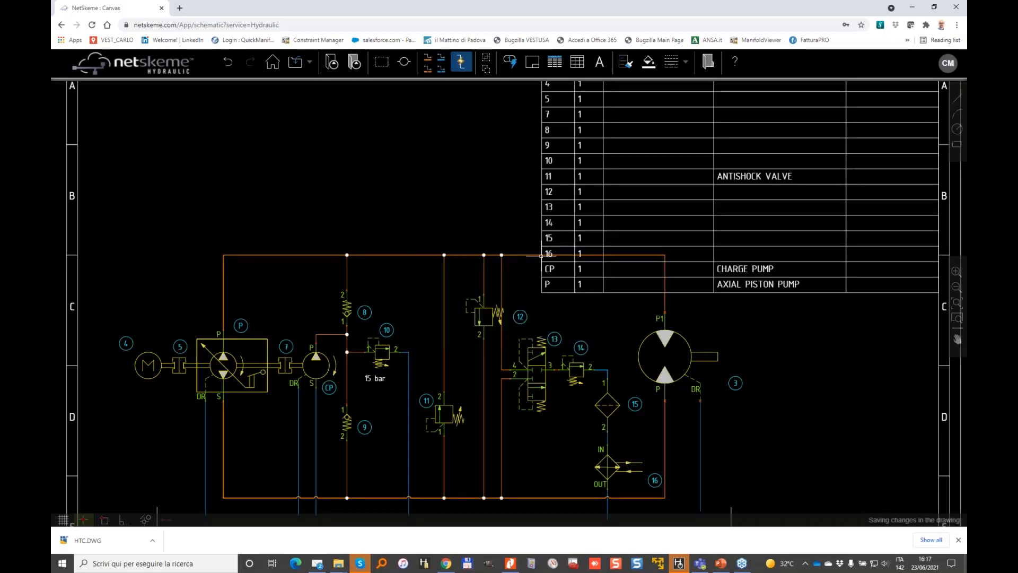
pyautogui.doubleClick(488, 308)
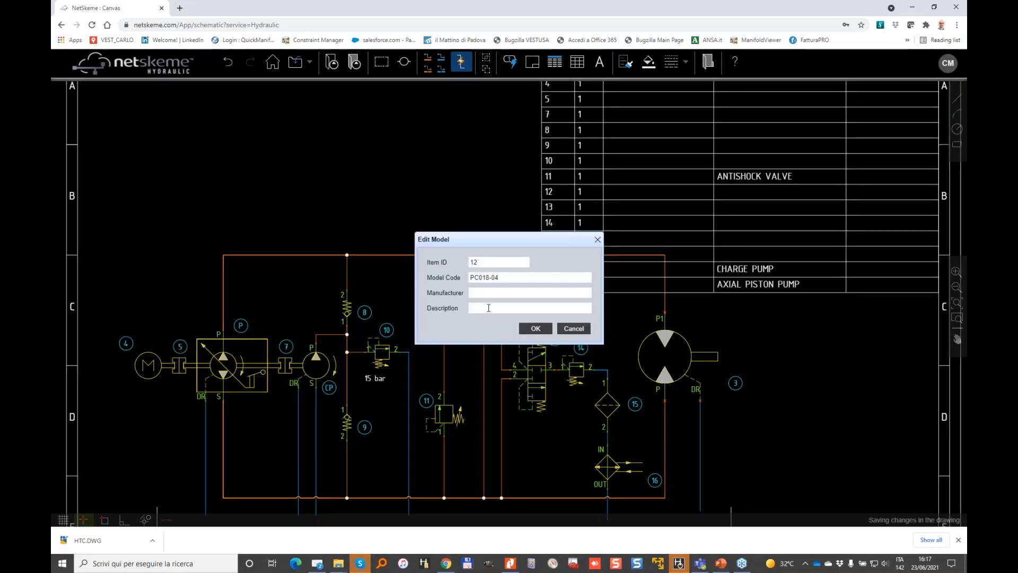
pyautogui.write('ANTISHOCK VALVE')
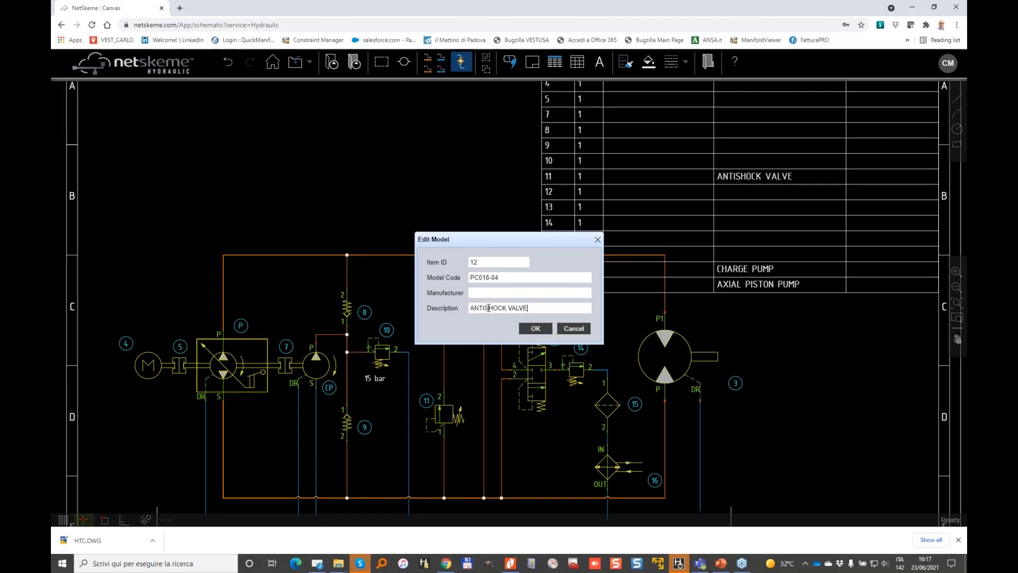
pyautogui.click(535, 328)
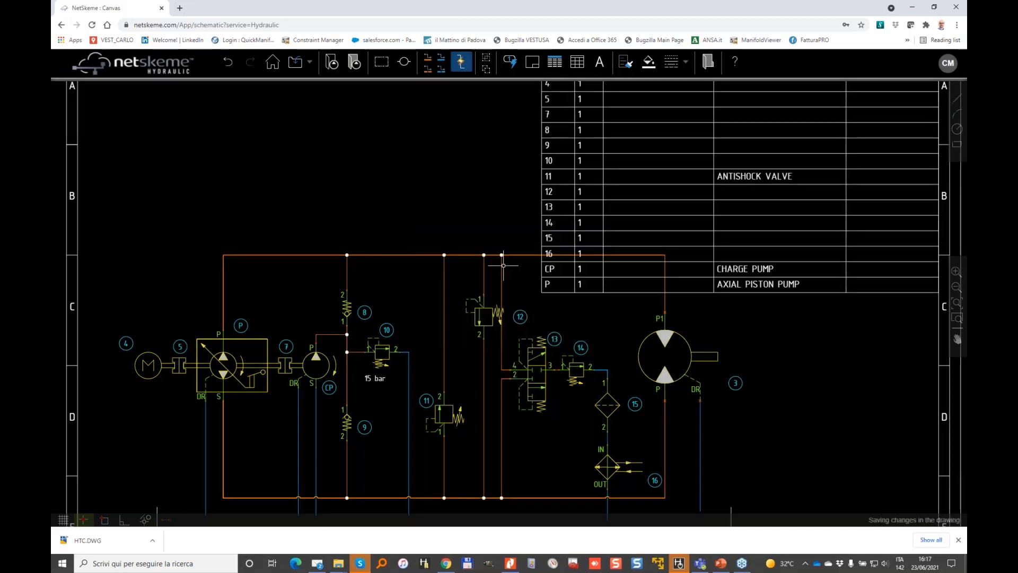
pyautogui.click(553, 69)
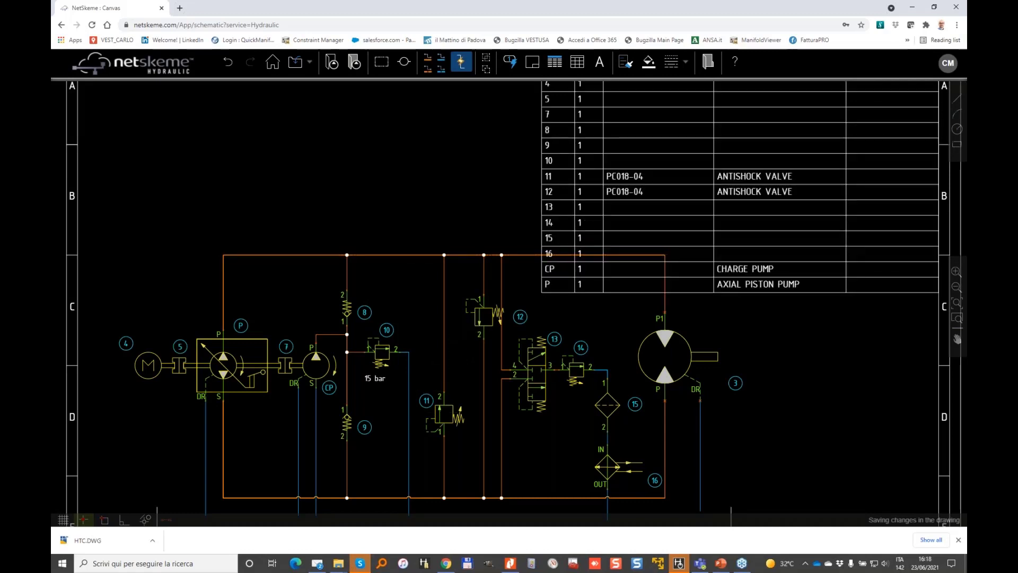
# - Correct relief valve 11's description to exactly ANTISHOCK VALVE, matching valve 12, and update the parts list
pyautogui.doubleClick(439, 409)
pyautogui.tripleClick(536, 310)
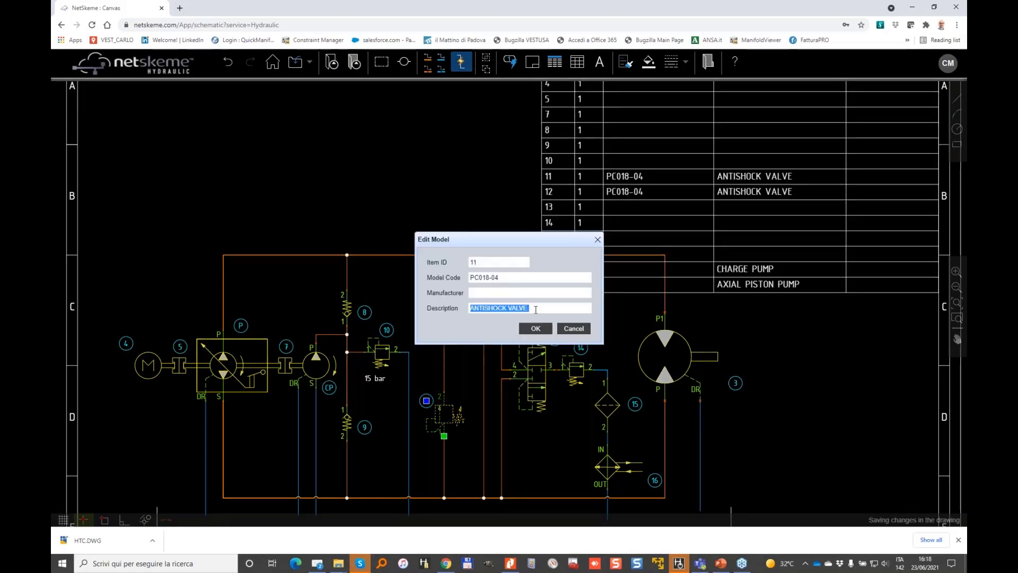
pyautogui.click(537, 309)
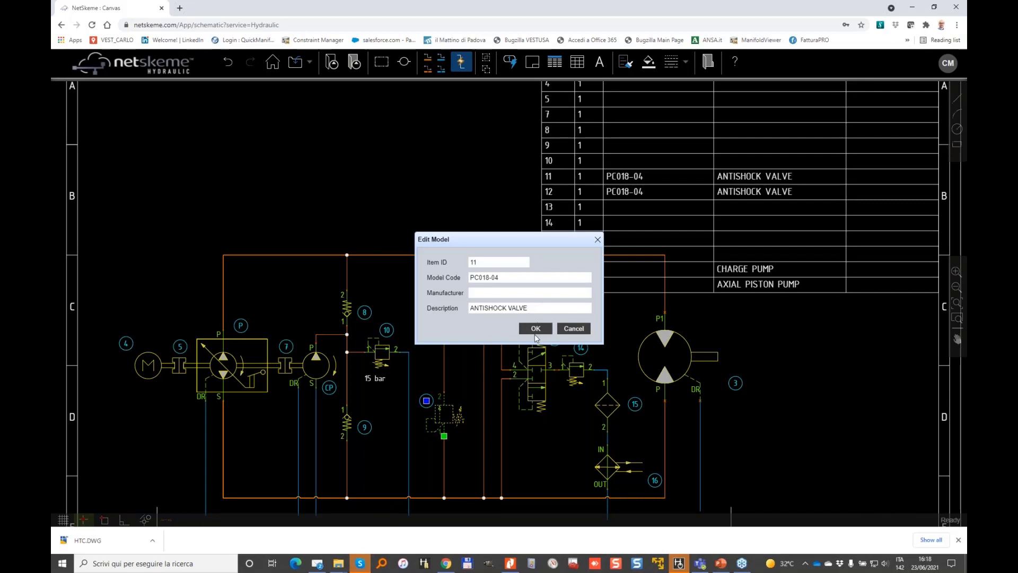
pyautogui.click(536, 329)
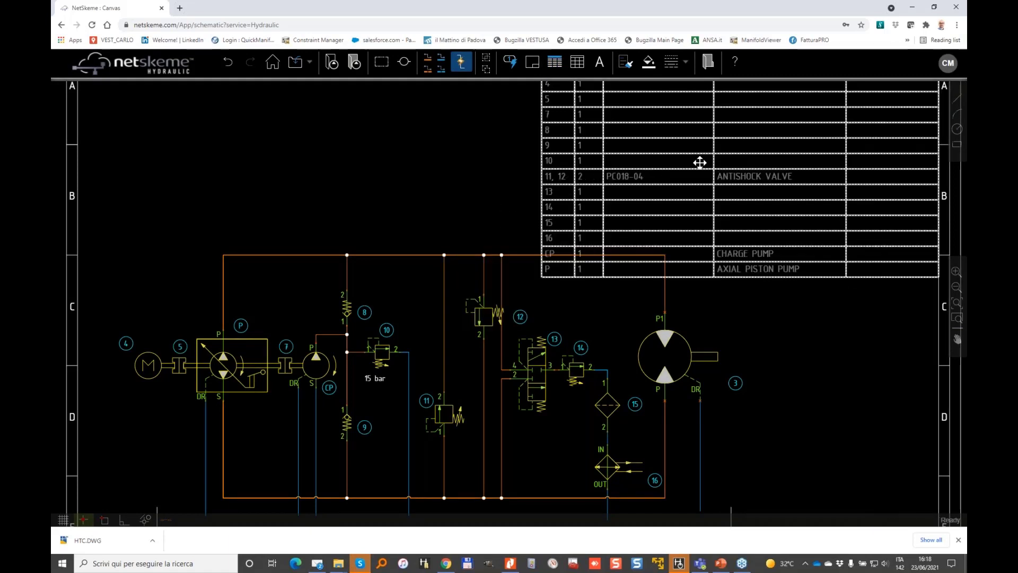
# - Move the item balloon of relief valve 12 to the upper left of its symbol
pyautogui.scroll(2, 501, 313)
pyautogui.click(506, 312)
pyautogui.moveTo(533, 316); pyautogui.dragTo(464, 273)
pyautogui.scroll(-1, 475, 275)
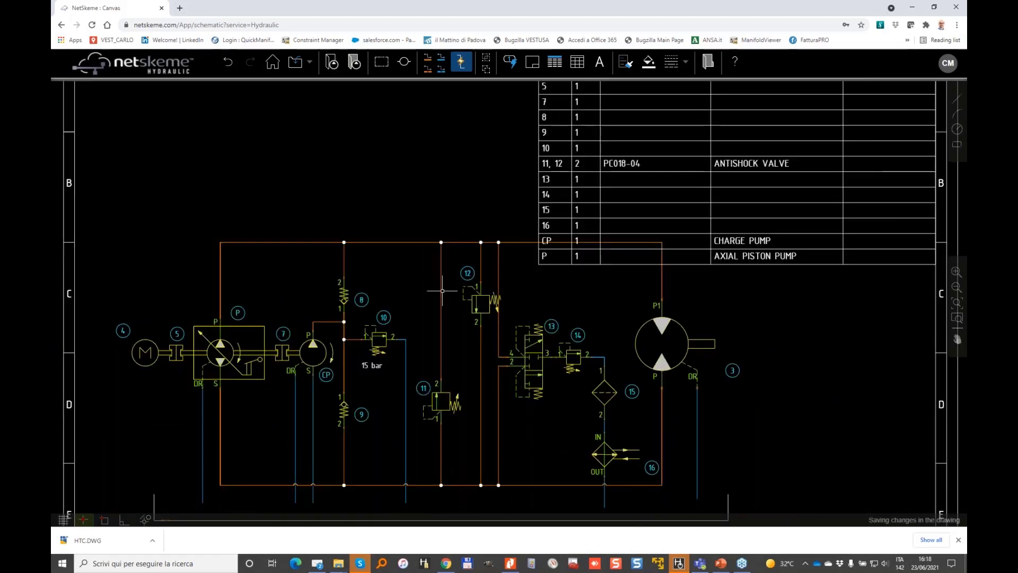
# - Delete relief valve 12 and place a copy of relief valve 11 beside the gap it leaves
pyautogui.click(472, 310)
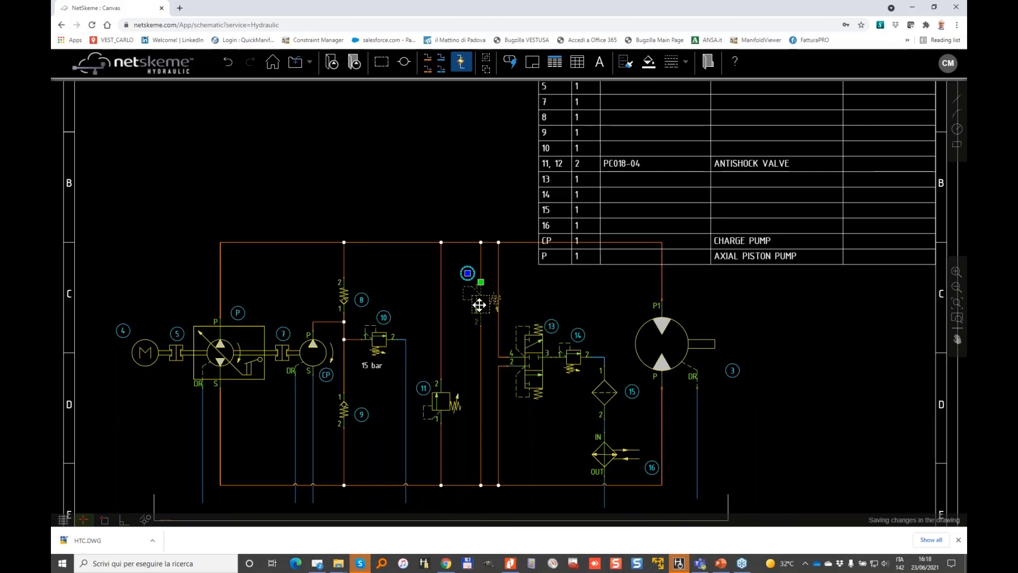
pyautogui.moveTo(480, 305); pyautogui.dragTo(445, 401)
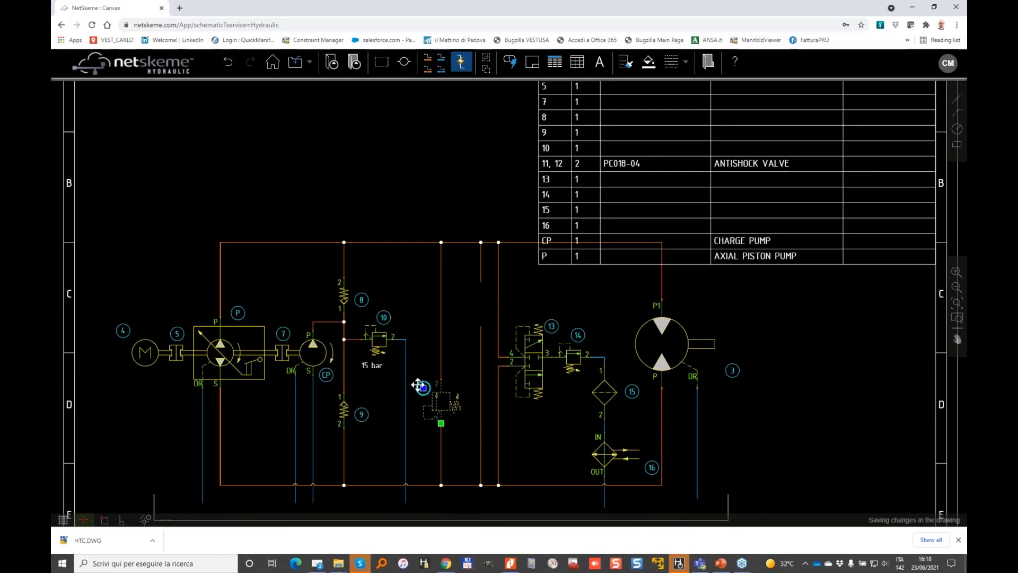
pyautogui.hotkey('ctrl', 'c')
pyautogui.hotkey('ctrl', 'v')
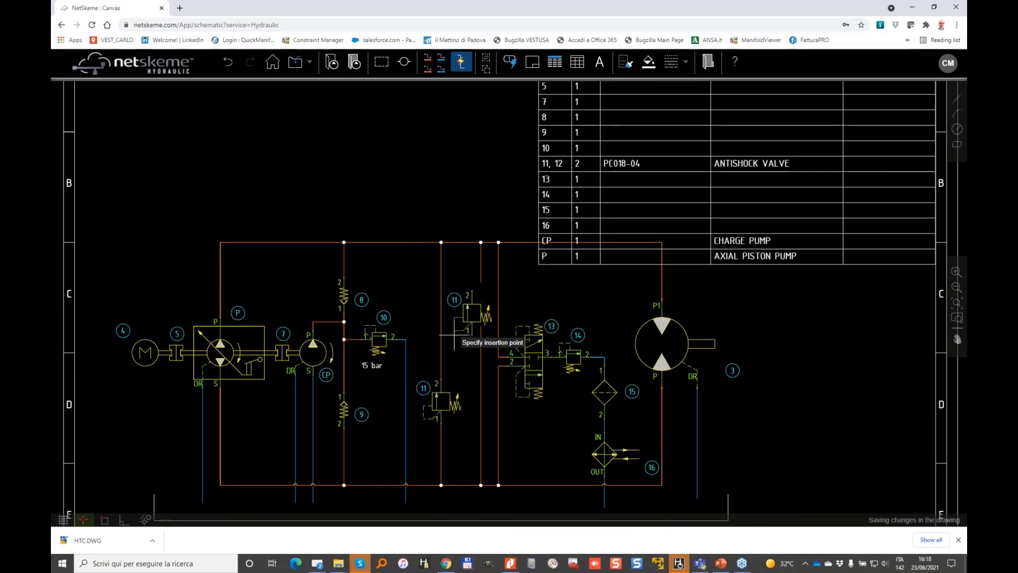
pyautogui.click(467, 314)
# - Flip the copied relief valve vertically and snap its upper port onto the open line end to close the gap
pyautogui.rightClick(470, 312)
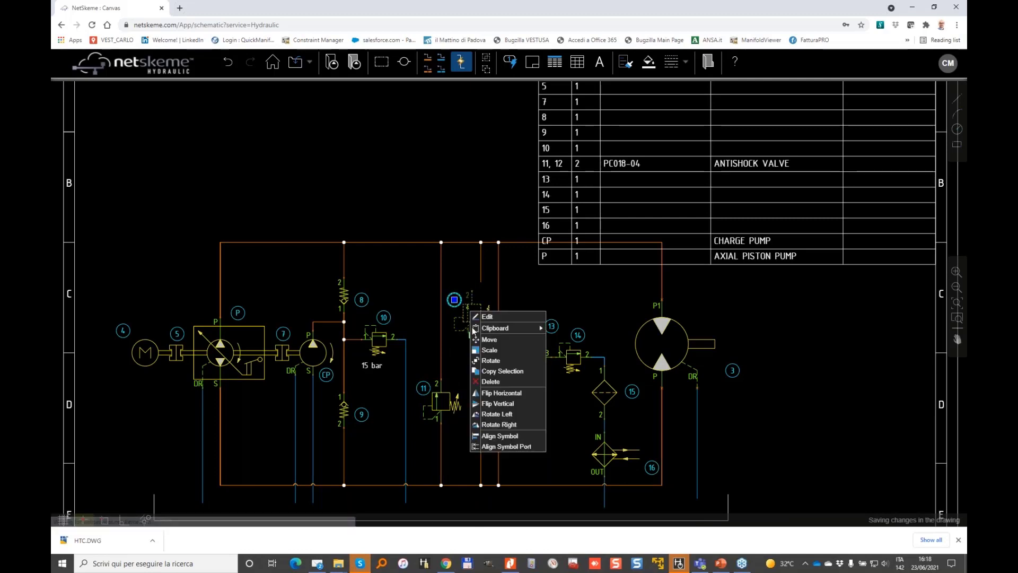
pyautogui.click(497, 403)
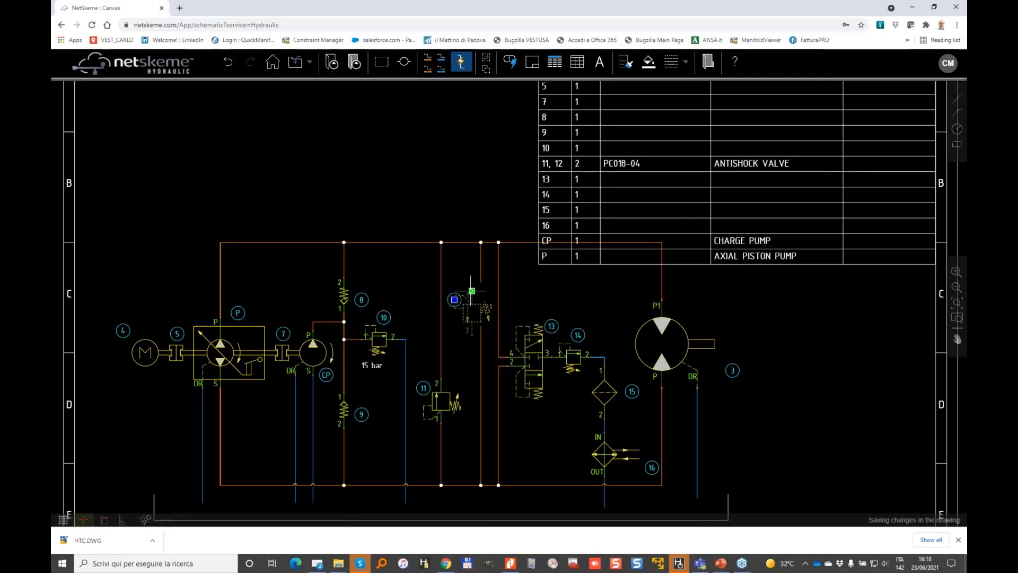
pyautogui.moveTo(471, 291); pyautogui.dragTo(480, 282)
pyautogui.press('Escape')
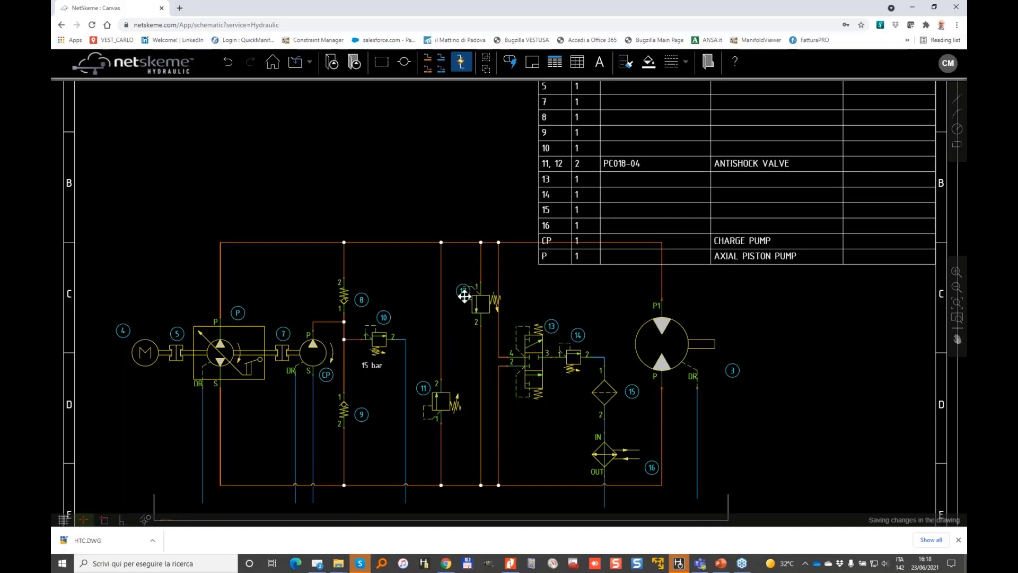
# - Move the copied relief valve's item balloon to the lower left of its symbol
pyautogui.scroll(3, 464, 295)
pyautogui.click(491, 297)
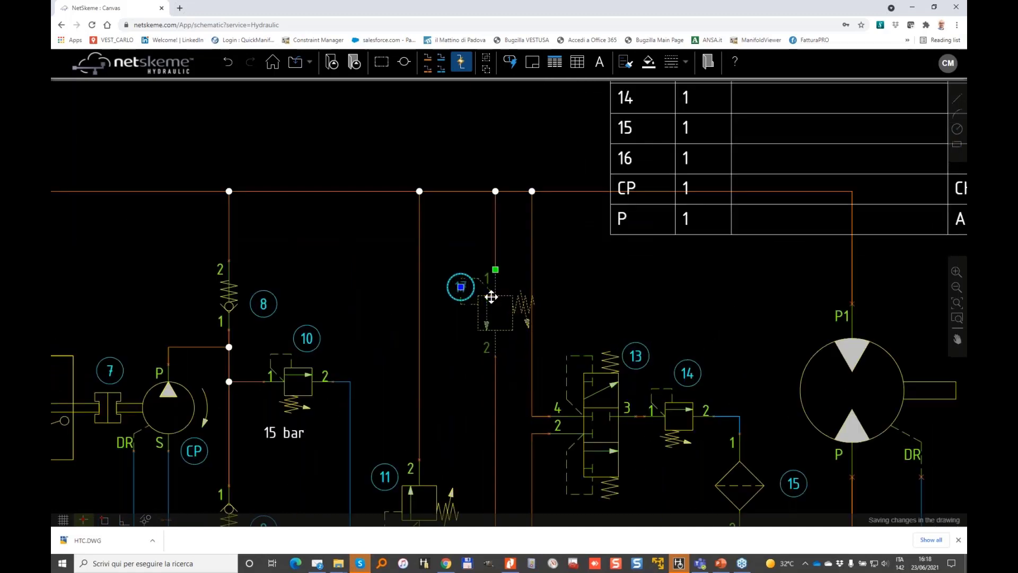
pyautogui.moveTo(462, 286); pyautogui.dragTo(445, 364)
pyautogui.press('Escape')
pyautogui.scroll(-4, 285, 338)
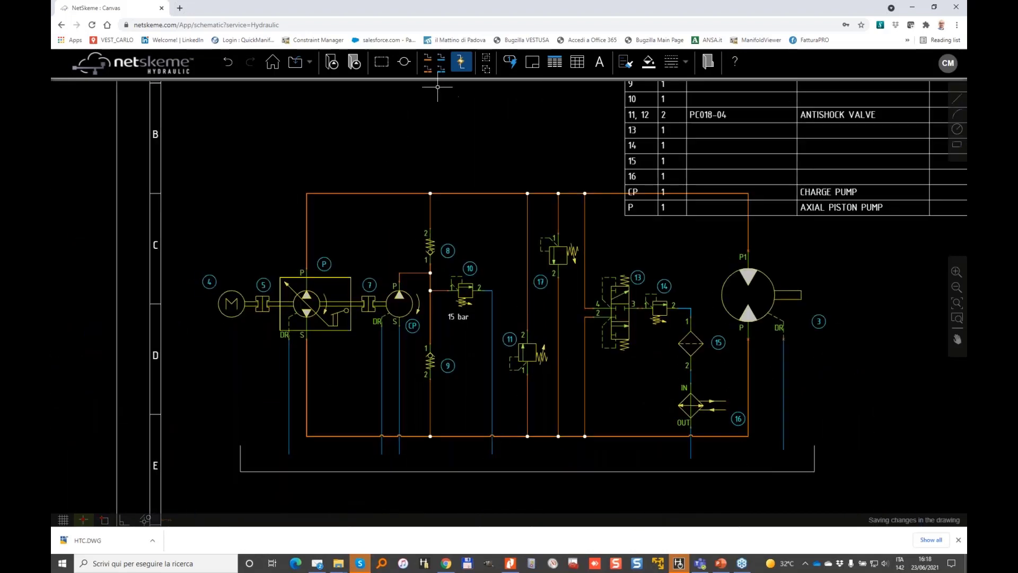
# - Renumber all component items in sequence and update the parts list table
pyautogui.click(508, 62)
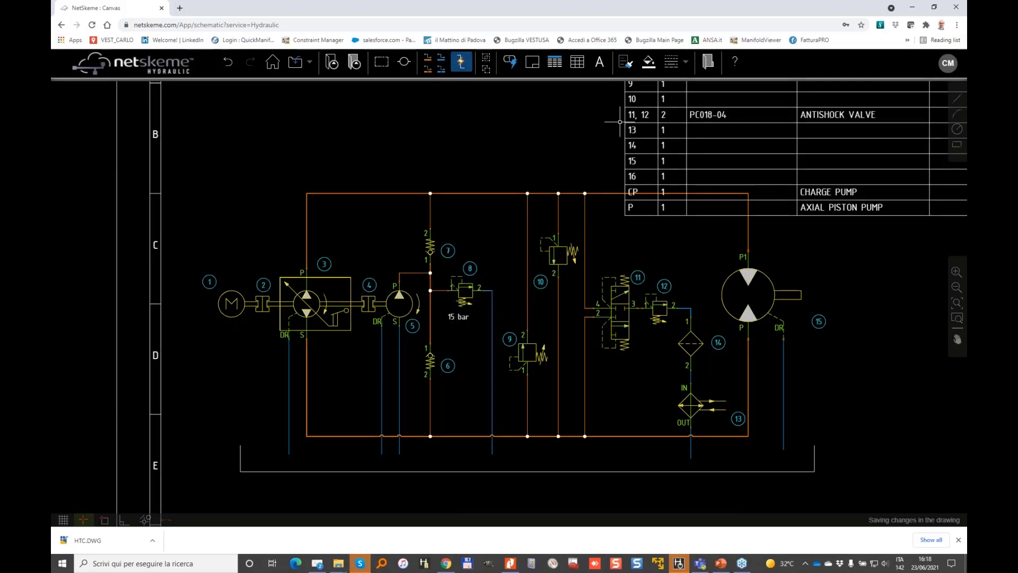
pyautogui.click(554, 63)
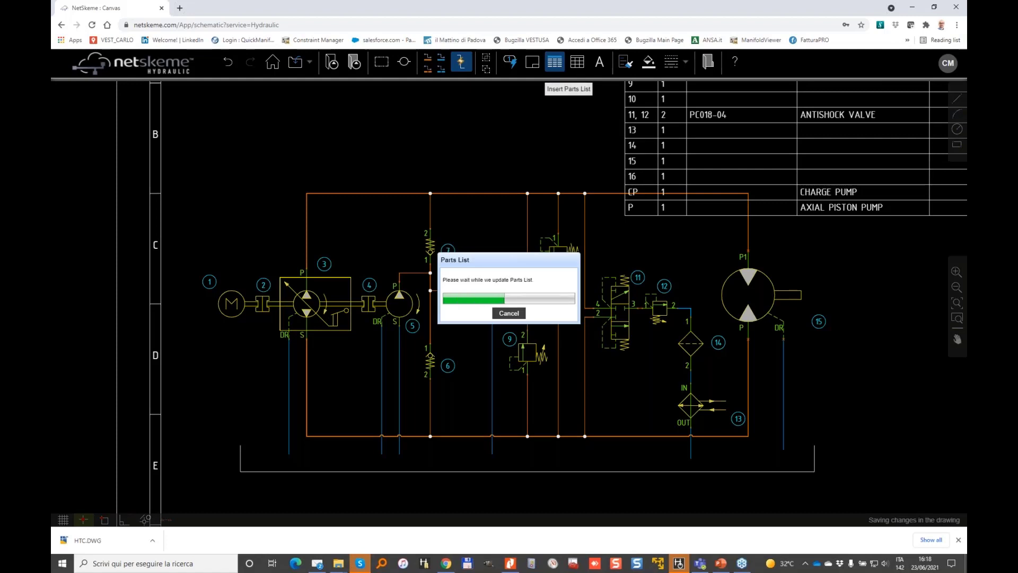
pyautogui.moveTo(635, 213); pyautogui.dragTo(487, 312, button='middle')
pyautogui.click(489, 232)
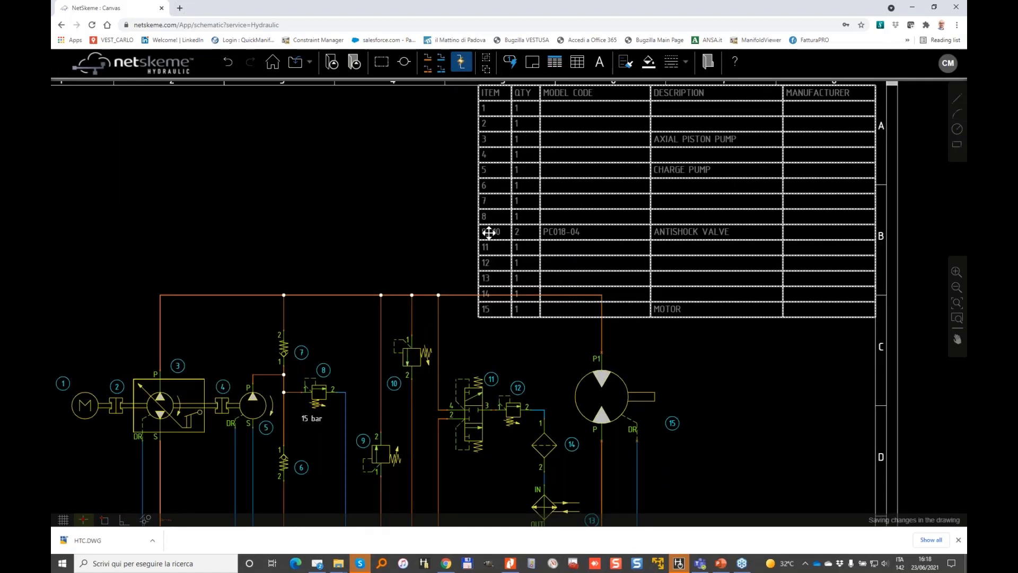
pyautogui.click(727, 338)
# - Move the whole hydraulic circuit down two increments to clear it from the parts list table
pyautogui.scroll(-2, 712, 325)
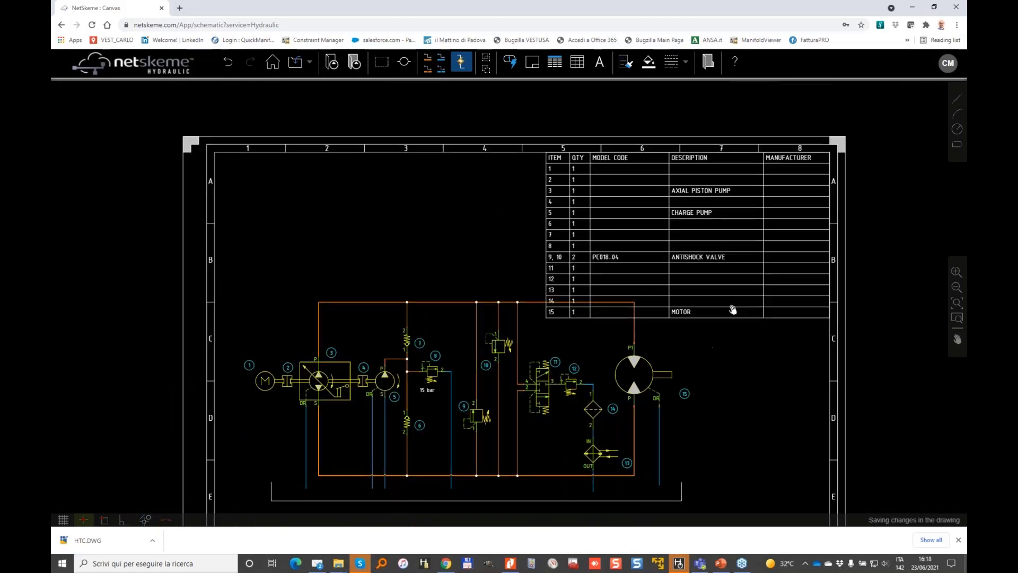
pyautogui.moveTo(731, 309); pyautogui.dragTo(756, 199, button='middle')
pyautogui.moveTo(258, 164); pyautogui.dragTo(759, 396)
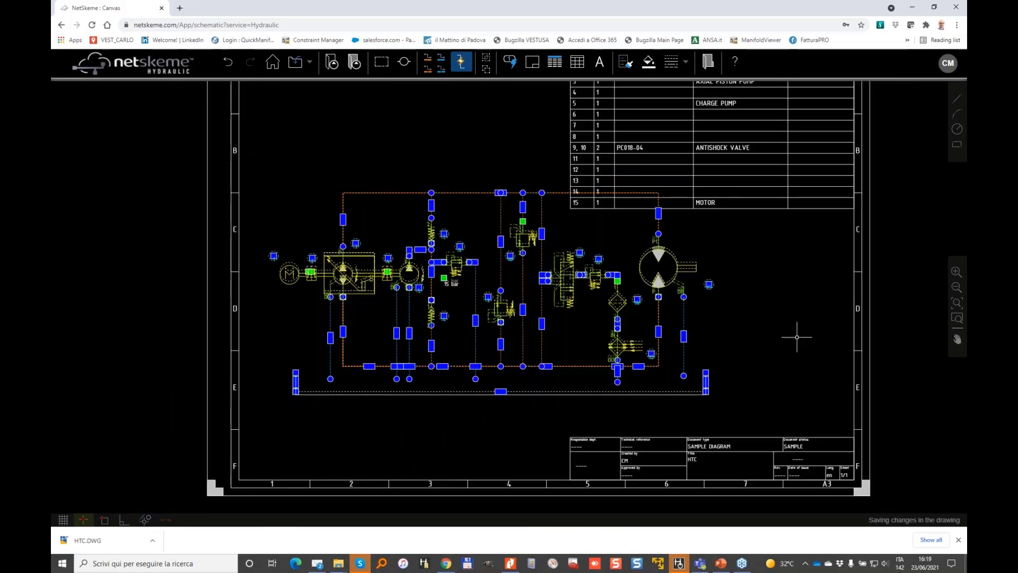
pyautogui.press('Down')
pyautogui.press('Down')
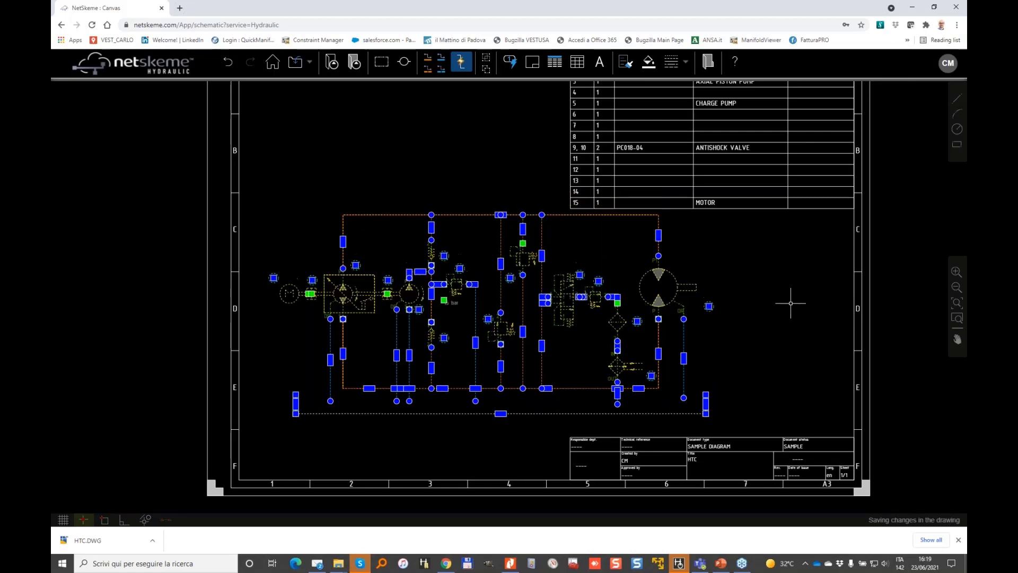
pyautogui.click(773, 262)
# - Group components 11 to 14 with their connecting lines and move the group slightly to the right
pyautogui.scroll(2, 575, 281)
pyautogui.moveTo(624, 265); pyautogui.dragTo(584, 189, button='middle')
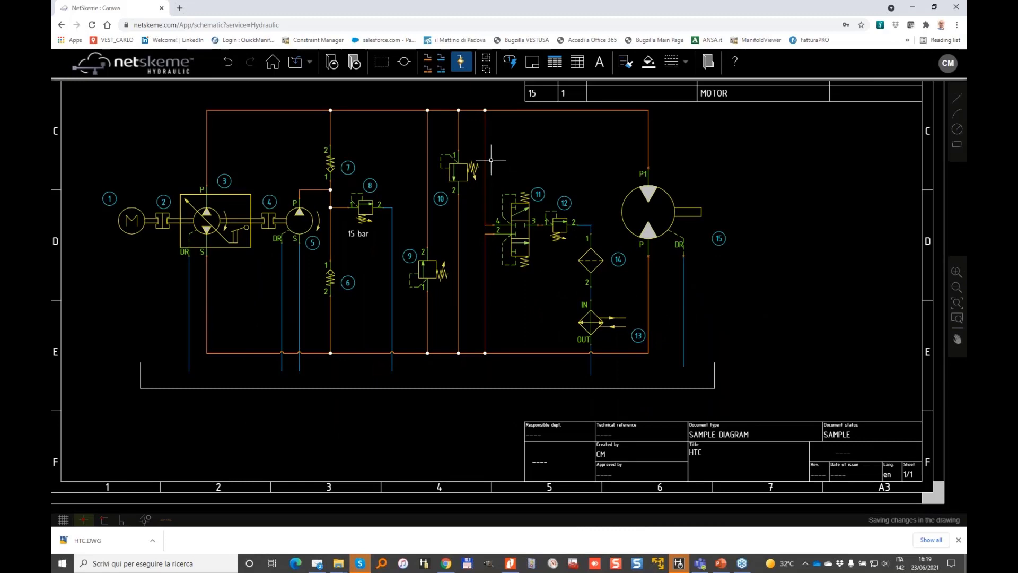
pyautogui.moveTo(490, 160); pyautogui.dragTo(654, 387)
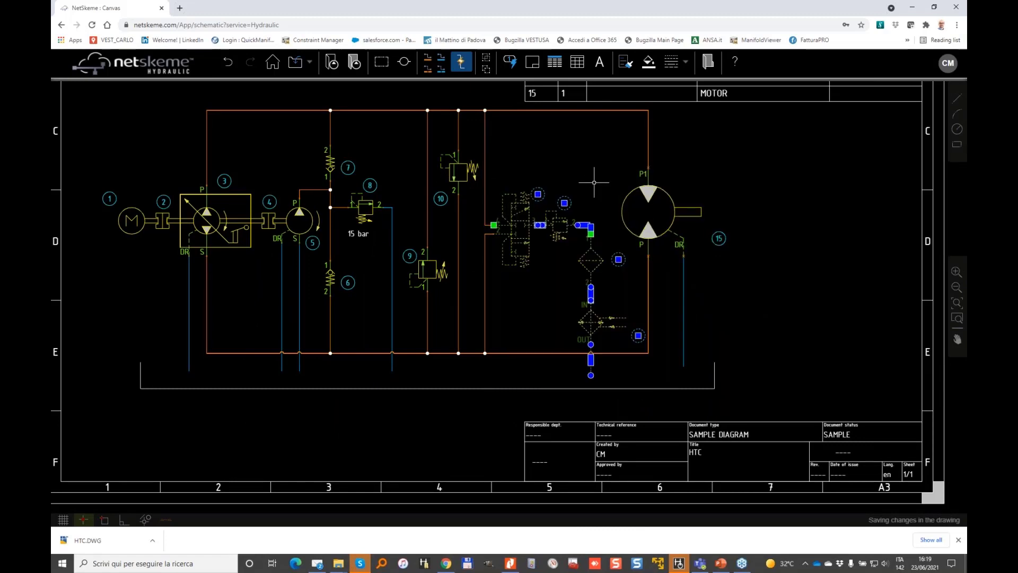
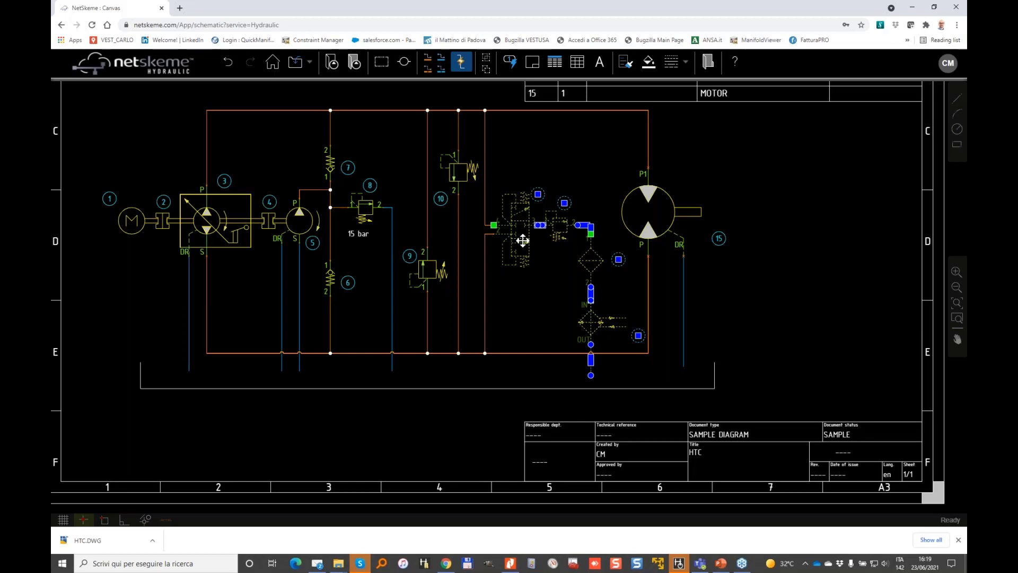
pyautogui.rightClick(523, 241)
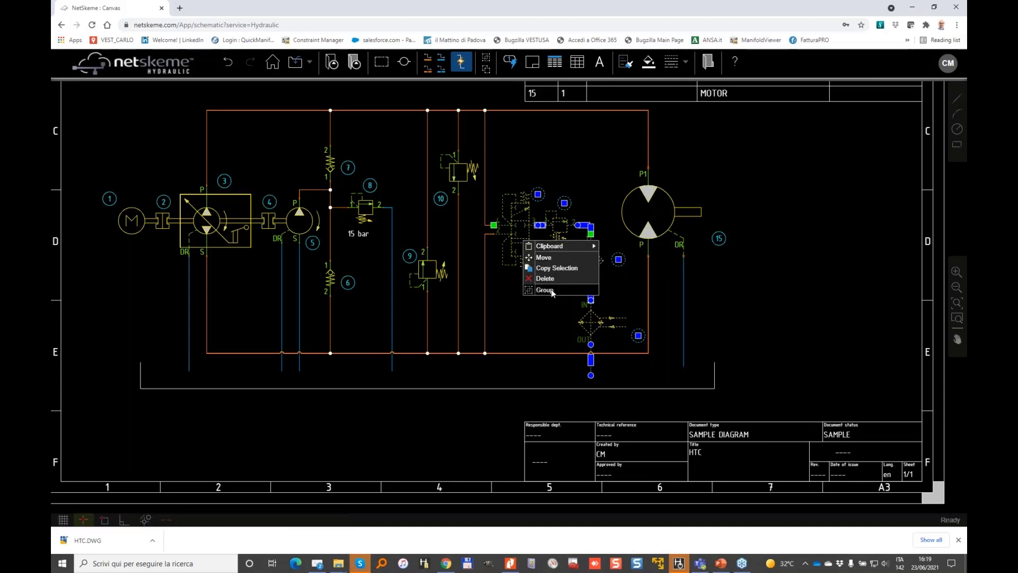
pyautogui.click(545, 263)
pyautogui.click(528, 229)
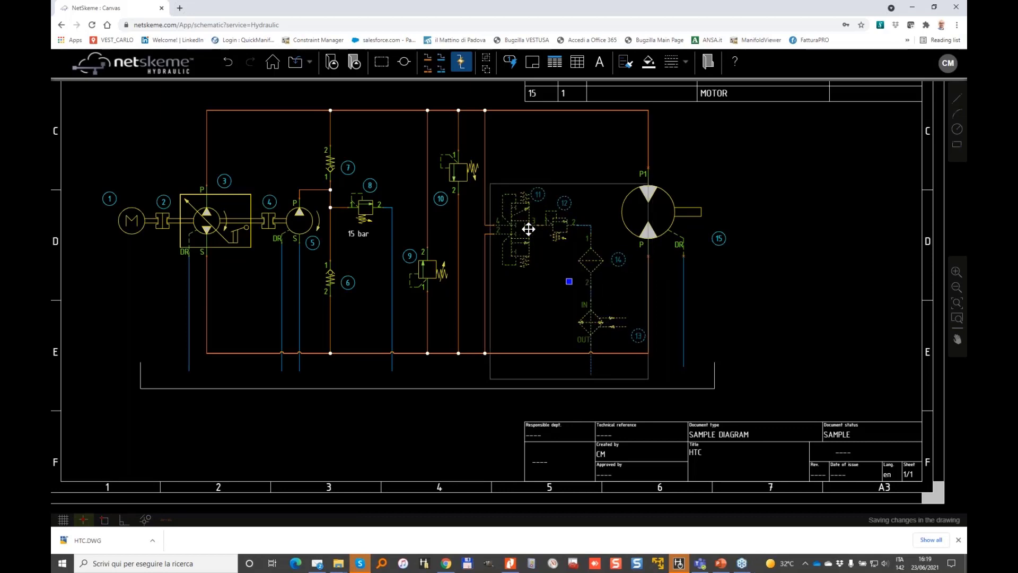
pyautogui.moveTo(529, 229); pyautogui.dragTo(549, 214)
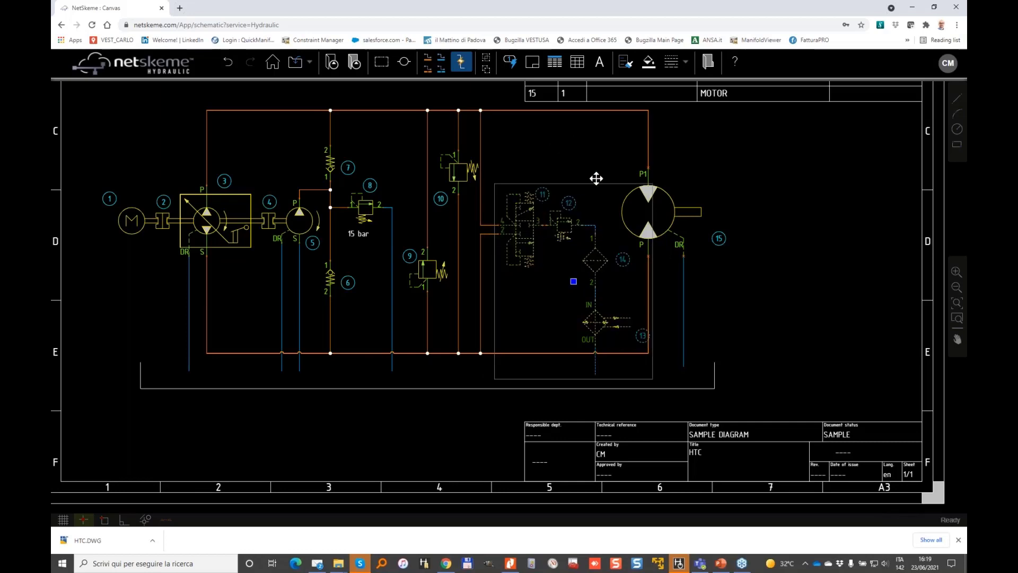
# - Ungroup components 11 to 14 and leave them unselected
pyautogui.rightClick(530, 218)
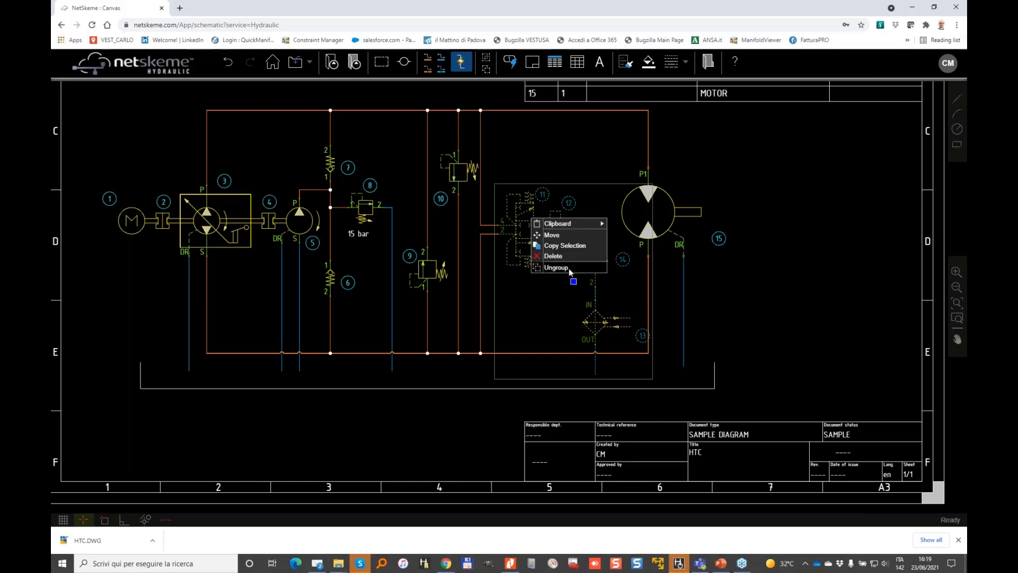
pyautogui.click(546, 270)
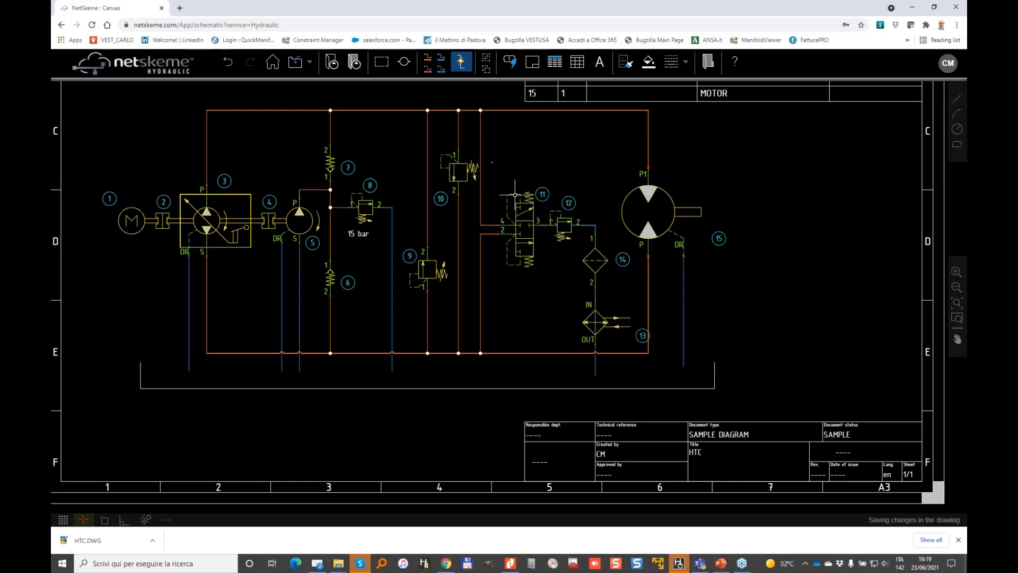
pyautogui.moveTo(490, 161); pyautogui.dragTo(660, 387)
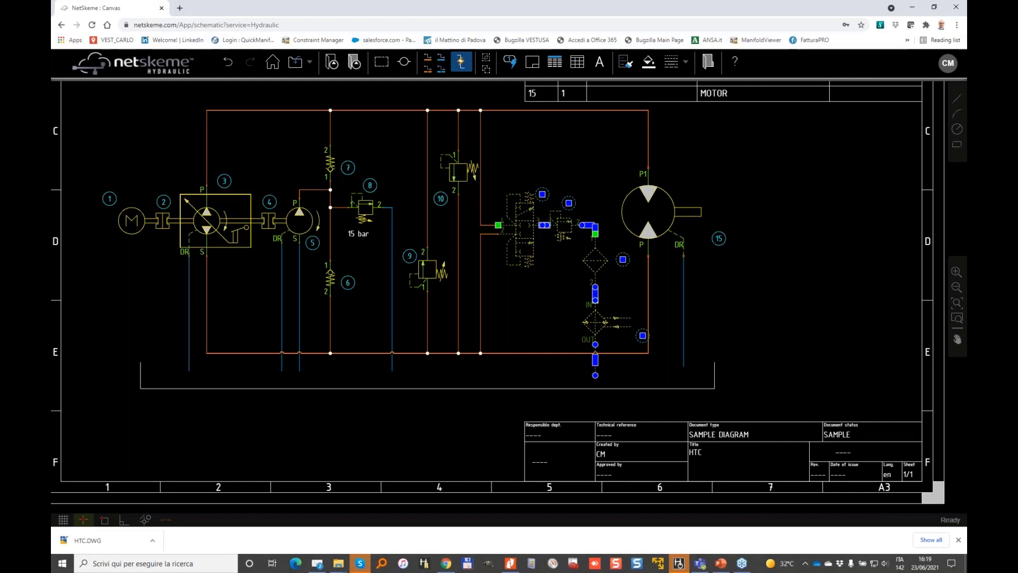
pyautogui.press('Escape')
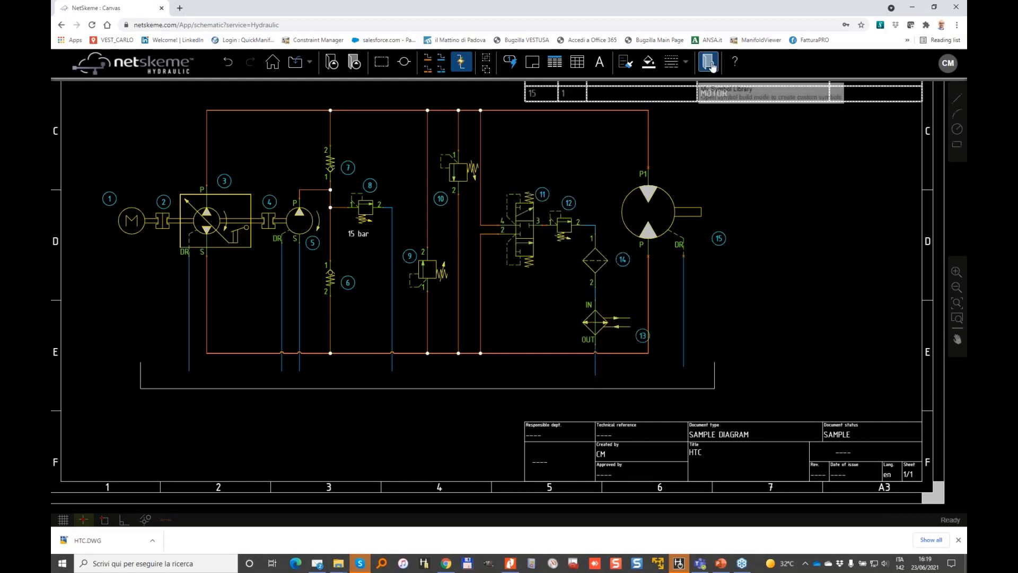
# - Open the symbol library in build mode for creating custom symbols
pyautogui.click(710, 63)
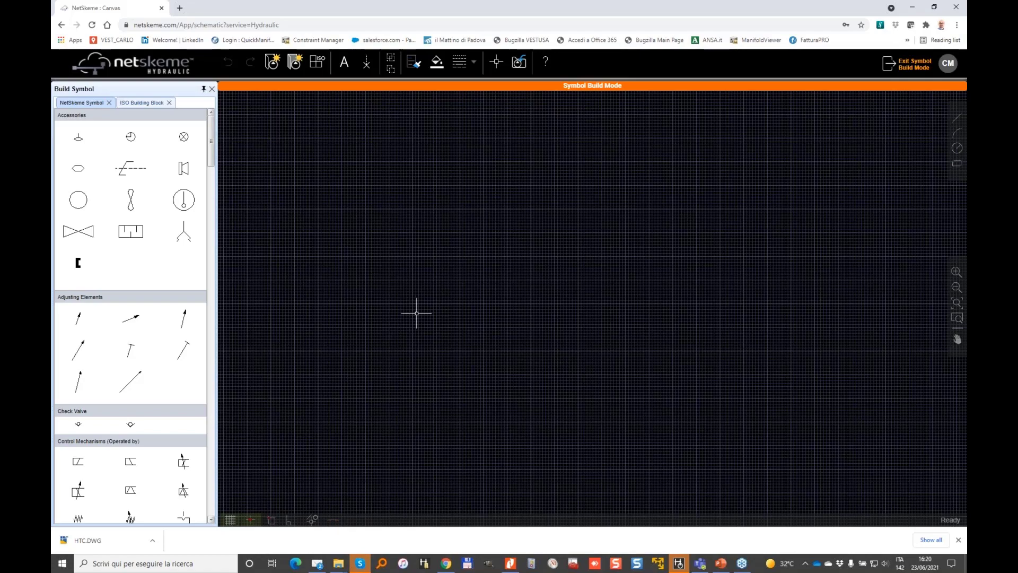
# - Place the copied circuit of directional valve, relief valve, filter and cooler with its connections on the symbol build canvas
pyautogui.scroll(-1, 406, 318)
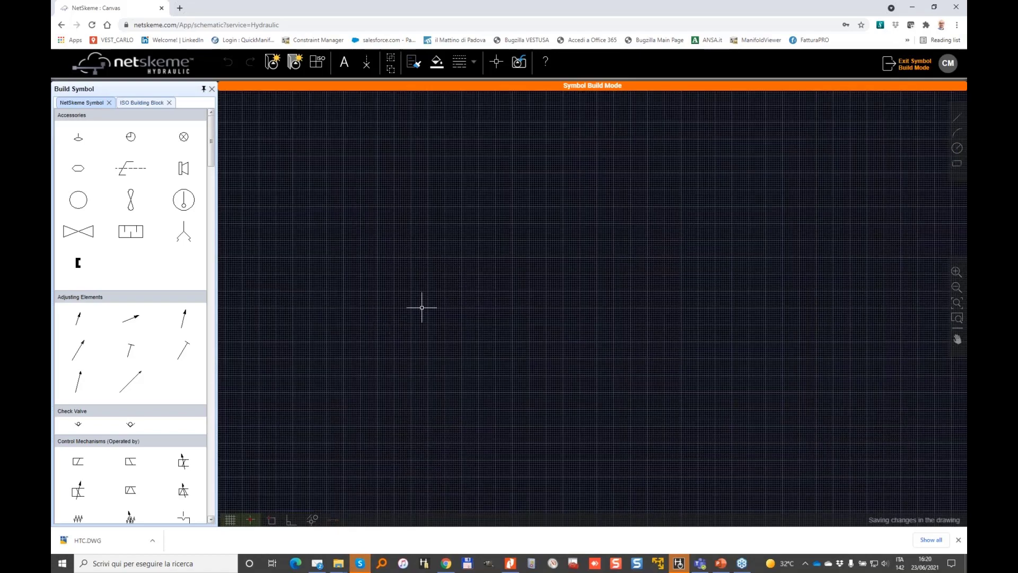
pyautogui.scroll(-1, 421, 307)
pyautogui.scroll(-1, 422, 307)
pyautogui.moveTo(422, 308); pyautogui.dragTo(400, 318, button='middle')
pyautogui.scroll(2, 398, 322)
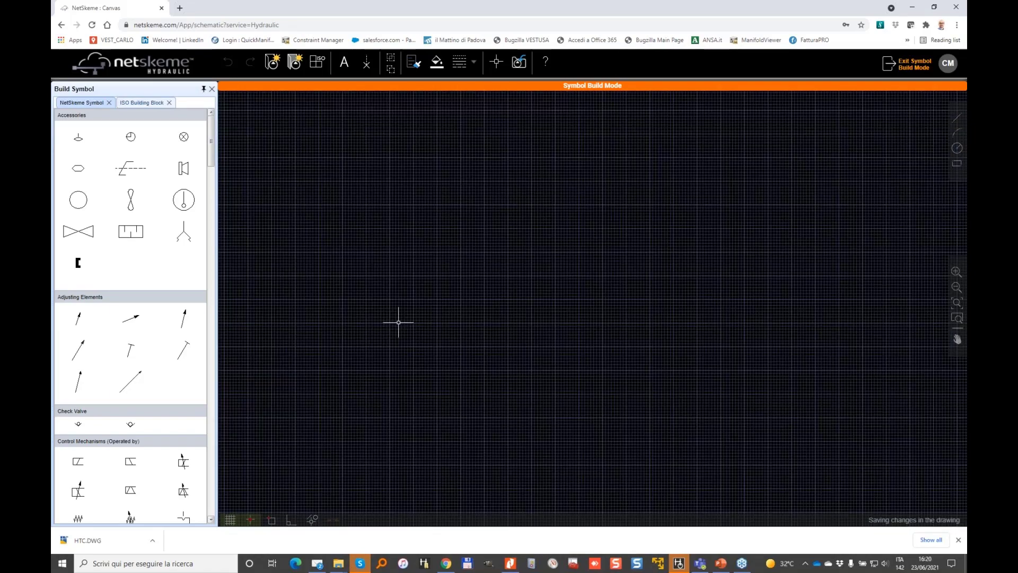
pyautogui.scroll(-2, 334, 437)
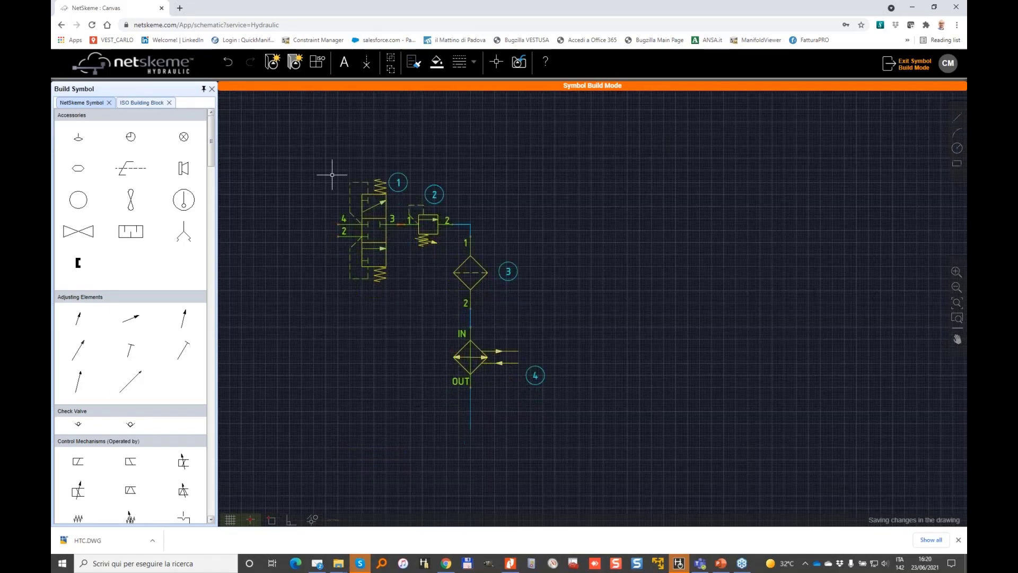
pyautogui.moveTo(305, 153); pyautogui.dragTo(586, 450)
pyautogui.rightClick(467, 271)
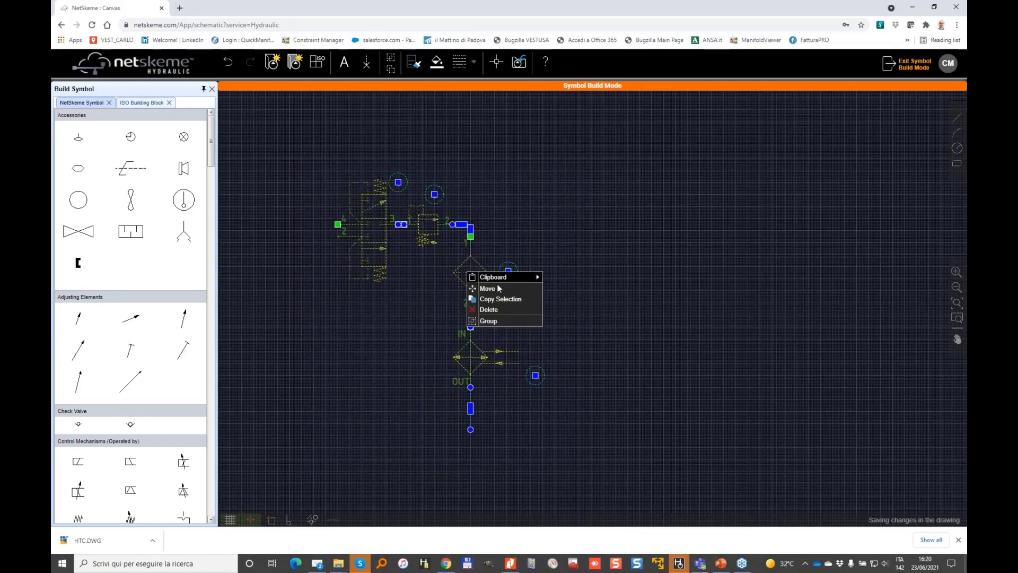
pyautogui.click(448, 261)
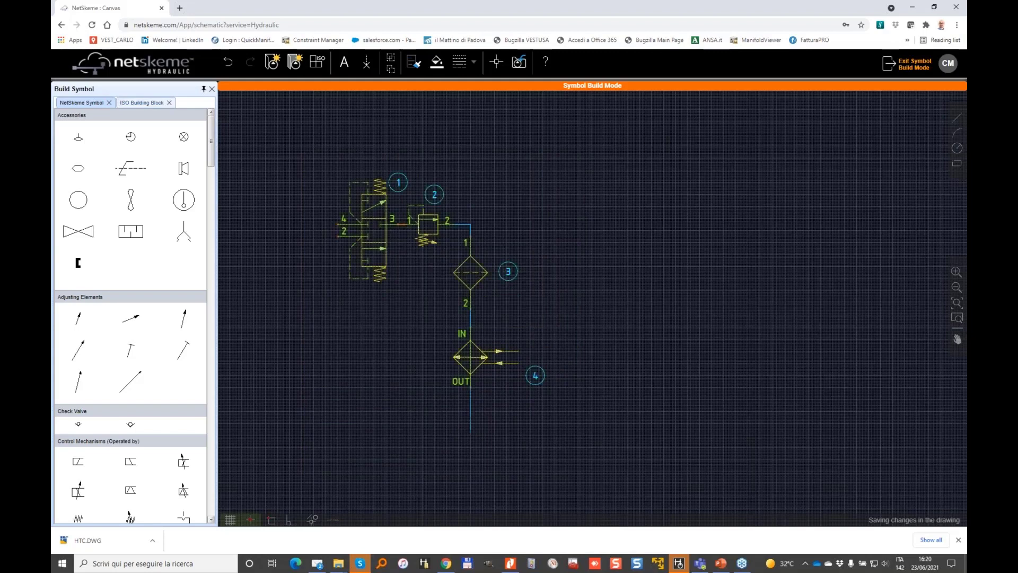
# - Explode the blocks of directional valve 1 and relief valve 2 into separate entities
pyautogui.rightClick(388, 218)
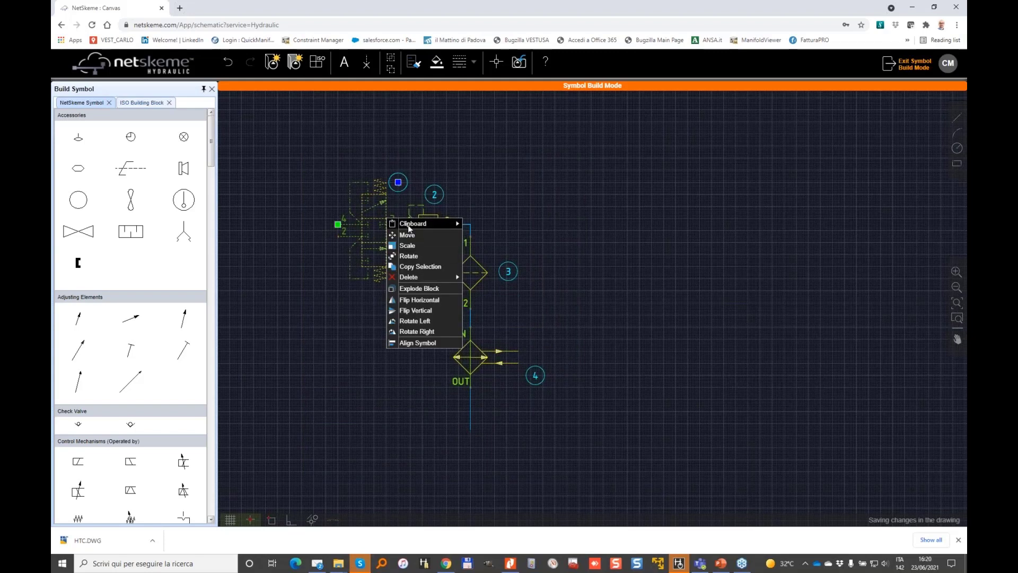
pyautogui.click(433, 292)
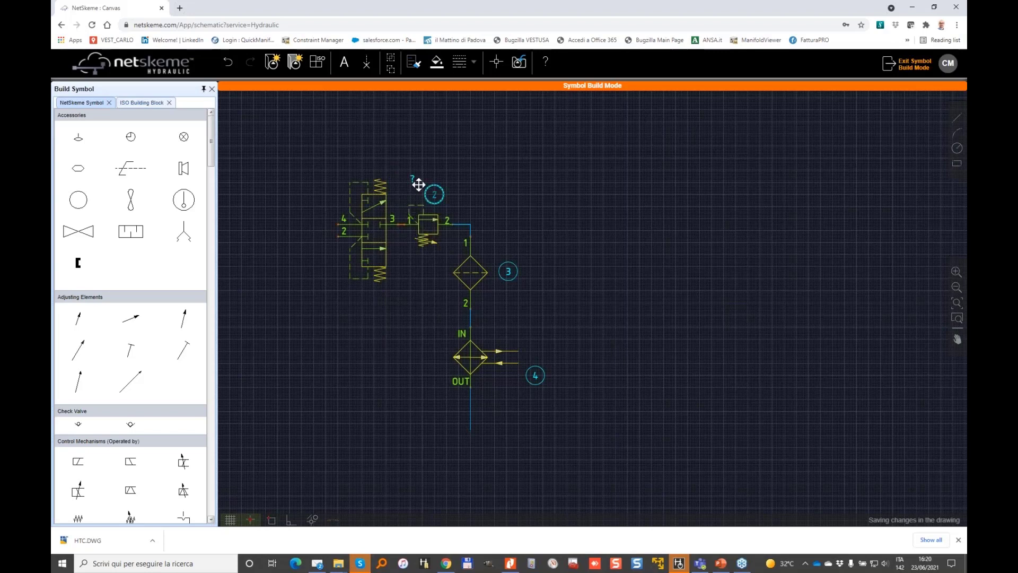
pyautogui.click(424, 217)
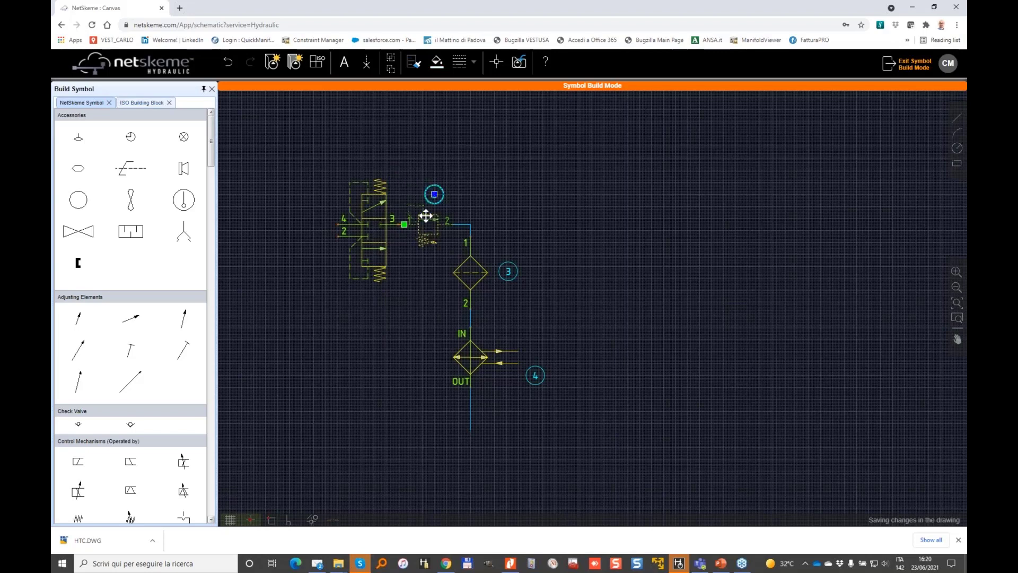
pyautogui.rightClick(426, 216)
pyautogui.moveTo(451, 274)
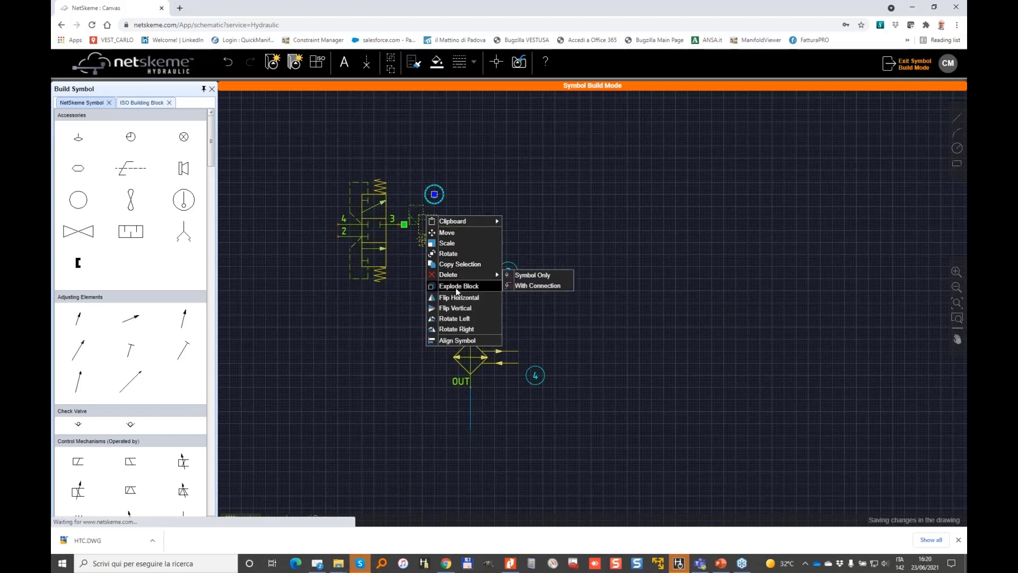
pyautogui.click(515, 284)
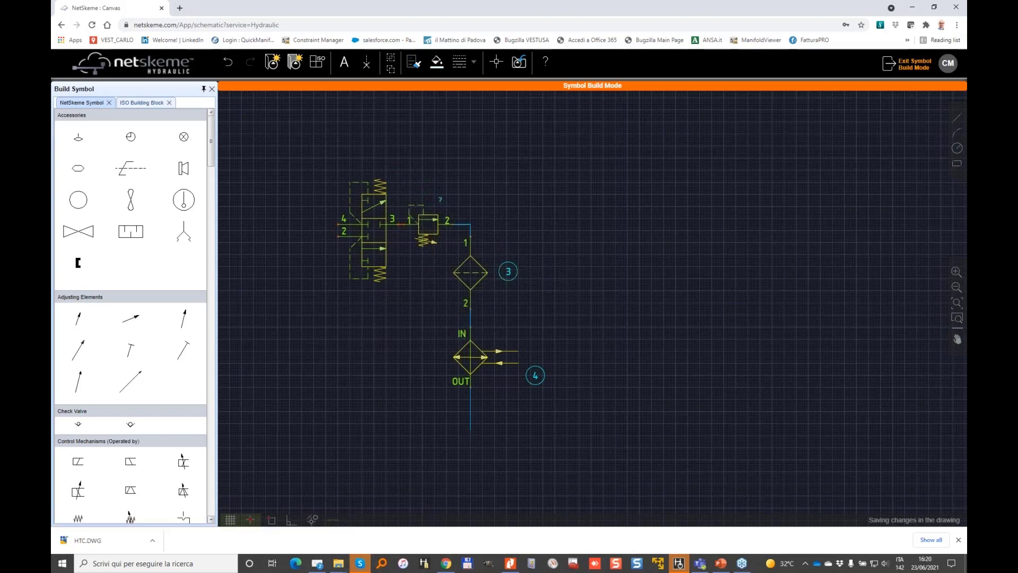
# - Explode the blocks of filter 3 and cooler 4 into separate entities
pyautogui.click(477, 265)
pyautogui.rightClick(479, 266)
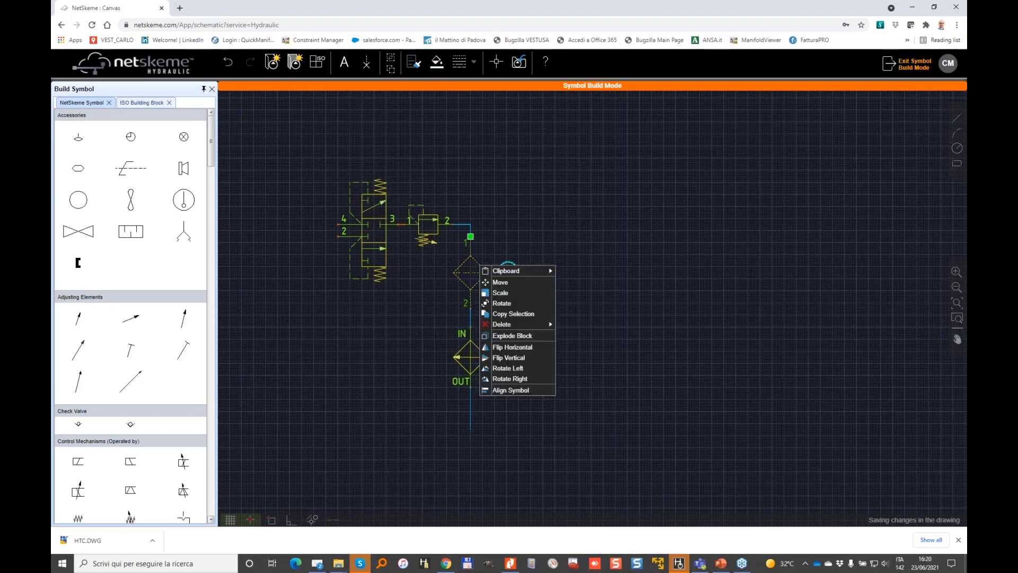
pyautogui.click(510, 336)
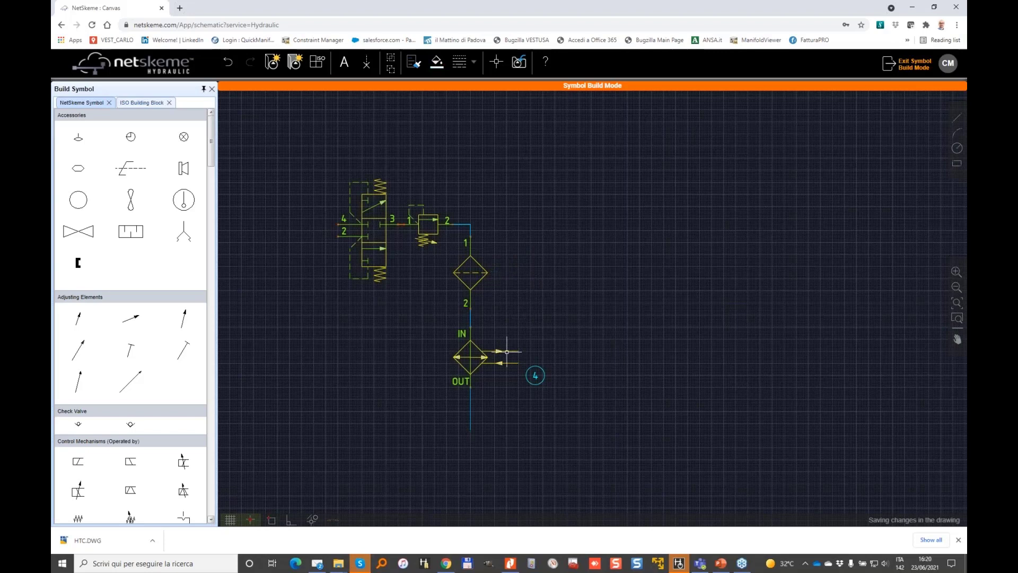
pyautogui.click(484, 357)
pyautogui.rightClick(486, 356)
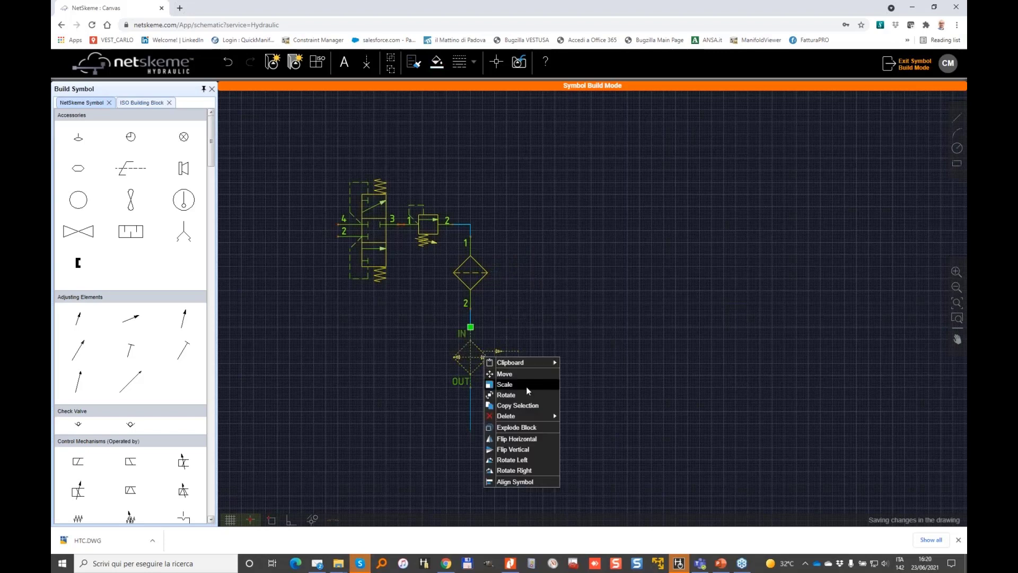
pyautogui.click(527, 424)
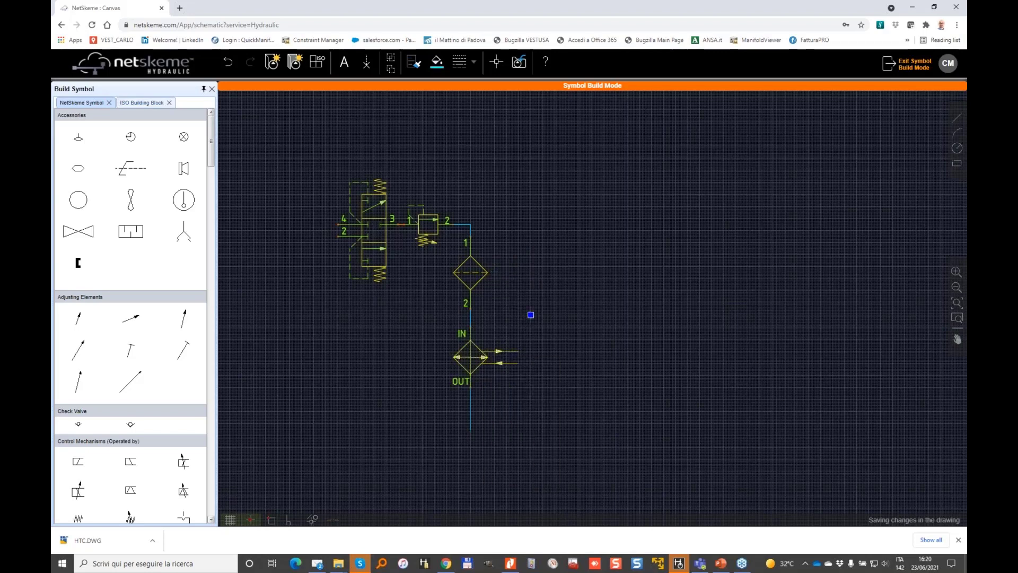
# - Move the remaining "?" item tag to just above the relief valve
pyautogui.scroll(2, 534, 307)
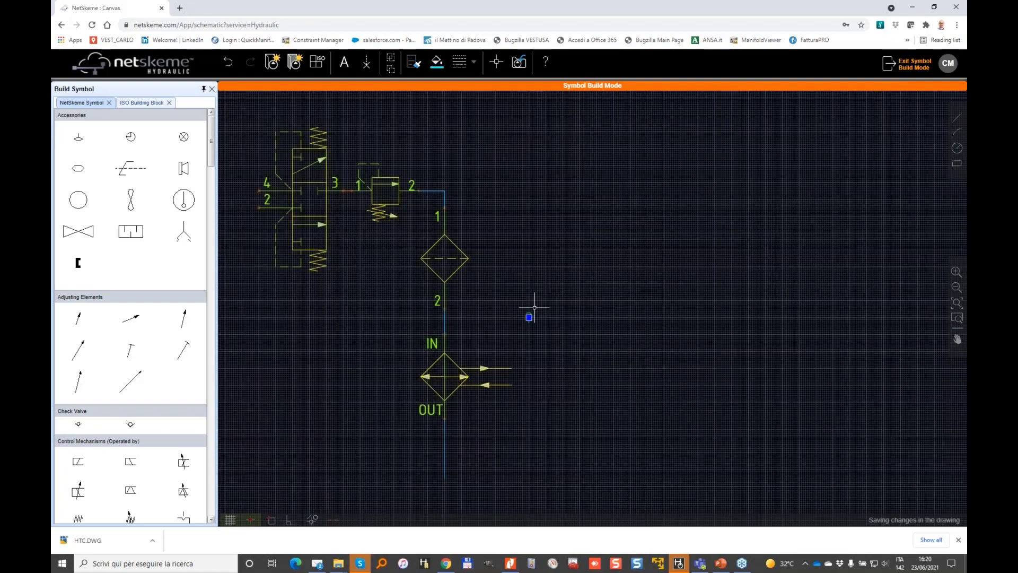
pyautogui.scroll(2, 534, 307)
pyautogui.moveTo(493, 230); pyautogui.dragTo(635, 387, button='middle')
pyautogui.scroll(-2, 448, 216)
pyautogui.moveTo(475, 228); pyautogui.dragTo(504, 174, button='middle')
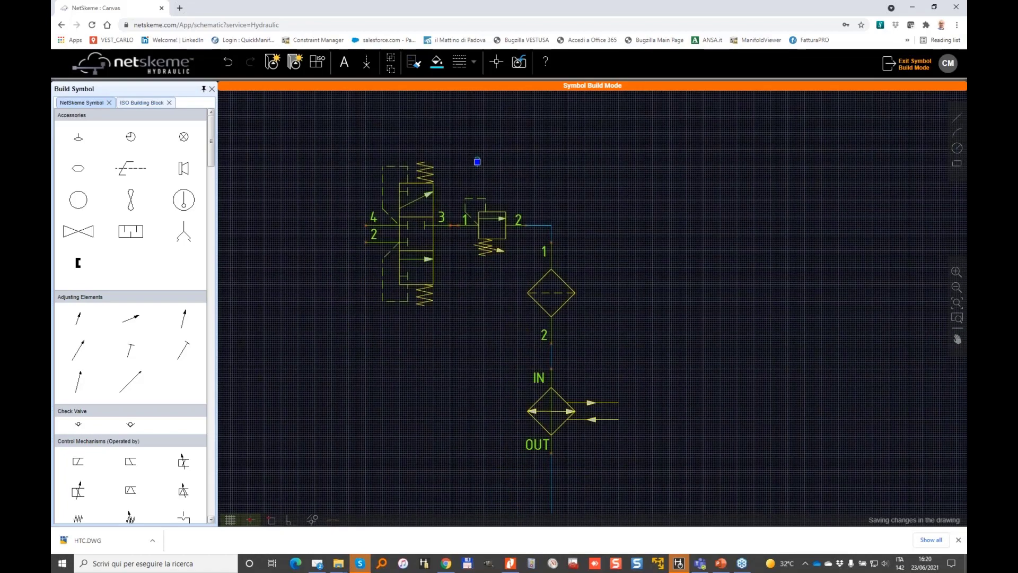
pyautogui.moveTo(566, 224); pyautogui.dragTo(600, 209, button='middle')
pyautogui.click(584, 212)
pyautogui.rightClick(586, 208)
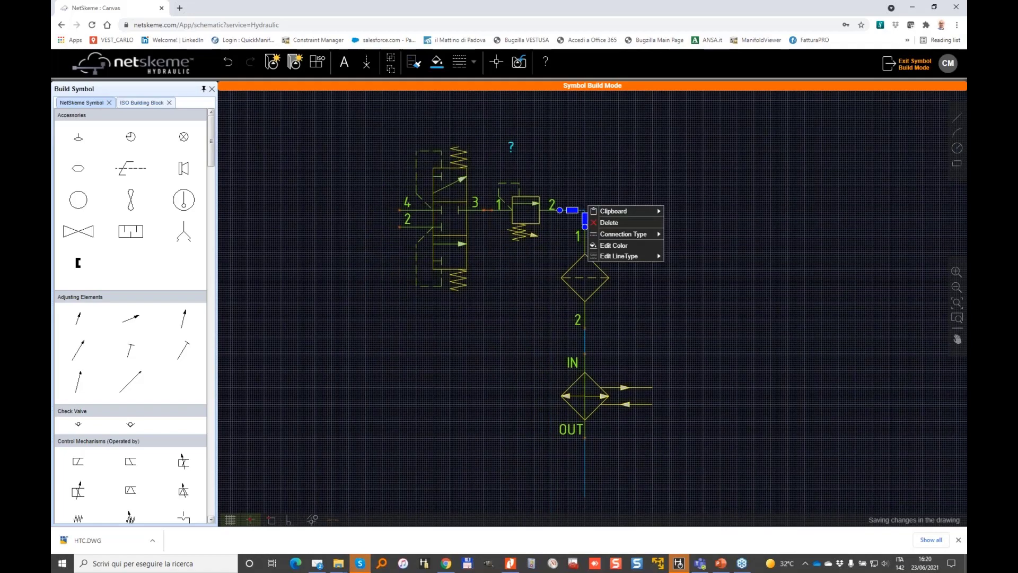
pyautogui.press('Escape')
pyautogui.press('Escape')
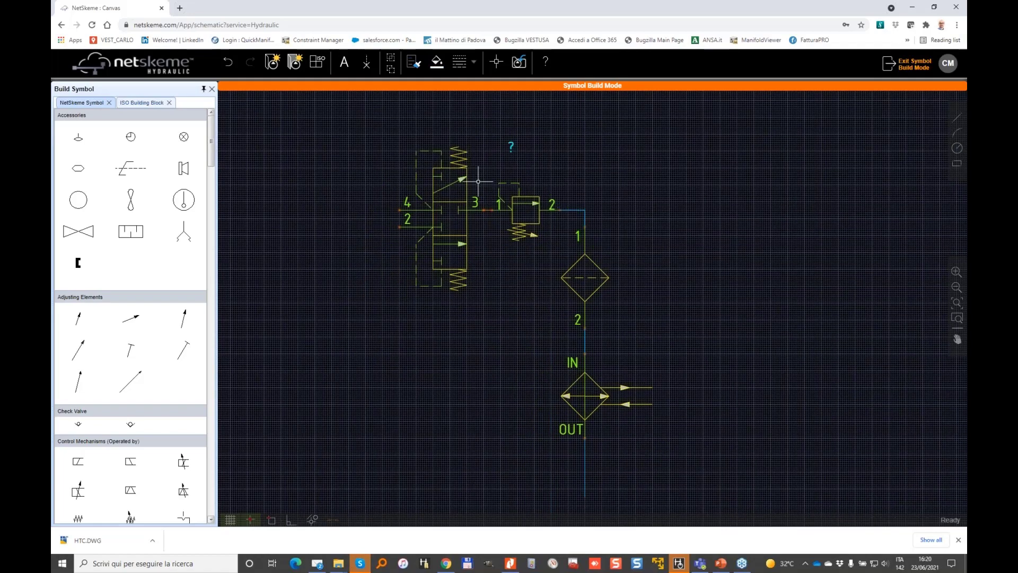
# - Delete the connection lines and port labels linking the directional valve, relief valve, filter and cooler
pyautogui.click(487, 210)
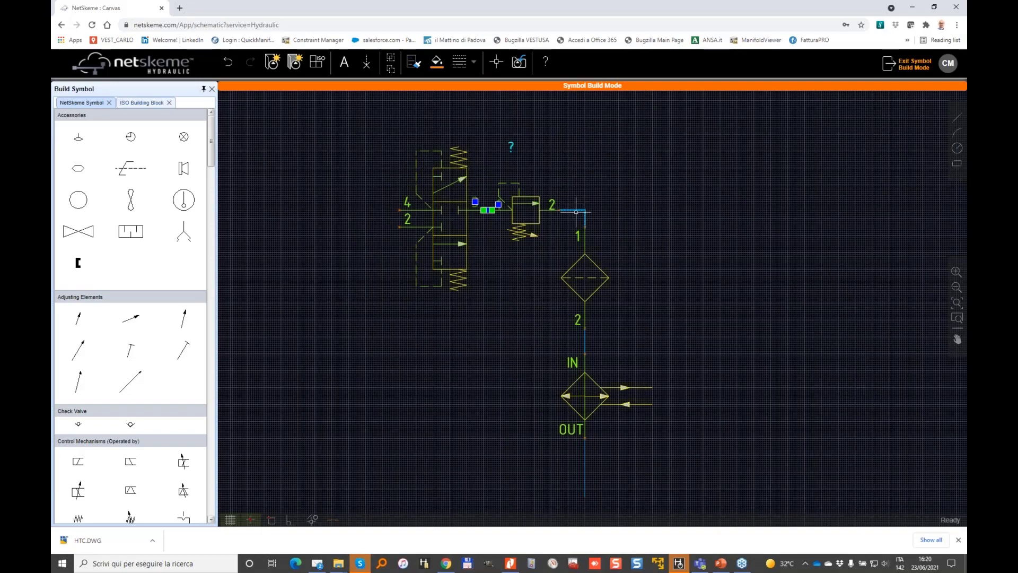
pyautogui.press('Delete')
pyautogui.moveTo(547, 182); pyautogui.dragTo(612, 246)
pyautogui.press('Delete')
pyautogui.moveTo(541, 305); pyautogui.dragTo(609, 374)
pyautogui.press('Delete')
# - Delete the cooler's OUT port label and the connection line below it
pyautogui.moveTo(536, 421); pyautogui.dragTo(609, 468)
pyautogui.press('Delete')
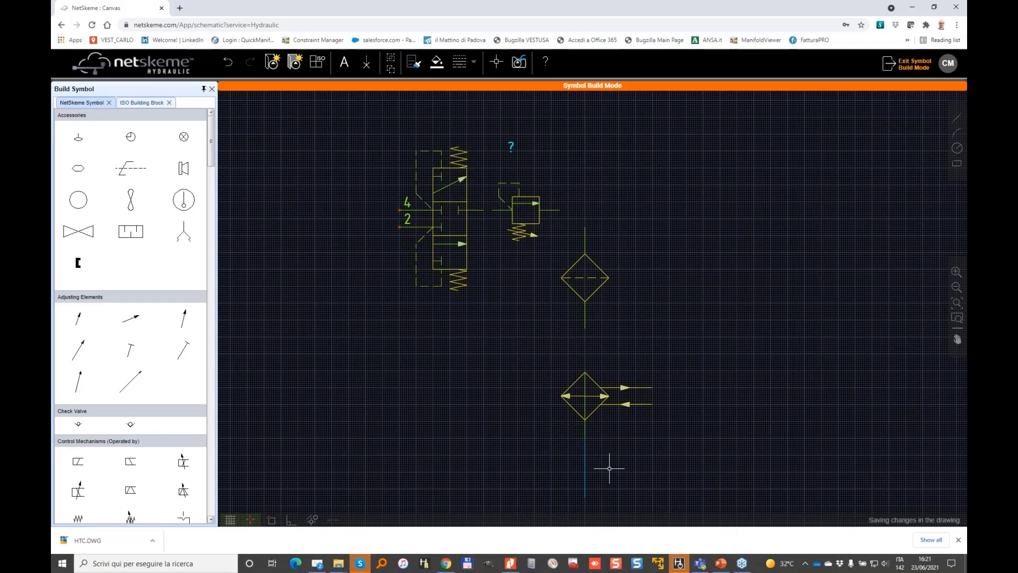
pyautogui.click(584, 458)
pyautogui.press('Delete')
# - Shift the cooler geometry straight up until its inlet line meets the filter's outlet line
pyautogui.click(584, 388)
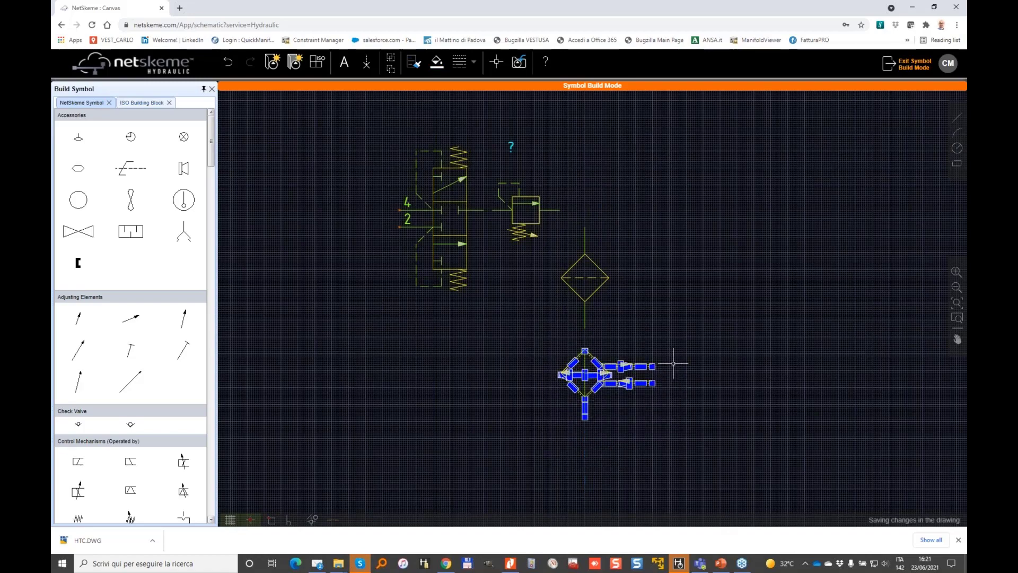
pyautogui.press('Up')
pyautogui.press('Up')
pyautogui.press('Up')
pyautogui.press('Up')
pyautogui.press('Up')
pyautogui.moveTo(548, 216); pyautogui.dragTo(713, 437)
pyautogui.press('Delete')
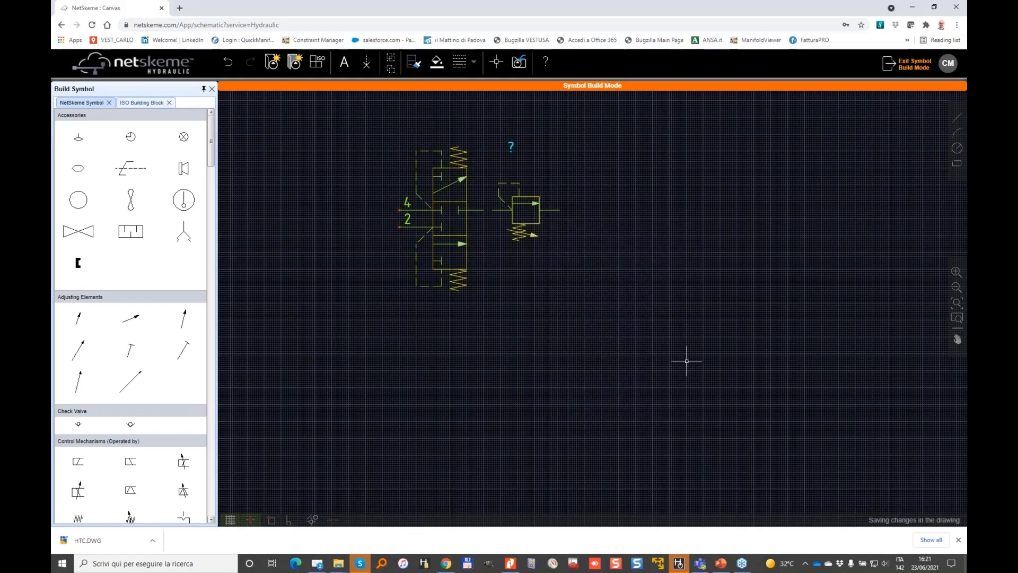
pyautogui.hotkey('ctrl', 'z')
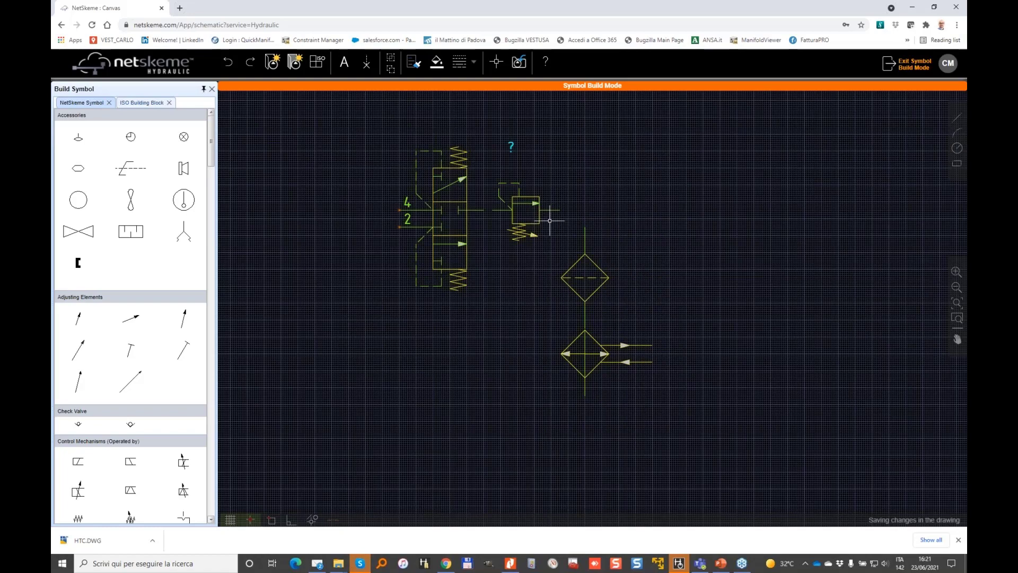
# - Move the filter and cooler together up and to the left so the filter inlet lines up with the relief valve's outlet end
pyautogui.moveTo(552, 218); pyautogui.dragTo(691, 412)
pyautogui.press('Up')
pyautogui.press('Up')
pyautogui.press('Up')
pyautogui.press('Up')
pyautogui.press('Up')
pyautogui.press('Up')
pyautogui.press('Up')
pyautogui.press('Up')
pyautogui.press('Up')
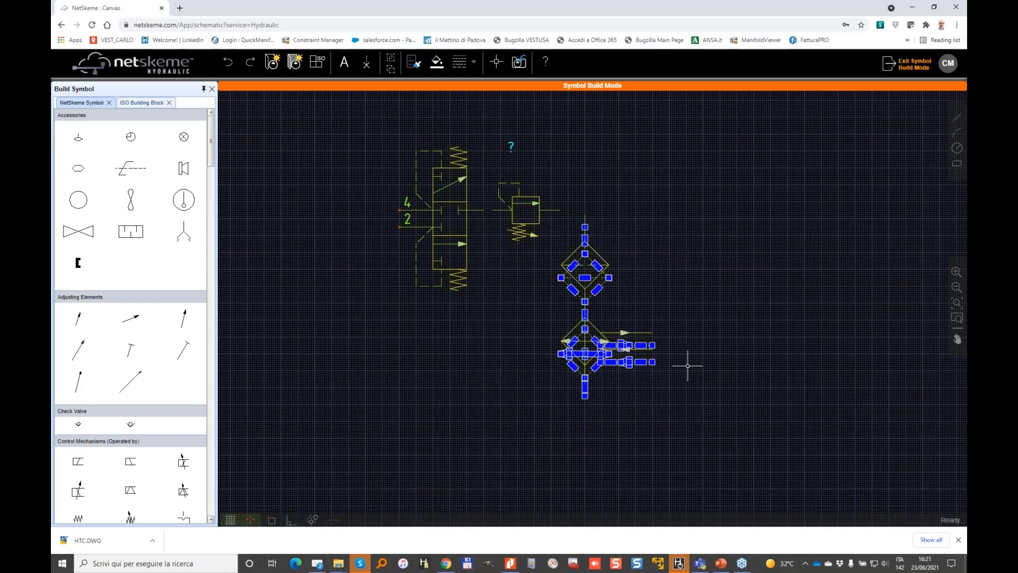
pyautogui.press('Left')
pyautogui.press('Left')
pyautogui.press('Left')
pyautogui.press('Left')
pyautogui.press('Left')
pyautogui.press('Left')
pyautogui.press('Left')
pyautogui.press('Left')
pyautogui.press('Left')
pyautogui.press('Left')
pyautogui.press('Left')
pyautogui.press('Left')
pyautogui.press('Left')
pyautogui.press('Left')
pyautogui.press('Left')
pyautogui.press('Left')
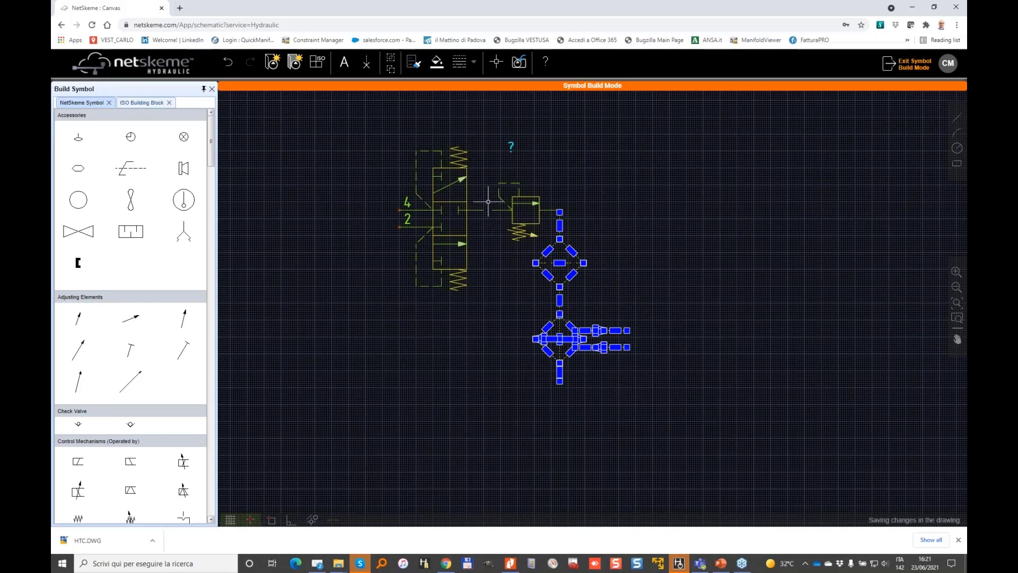
# - Stretch the directional valve's outlet line horizontally until it reaches the relief valve's inlet
pyautogui.scroll(4, 488, 200)
pyautogui.click(469, 228)
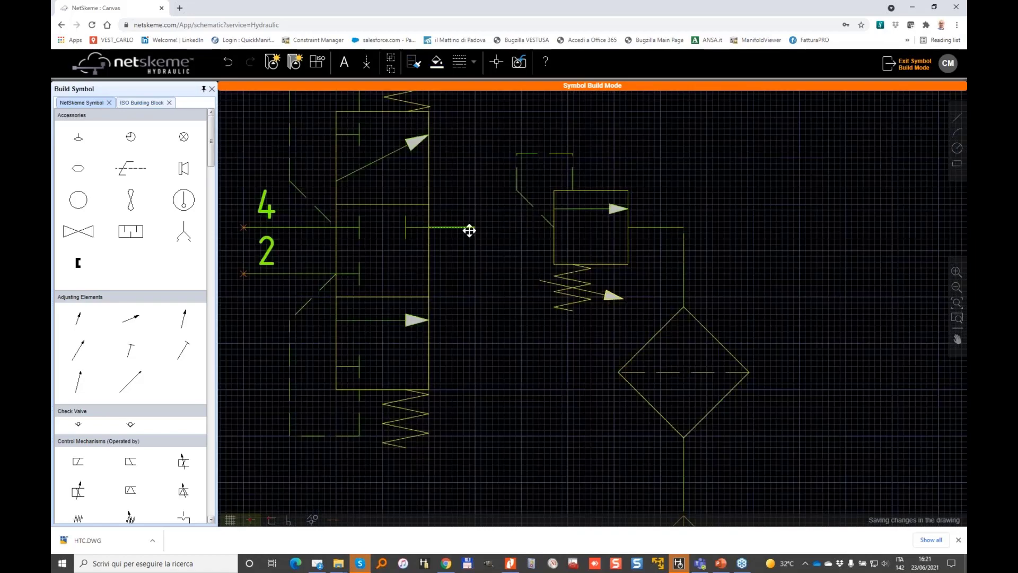
pyautogui.click(474, 227)
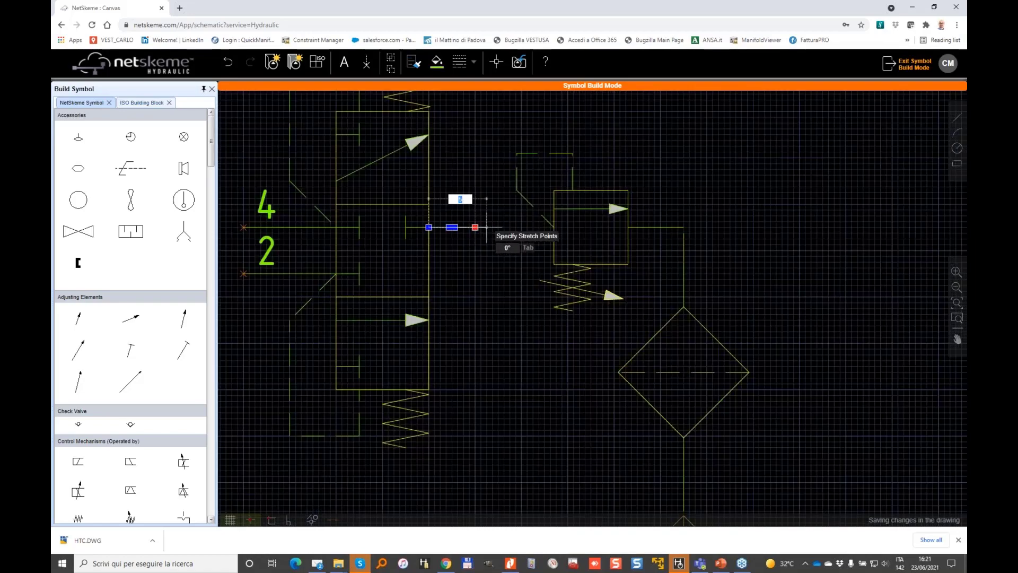
pyautogui.click(551, 227)
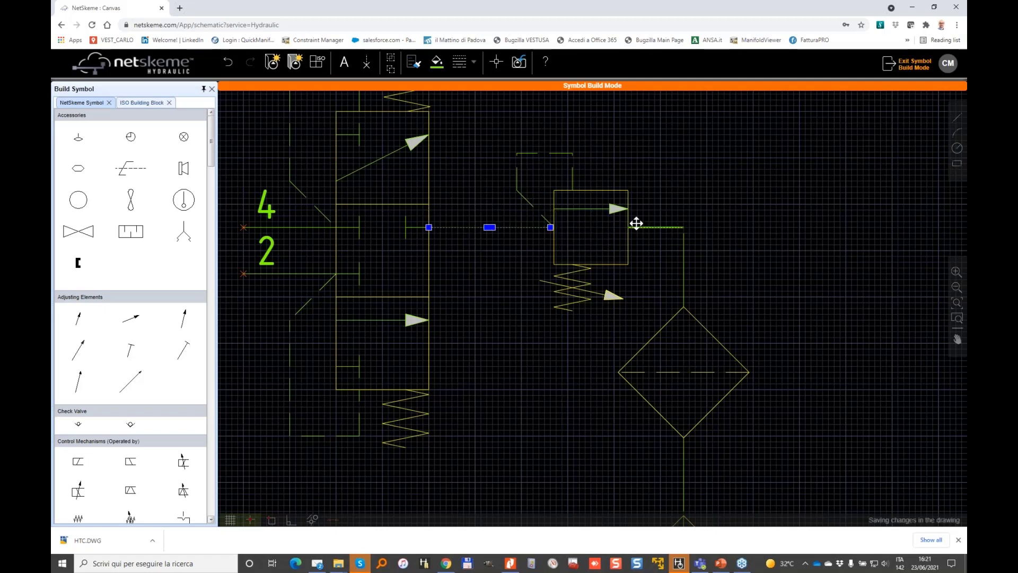
# - Stretch the filter's inlet line vertically to close the corner with the relief valve's outlet line
pyautogui.scroll(-2, 636, 223)
pyautogui.click(670, 249)
pyautogui.click(670, 230)
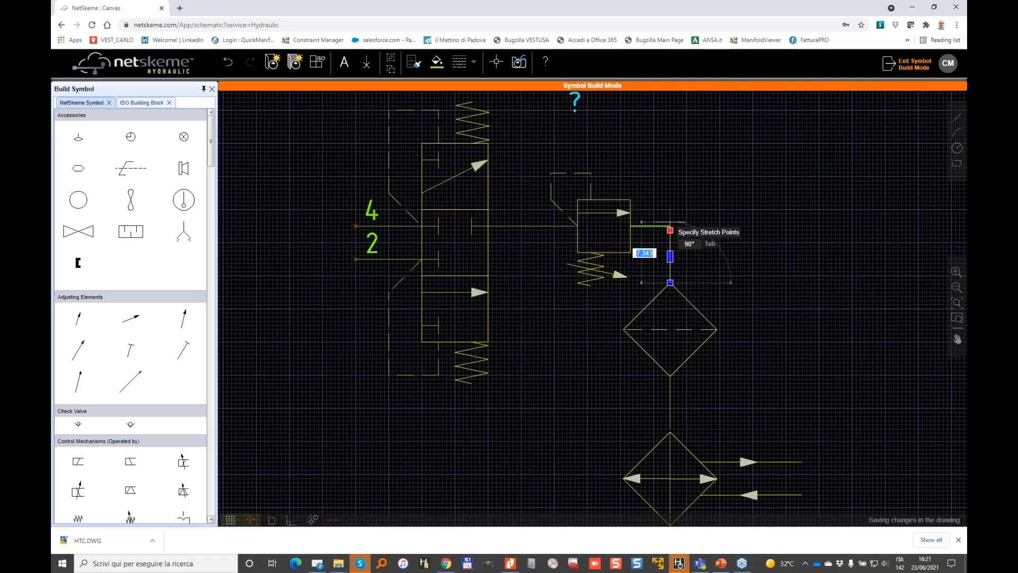
pyautogui.click(670, 225)
pyautogui.scroll(-2, 691, 200)
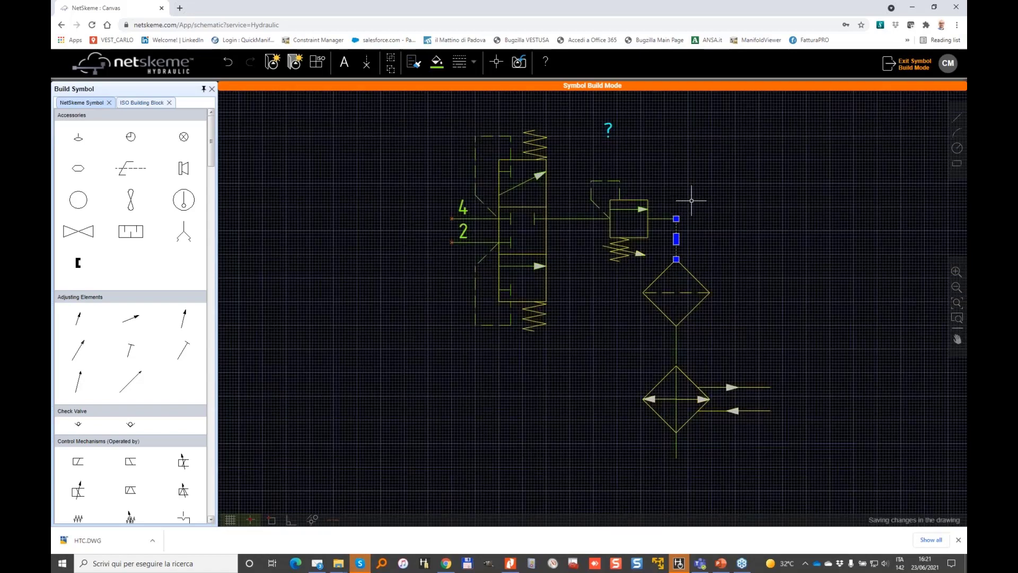
pyautogui.scroll(-2, 692, 200)
# - Add a connection point named T and position it at the lower end of the cooler's outlet line
pyautogui.moveTo(680, 216); pyautogui.dragTo(608, 206, button='middle')
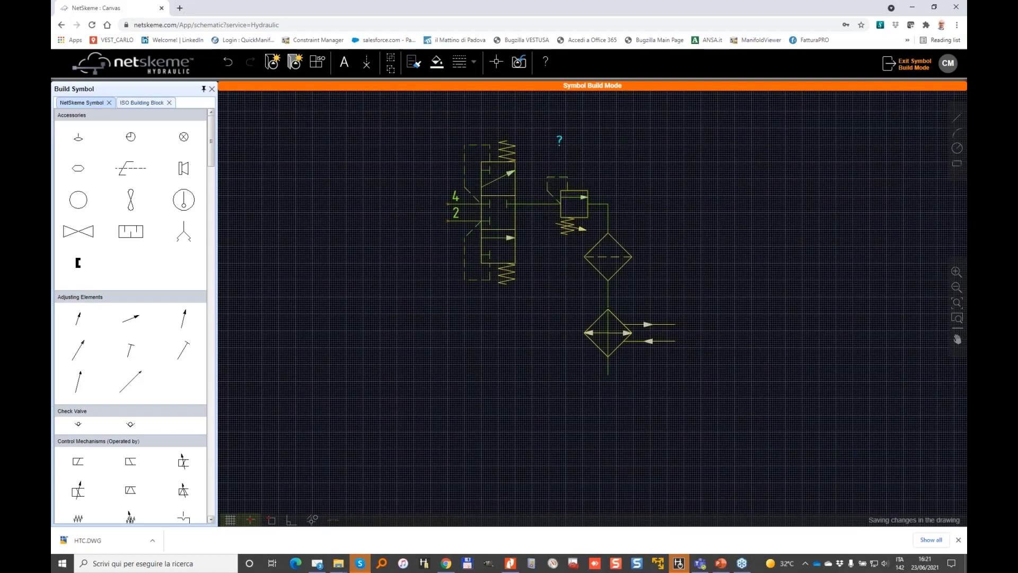
pyautogui.click(366, 64)
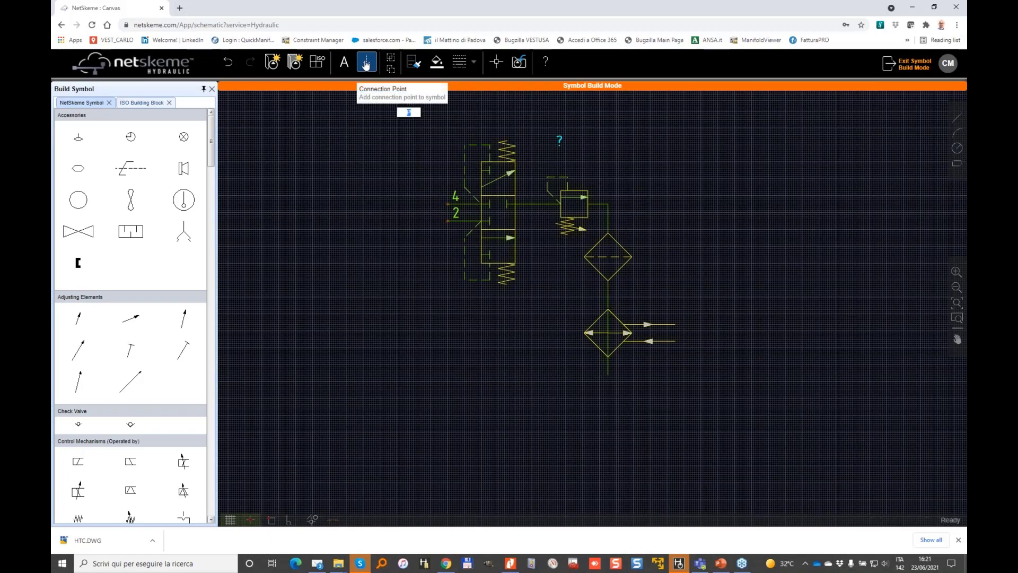
pyautogui.write('T')
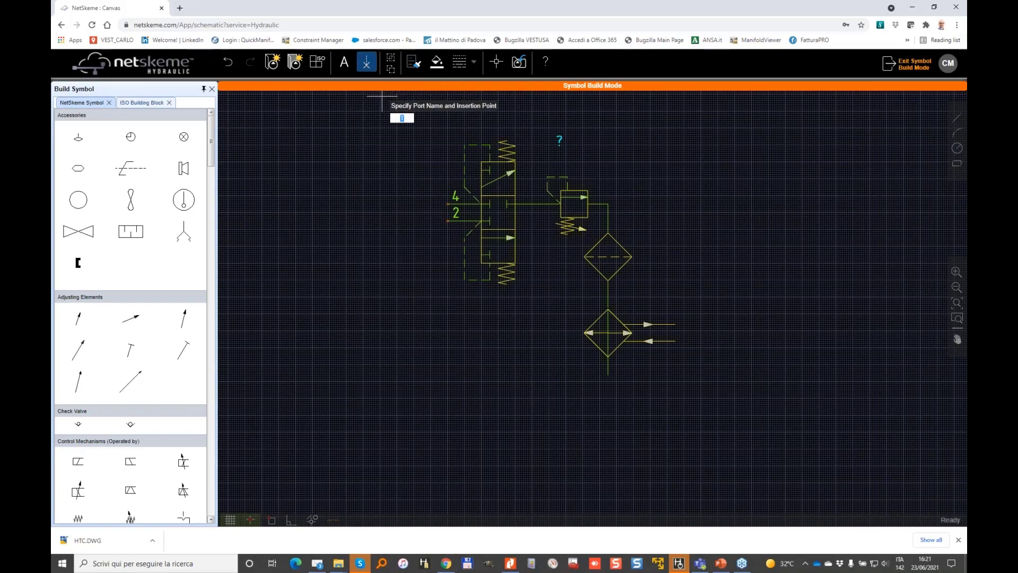
pyautogui.click(627, 387)
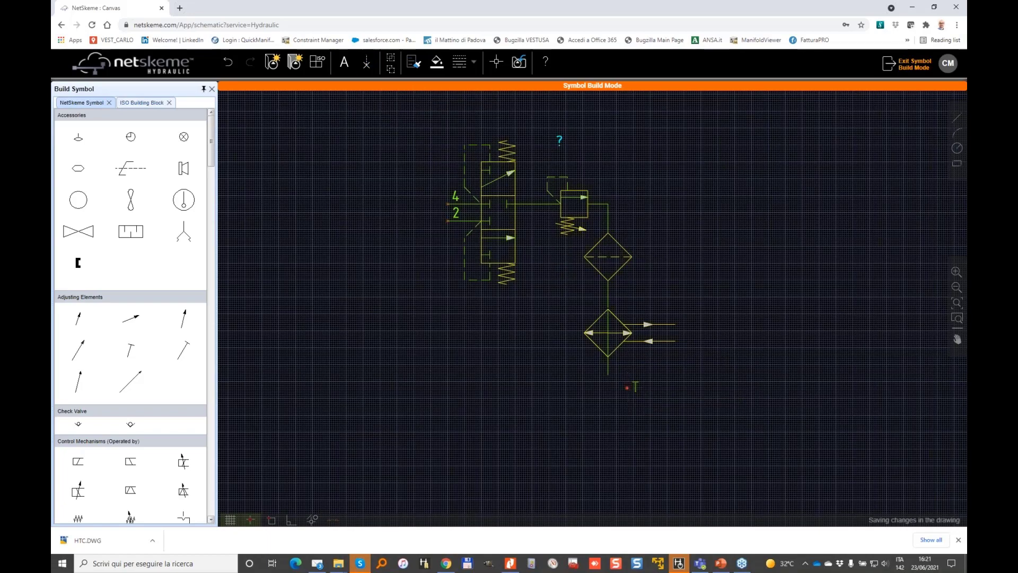
pyautogui.scroll(2, 627, 386)
pyautogui.click(601, 370)
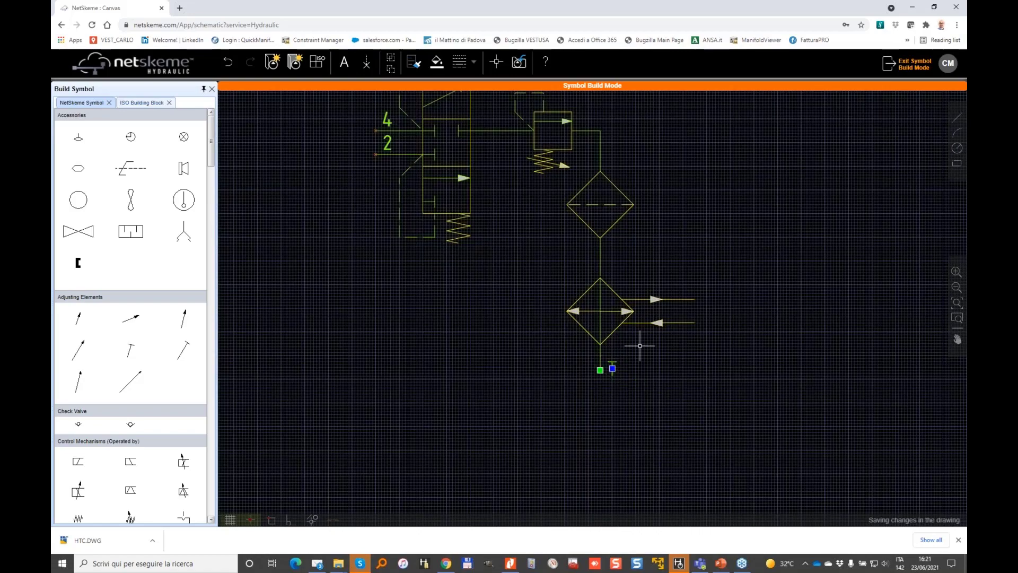
# - Shift the T label slightly upward beside the end of the cooler's outlet line
pyautogui.click(612, 368)
pyautogui.click(615, 359)
pyautogui.scroll(-2, 642, 278)
pyautogui.scroll(-2, 627, 276)
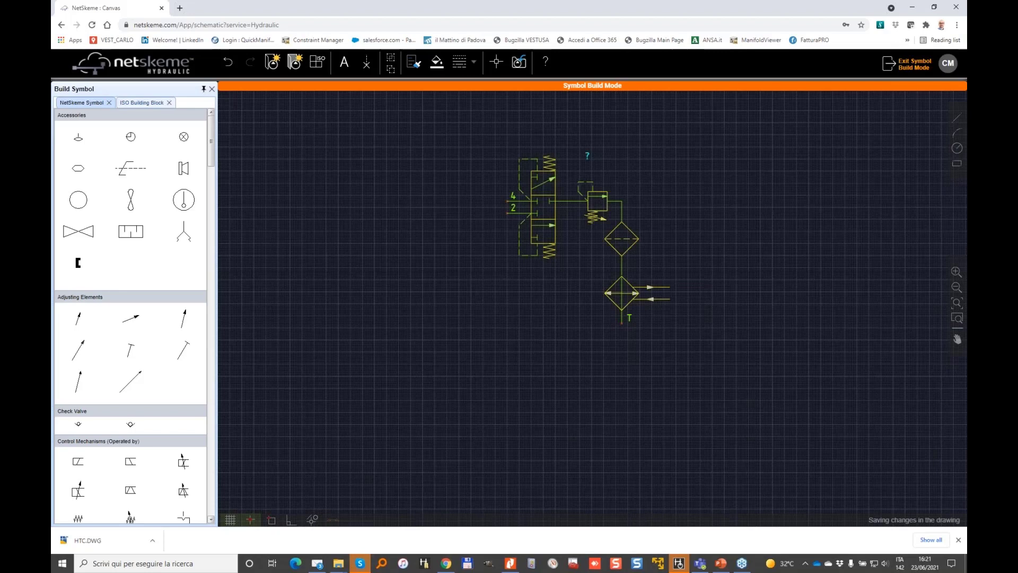
# - Draw a rectangle about 55.5 by 58.5 around the whole symbol, from above the directional valve to the end of the cooler's outlet line
pyautogui.moveTo(612, 228); pyautogui.dragTo(525, 272, button='middle')
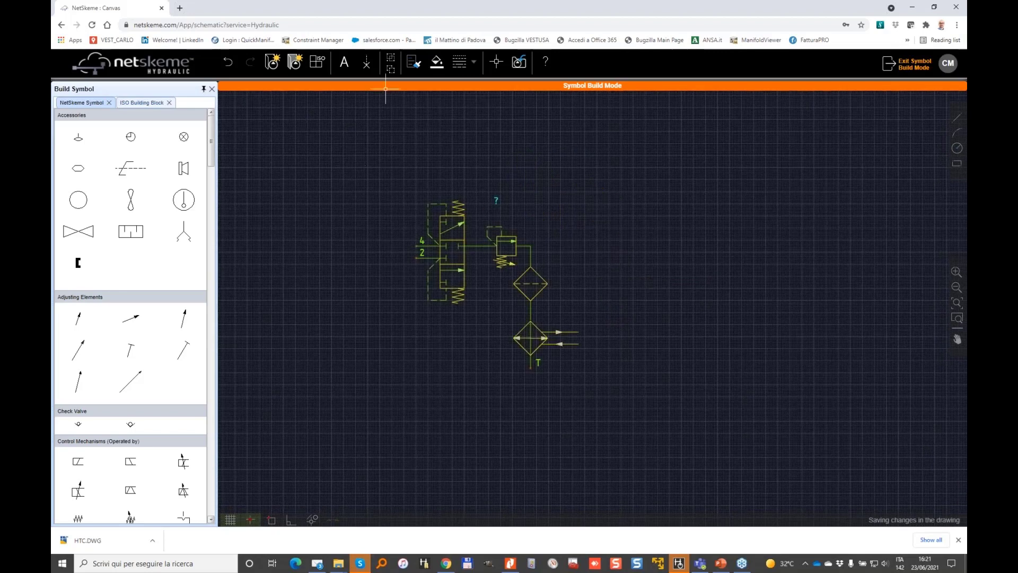
pyautogui.click(957, 164)
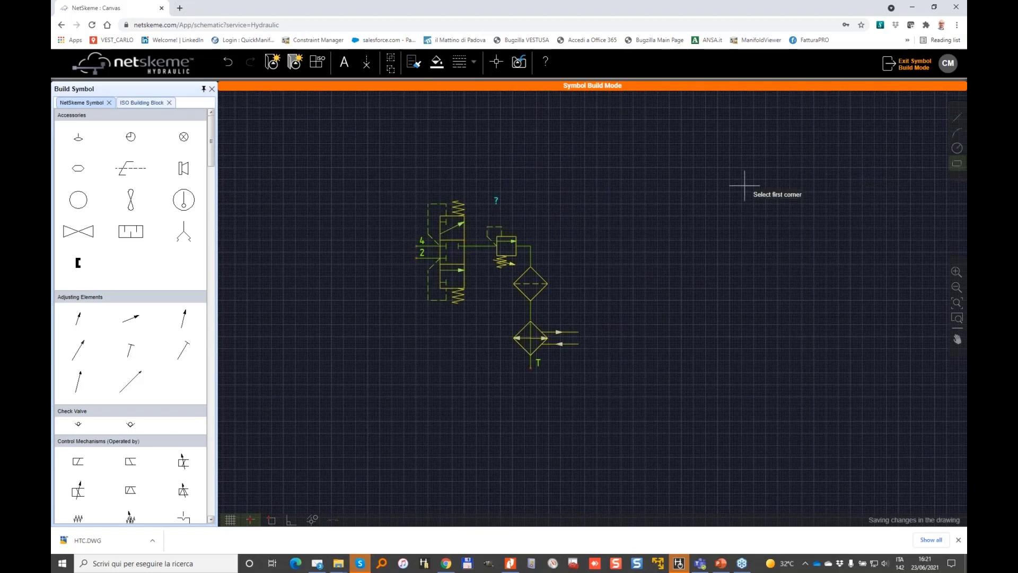
pyautogui.click(416, 192)
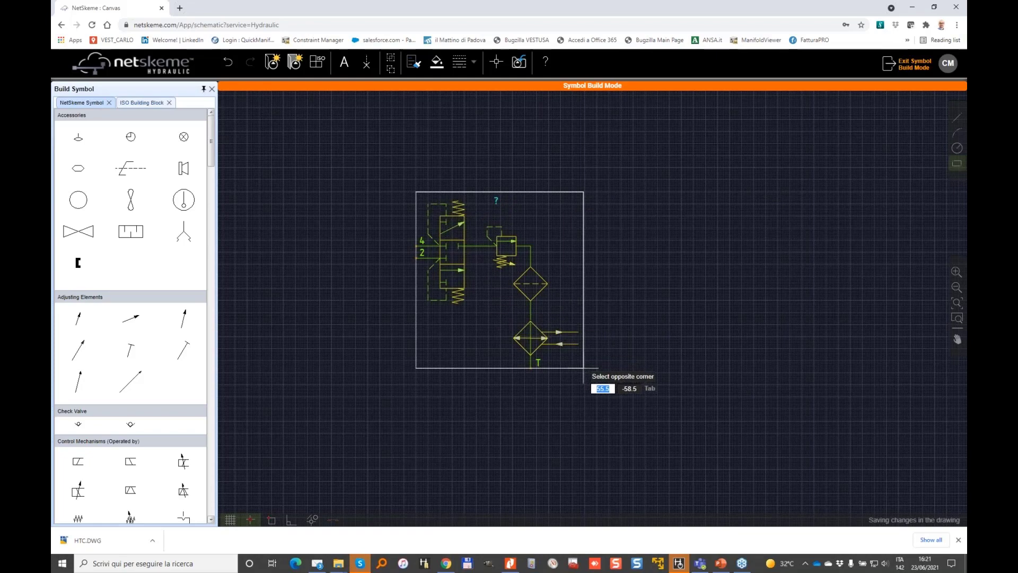
pyautogui.click(583, 368)
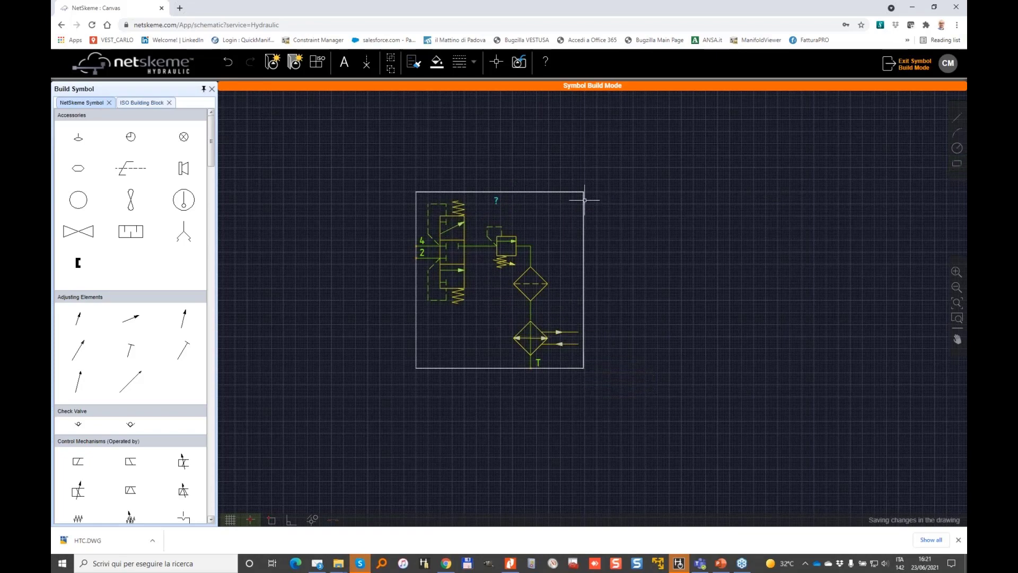
# - Change the color of the enclosing rectangle to yellow
pyautogui.click(560, 191)
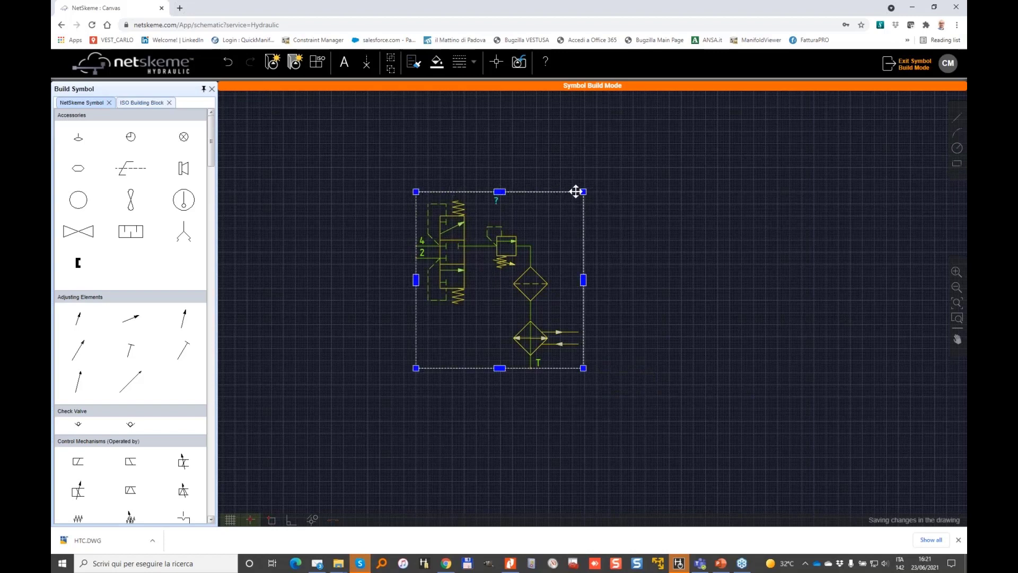
pyautogui.rightClick(544, 190)
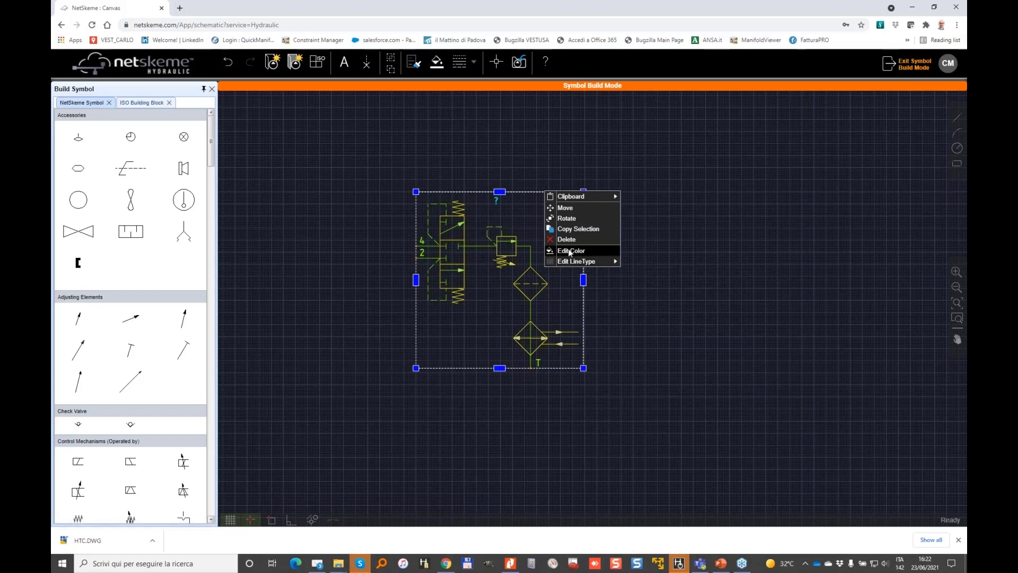
pyautogui.click(570, 251)
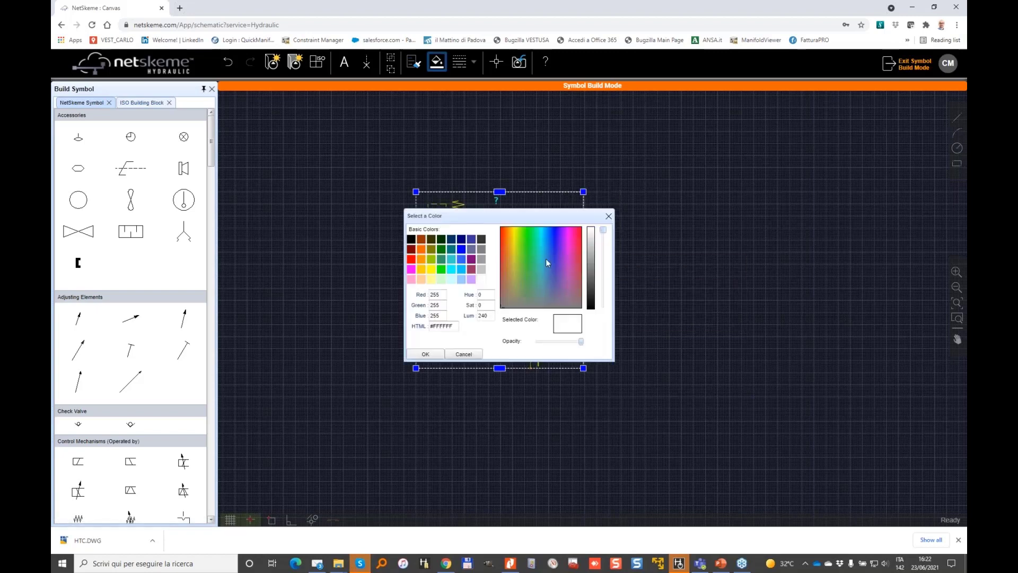
pyautogui.click(431, 269)
pyautogui.click(425, 354)
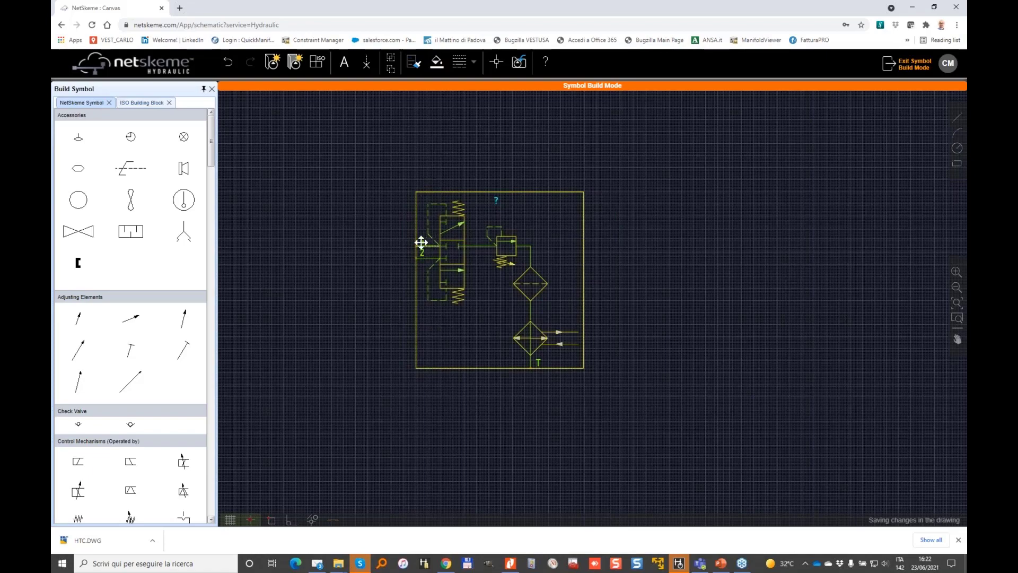
# - Move connection points 4 and 2 together to the left so they sit outside the enclosing rectangle
pyautogui.scroll(2, 420, 243)
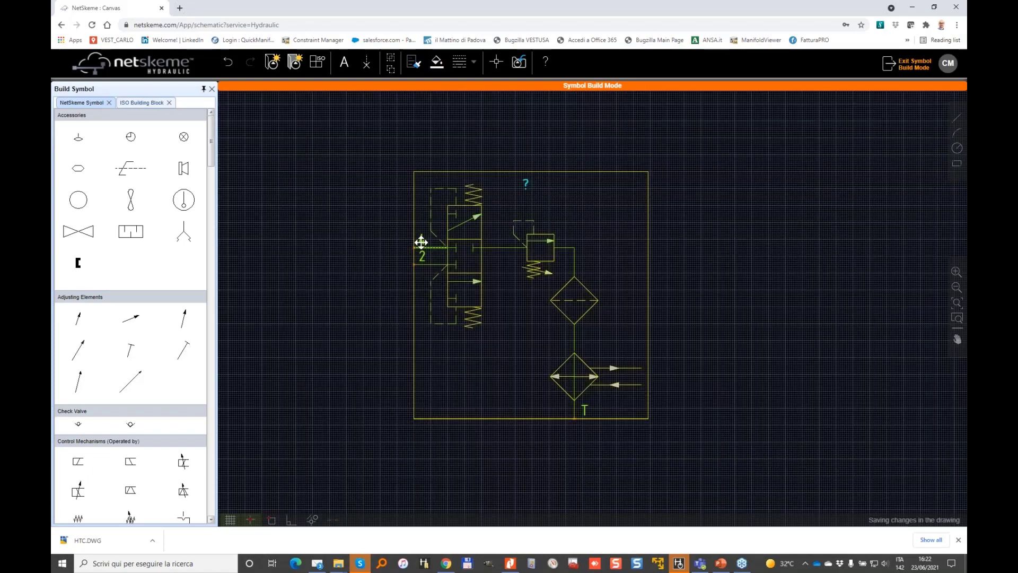
pyautogui.moveTo(389, 225); pyautogui.dragTo(433, 278)
pyautogui.press('Left')
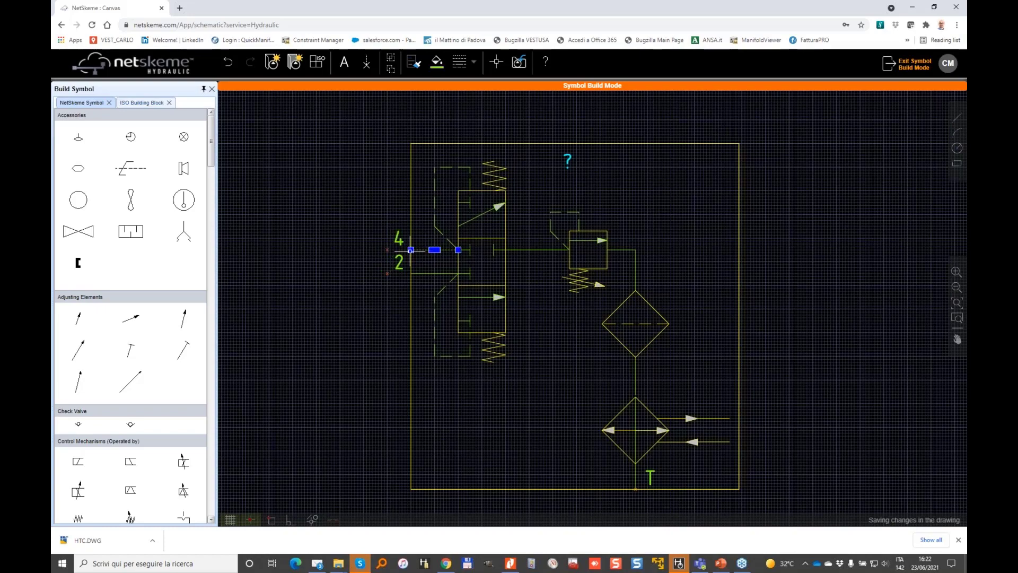
# - Stretch the directional valve's two port lines horizontally until they reach connection points 4 and 2
pyautogui.scroll(2, 411, 249)
pyautogui.click(411, 250)
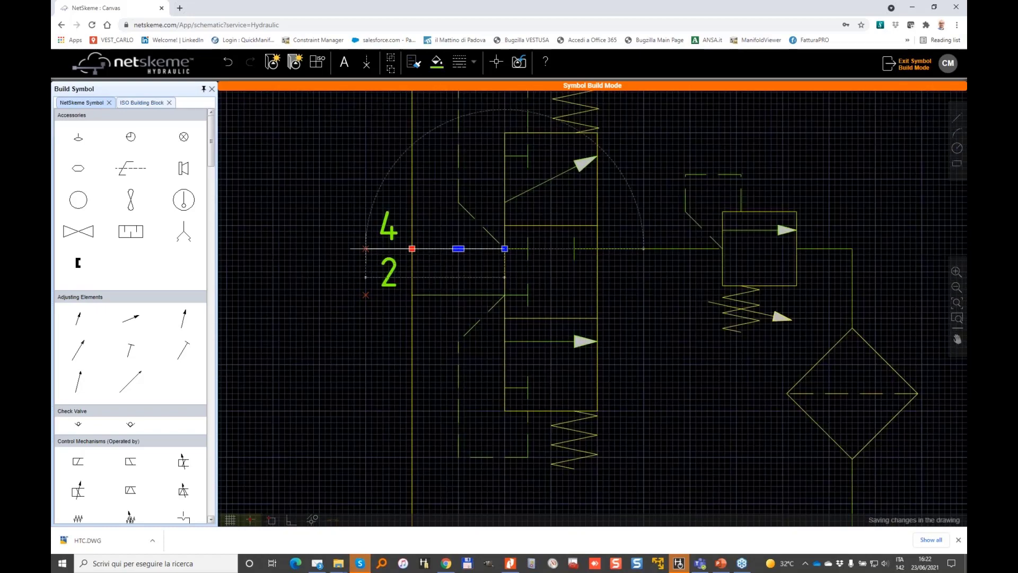
pyautogui.click(366, 248)
pyautogui.click(424, 294)
pyautogui.click(412, 295)
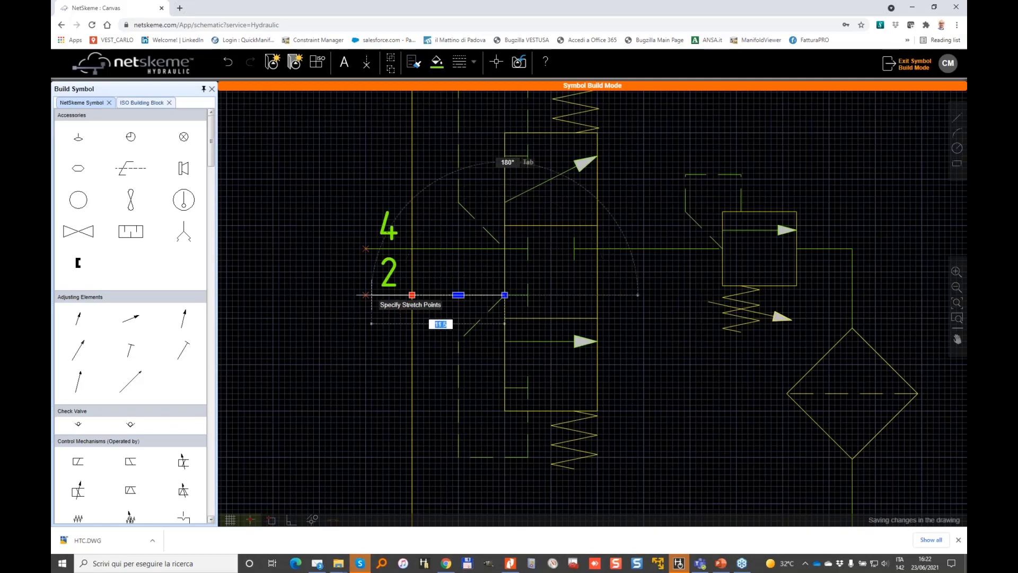
pyautogui.click(366, 295)
# - Move connection point T straight down so it sits below the enclosing rectangle
pyautogui.scroll(-2, 436, 291)
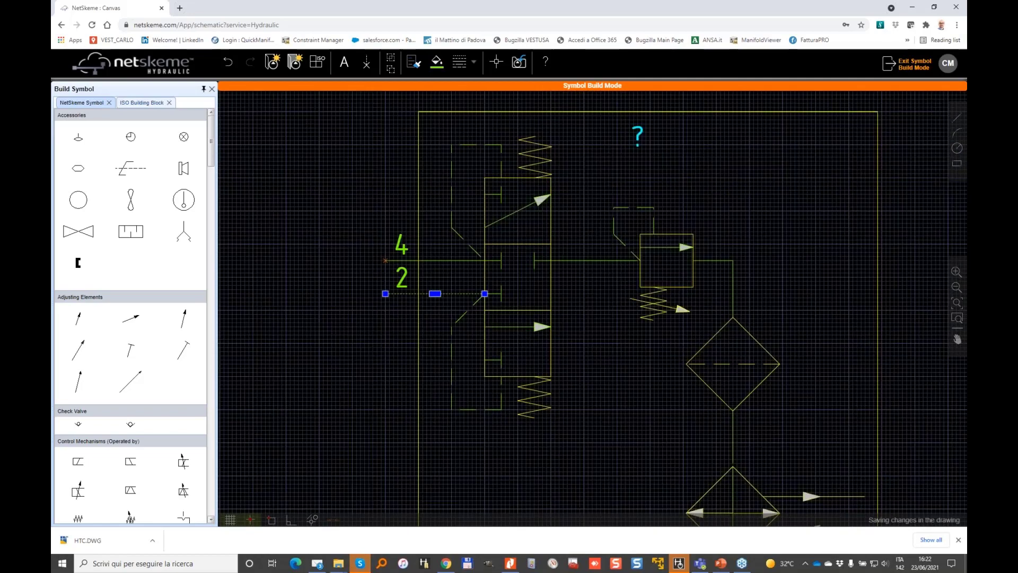
pyautogui.moveTo(623, 381); pyautogui.dragTo(623, 231, button='middle')
pyautogui.click(755, 427)
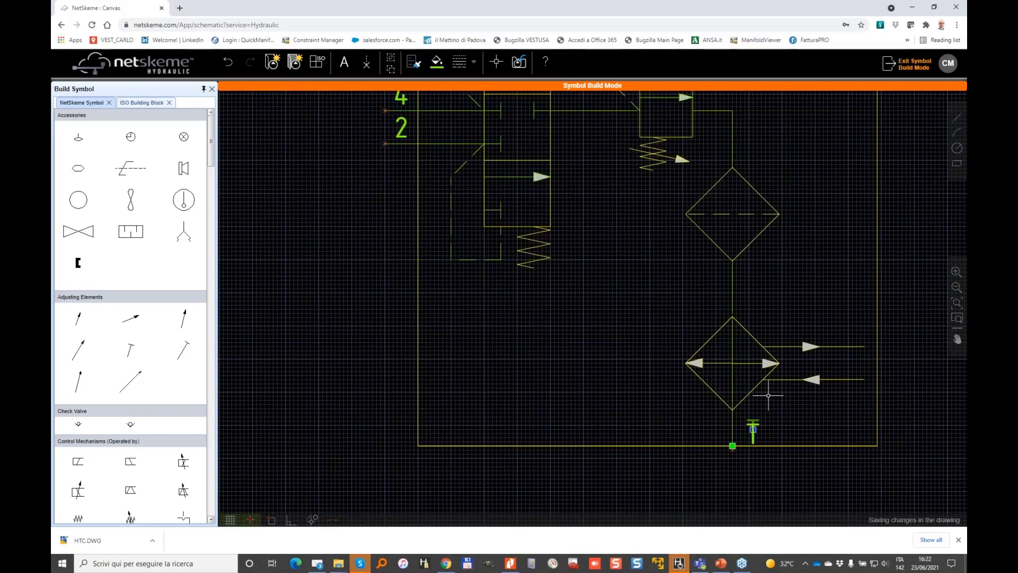
pyautogui.press('Escape')
# - Stretch the cooler's outlet line downward until it reaches connection point T
pyautogui.click(732, 427)
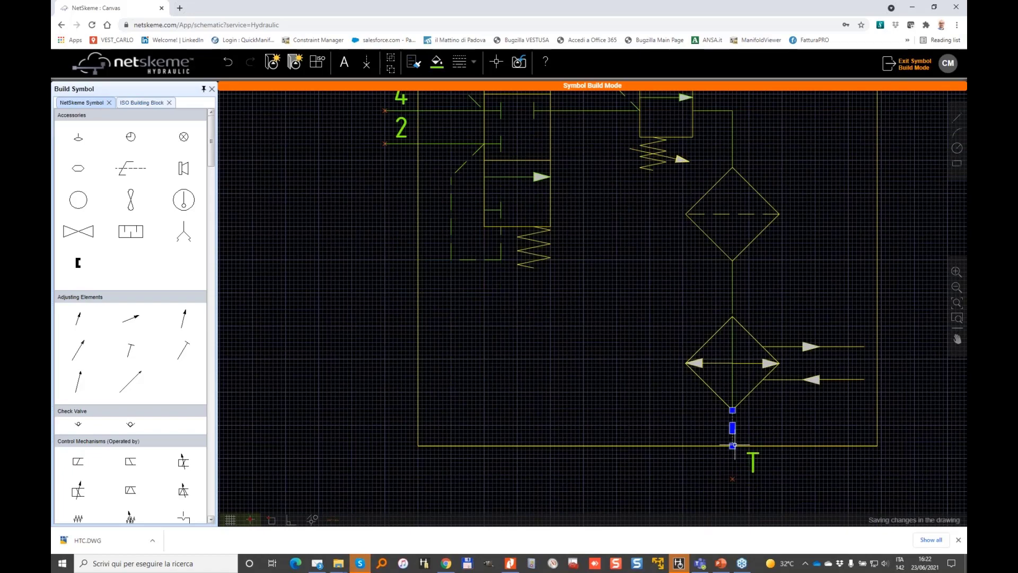
pyautogui.click(733, 445)
pyautogui.click(732, 479)
pyautogui.scroll(-1, 743, 326)
pyautogui.scroll(-1, 743, 326)
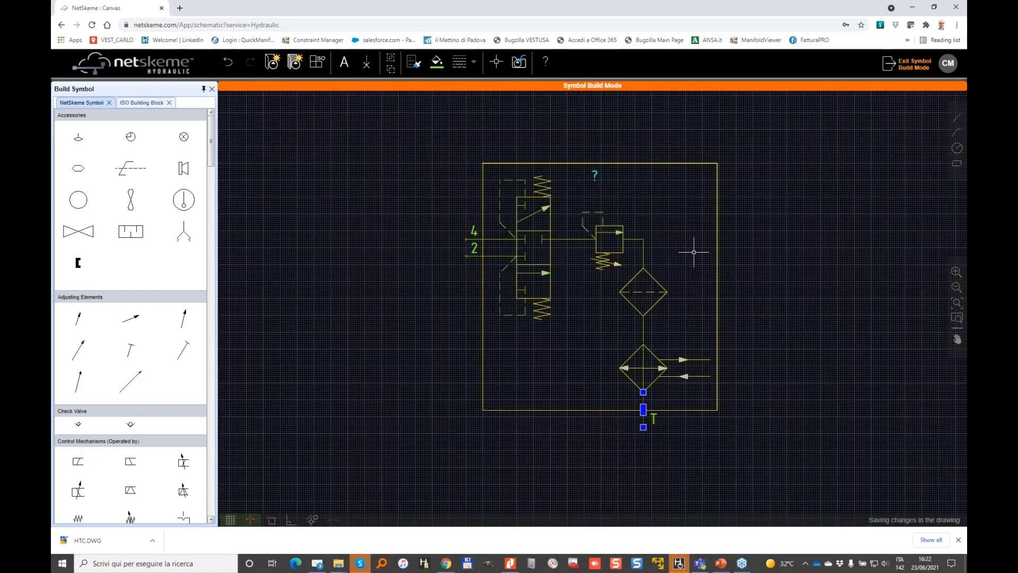
pyautogui.press('Escape')
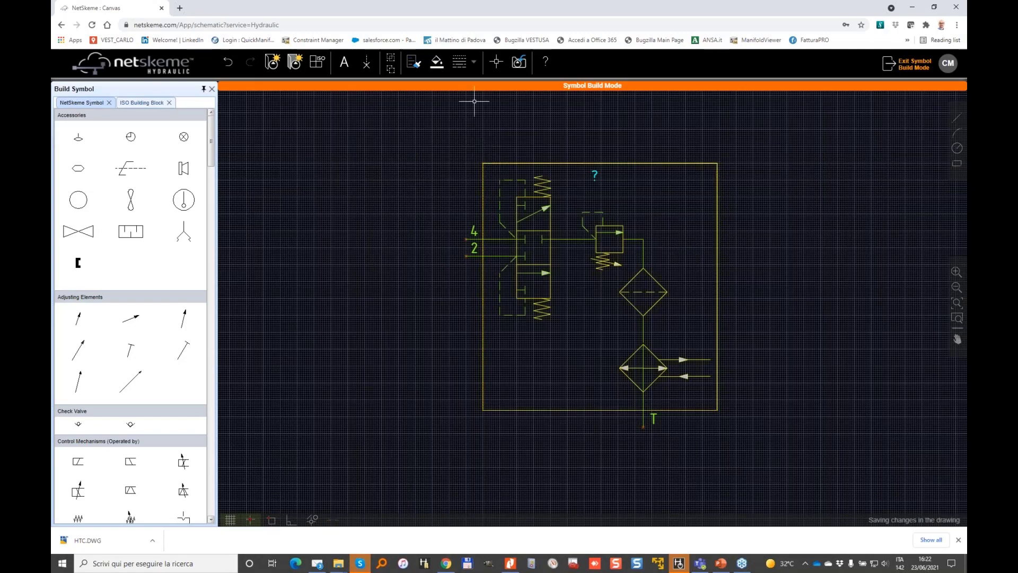
# - Set the symbol's insertion point at connection point 4
pyautogui.click(496, 64)
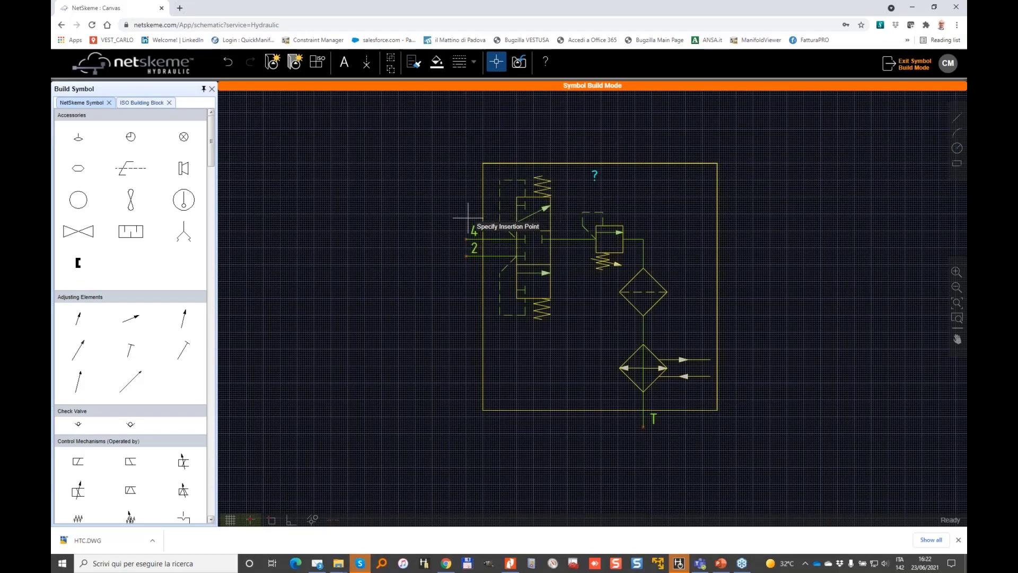
pyautogui.scroll(8, 473, 233)
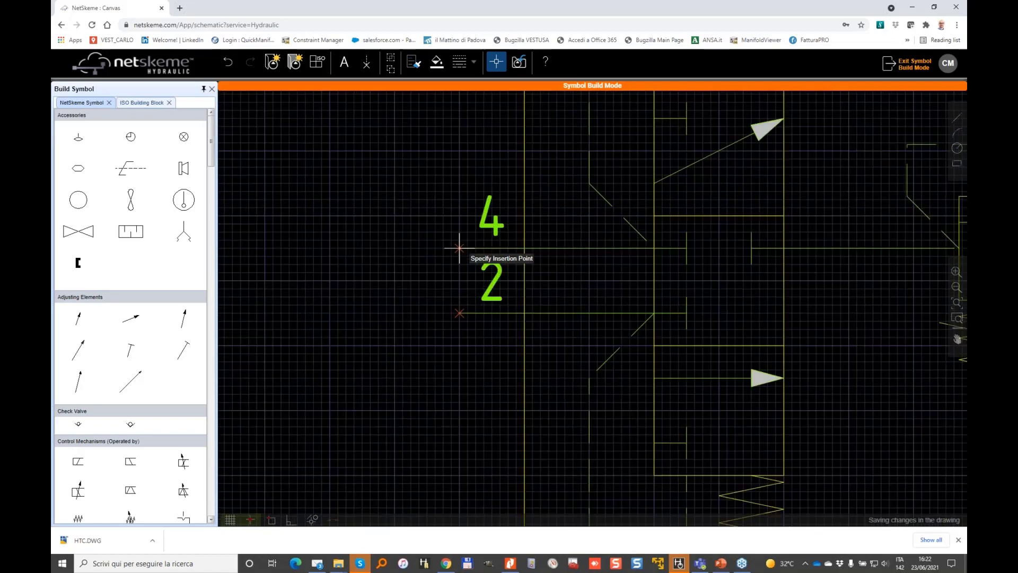
pyautogui.click(459, 248)
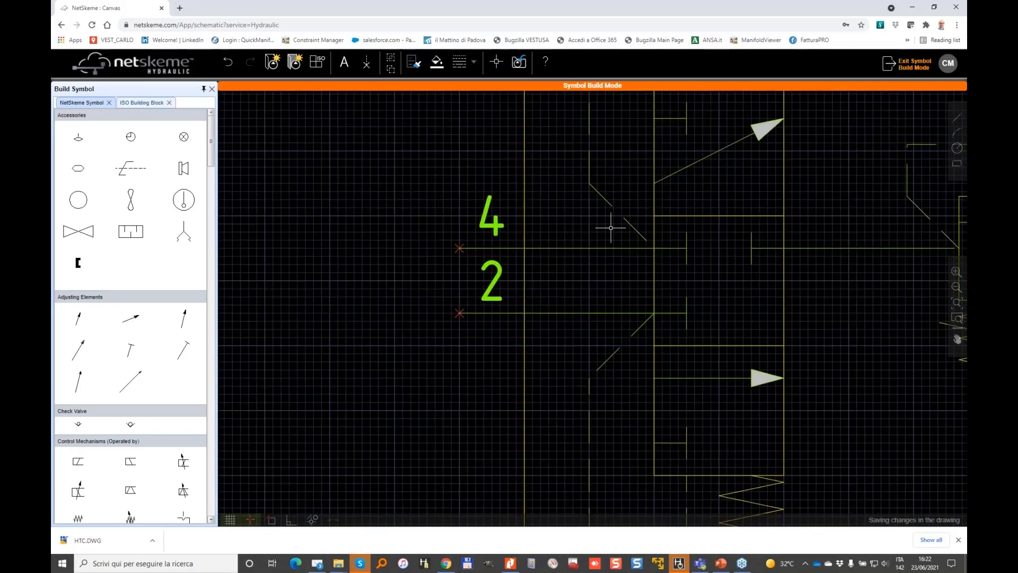
# - Start saving the finished symbol as a PNG image and browse to the NetSkemeLibrary folder in Dropbox
pyautogui.scroll(-3, 608, 228)
pyautogui.scroll(-4, 608, 229)
pyautogui.moveTo(716, 108); pyautogui.dragTo(586, 122, button='middle')
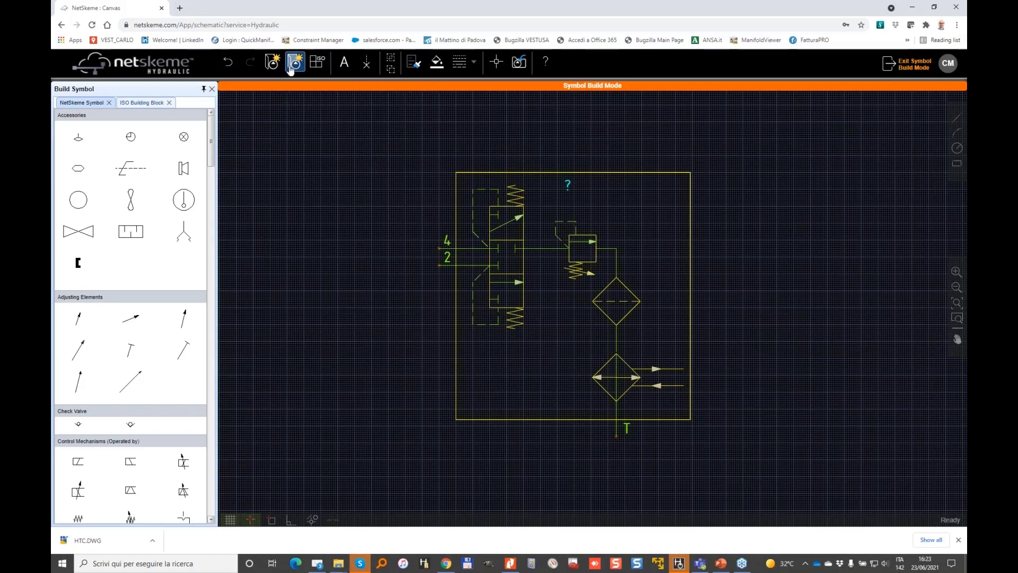
pyautogui.click(521, 63)
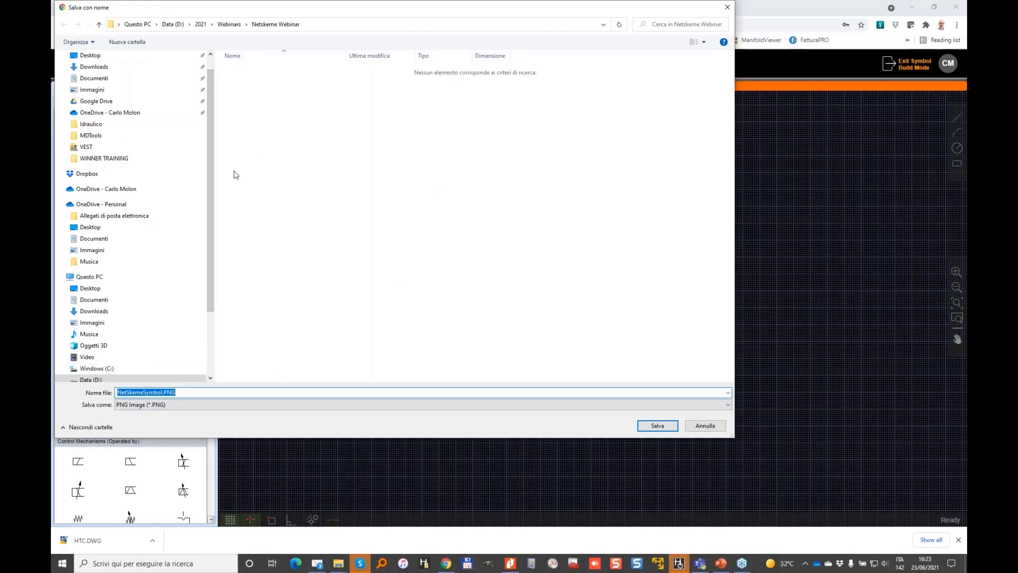
pyautogui.click(87, 173)
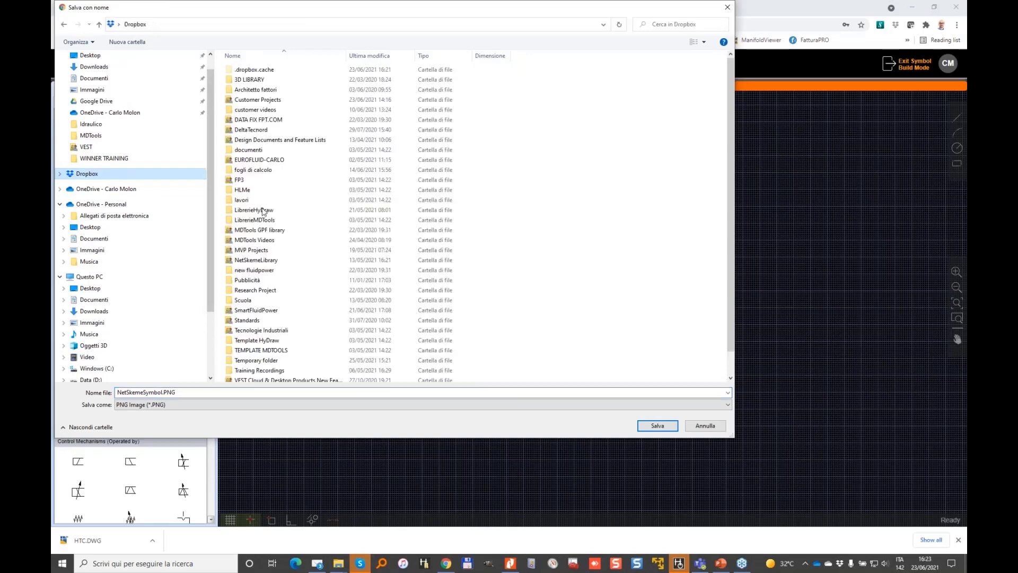
pyautogui.doubleClick(271, 260)
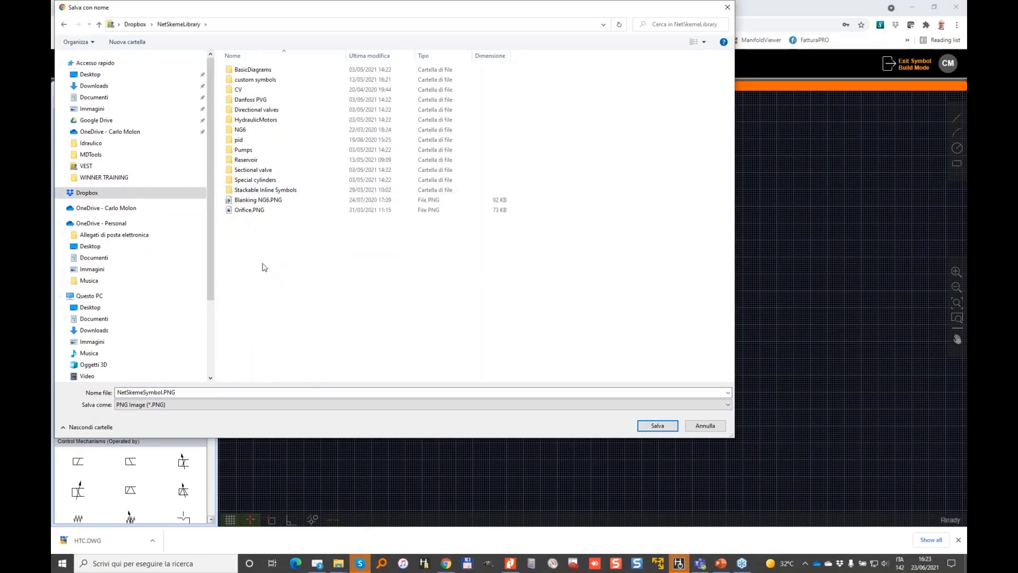
# - Create a new folder named Hydrostatic Transmission System in NetSkemeLibrary and open it
pyautogui.rightClick(265, 248)
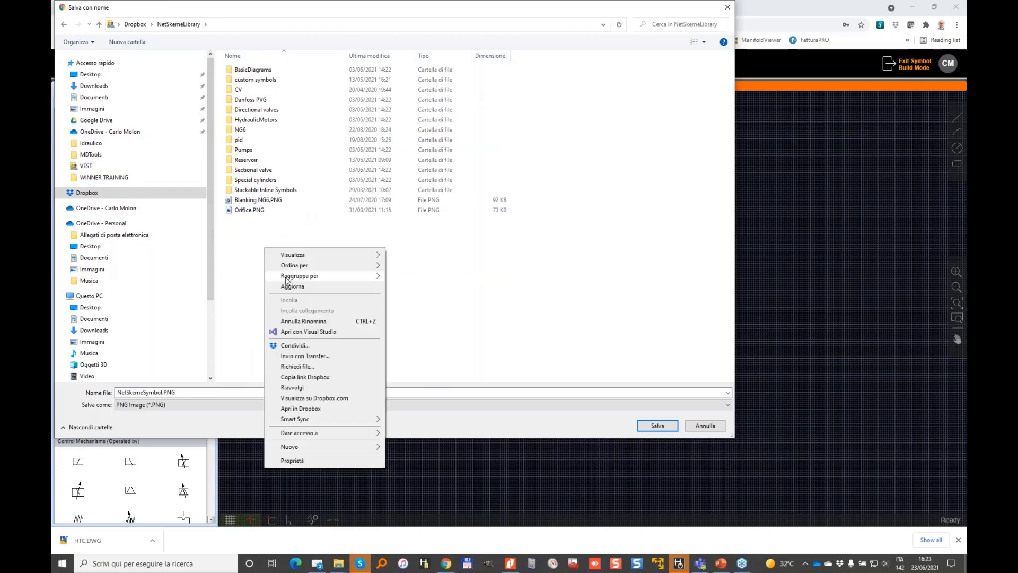
pyautogui.moveTo(347, 448)
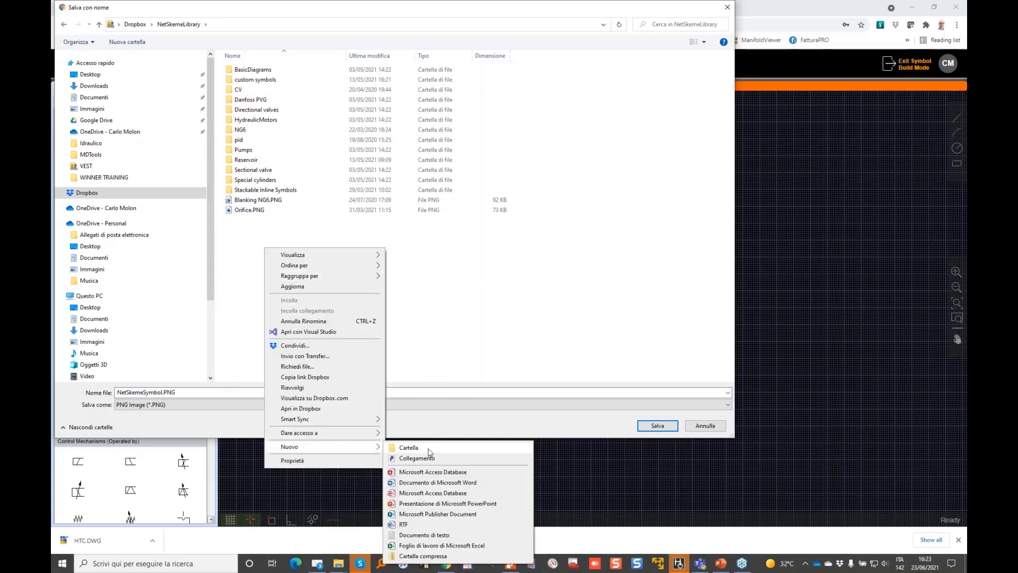
pyautogui.click(428, 450)
pyautogui.write('H')
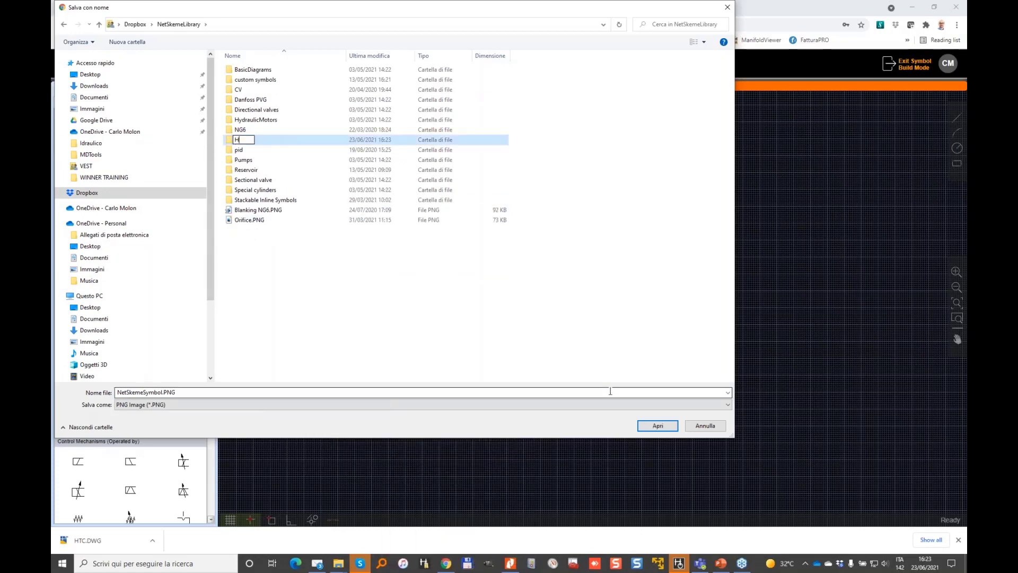
pyautogui.write('ydrostatic Transmission System')
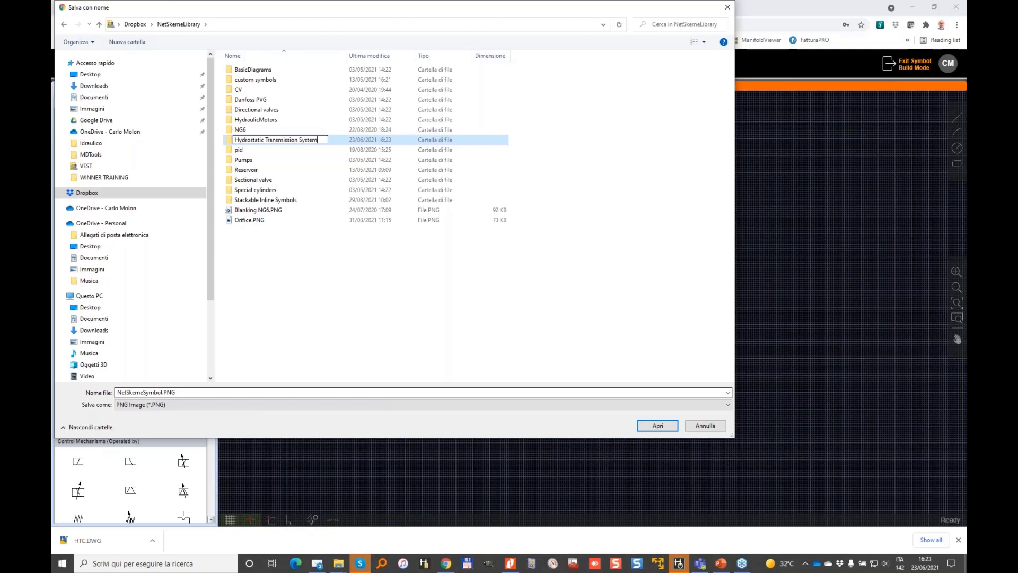
pyautogui.press('Return')
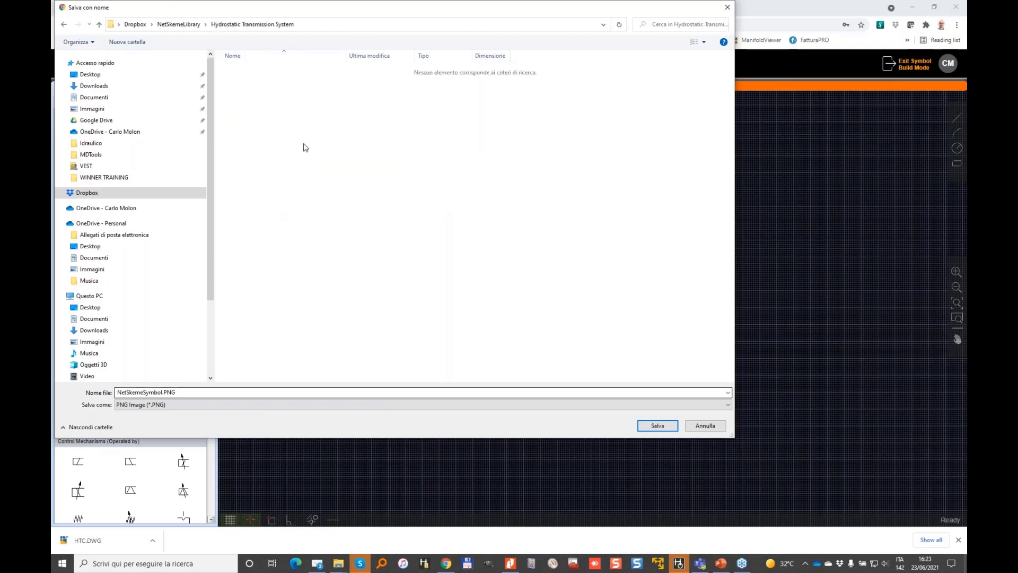
# - Save the symbol under the file name Hot Oil Shuttle Group
pyautogui.click(176, 394)
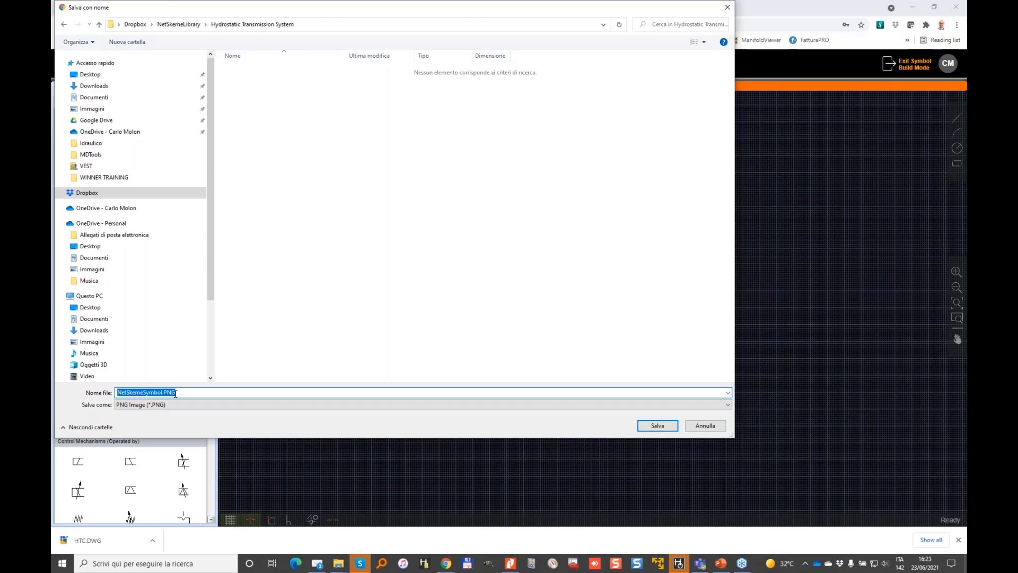
pyautogui.write('Hot Oil Shuttle Group')
pyautogui.click(657, 426)
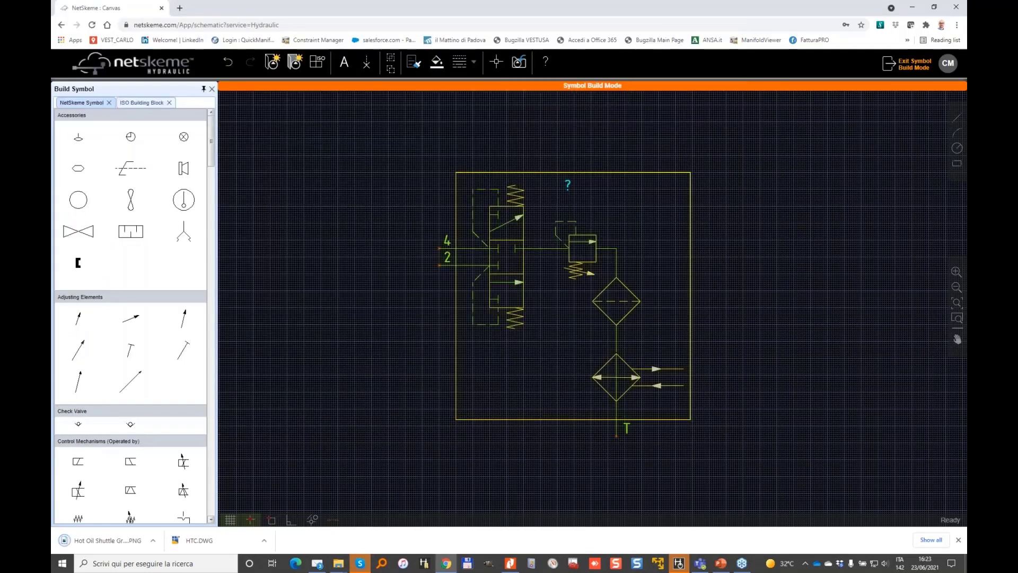
# - Show the saved Hot Oil Shuttle Group file in its folder and move the file window fully into view
pyautogui.click(153, 540)
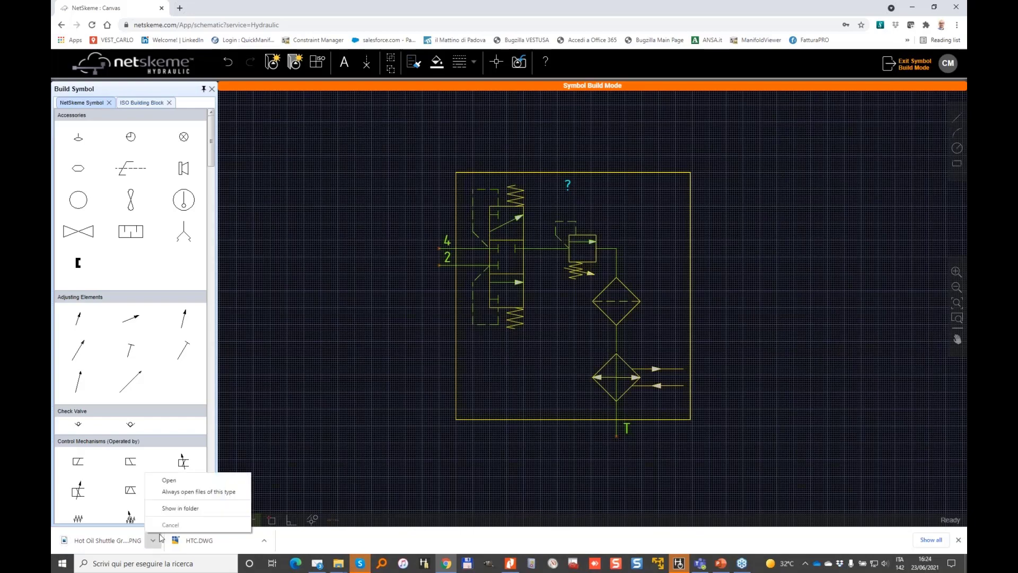
pyautogui.click(181, 508)
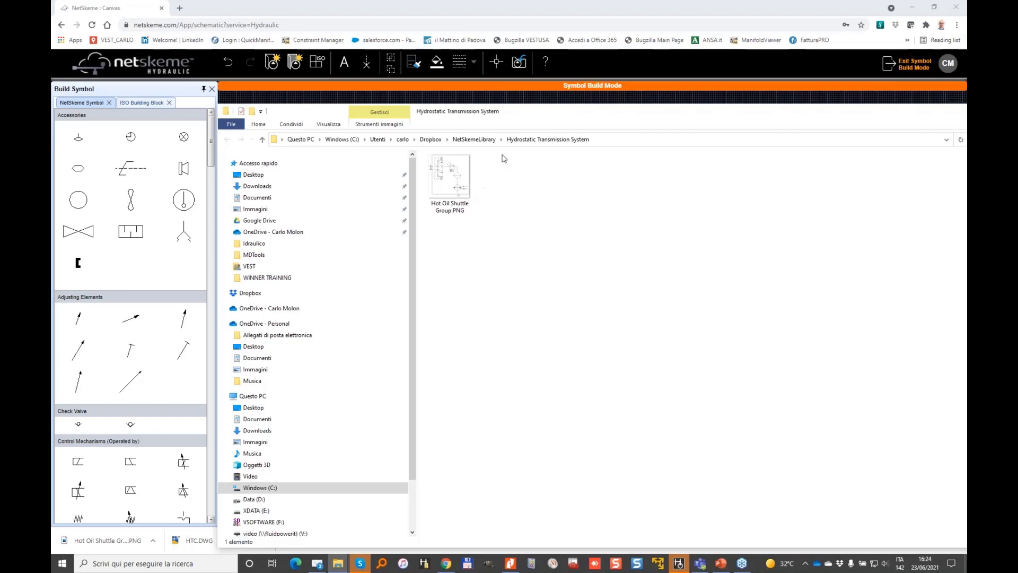
pyautogui.moveTo(735, 113); pyautogui.dragTo(568, 93)
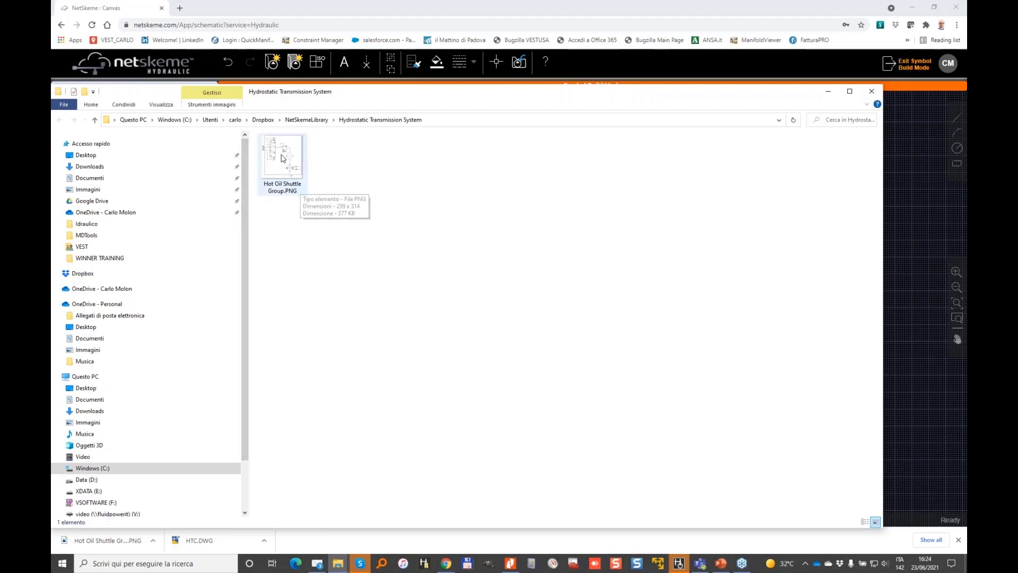
# - Close the file window and exit symbol build mode without saving the progress
pyautogui.click(871, 93)
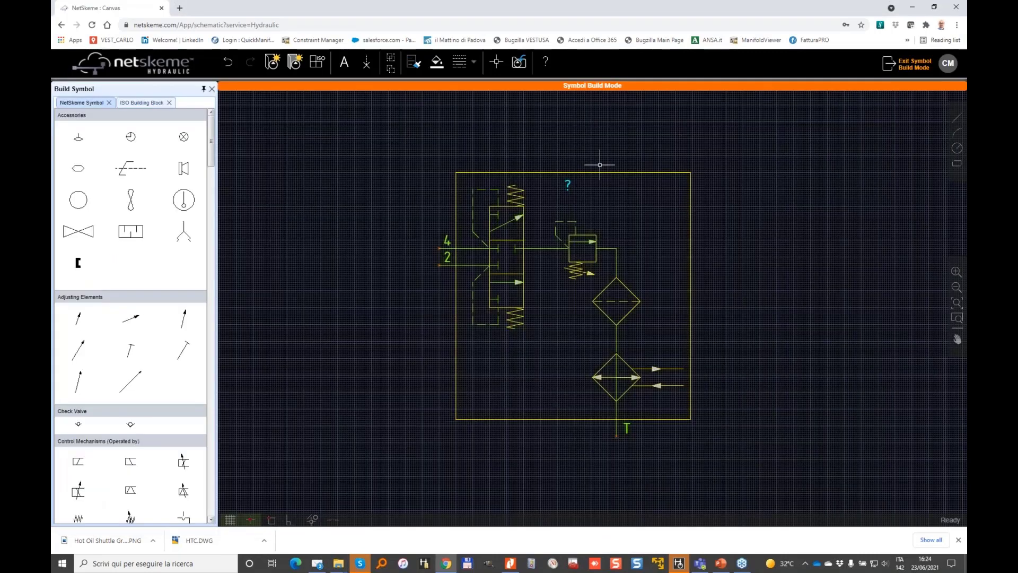
pyautogui.click(910, 64)
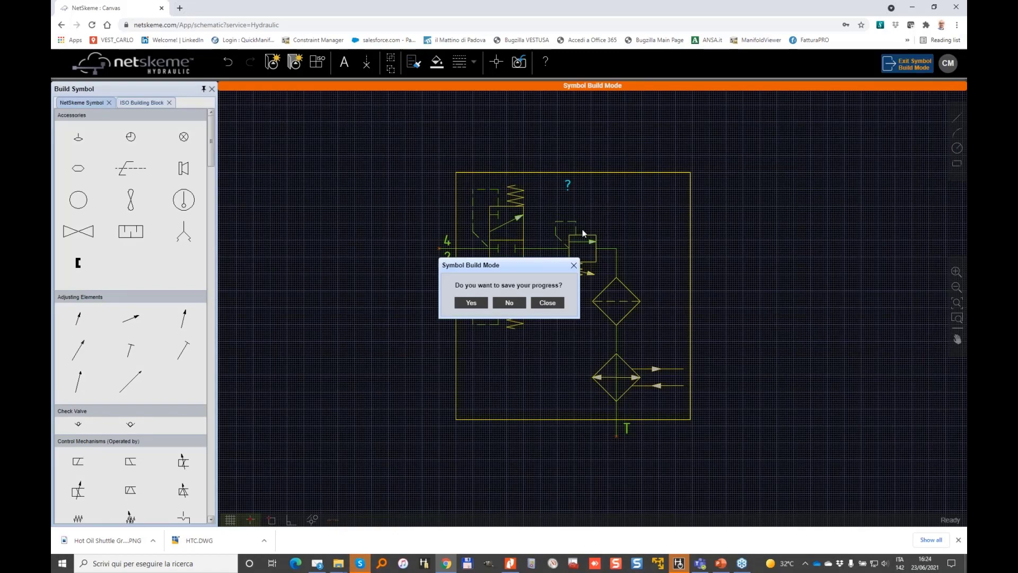
pyautogui.click(512, 301)
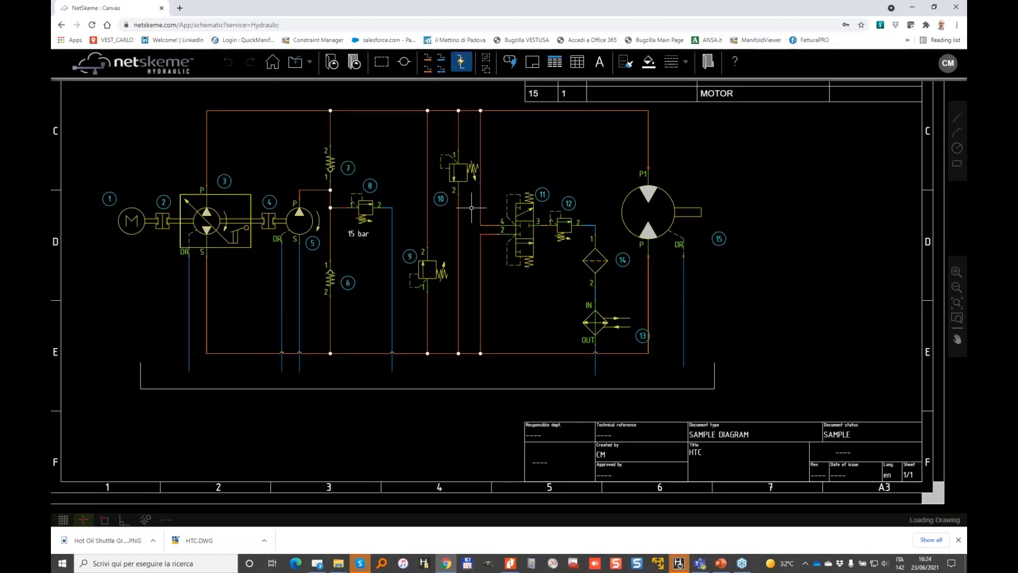
# - Load the custom symbol Hot Oil Shuttle Group.PNG from the Hydrostatic Transmission System folder in Dropbox's NetSkemeLibrary for insertion
pyautogui.click(332, 63)
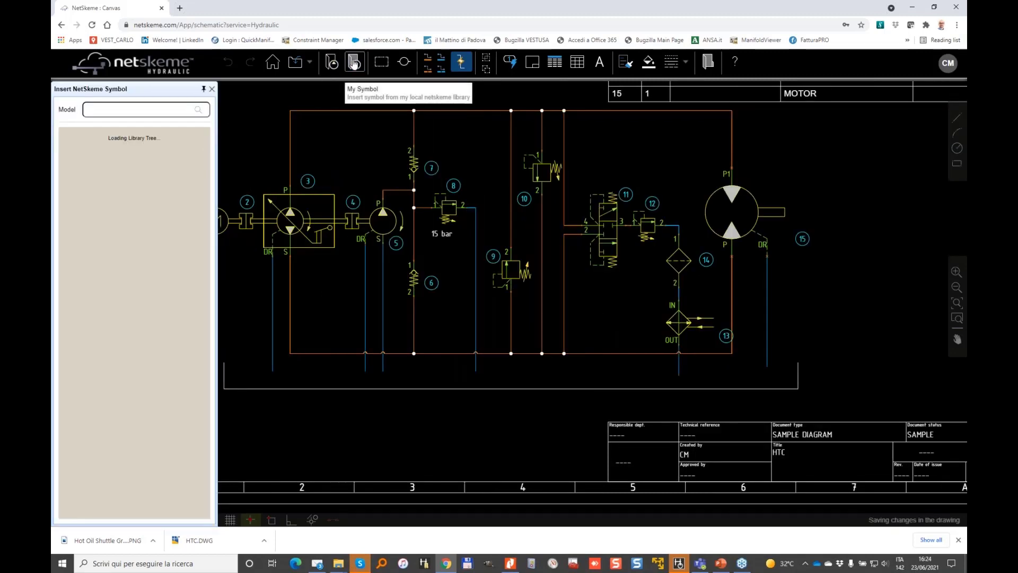
pyautogui.click(354, 63)
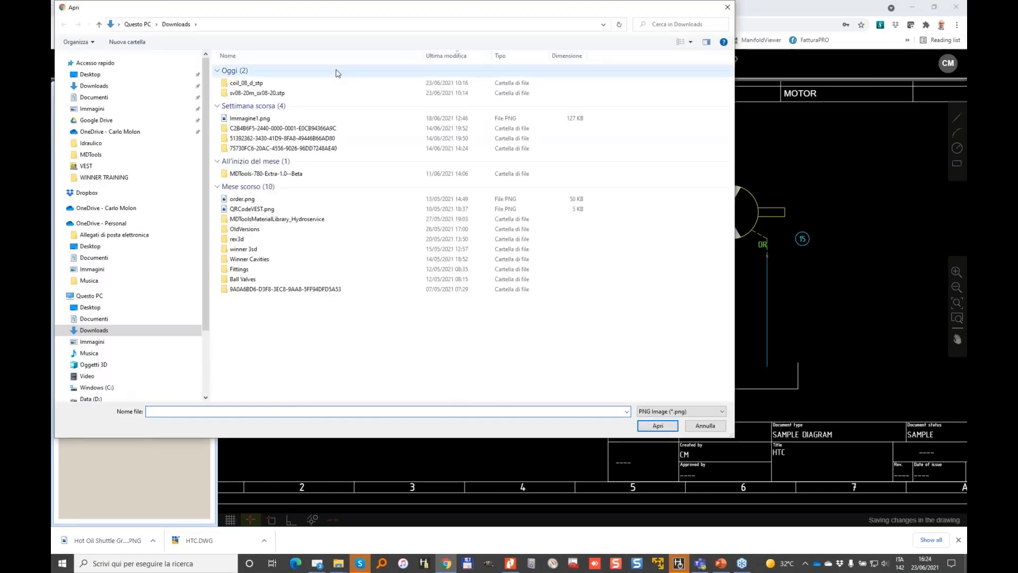
pyautogui.click(94, 194)
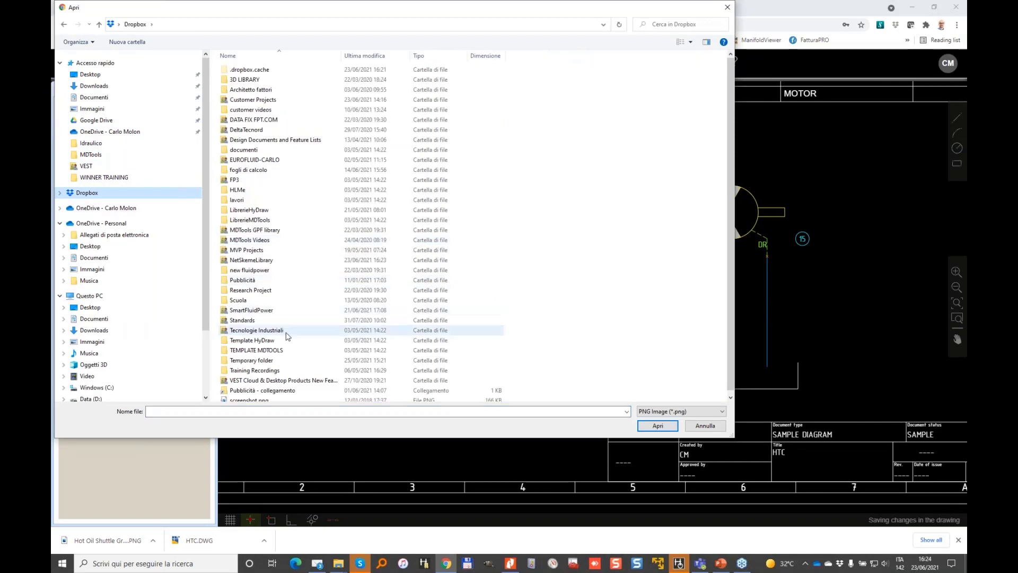
pyautogui.scroll(-1, 269, 374)
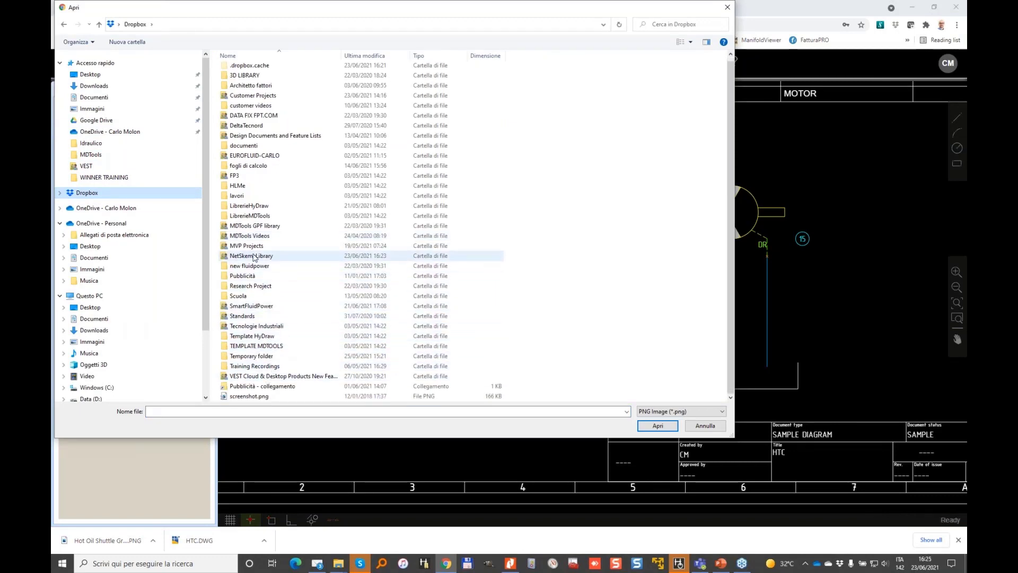
pyautogui.click(273, 256)
pyautogui.press('Return')
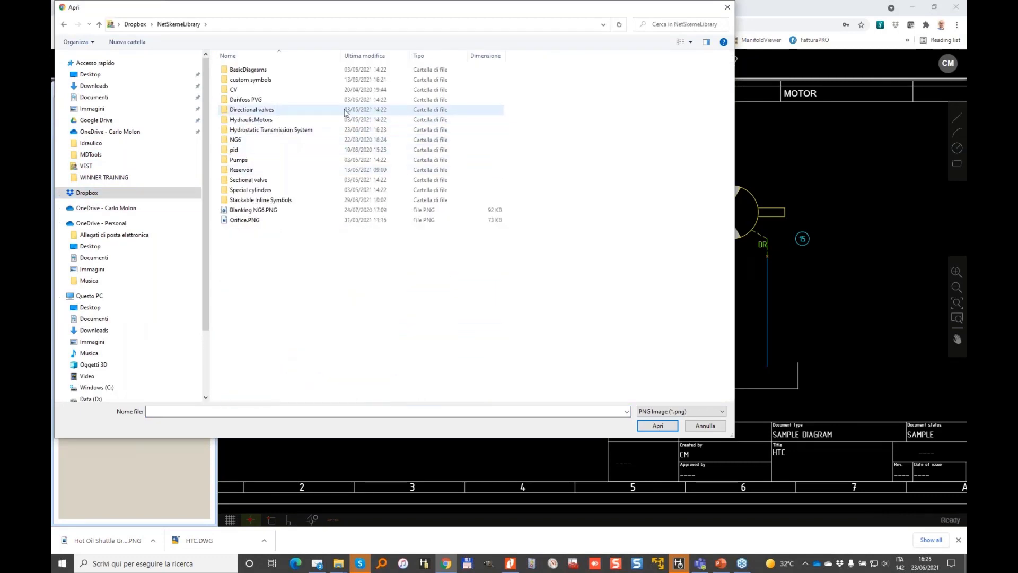
pyautogui.doubleClick(302, 130)
pyautogui.doubleClick(251, 80)
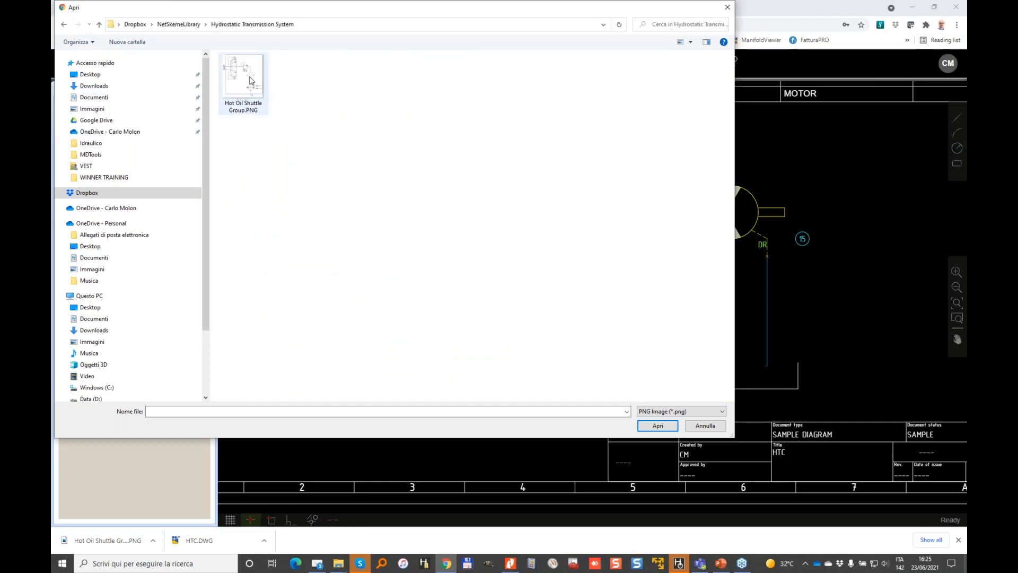
# - Place the Hot Oil Shuttle Group symbol beside the motor and move its item balloon to a clear spot between the two valves
pyautogui.moveTo(824, 191); pyautogui.dragTo(612, 208, button='middle')
pyautogui.click(612, 207)
pyautogui.scroll(3, 647, 202)
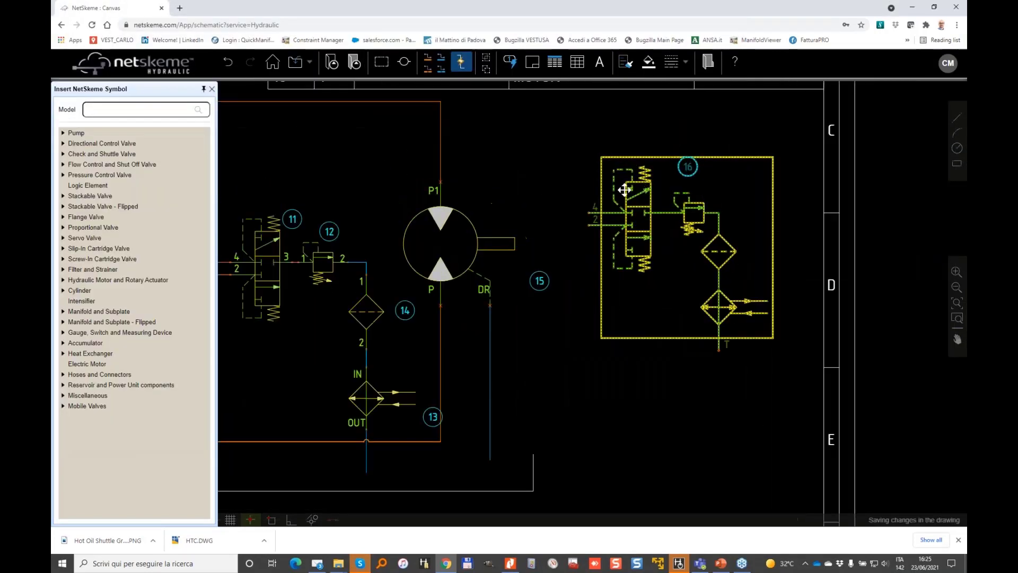
pyautogui.click(647, 203)
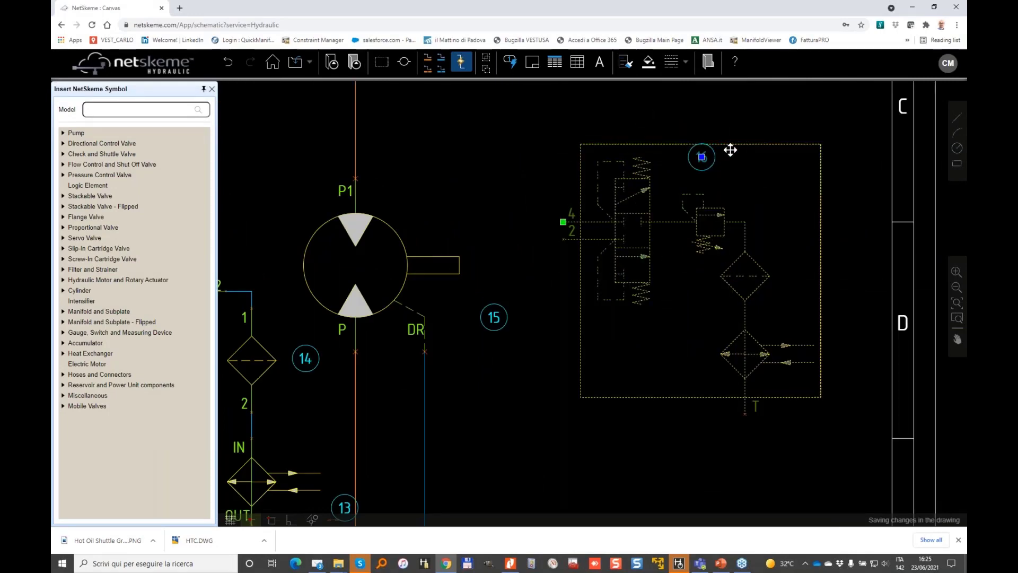
pyautogui.moveTo(701, 157); pyautogui.dragTo(684, 170)
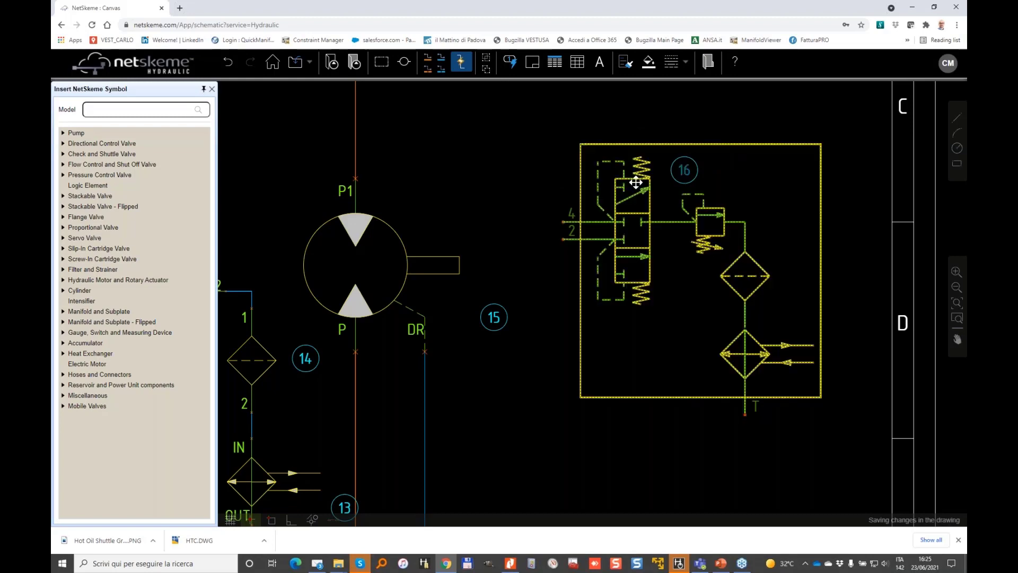
pyautogui.scroll(-2, 636, 182)
pyautogui.press('Escape')
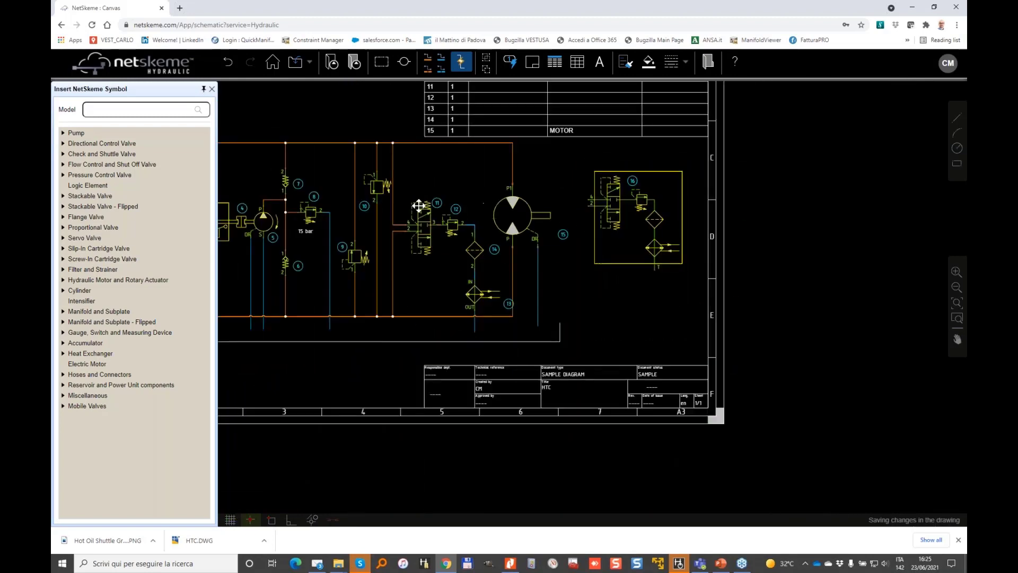
# - Delete the separate shuttle valve, relief valve, filter and cooler, items 11 to 14, with their connecting lines
pyautogui.scroll(1, 398, 194)
pyautogui.moveTo(405, 184); pyautogui.dragTo(545, 398)
pyautogui.press('Delete')
# - Move the Hot Oil Shuttle Group symbol so its ports 4 and 2 meet the two open line ends
pyautogui.click(689, 198)
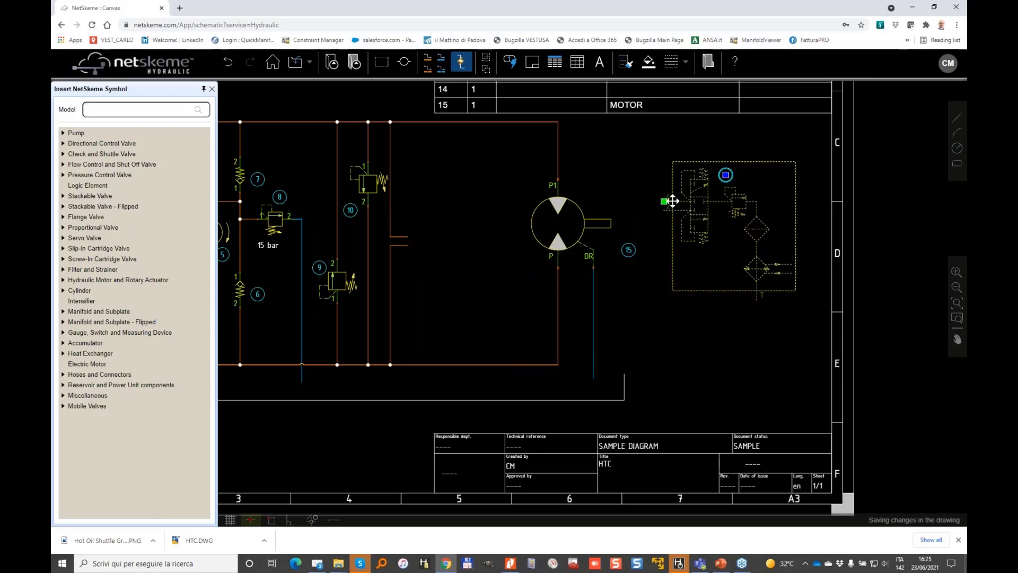
pyautogui.click(667, 199)
pyautogui.scroll(2, 413, 222)
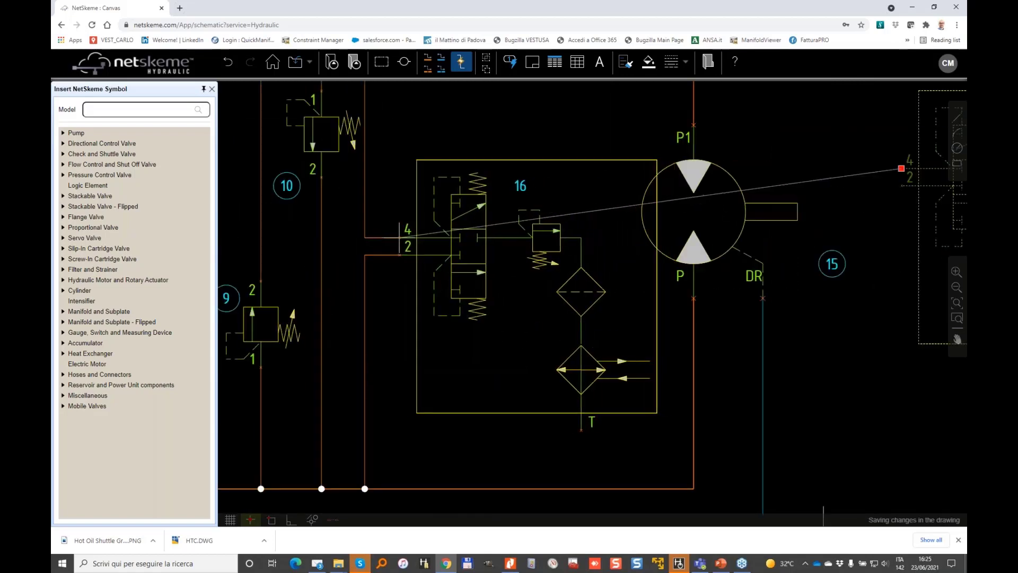
pyautogui.click(402, 236)
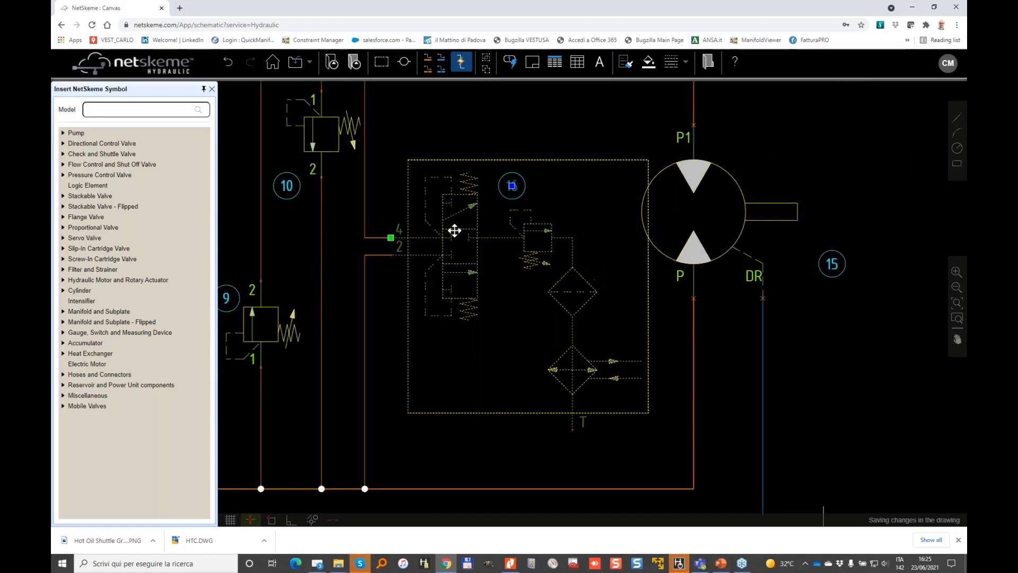
pyautogui.scroll(-2, 467, 248)
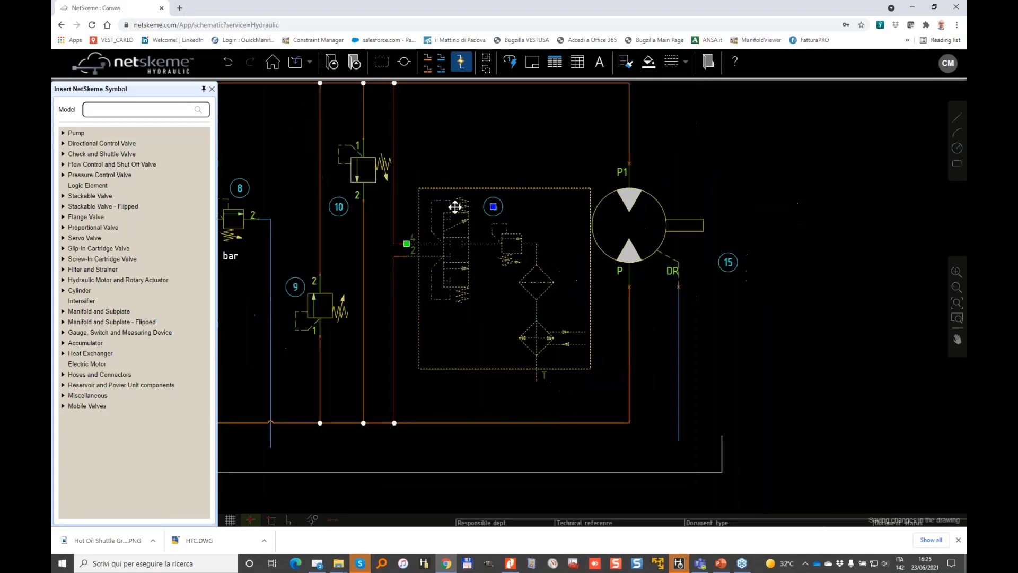
# - Draw a blue connection line from port T of the Hot Oil Shuttle Group down into the reservoir
pyautogui.click(440, 57)
pyautogui.click(537, 380)
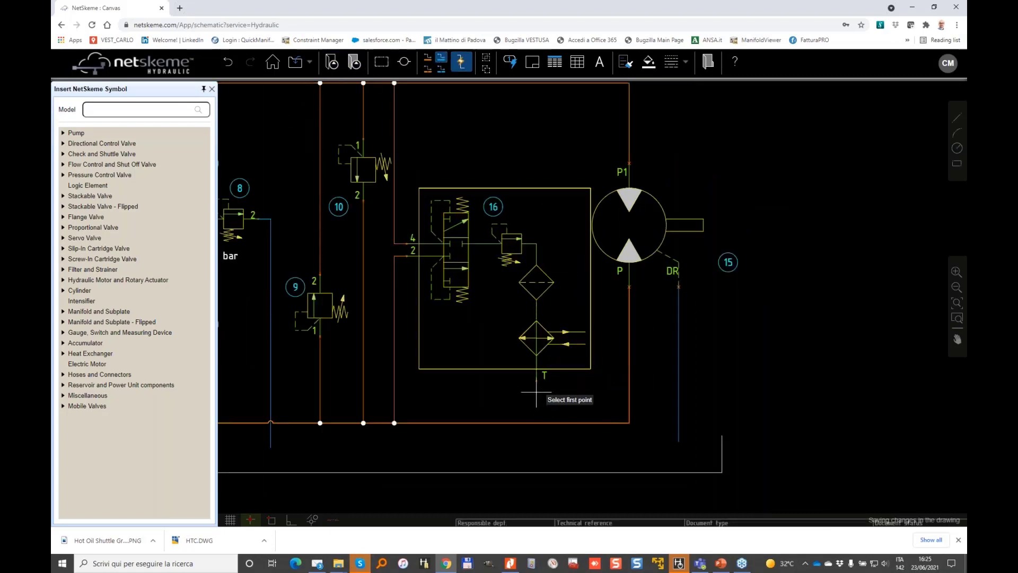
pyautogui.click(536, 453)
# - Update the bill of materials table to match the modified circuit
pyautogui.scroll(-4, 654, 436)
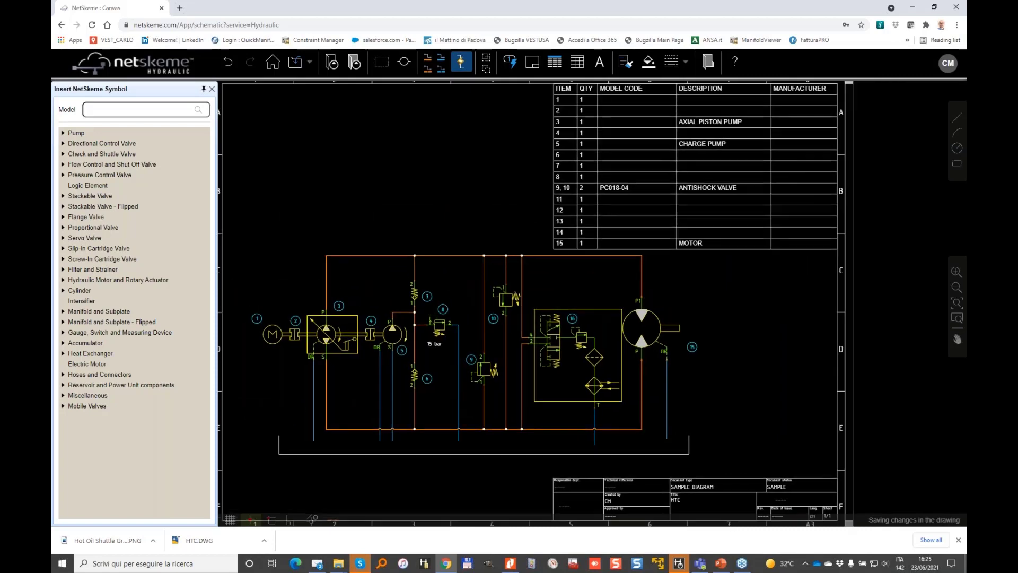
pyautogui.click(588, 82)
pyautogui.click(559, 63)
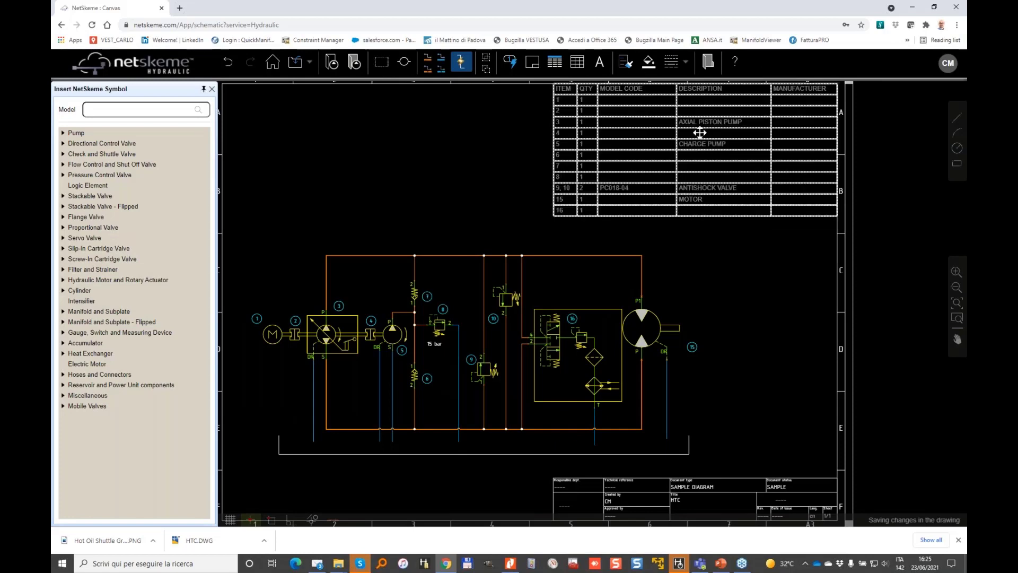
# - Check item 16 in the bill of materials and view the symbol's editable model data without changing it
pyautogui.scroll(2, 564, 223)
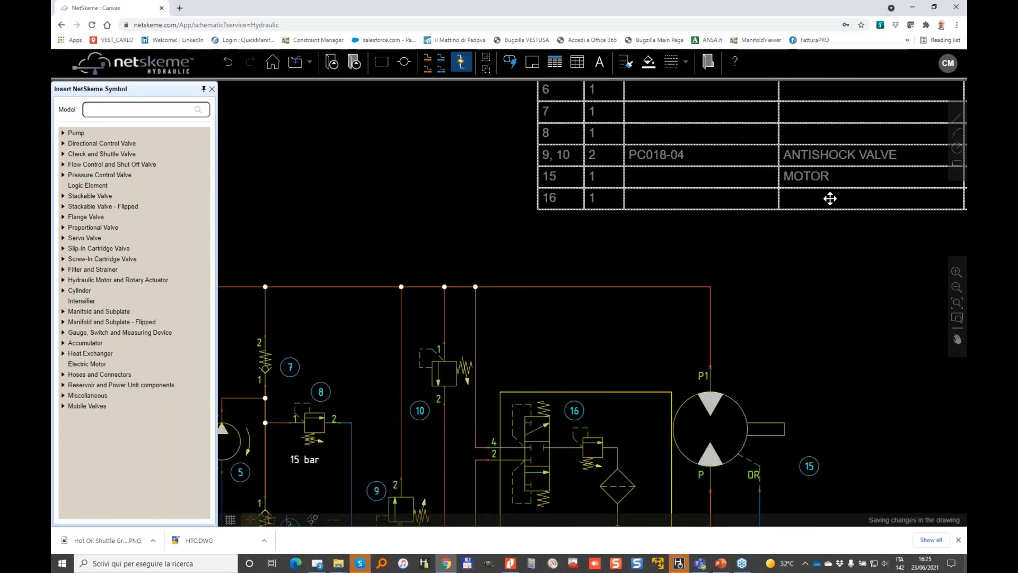
pyautogui.moveTo(684, 342); pyautogui.dragTo(593, 239, button='middle')
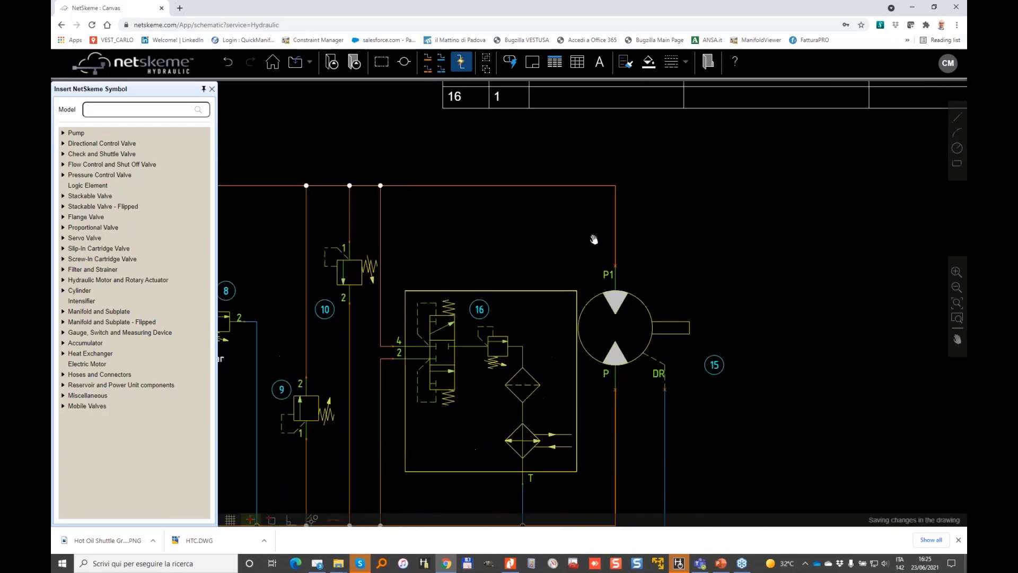
pyautogui.click(455, 318)
pyautogui.doubleClick(457, 316)
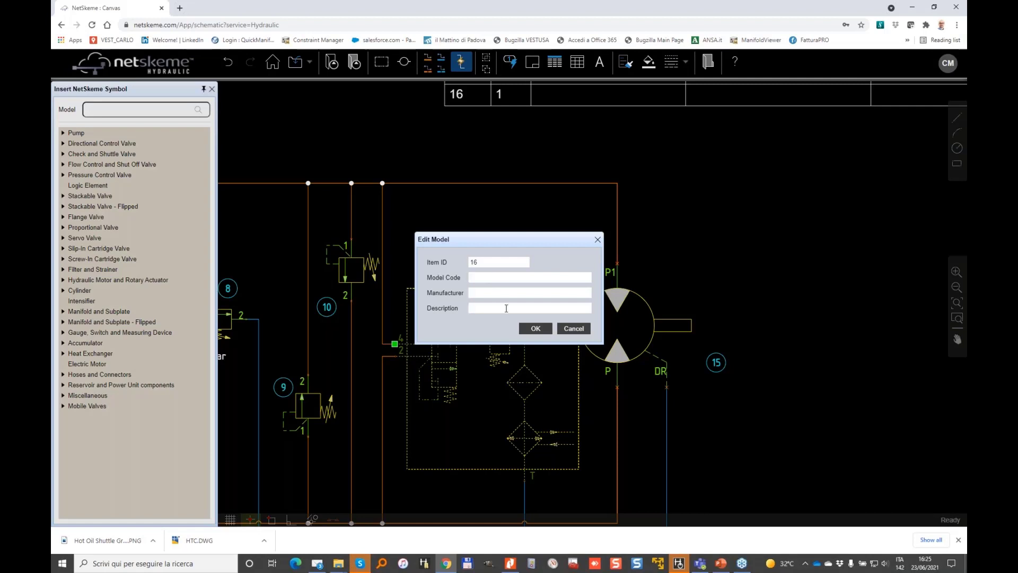
pyautogui.click(575, 329)
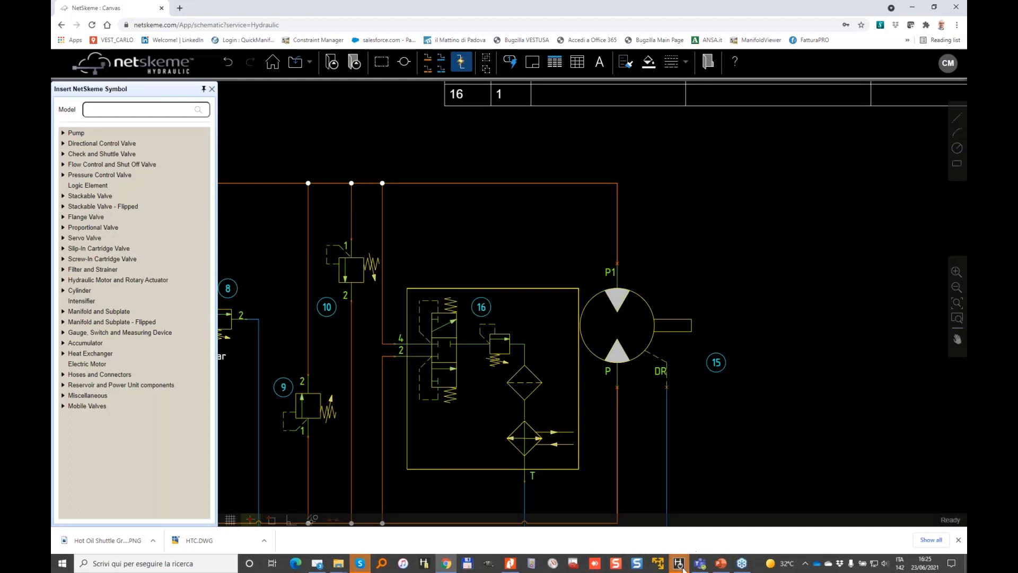
# - Switch to HyDraw CAD and open HTC.DWG from the Netskeme Webinar folder on Data (D:), accepting it as a foreign DWG file
pyautogui.moveTo(679, 564)
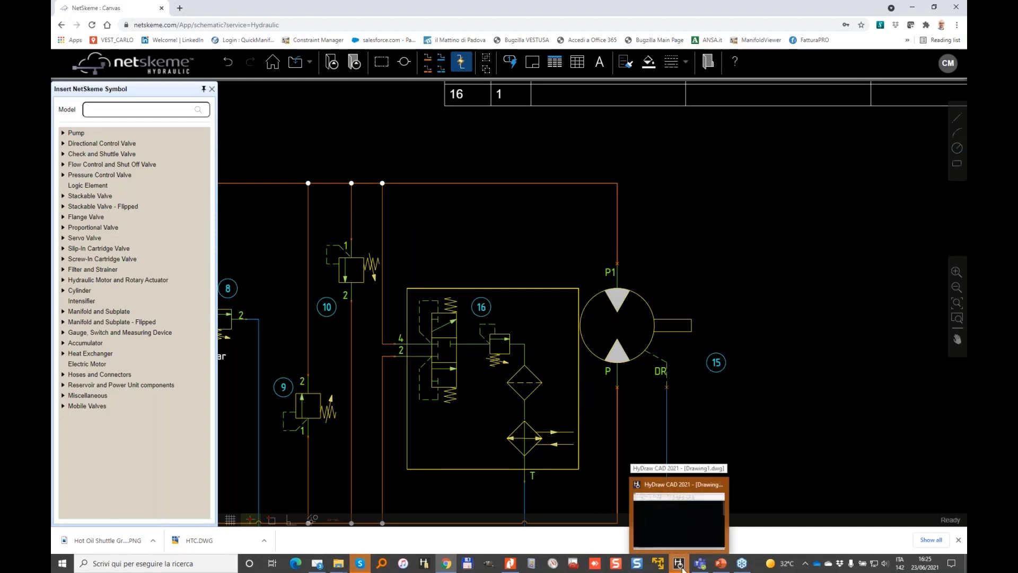
pyautogui.click(680, 564)
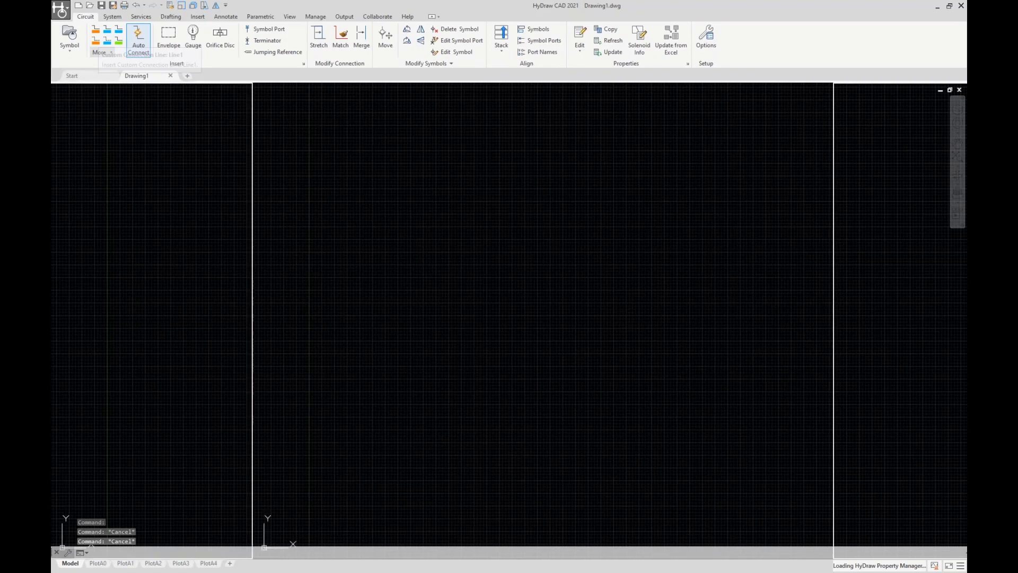
pyautogui.click(91, 6)
pyautogui.click(604, 238)
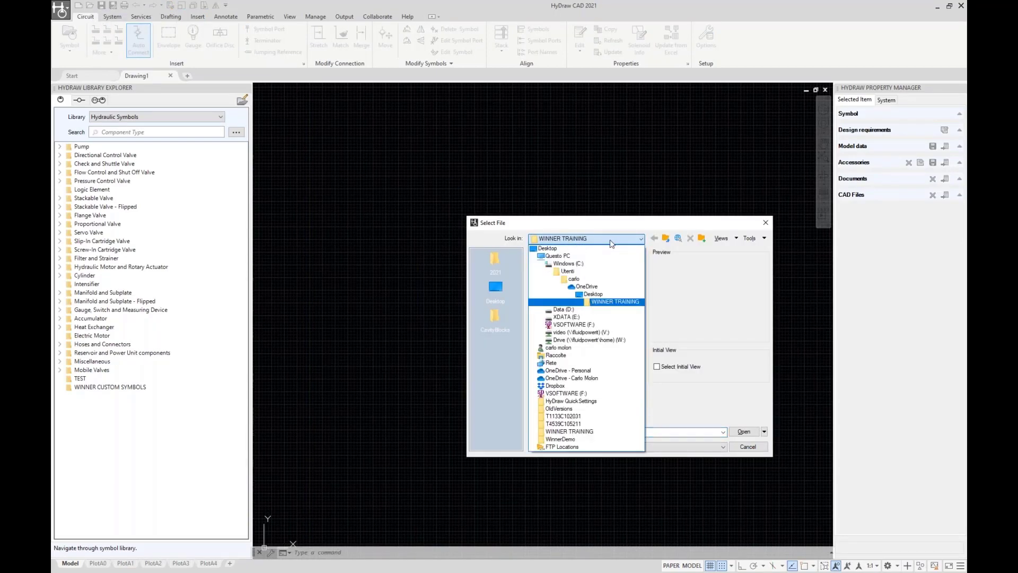
pyautogui.click(563, 310)
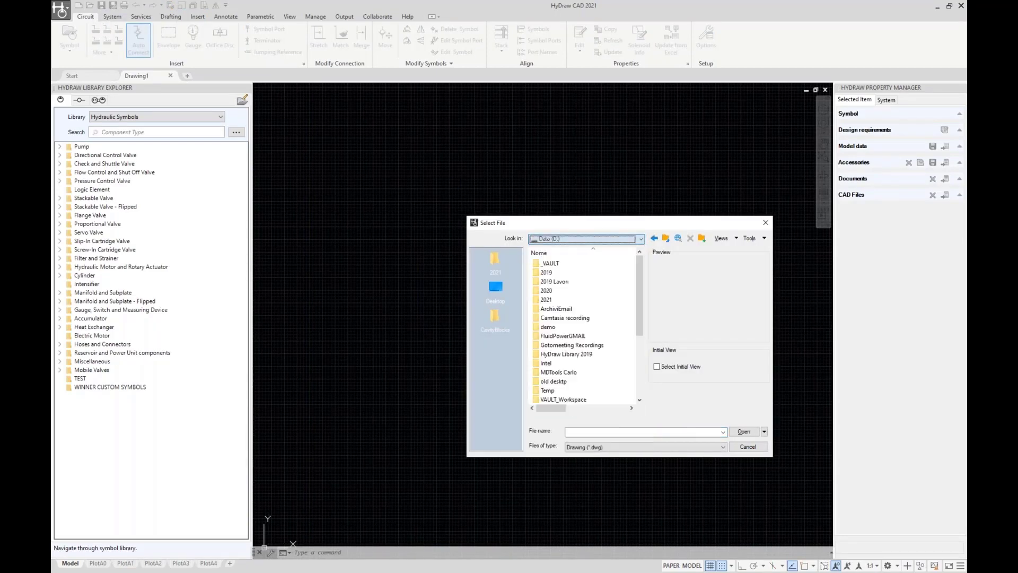
pyautogui.doubleClick(546, 299)
pyautogui.doubleClick(561, 347)
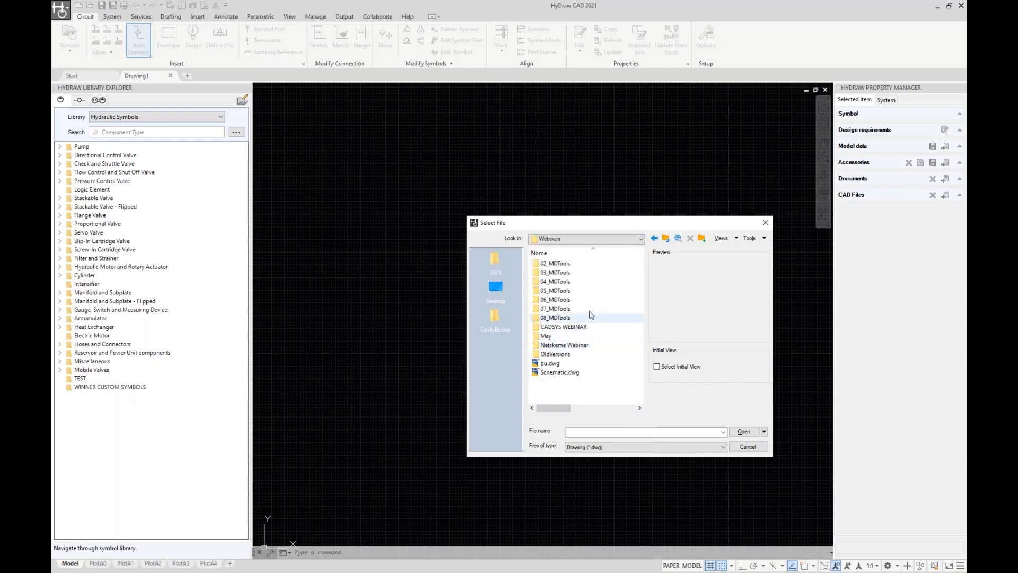
pyautogui.doubleClick(557, 345)
pyautogui.click(564, 267)
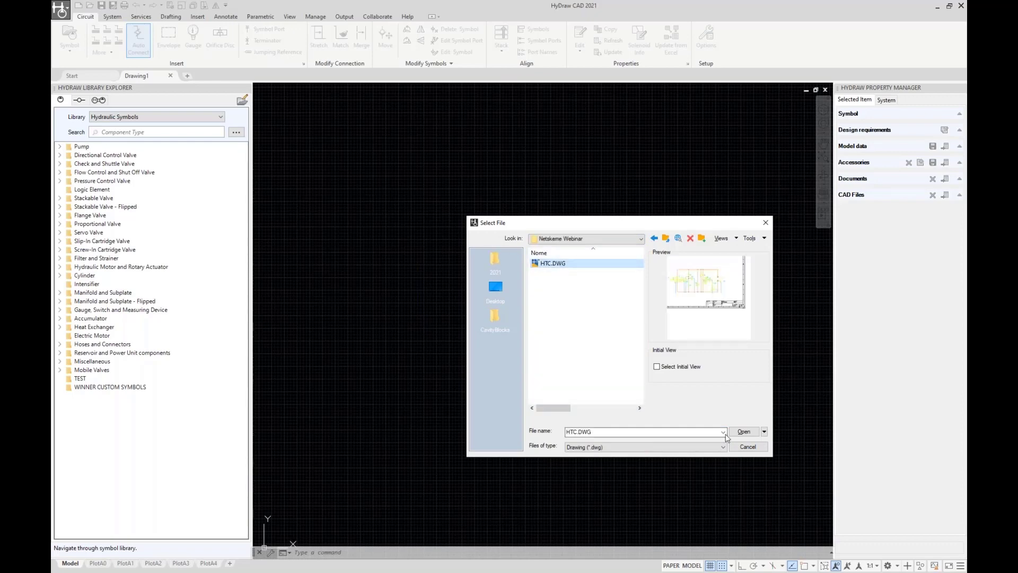
pyautogui.click(742, 432)
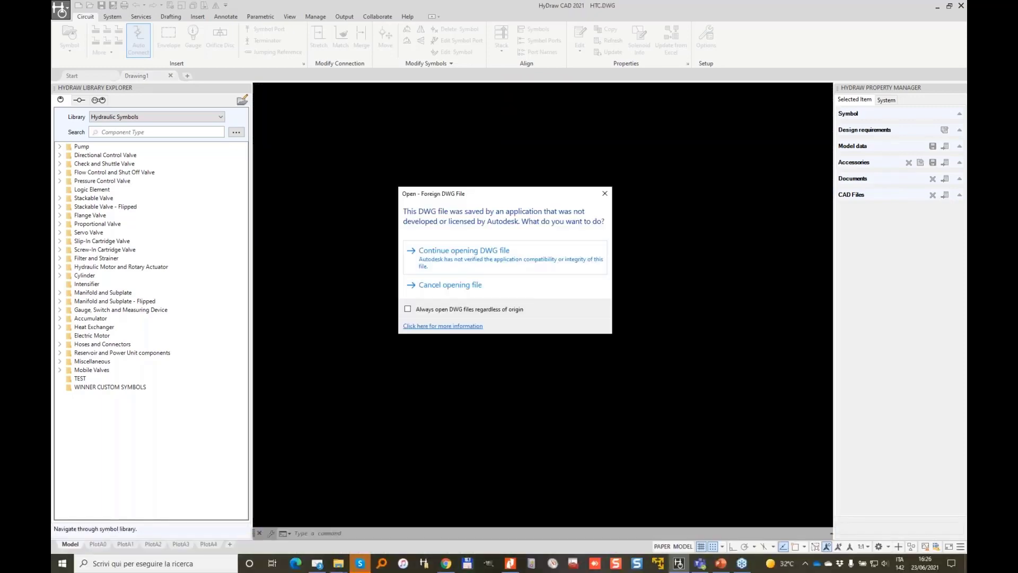
pyautogui.click(506, 253)
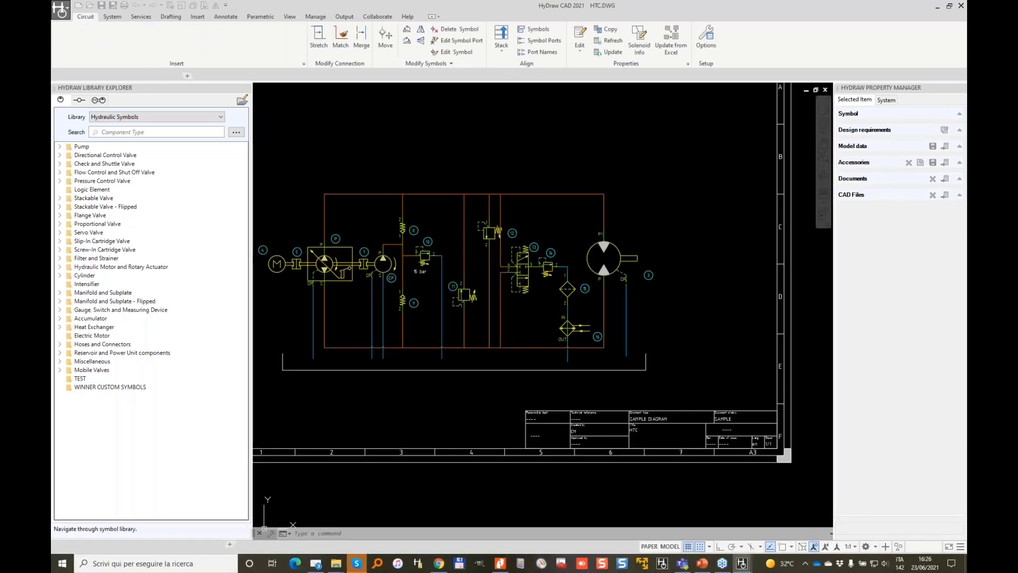
# - Enable 2 mm jumpers at connection line crossings in the HTC drawing's connection document settings
pyautogui.scroll(10, 403, 297)
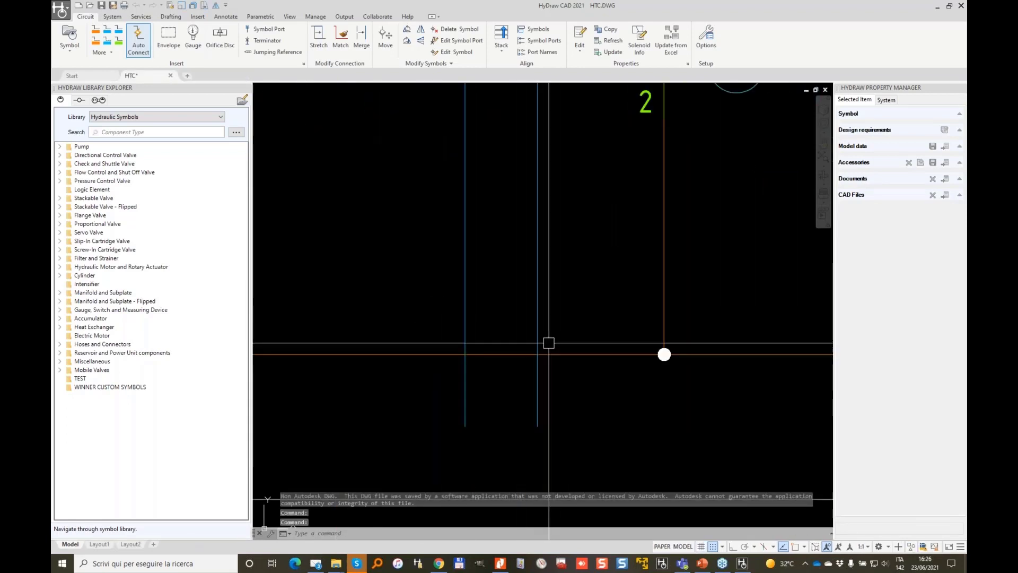
pyautogui.scroll(-5, 546, 328)
pyautogui.press('Escape')
pyautogui.press('Escape')
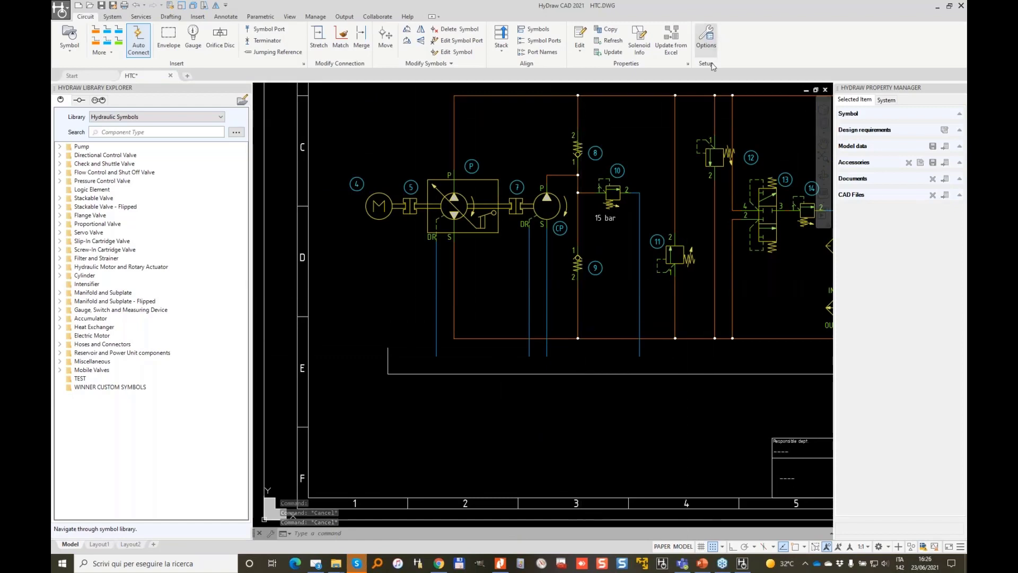
pyautogui.click(707, 37)
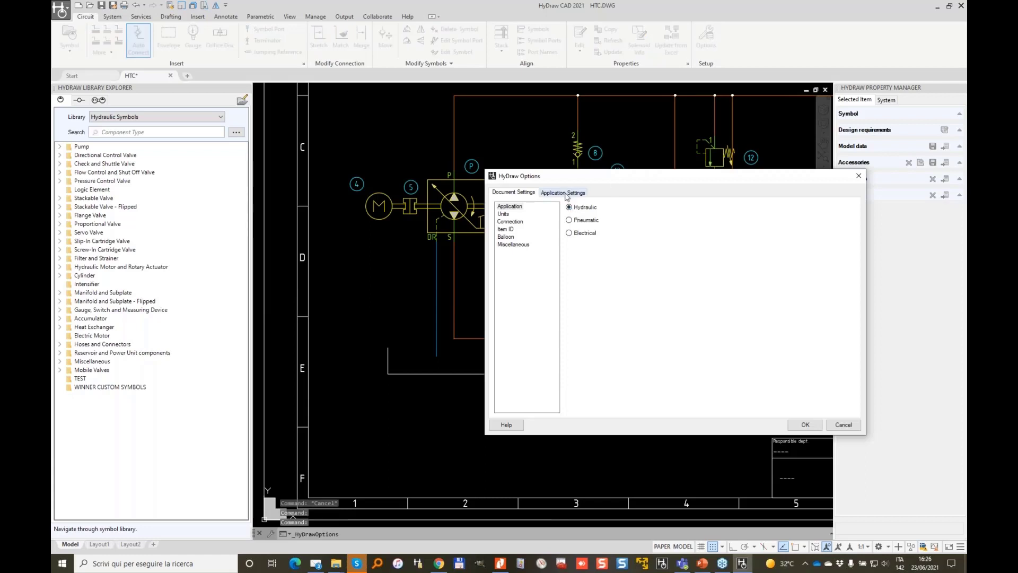
pyautogui.click(512, 222)
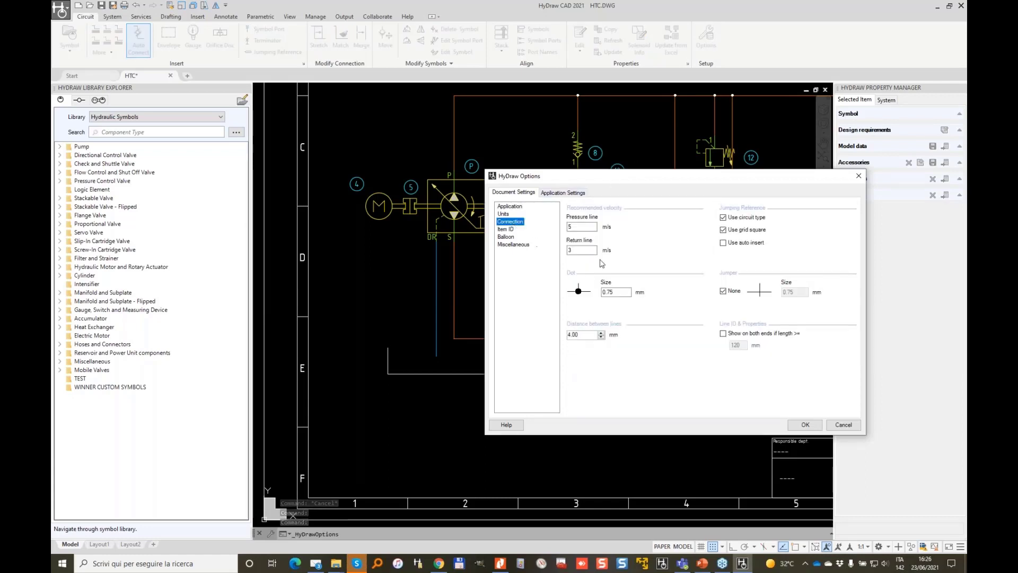
pyautogui.click(728, 295)
pyautogui.click(726, 295)
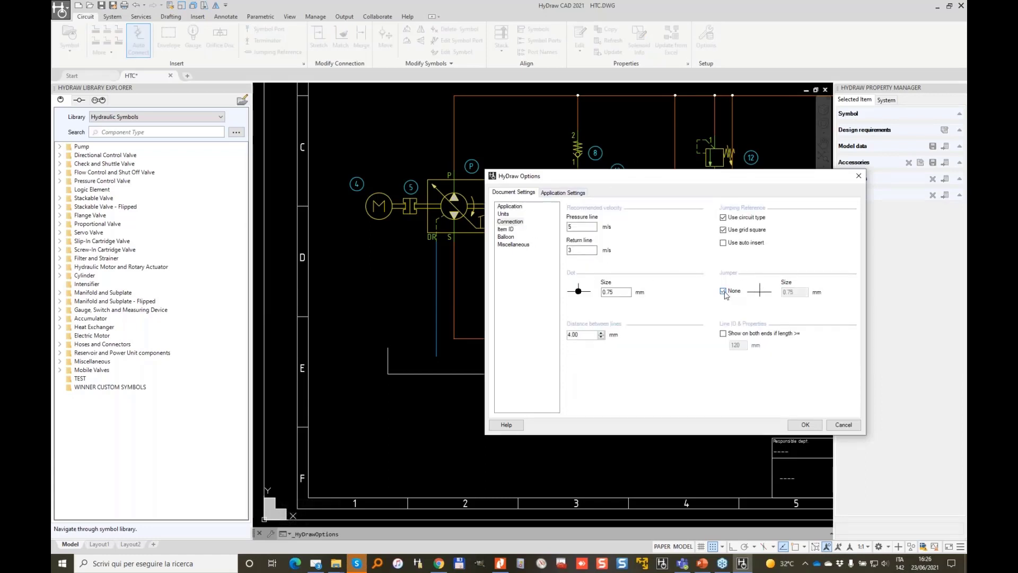
pyautogui.click(724, 292)
pyautogui.click(805, 424)
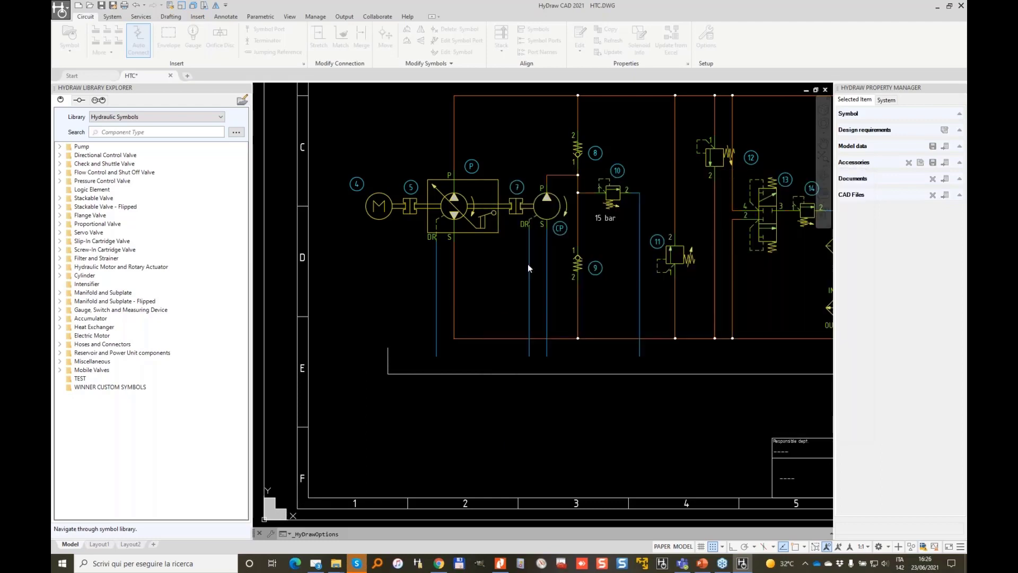
# - Turn the connection line jumpers back off by setting them to None in the document settings
pyautogui.scroll(5, 534, 347)
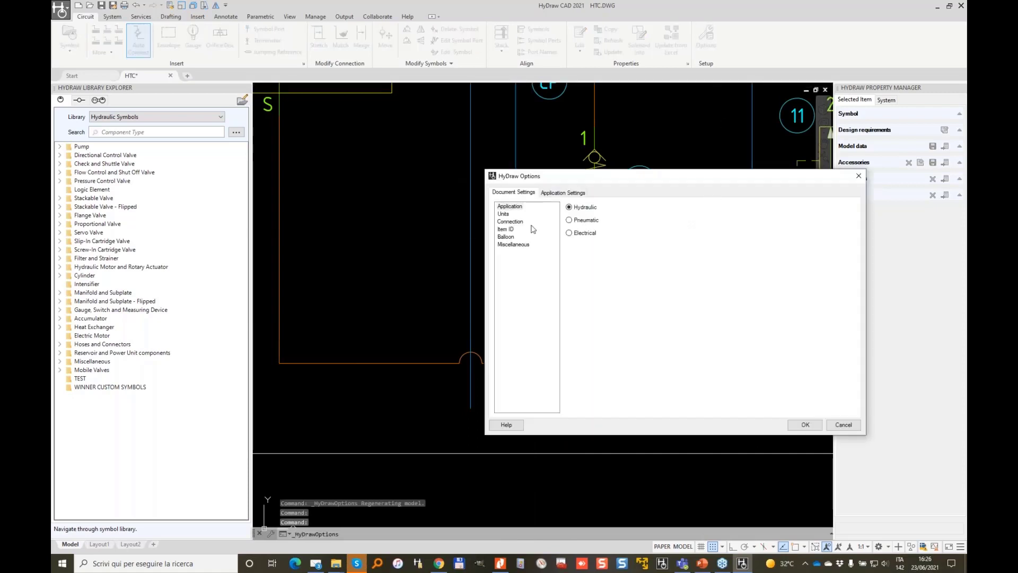
pyautogui.click(510, 221)
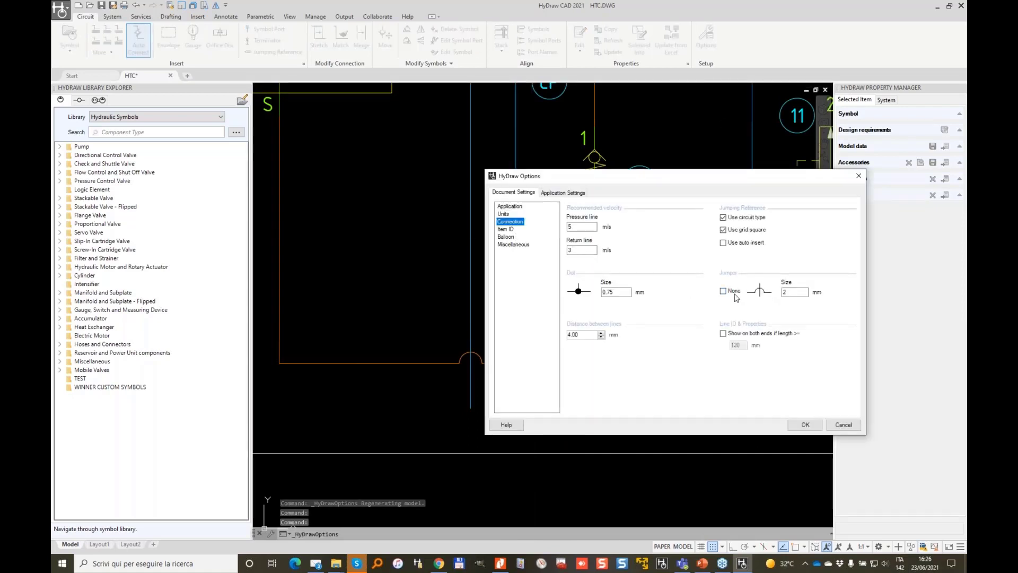
pyautogui.click(804, 424)
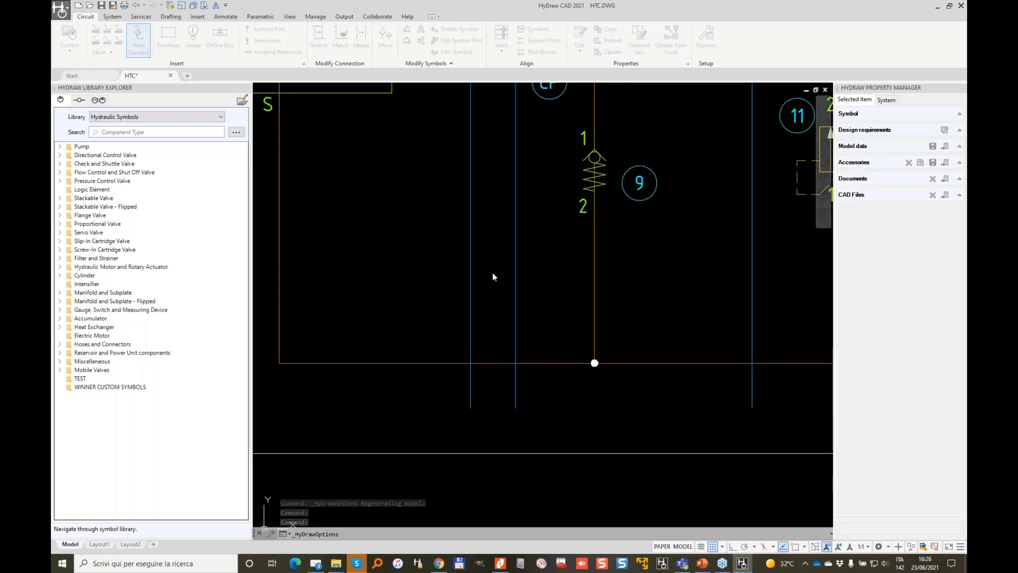
# - Examine the connection line crossings and junction dots throughout the HTC circuit
pyautogui.scroll(-5, 500, 285)
pyautogui.scroll(4, 504, 268)
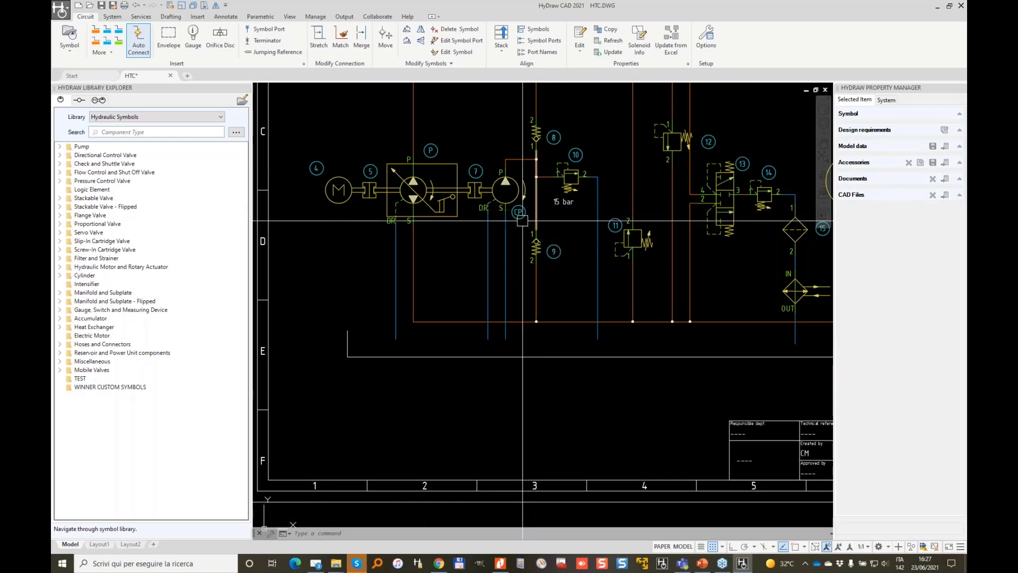
pyautogui.scroll(3, 536, 209)
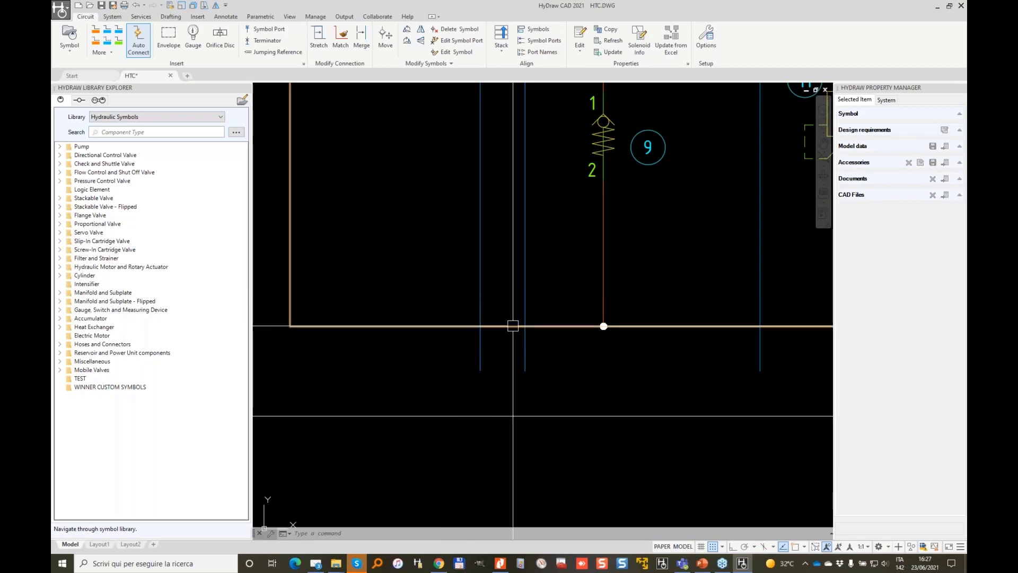
pyautogui.scroll(-4, 511, 318)
pyautogui.scroll(2, 516, 297)
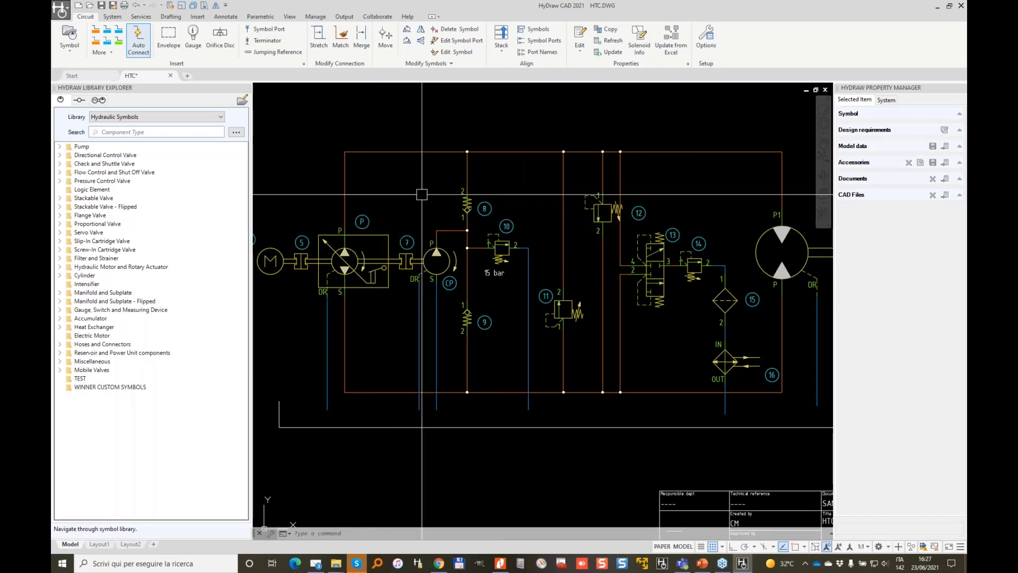
pyautogui.scroll(5, 516, 371)
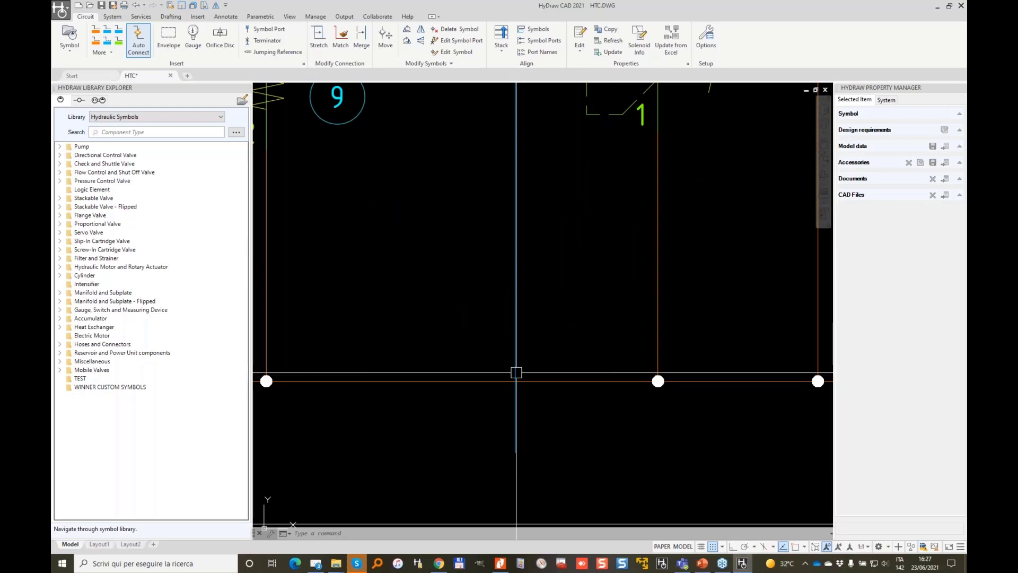
pyautogui.scroll(-4, 516, 372)
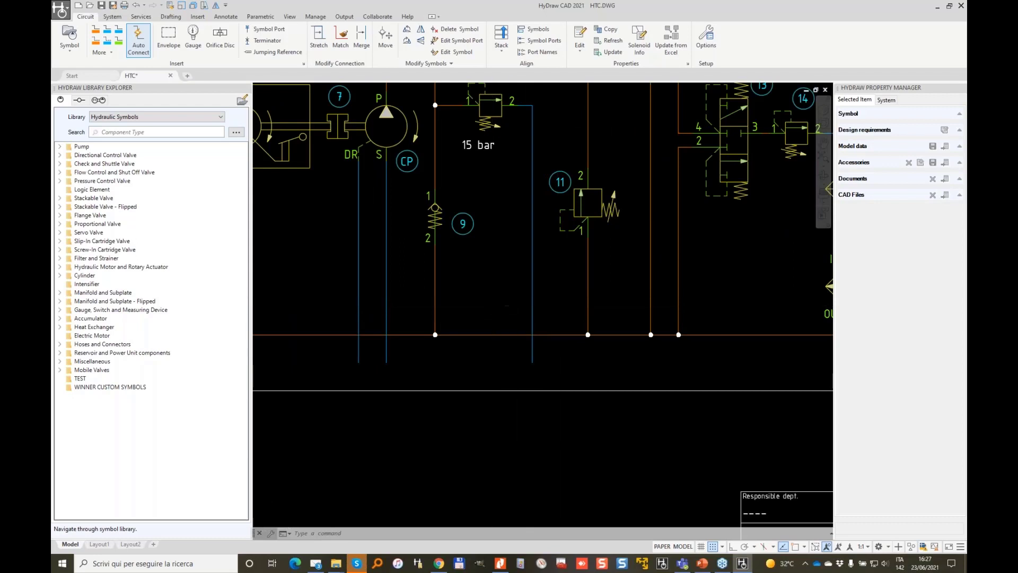
pyautogui.scroll(-4, 564, 280)
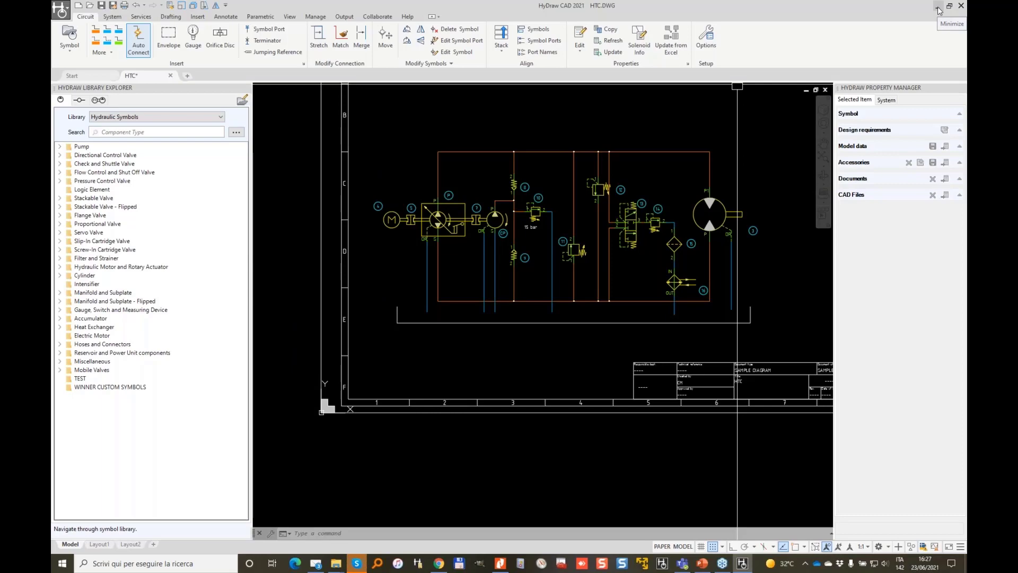
# - Switch to NetSkeme and place an SAE Flange 3/4" Code 62 port named A on the lower edge of manifold 17
pyautogui.click(938, 6)
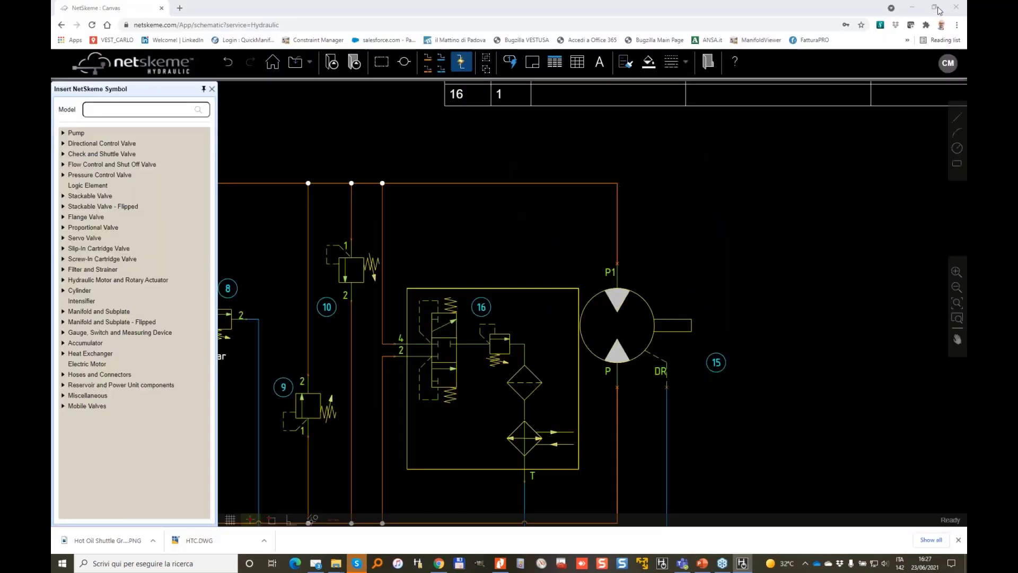
pyautogui.scroll(-3, 518, 242)
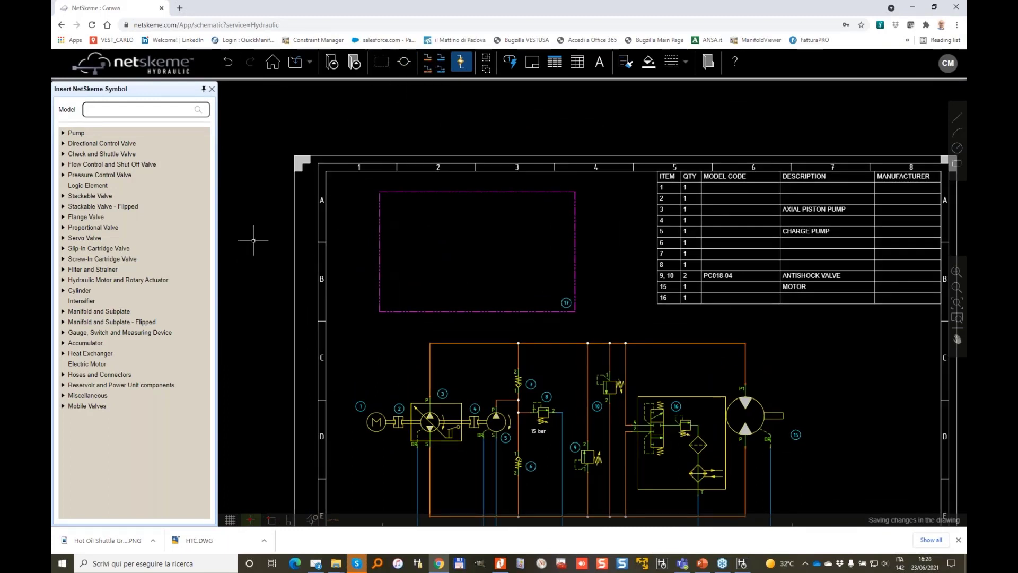
pyautogui.click(404, 61)
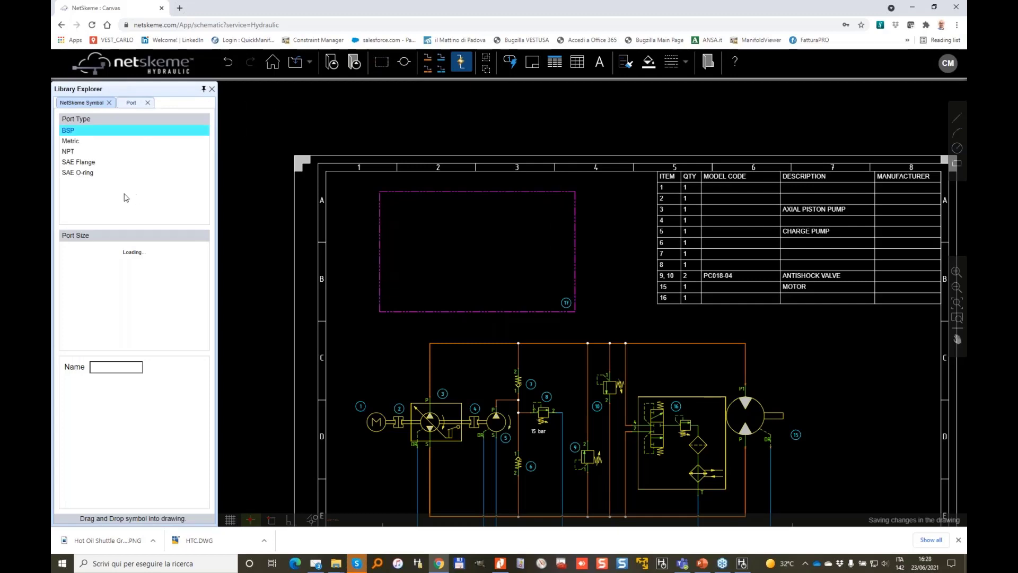
pyautogui.click(93, 165)
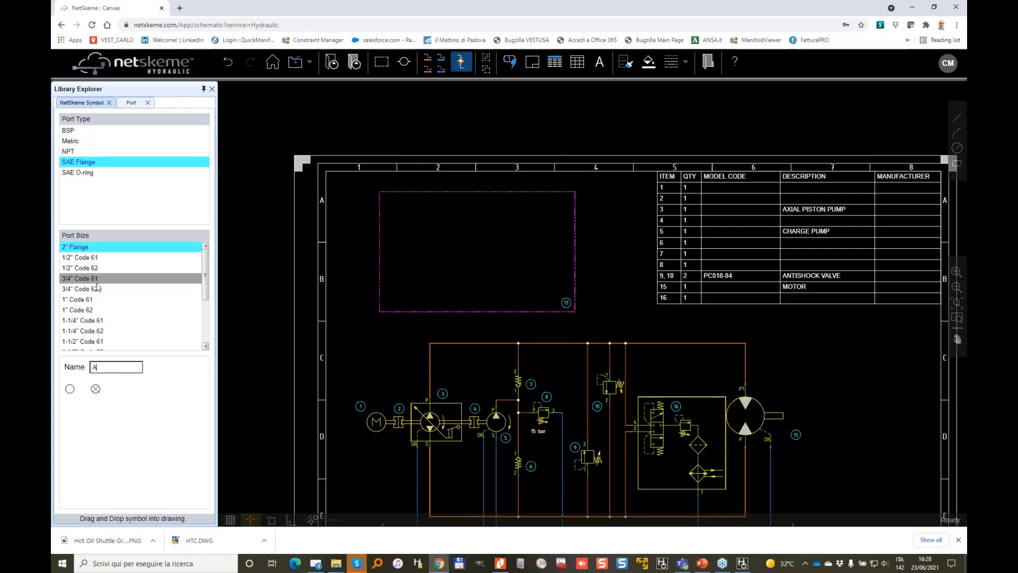
pyautogui.click(88, 290)
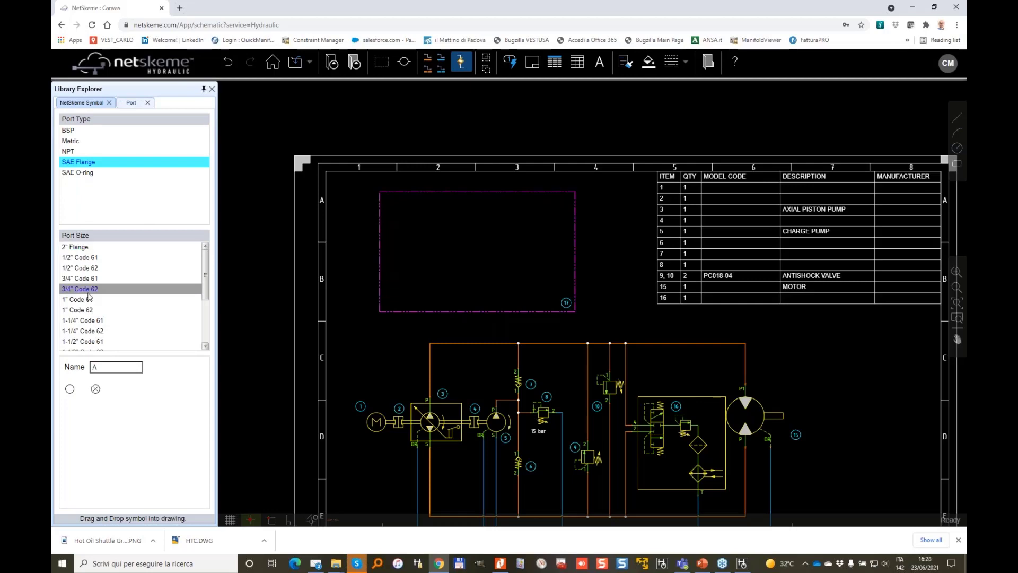
pyautogui.click(69, 390)
pyautogui.scroll(2, 440, 301)
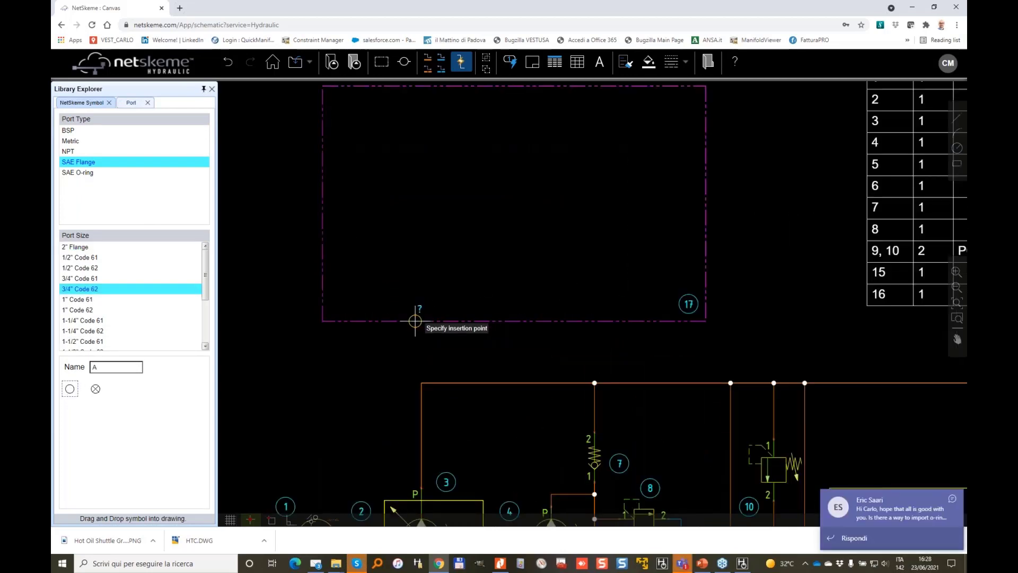
pyautogui.click(415, 321)
pyautogui.scroll(-1, 534, 257)
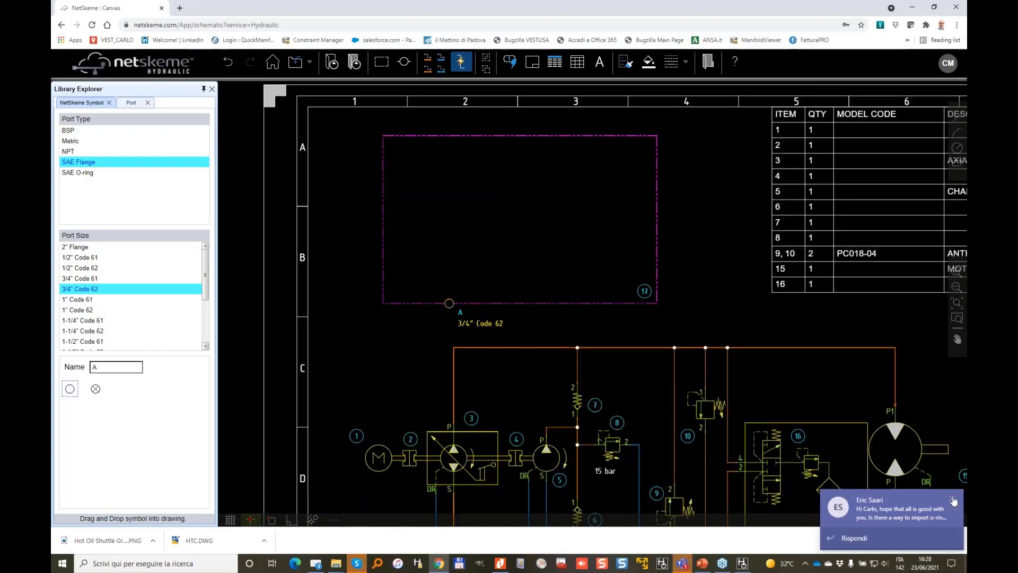
pyautogui.click(953, 500)
# - Resize the outline of manifold 17 by raising its lower edge and moving its right edge outward
pyautogui.scroll(1, 470, 278)
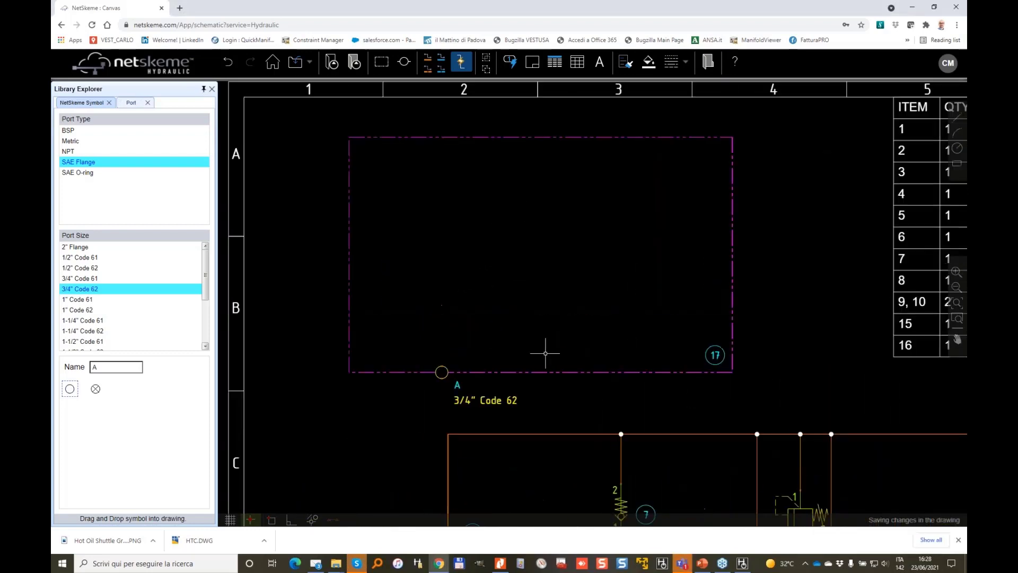
pyautogui.click(540, 371)
pyautogui.moveTo(541, 371); pyautogui.dragTo(541, 285)
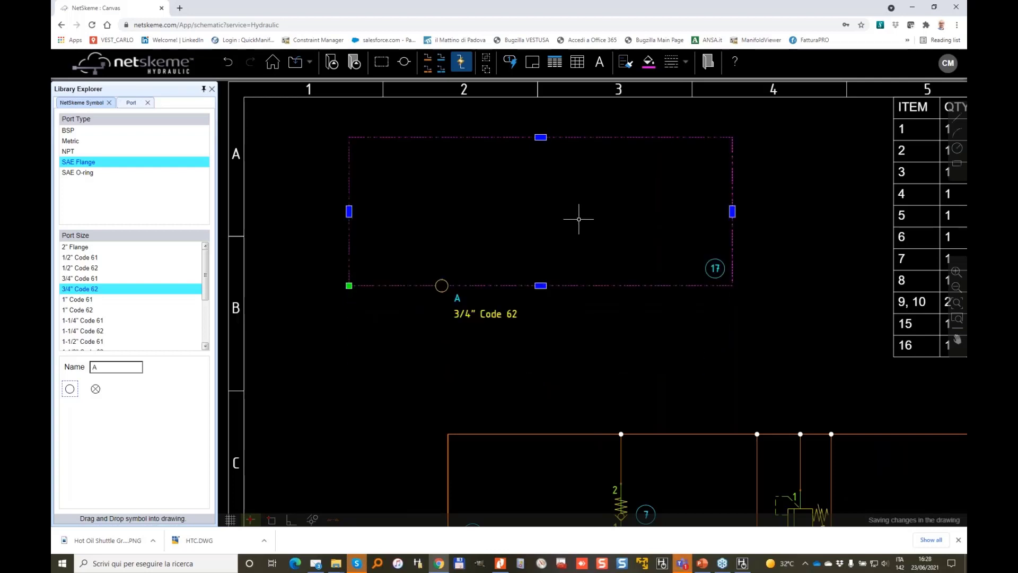
pyautogui.moveTo(732, 212); pyautogui.dragTo(837, 211)
# - Copy the 3/4" Code 62 port A to a second position on the lower edge of manifold 17
pyautogui.moveTo(422, 248); pyautogui.dragTo(610, 378)
pyautogui.press('Escape')
pyautogui.hotkey('ctrl', 'v')
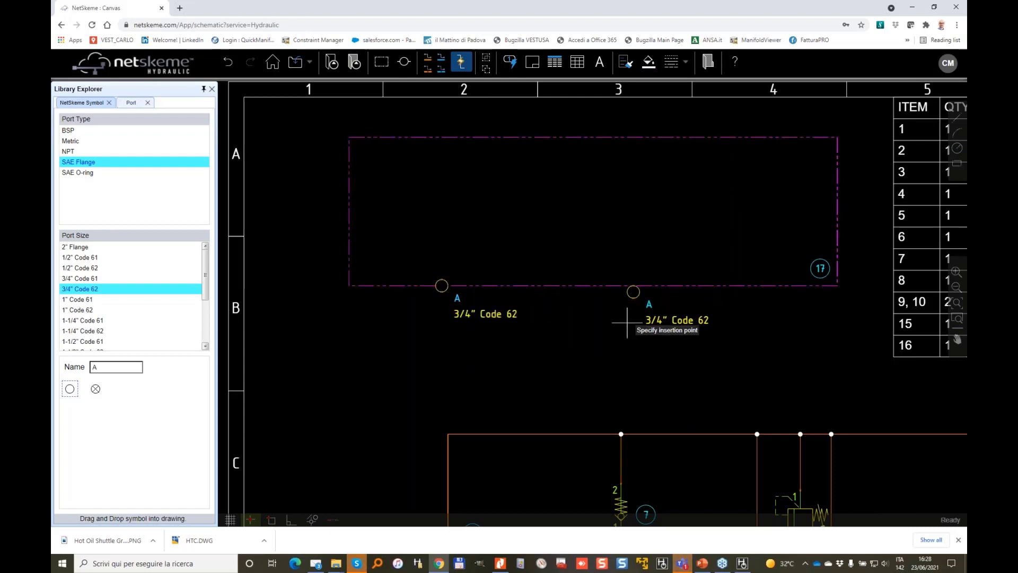
pyautogui.click(635, 317)
# - Copy the 3/4" Code 62 port A onto the left edge of manifold 17
pyautogui.moveTo(402, 243); pyautogui.dragTo(544, 337)
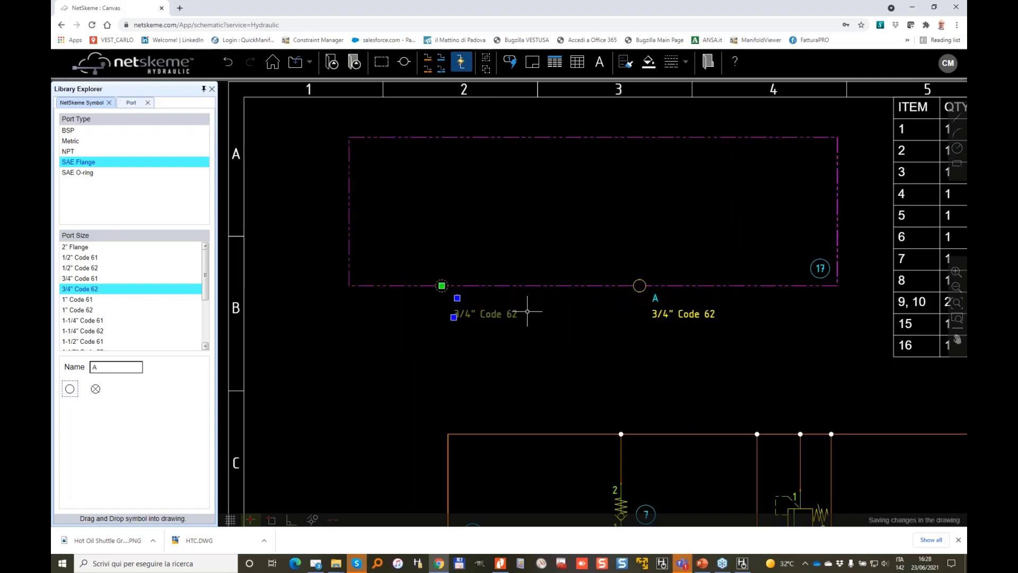
pyautogui.hotkey('ctrl', 'c')
pyautogui.hotkey('ctrl', 'v')
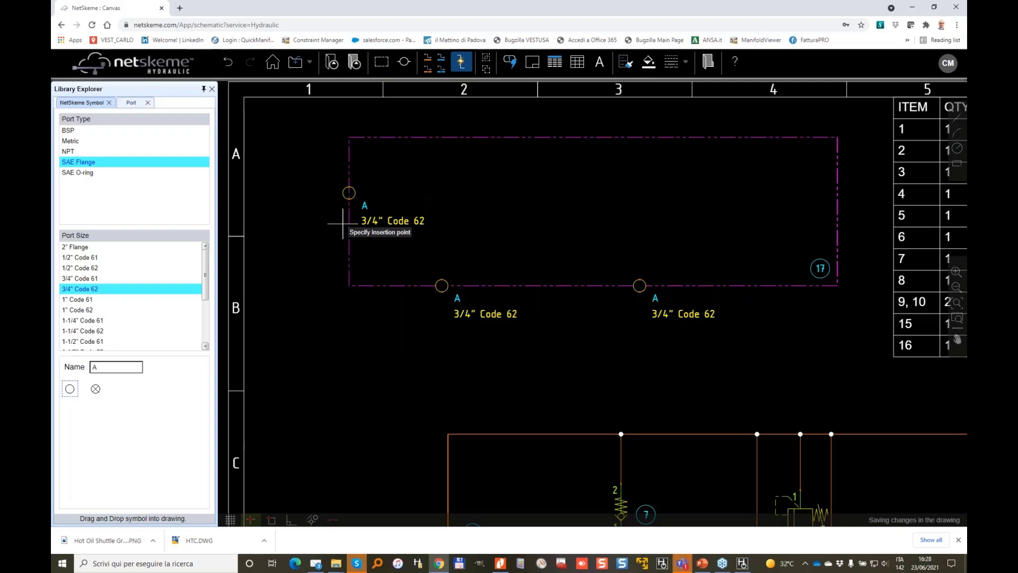
pyautogui.click(337, 222)
# - Copy the 3/4" Code 62 port A onto the right edge of manifold 17
pyautogui.click(716, 317)
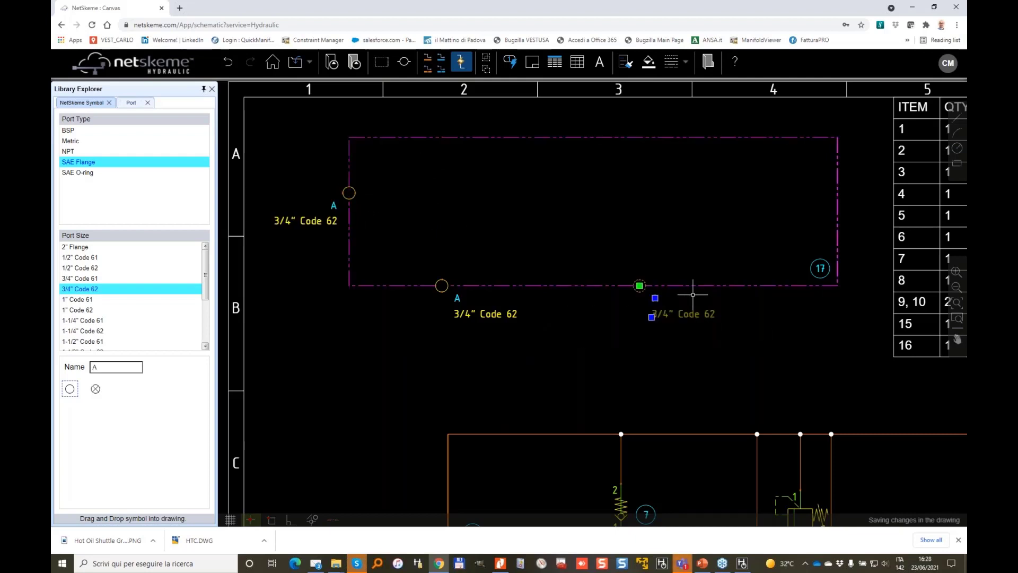
pyautogui.hotkey('ctrl', 'c')
pyautogui.hotkey('ctrl', 'v')
pyautogui.click(833, 211)
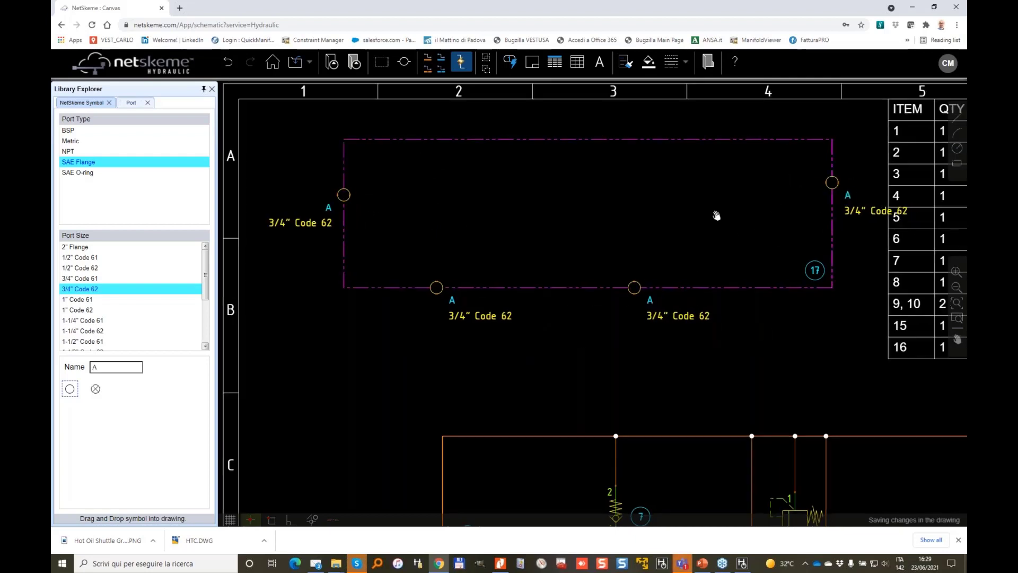
# - Narrow manifold 17 by moving its right edge inward together with the port on it
pyautogui.click(749, 196)
pyautogui.click(746, 247)
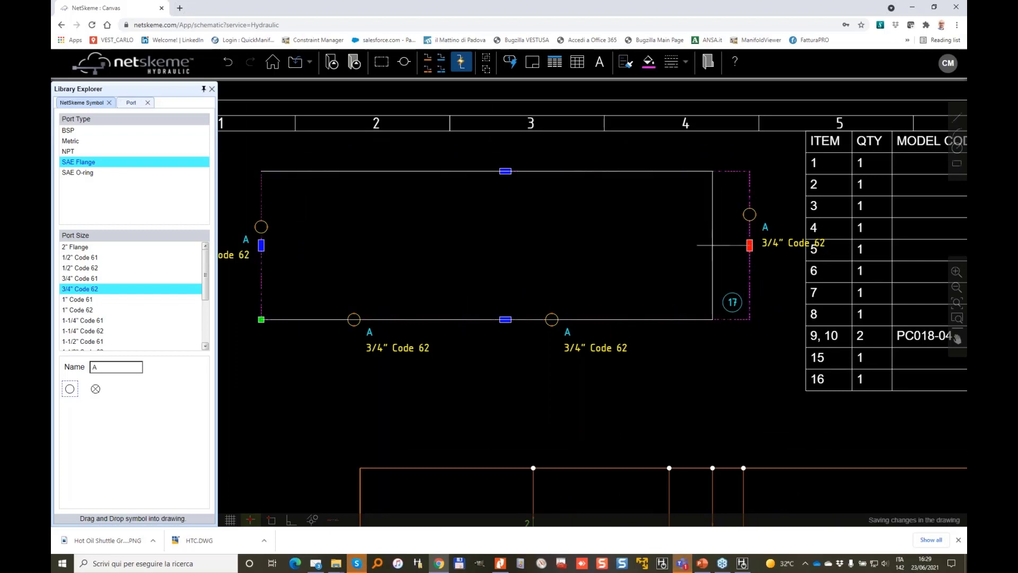
pyautogui.click(694, 243)
pyautogui.press('Escape')
pyautogui.moveTo(555, 227); pyautogui.dragTo(535, 193, button='middle')
pyautogui.scroll(-1, 583, 237)
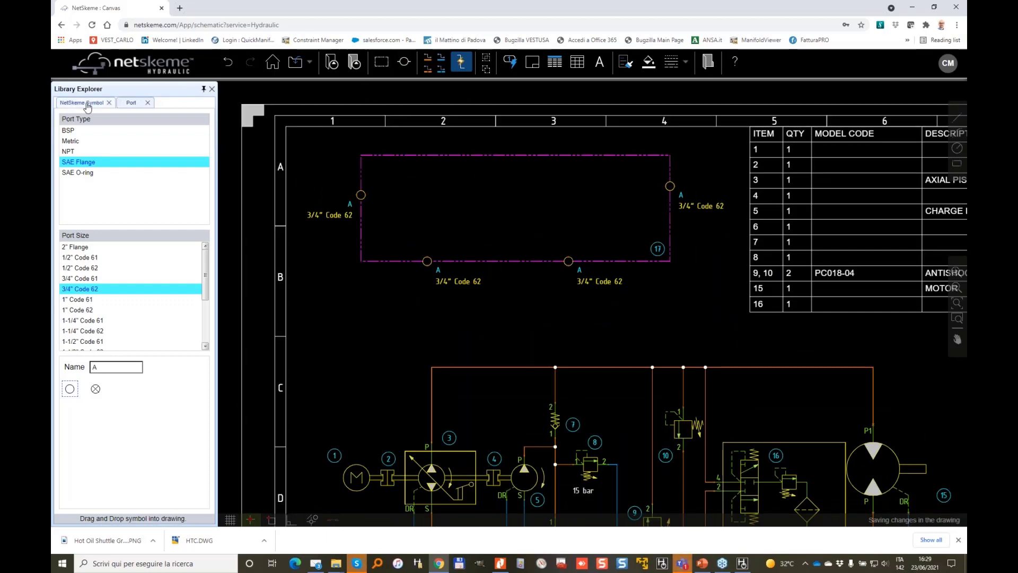
# - Insert the second D1VW directional valve symbol inside manifold 17, above the first lower port
pyautogui.click(85, 103)
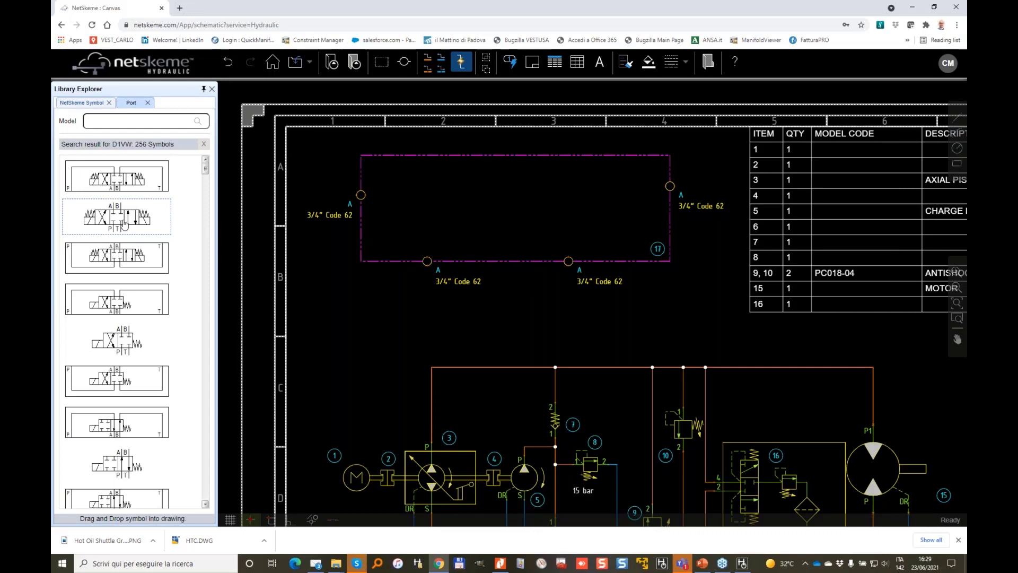
pyautogui.moveTo(124, 224); pyautogui.dragTo(427, 220)
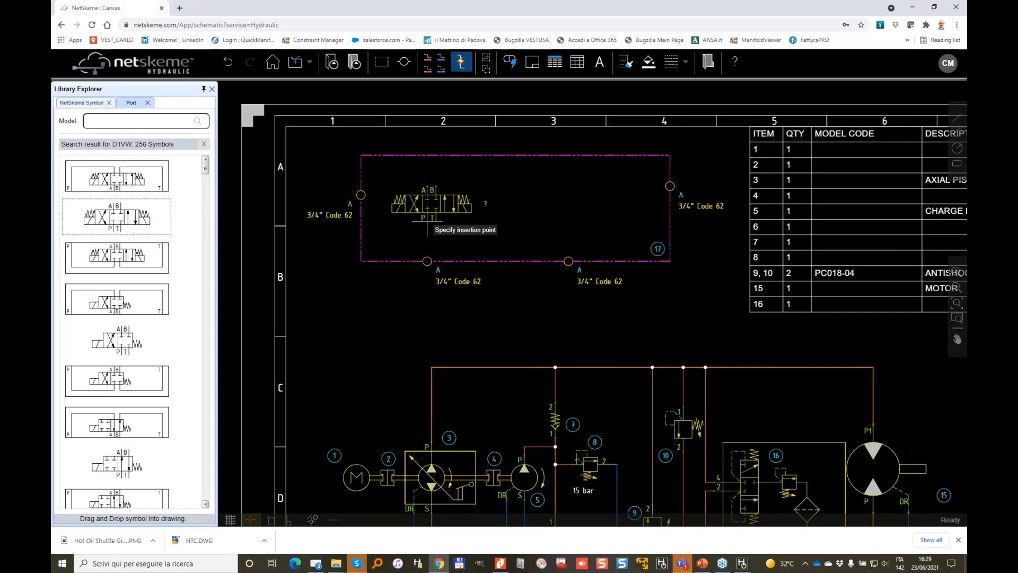
pyautogui.click(426, 220)
# - Connect port P of valve 18 to the first lower port of manifold 17 with a pressure line
pyautogui.scroll(3, 433, 189)
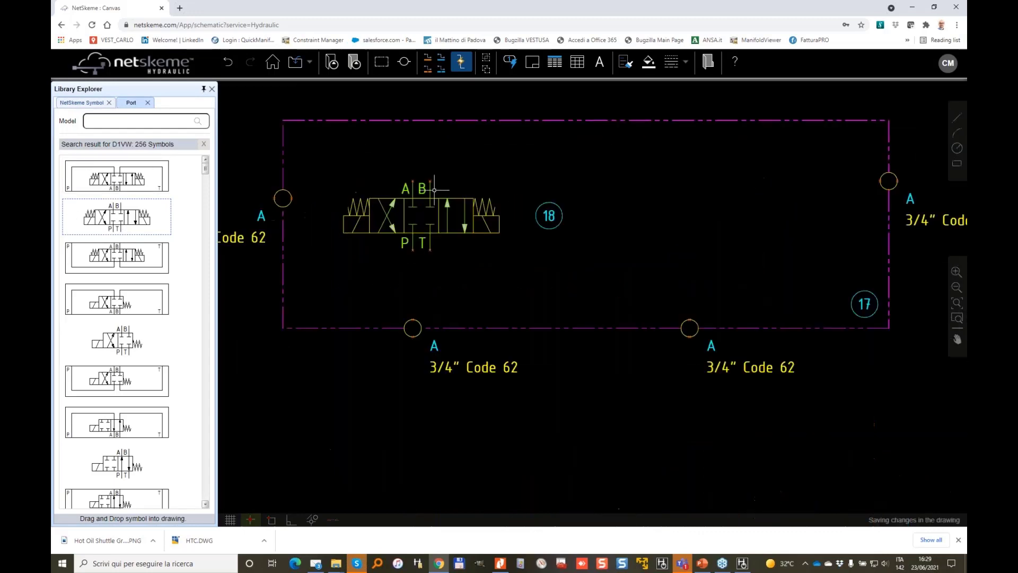
pyautogui.click(427, 57)
pyautogui.click(412, 250)
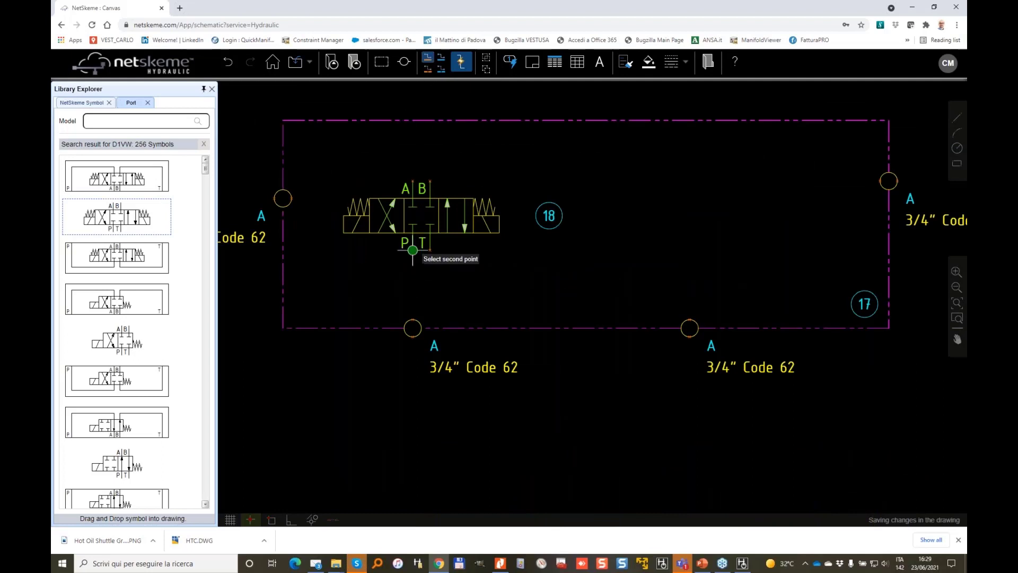
pyautogui.click(412, 320)
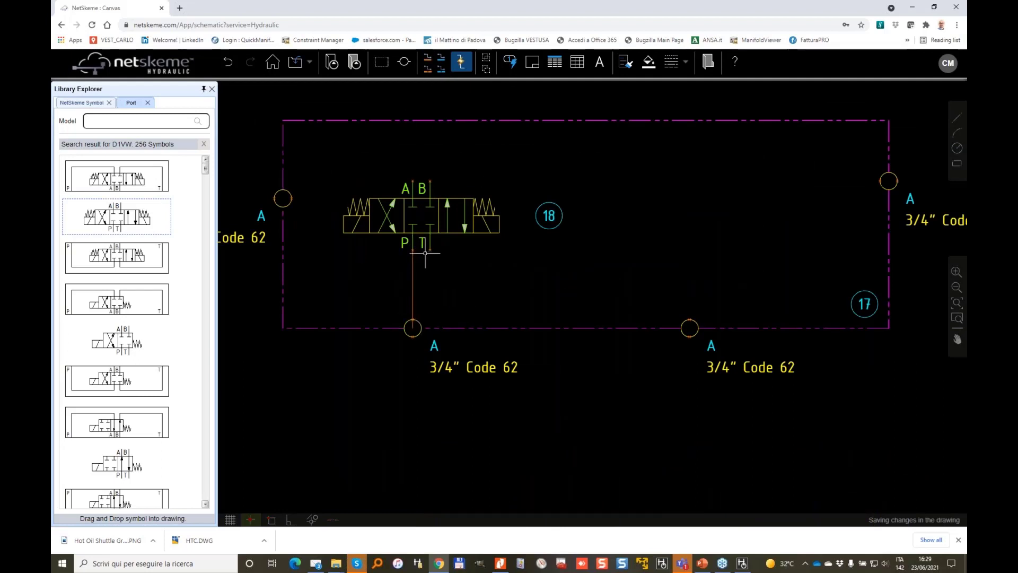
# - Connect port T of valve 18 to the second lower port of manifold 17 with a tank line
pyautogui.click(441, 57)
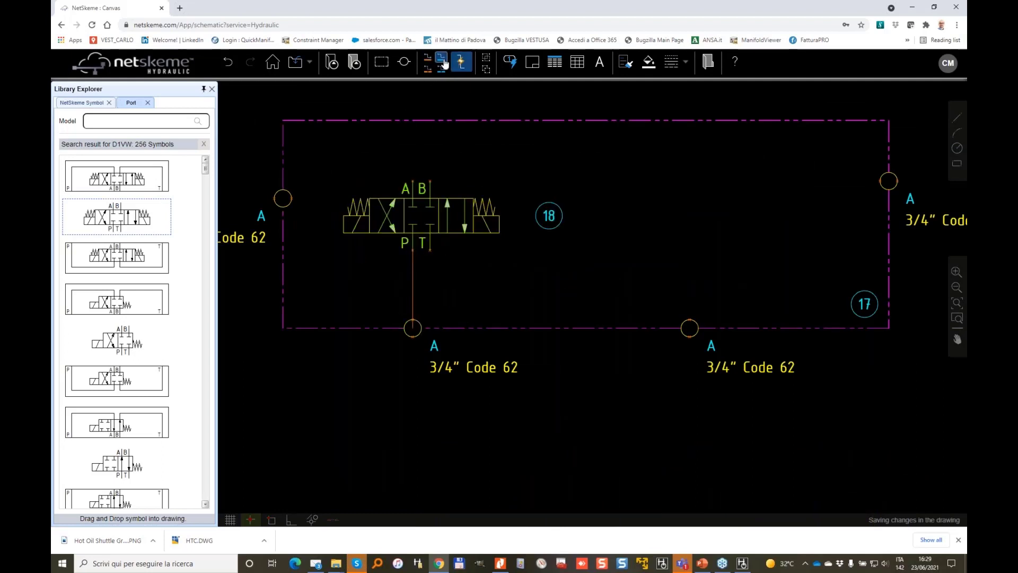
pyautogui.click(430, 250)
pyautogui.click(681, 319)
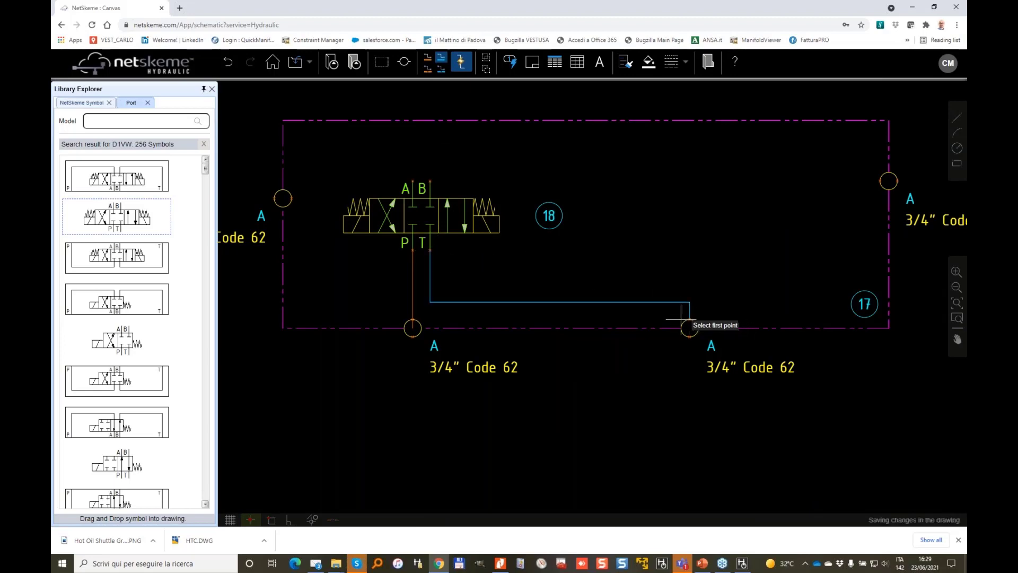
# - Move the lower end of valve 18's pressure line to the port on the right edge of manifold 17
pyautogui.scroll(4, 443, 321)
pyautogui.click(388, 267)
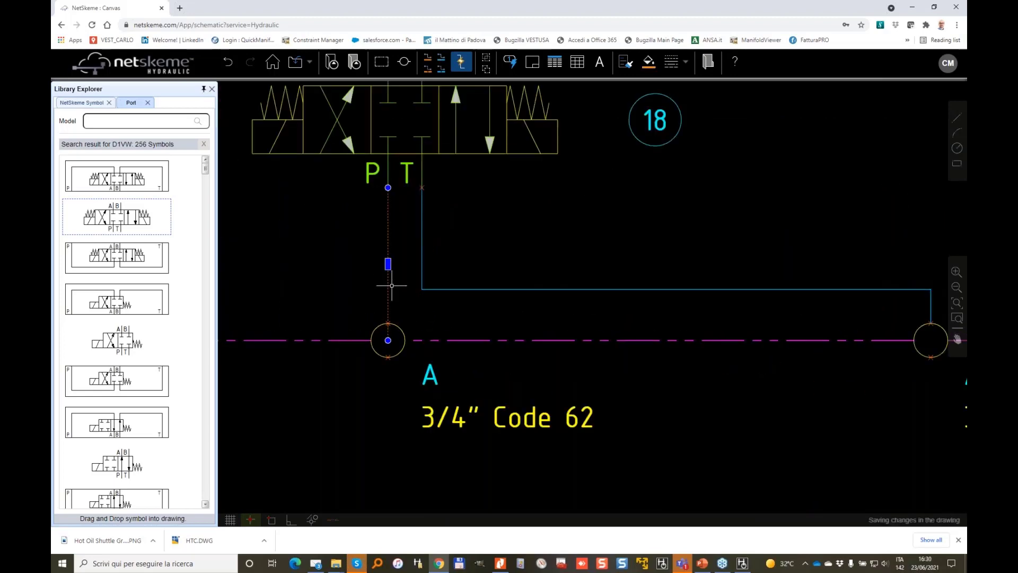
pyautogui.click(388, 340)
pyautogui.scroll(-3, 777, 205)
pyautogui.moveTo(827, 208); pyautogui.dragTo(421, 256, button='middle')
pyautogui.click(767, 155)
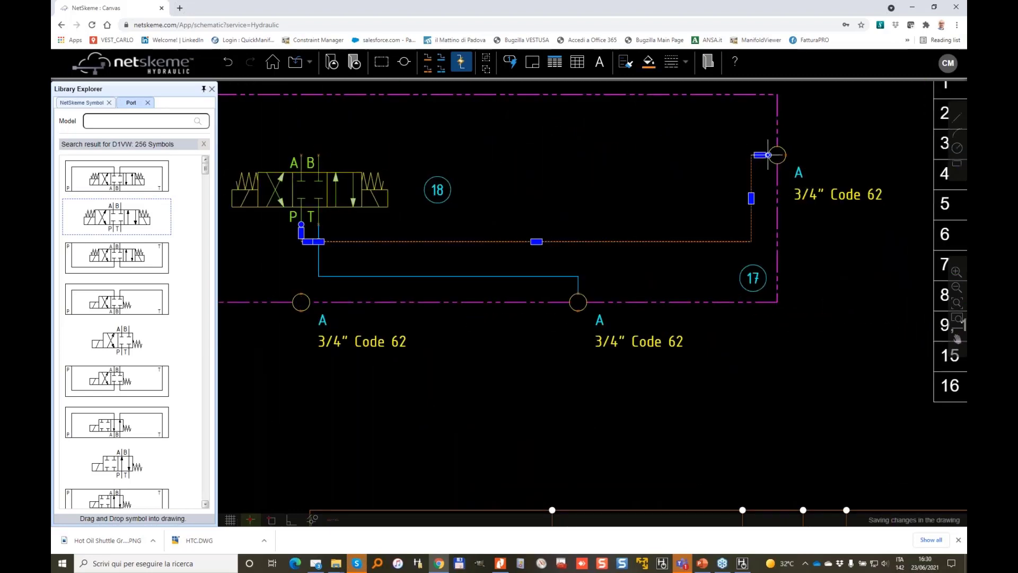
# - Reconnect the manifold end of valve 18's pressure line to the port on the left edge of manifold 17
pyautogui.click(768, 155)
pyautogui.moveTo(502, 146); pyautogui.dragTo(686, 122, button='middle')
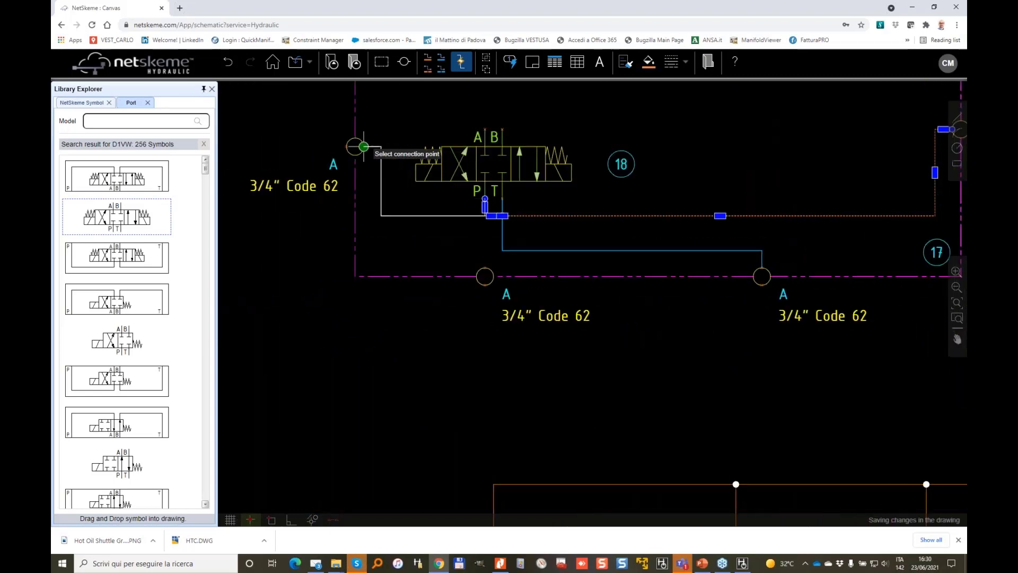
pyautogui.click(364, 147)
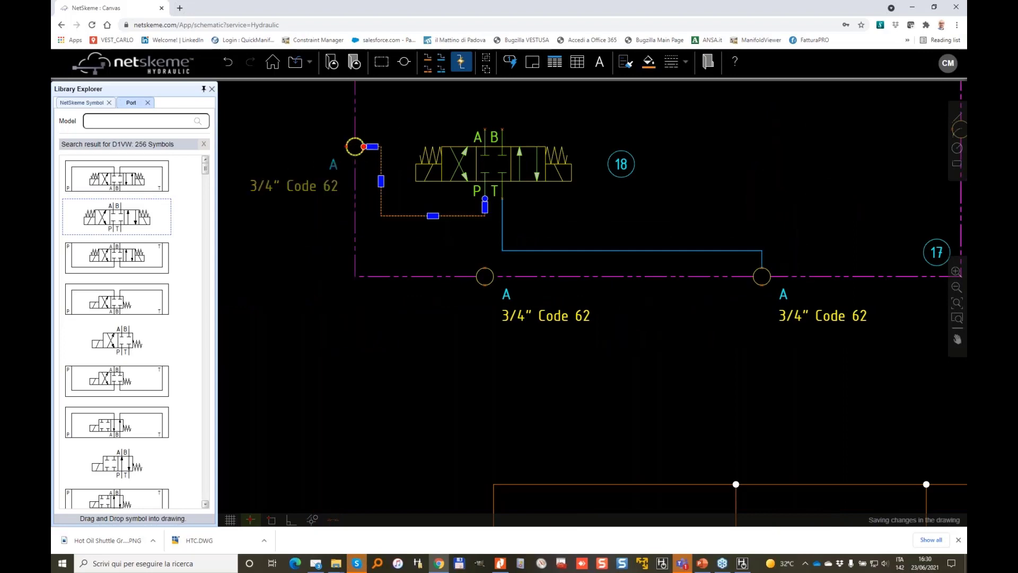
# - Rotate valve 18 right and shift it so its P port lines up with the port on manifold 17's left edge
pyautogui.rightClick(469, 161)
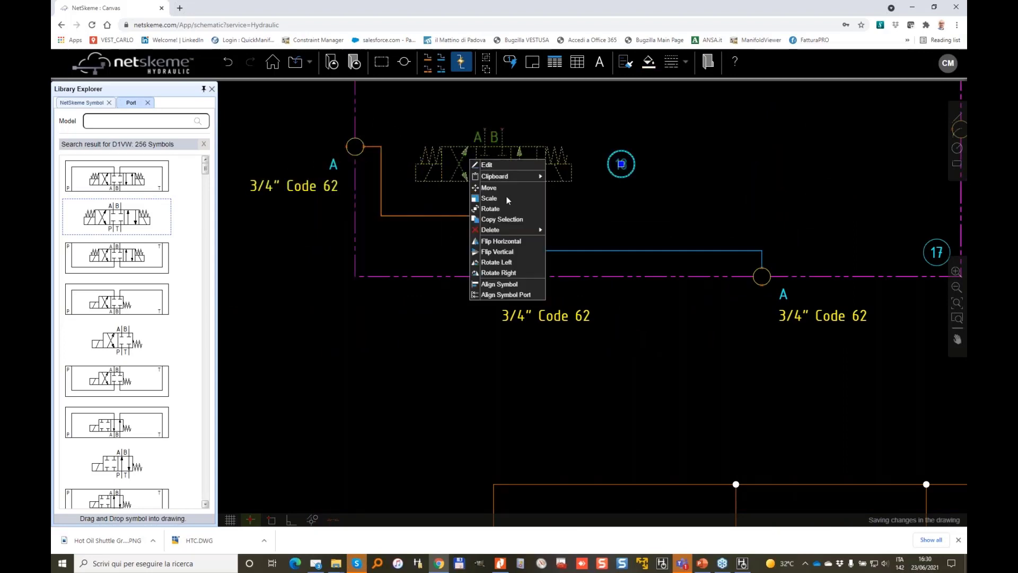
pyautogui.click(499, 273)
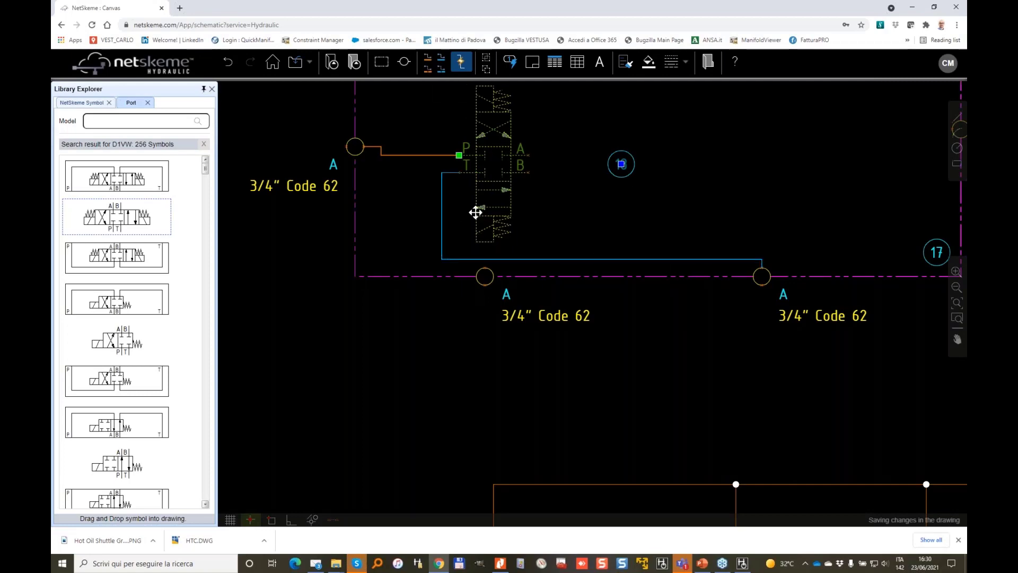
pyautogui.scroll(1, 503, 162)
pyautogui.moveTo(581, 154); pyautogui.dragTo(567, 234, button='middle')
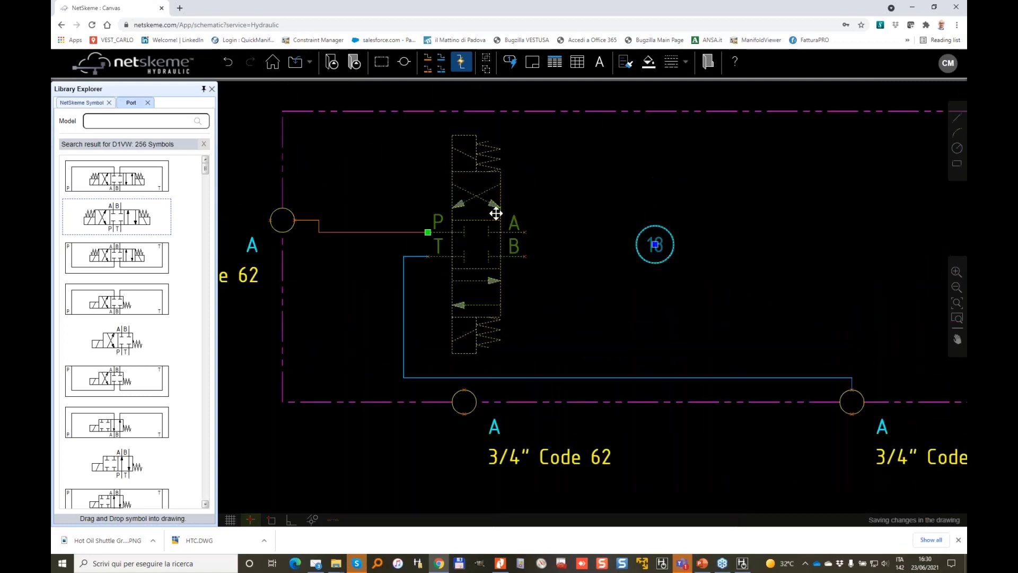
pyautogui.scroll(-1, 469, 213)
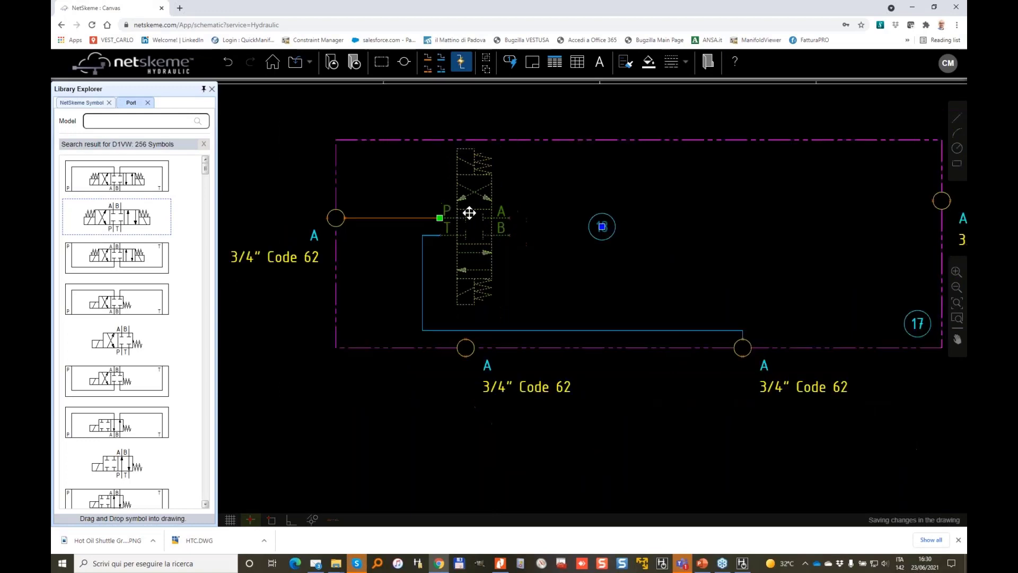
pyautogui.scroll(-1, 469, 213)
pyautogui.click(530, 198)
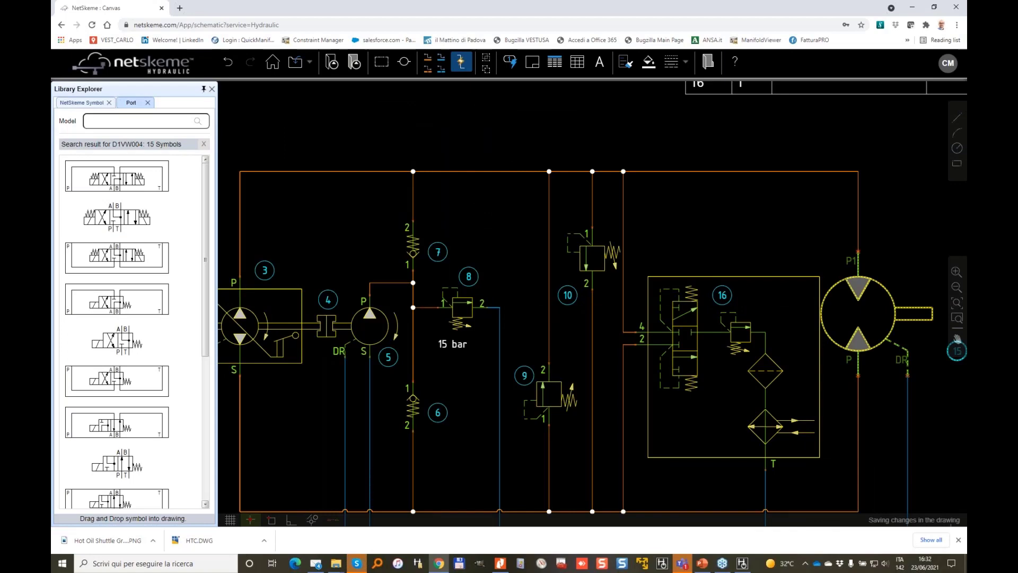
# - Examine the jump arcs where the blue lines cross the lower orange main line near check valve 6
pyautogui.scroll(3, 500, 372)
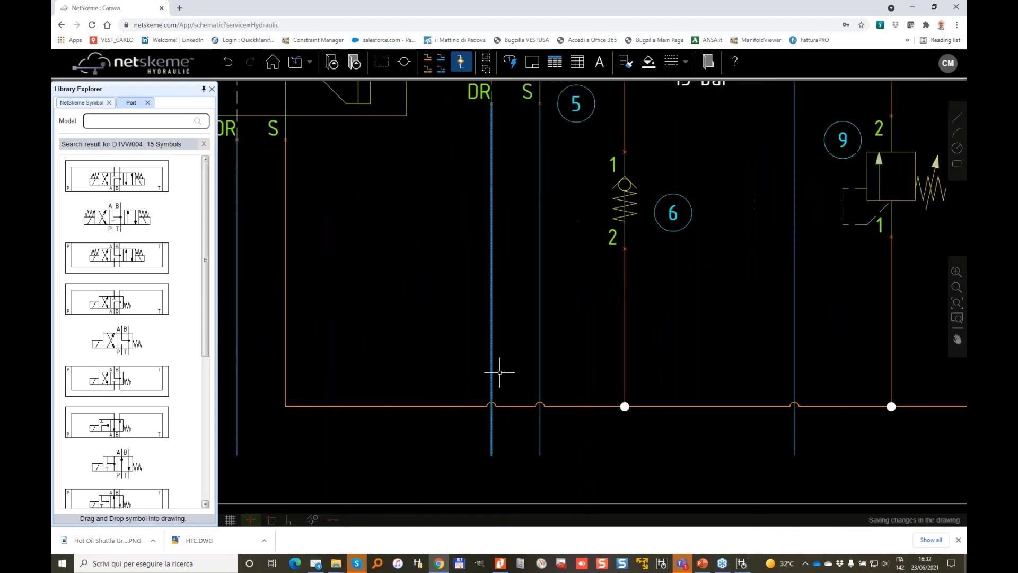
pyautogui.scroll(3, 495, 376)
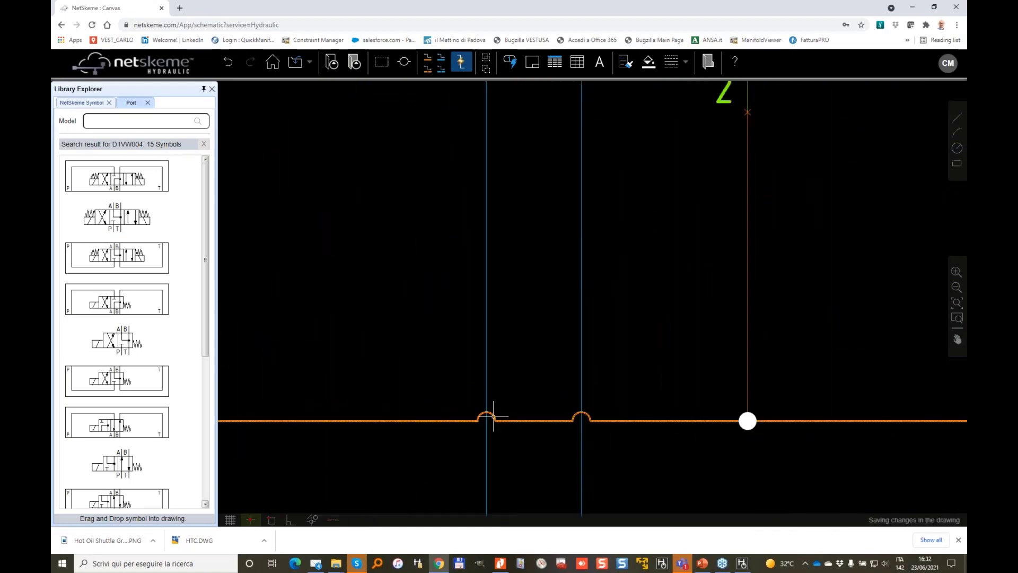